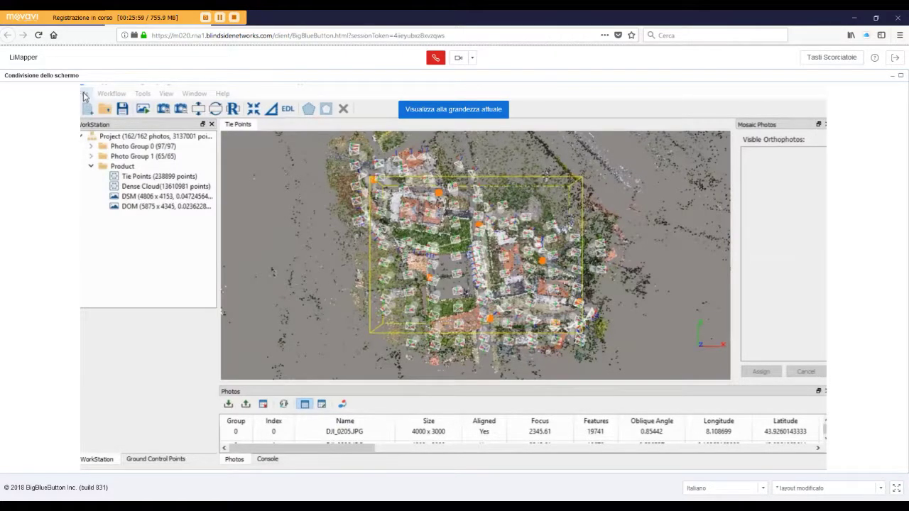
pyautogui.click(84, 94)
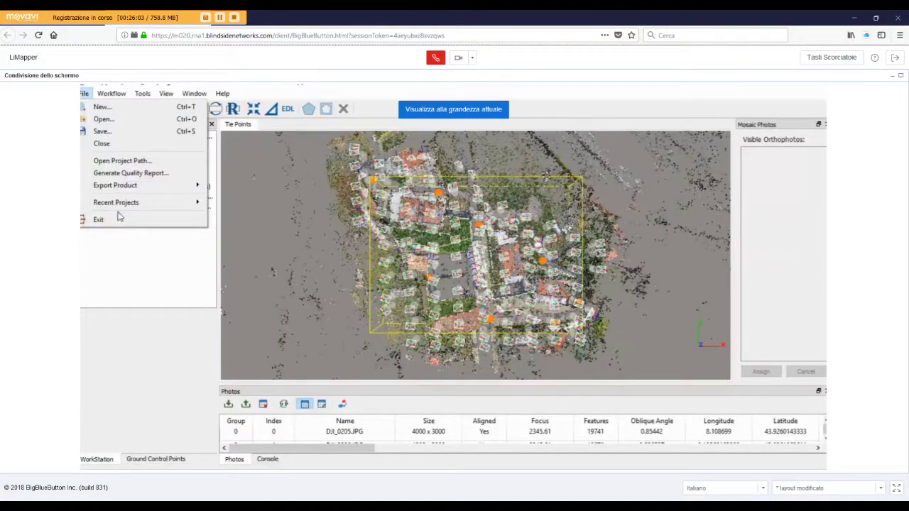
pyautogui.moveTo(106, 95)
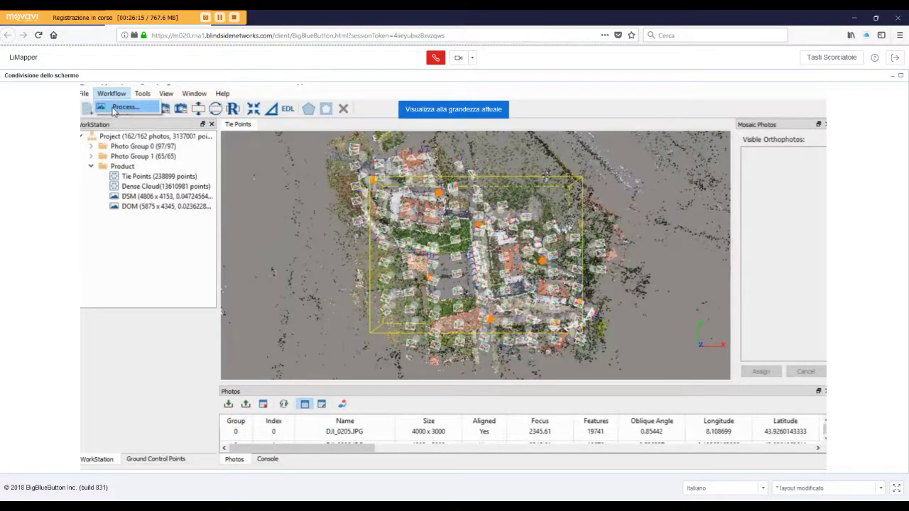
pyautogui.moveTo(149, 98)
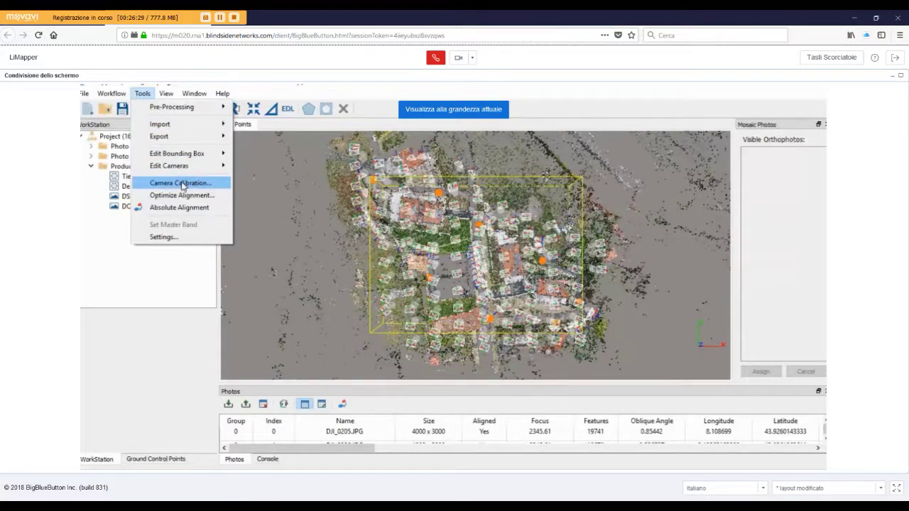
pyautogui.moveTo(189, 108)
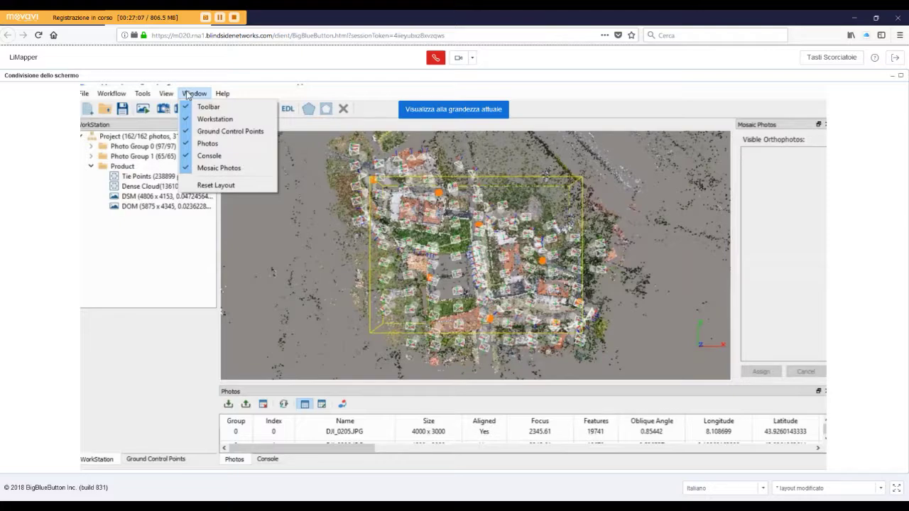
pyautogui.click(187, 94)
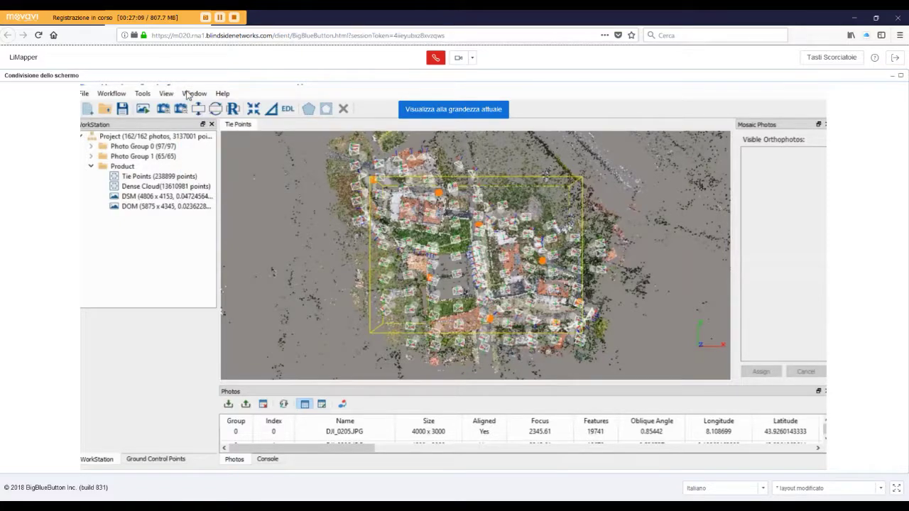
pyautogui.click(223, 94)
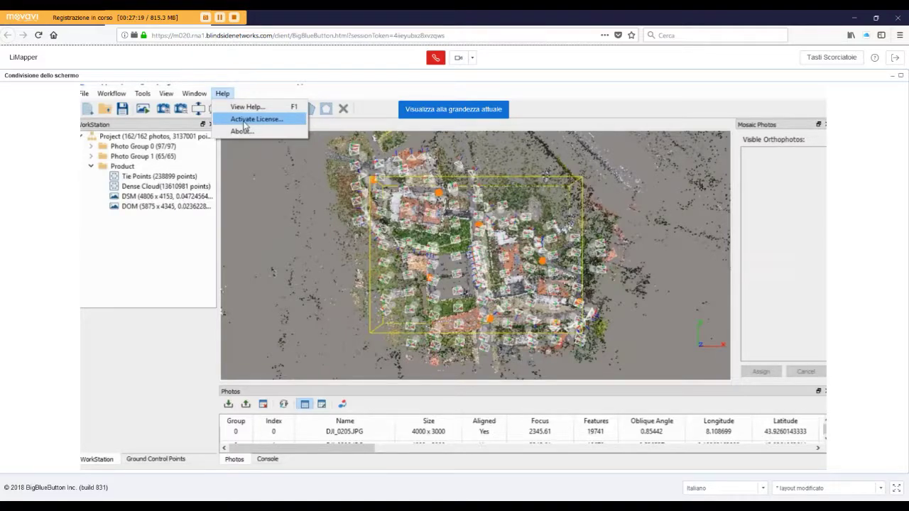
pyautogui.click(243, 121)
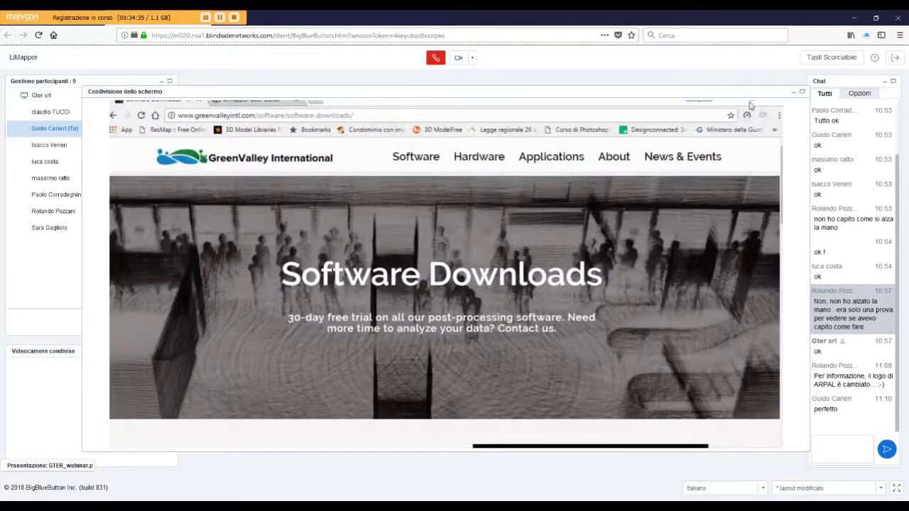
# - Start a new project named webinar2 in F:/000_GVI/progetti/ using the Dense_3D_DEM template
pyautogui.click(802, 92)
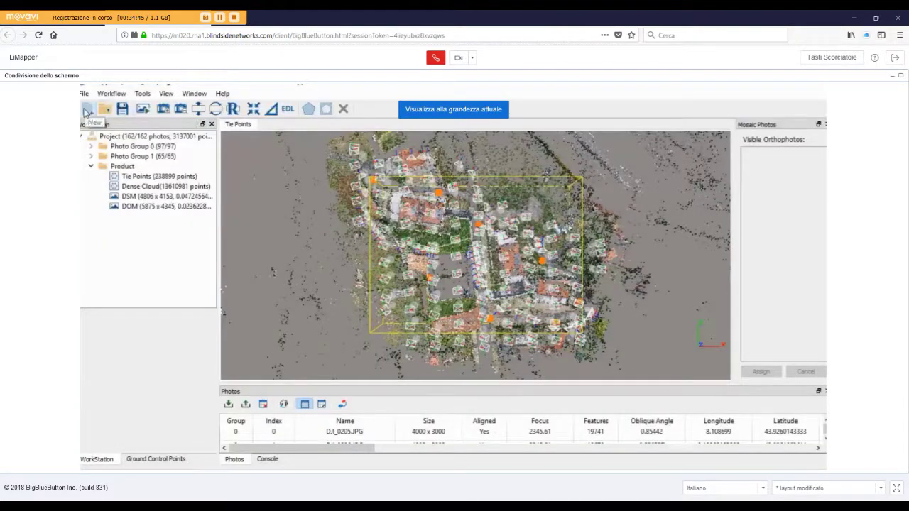
pyautogui.click(87, 110)
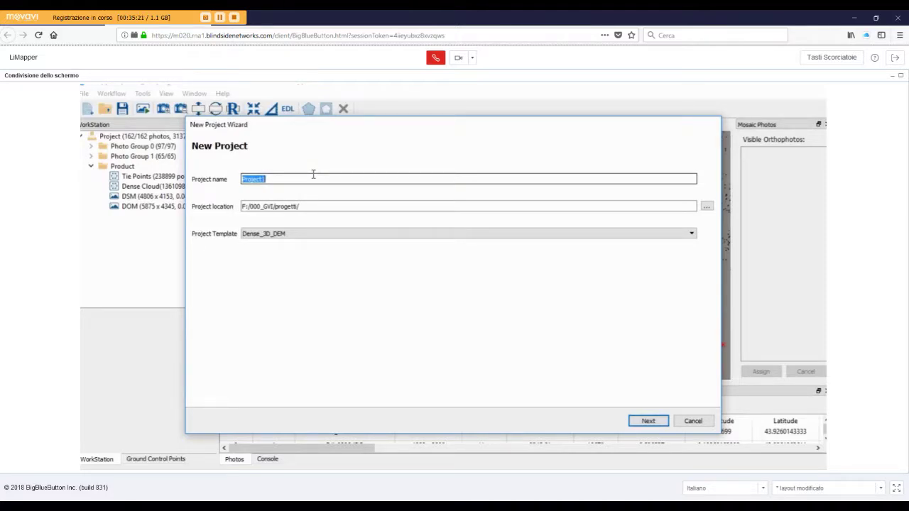
pyautogui.write('webinar2')
pyautogui.click(316, 209)
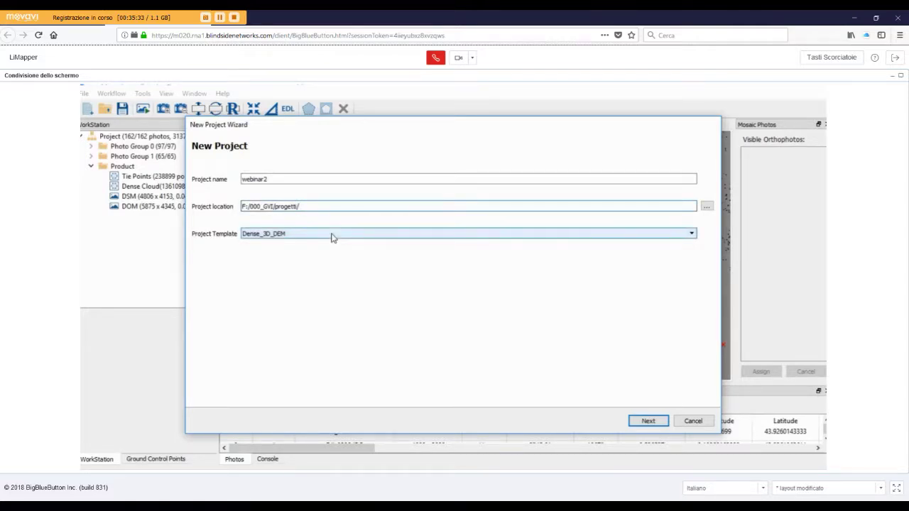
pyautogui.click(332, 237)
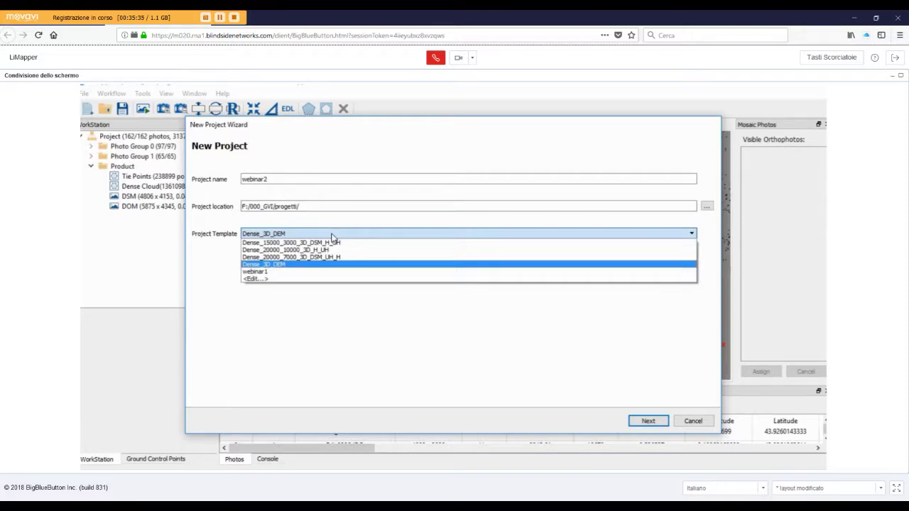
pyautogui.click(297, 265)
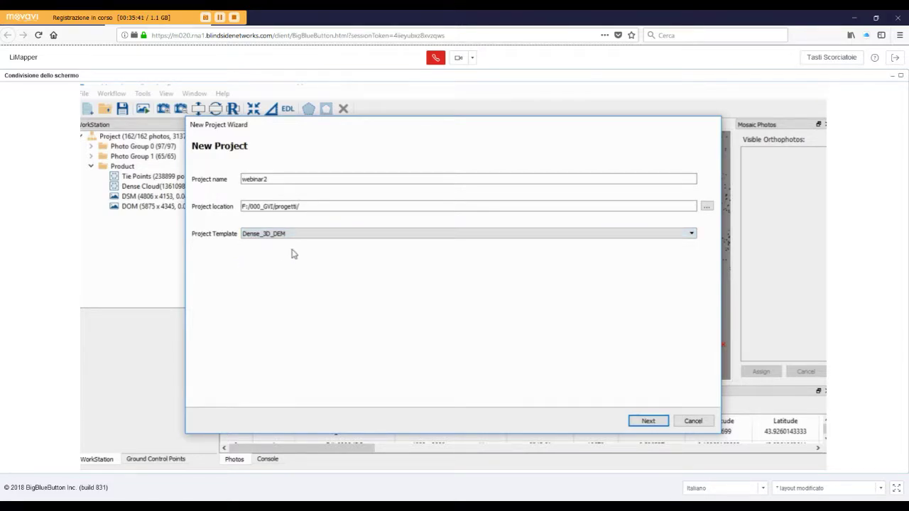
# - Open the processing options of the Dense_3D_DEM template through the project template editor
pyautogui.click(292, 237)
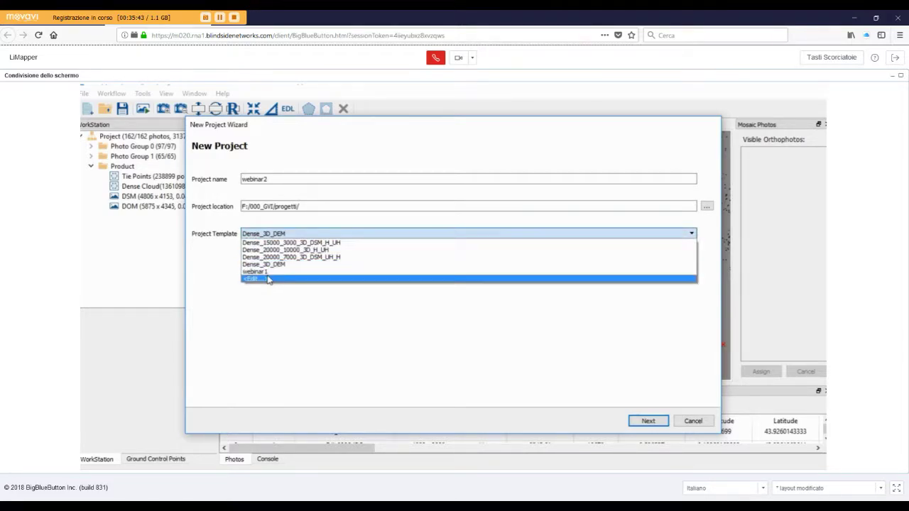
pyautogui.click(268, 279)
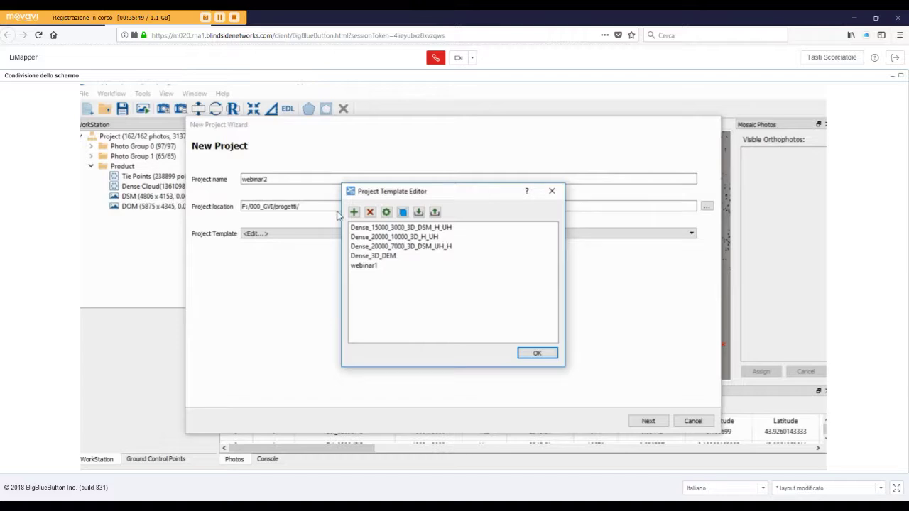
pyautogui.moveTo(400, 195); pyautogui.dragTo(442, 174)
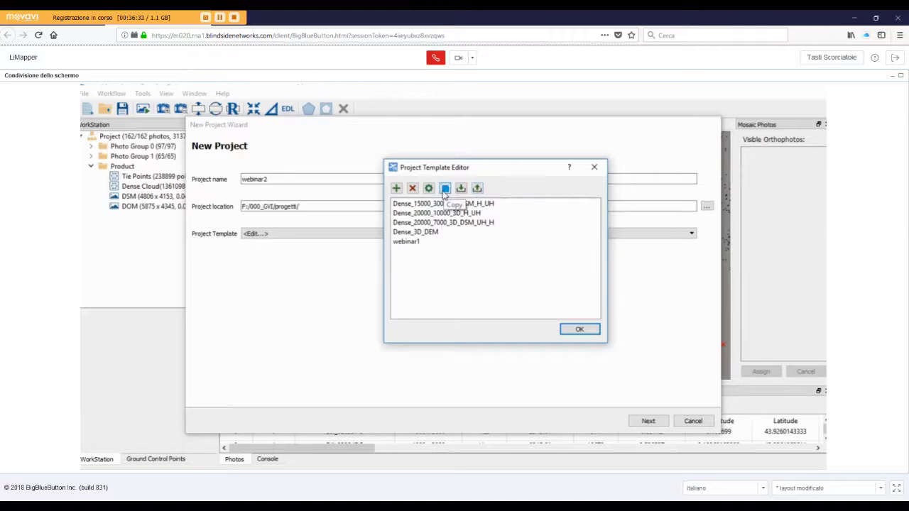
pyautogui.click(419, 233)
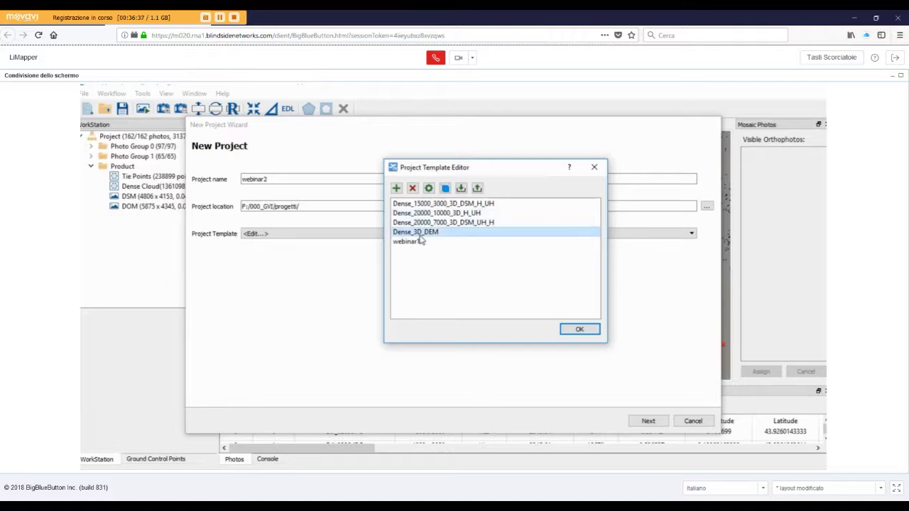
pyautogui.click(428, 187)
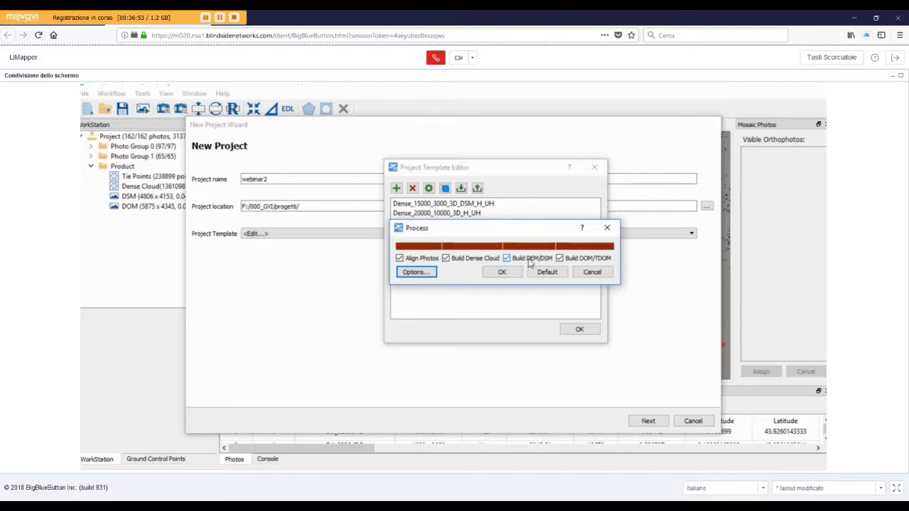
pyautogui.click(416, 272)
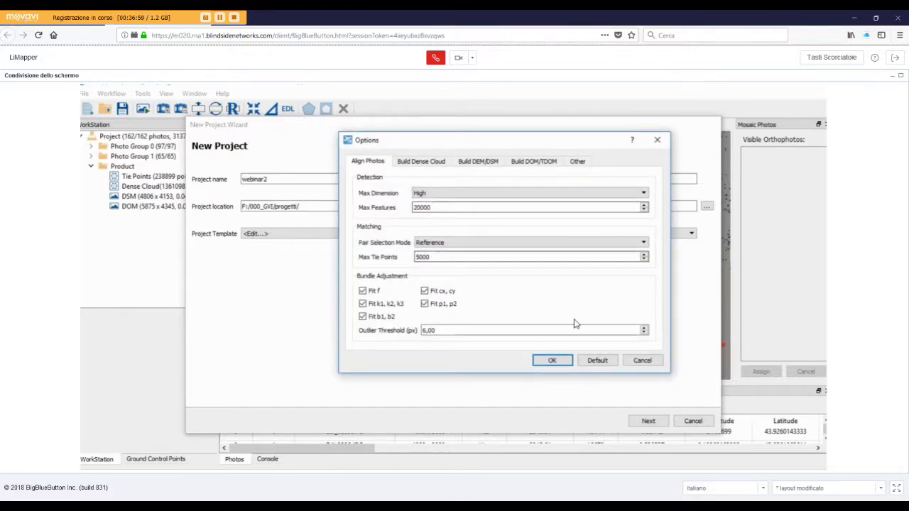
pyautogui.click(646, 362)
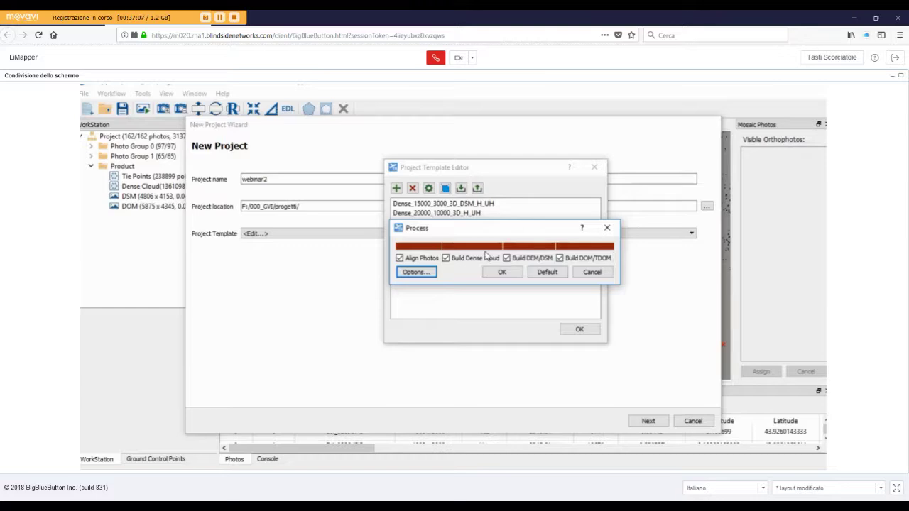
pyautogui.click(413, 272)
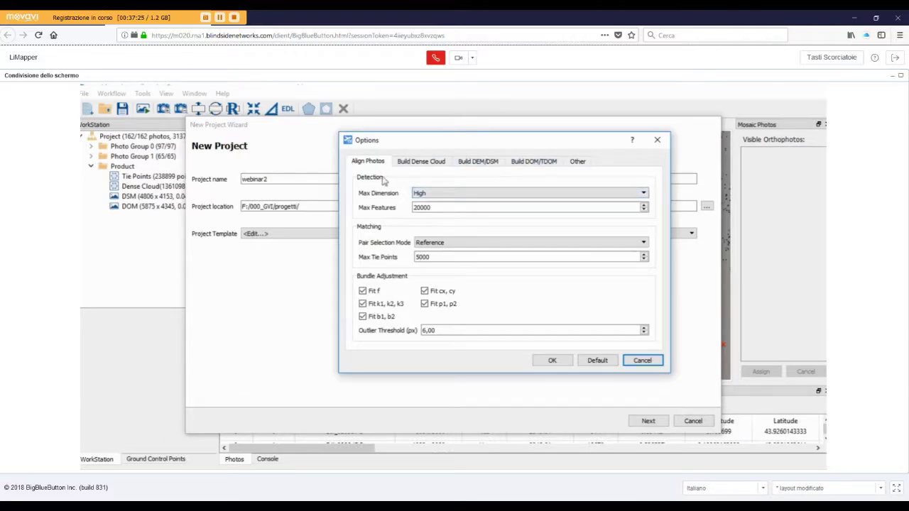
# - Examine the photo alignment options: Max Dimension levels, Max Features, Pair Selection Mode choices and Max Tie Points
pyautogui.click(438, 194)
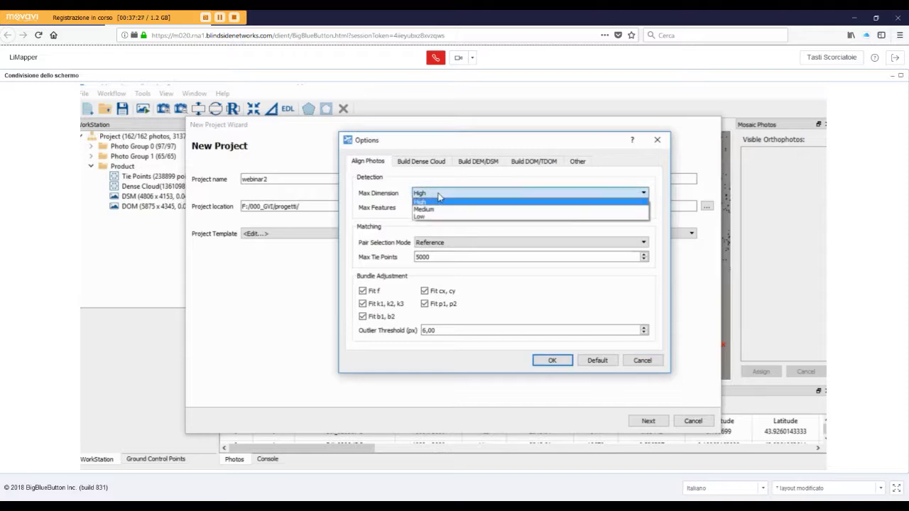
pyautogui.click(438, 195)
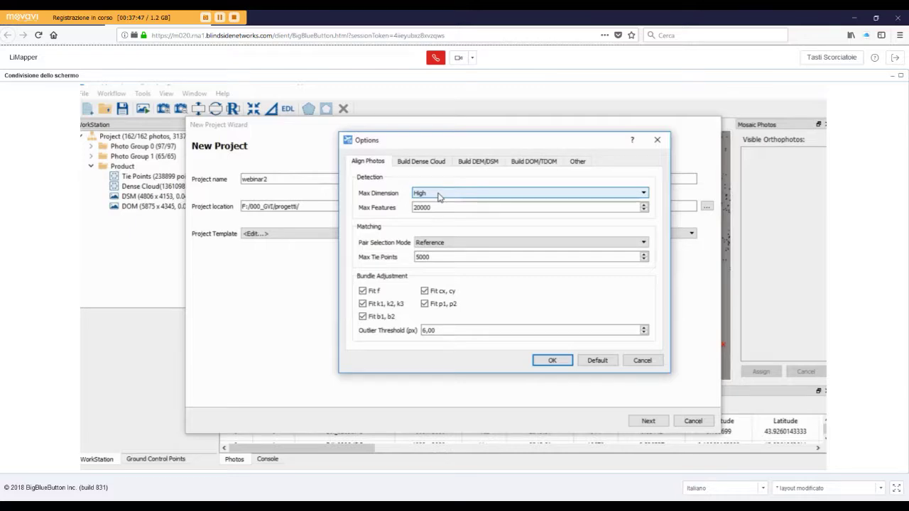
pyautogui.click(439, 197)
pyautogui.click(438, 196)
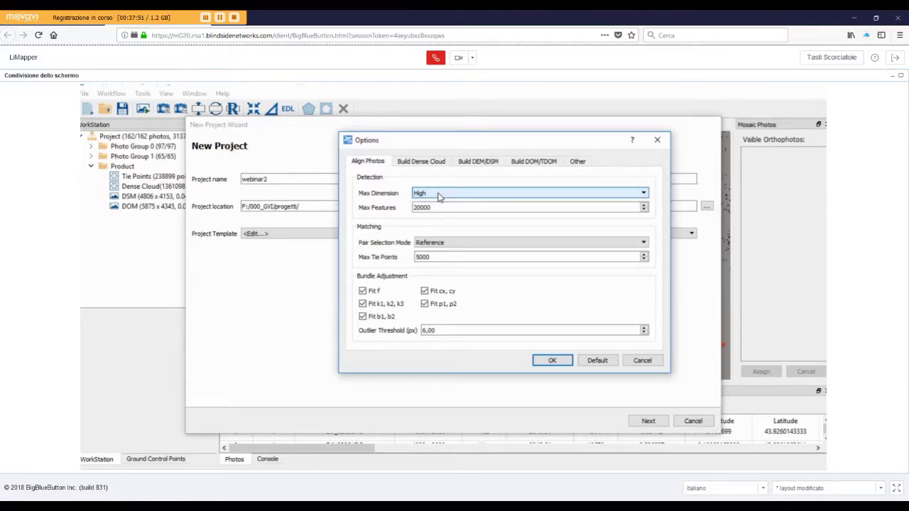
pyautogui.click(438, 196)
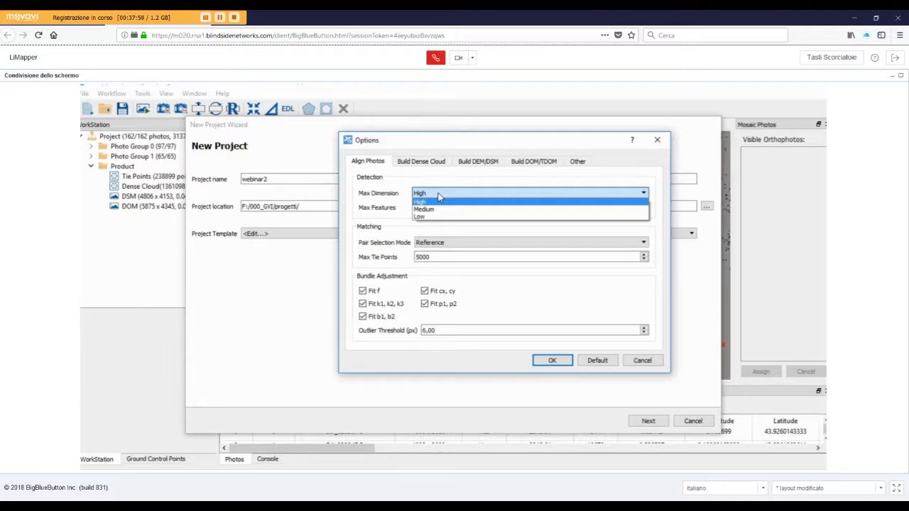
pyautogui.click(441, 195)
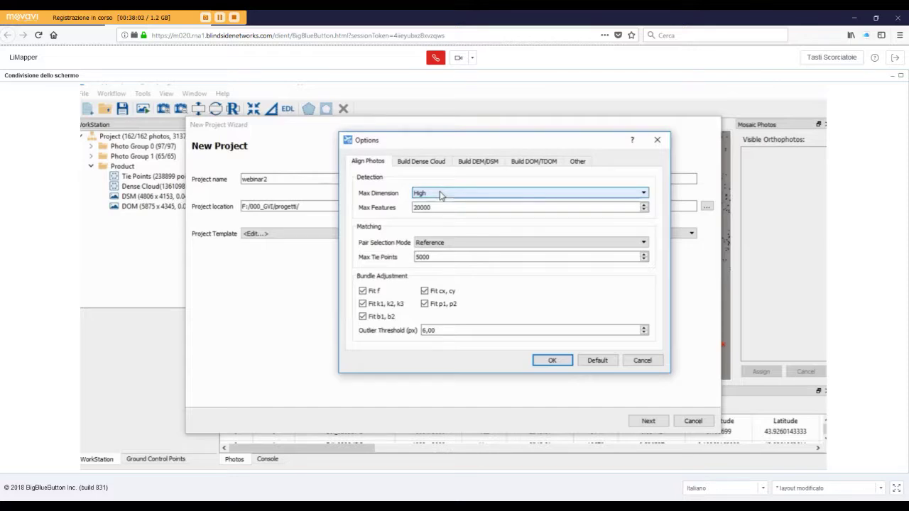
pyautogui.click(455, 245)
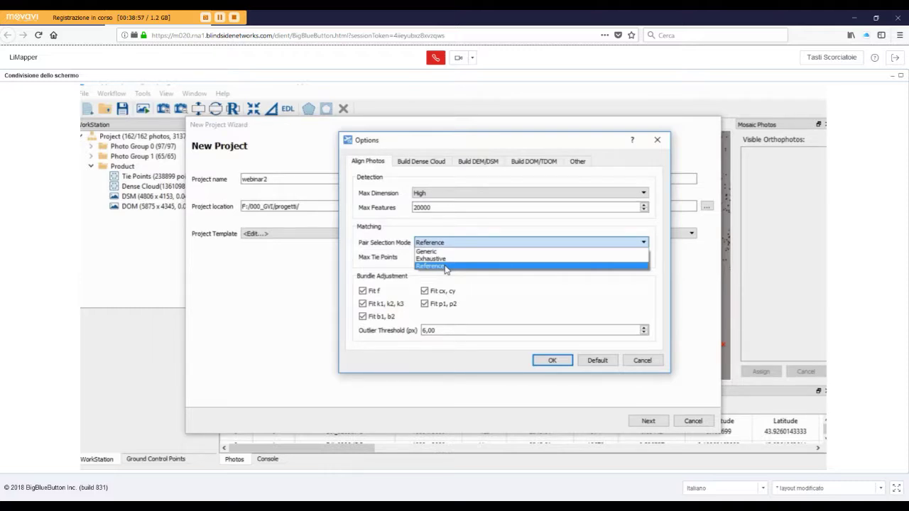
pyautogui.click(516, 295)
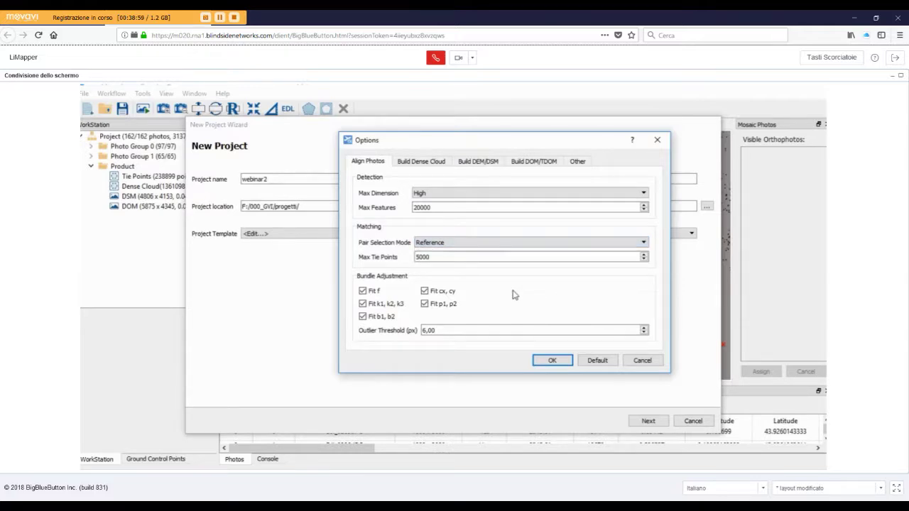
pyautogui.click(436, 257)
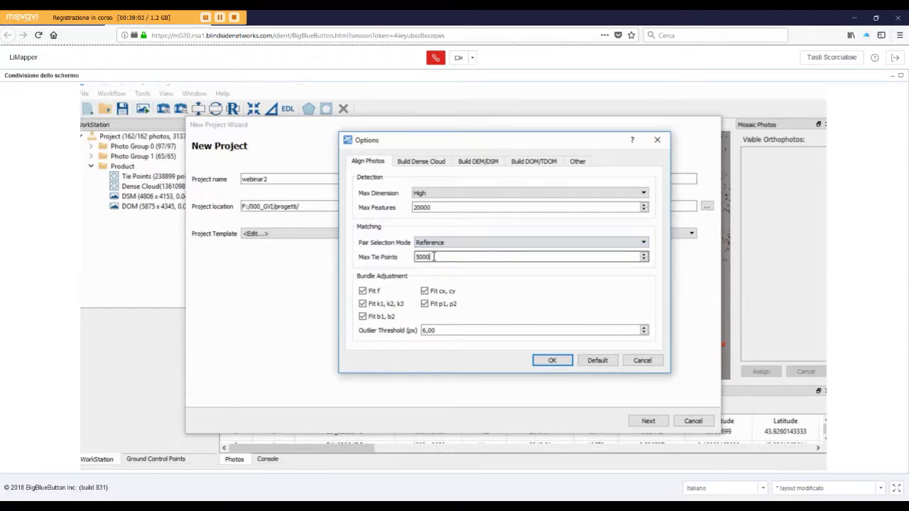
pyautogui.click(441, 206)
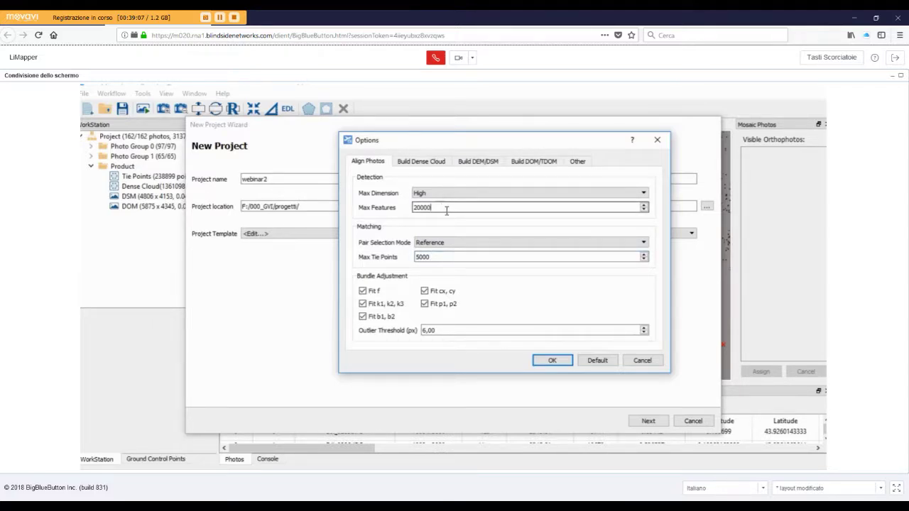
pyautogui.click(455, 258)
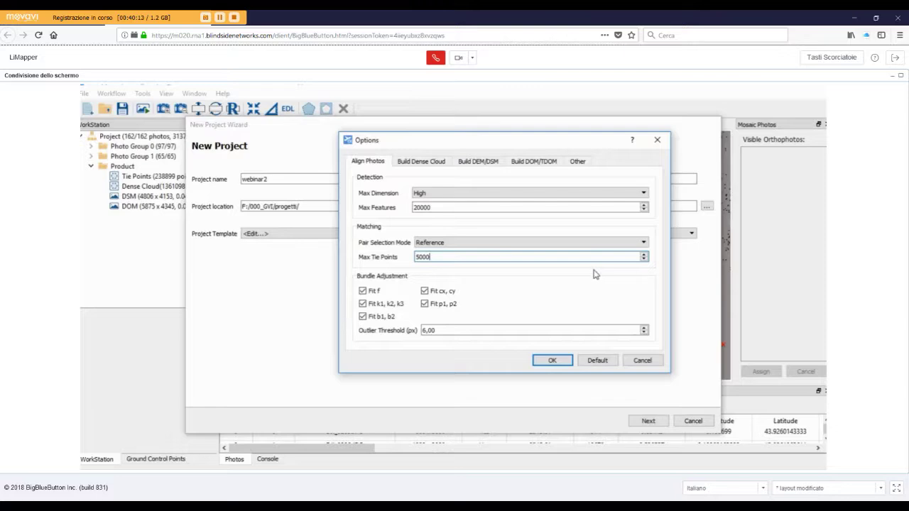
# - Set the template's dense cloud to High quality and type 2.5D - Suitable for generating DEM/DSM
pyautogui.click(425, 164)
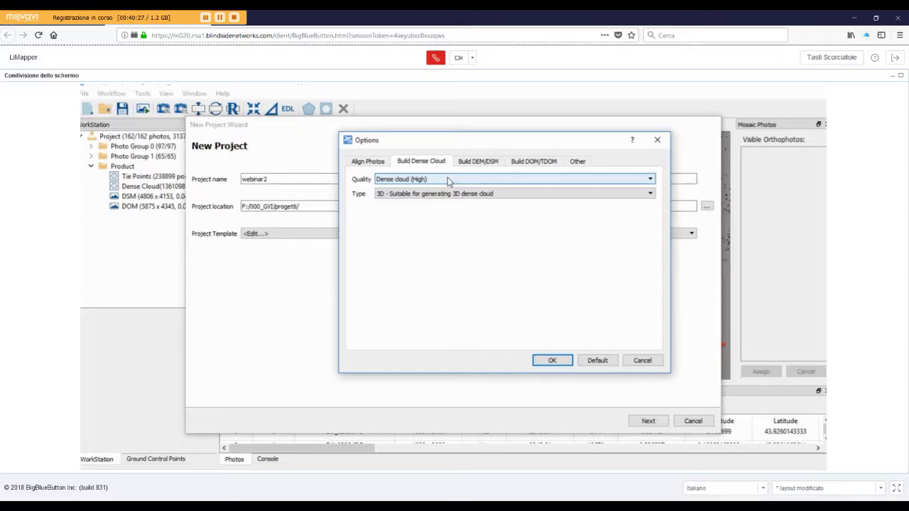
pyautogui.click(447, 179)
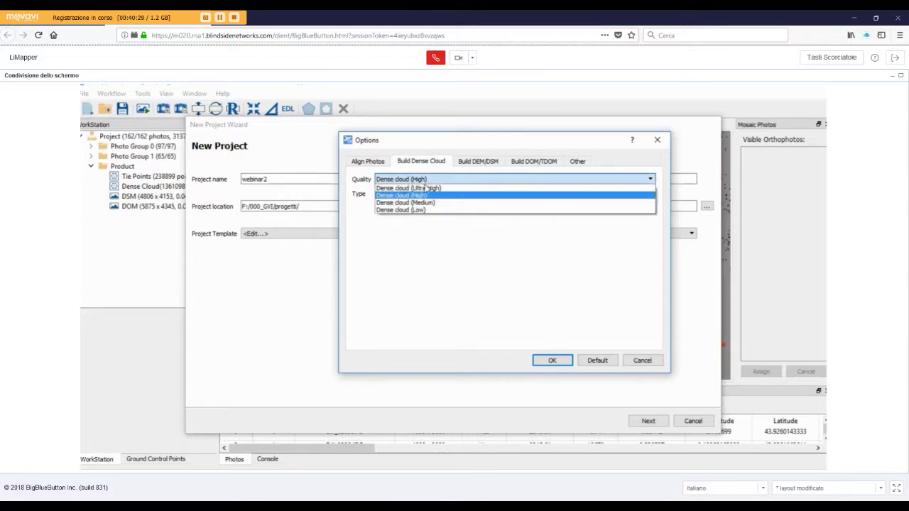
pyautogui.click(425, 197)
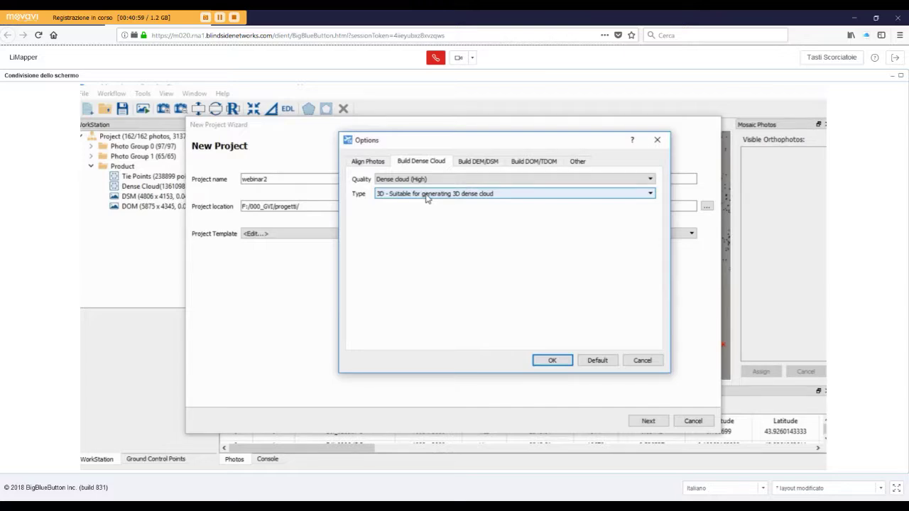
pyautogui.click(426, 195)
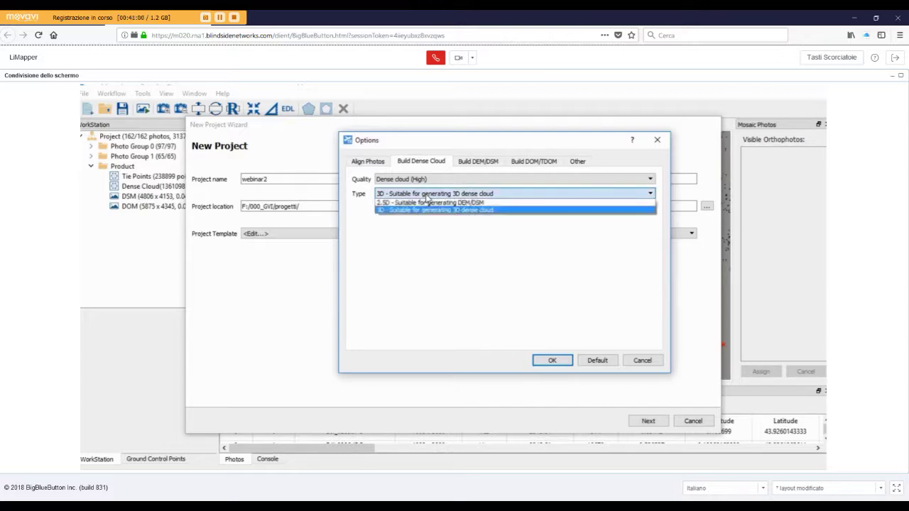
pyautogui.click(525, 203)
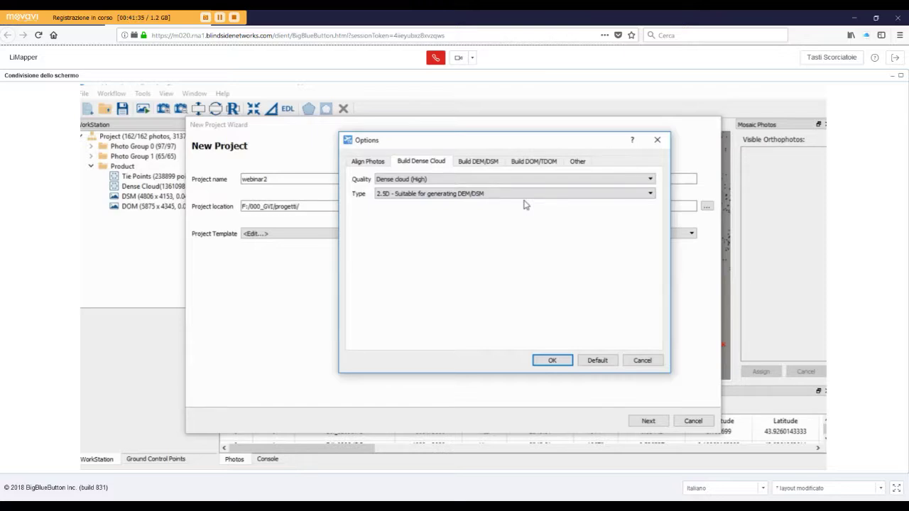
# - Set the template's dense cloud type to 3D - Suitable for generating 3D dense cloud
pyautogui.click(528, 195)
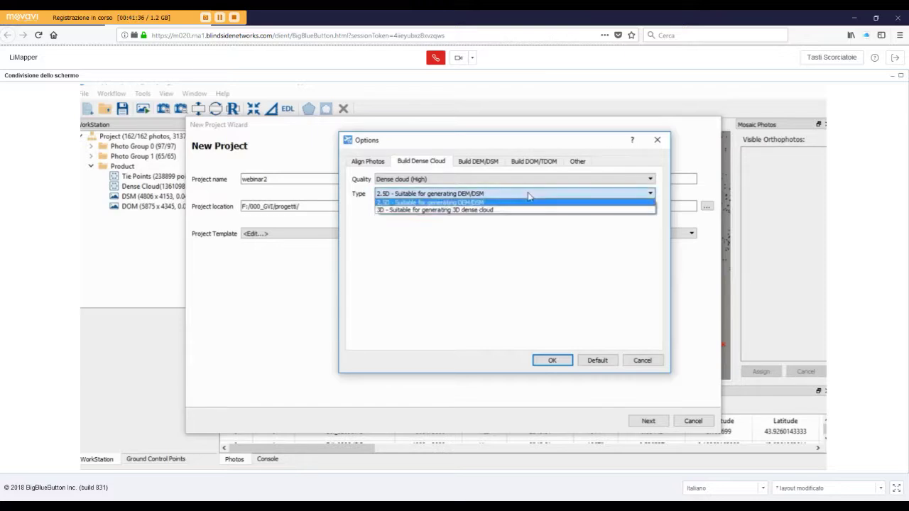
pyautogui.click(493, 211)
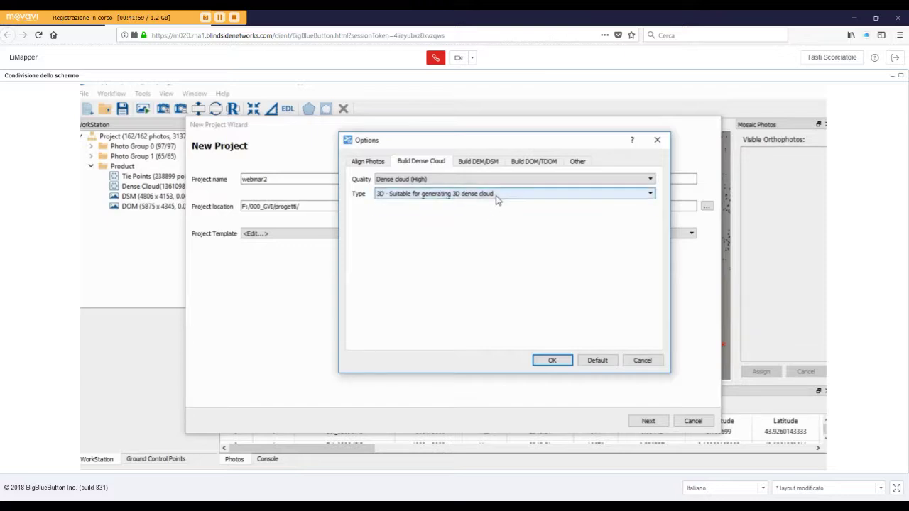
pyautogui.click(497, 198)
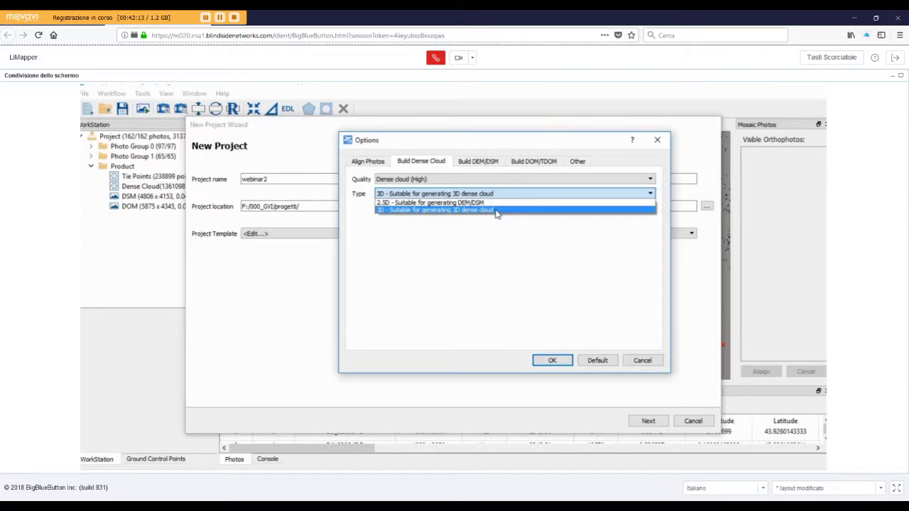
pyautogui.click(497, 211)
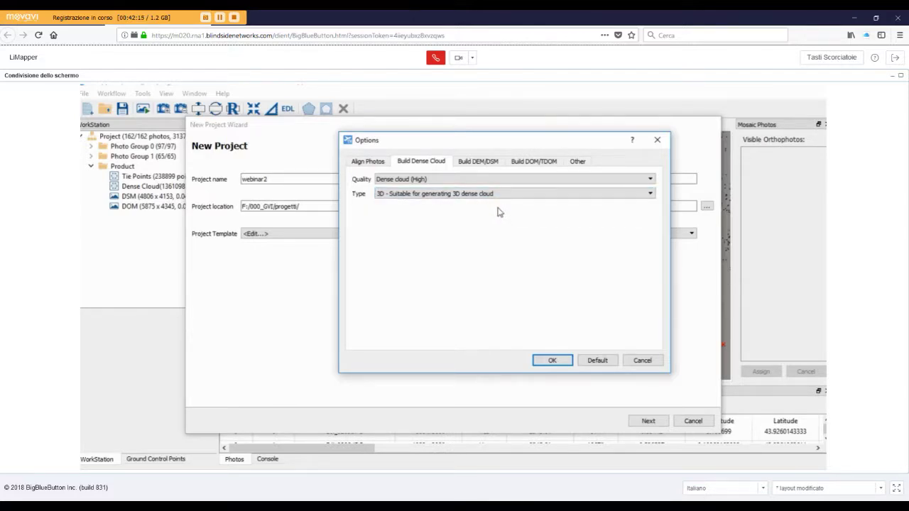
# - Examine the DEM/DSM options: the Build DSM and Build DEM modes, each with automatic and manual resolution
pyautogui.click(476, 162)
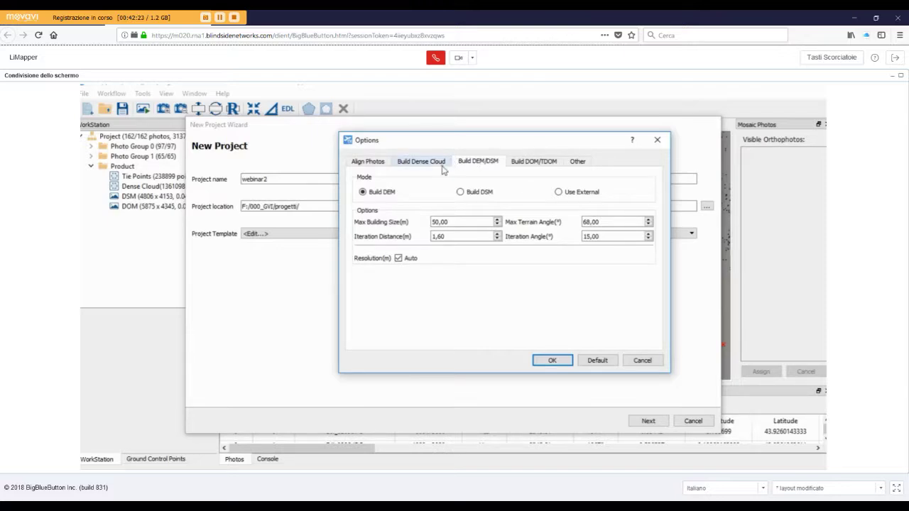
pyautogui.click(479, 191)
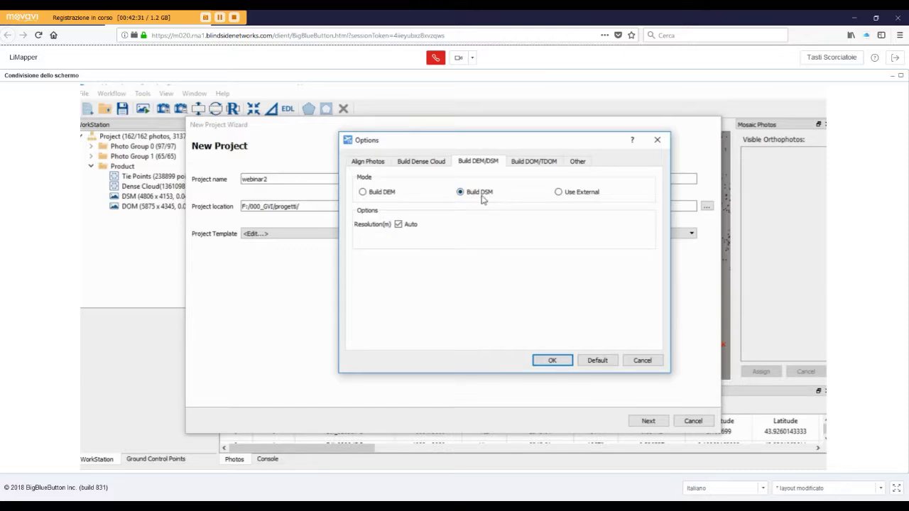
pyautogui.click(399, 225)
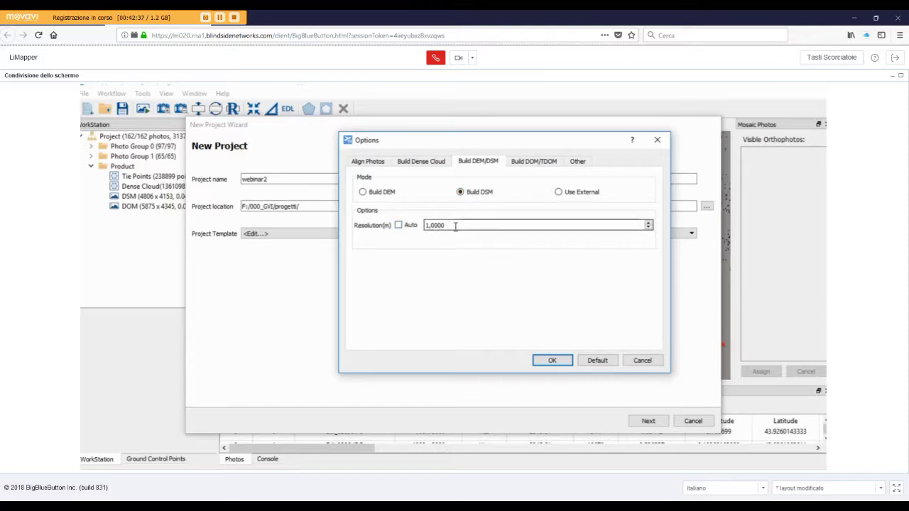
pyautogui.click(398, 225)
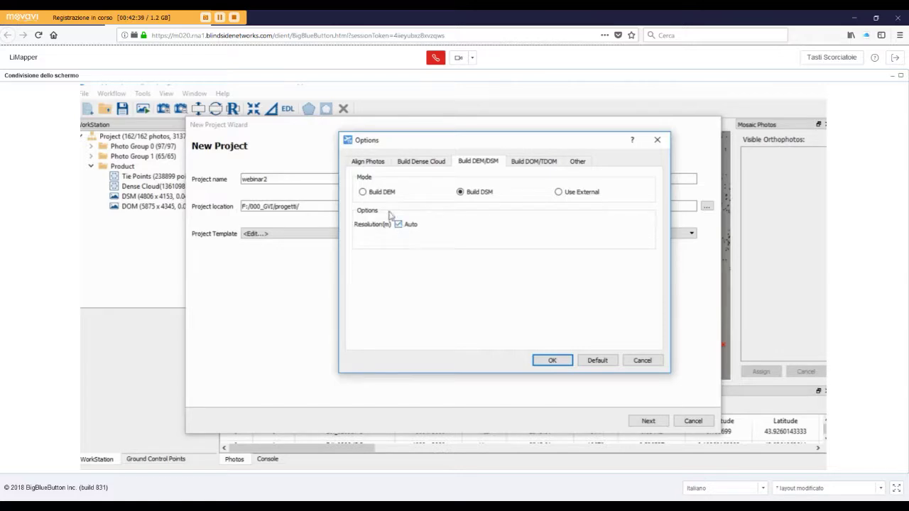
pyautogui.click(377, 195)
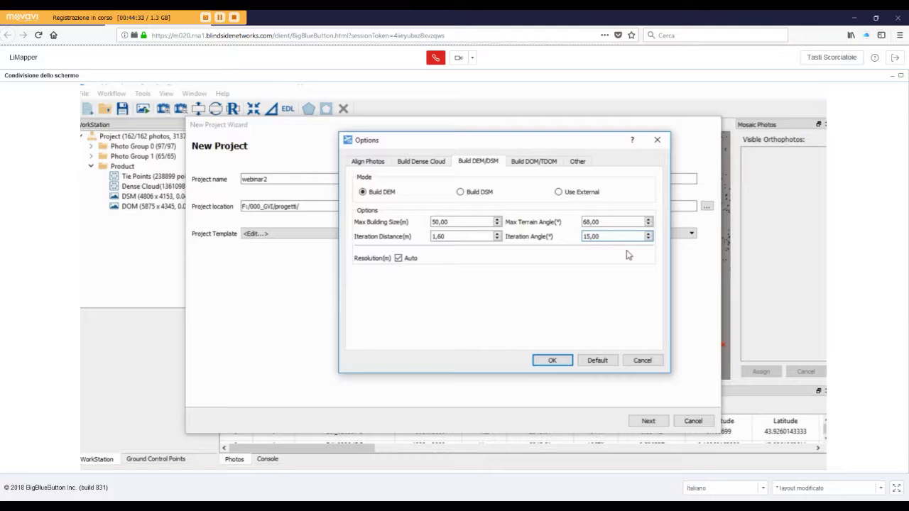
pyautogui.click(399, 259)
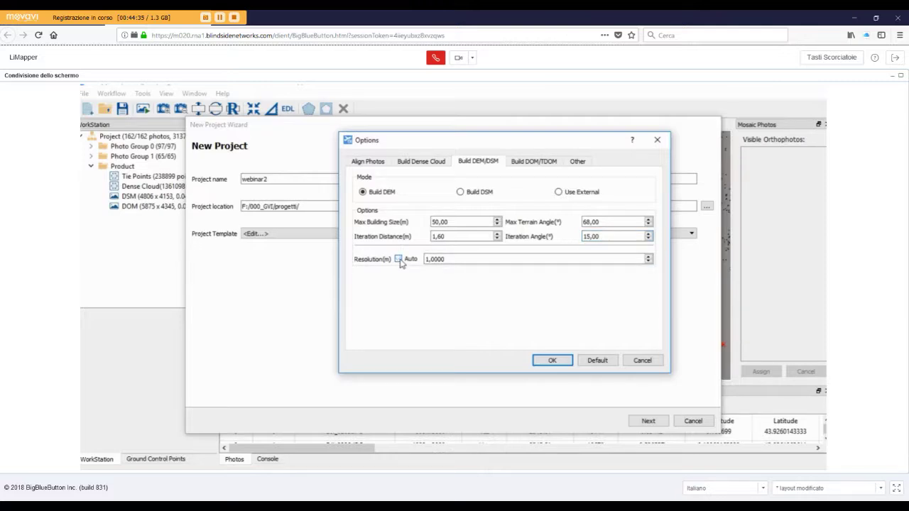
pyautogui.click(399, 259)
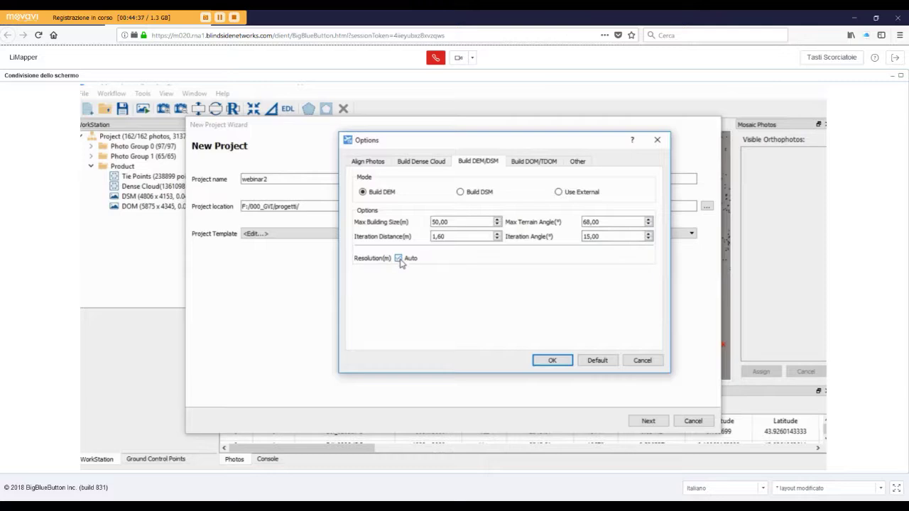
pyautogui.click(399, 258)
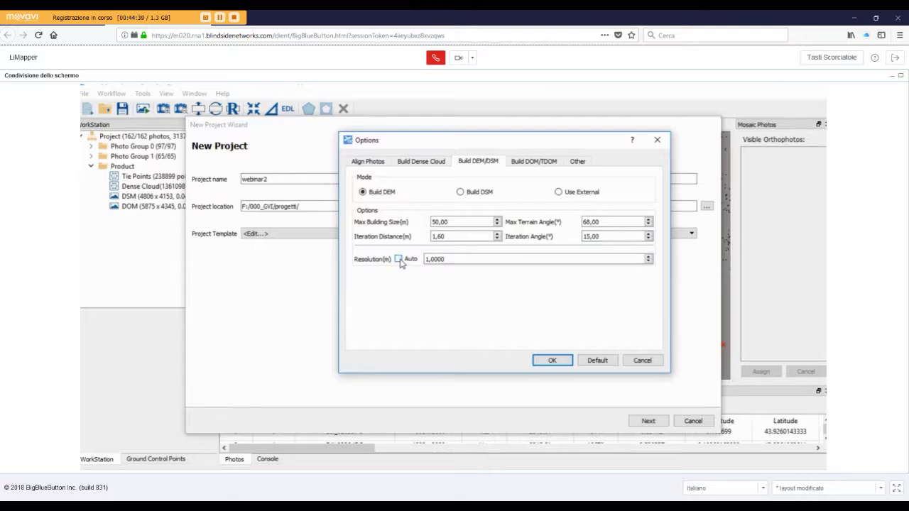
pyautogui.click(398, 258)
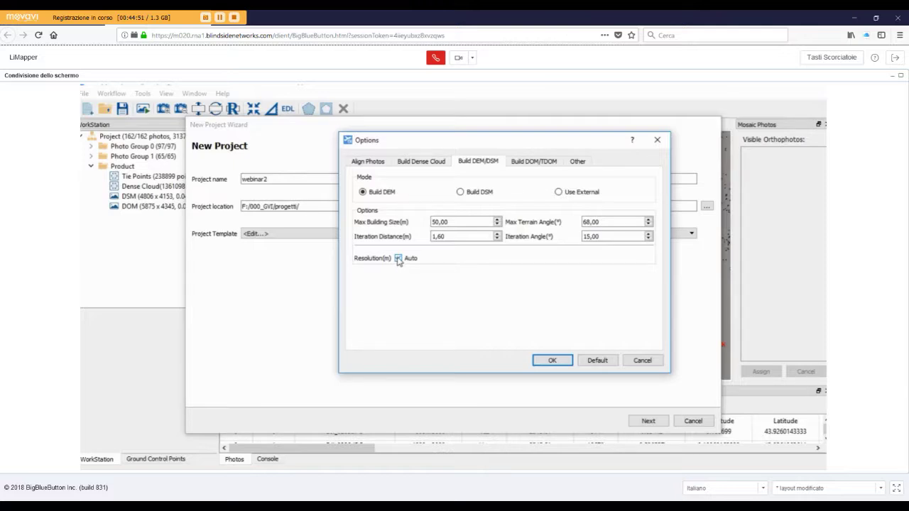
pyautogui.click(399, 259)
# - Examine the orthomosaic options: DOM and TDOM modes, Blend Level choices, Color Correction choices and Max Oblique Angle
pyautogui.click(526, 162)
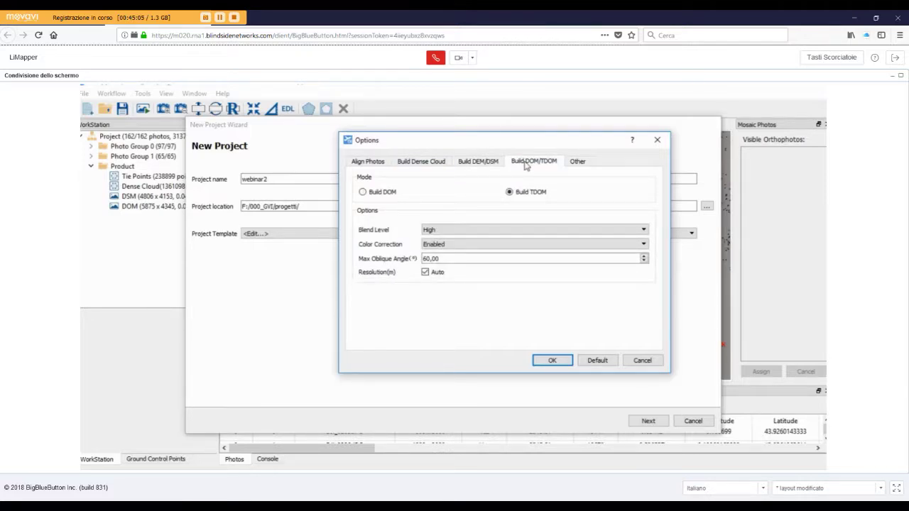
pyautogui.click(378, 192)
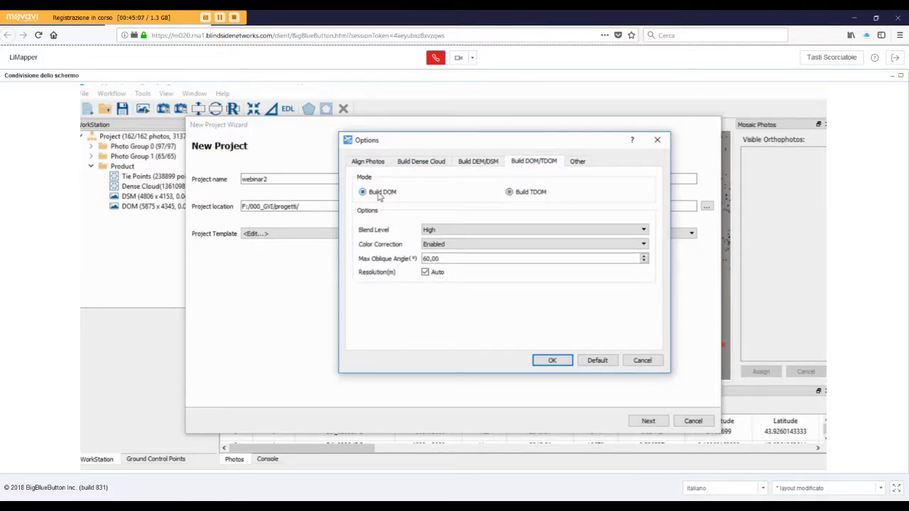
pyautogui.click(544, 198)
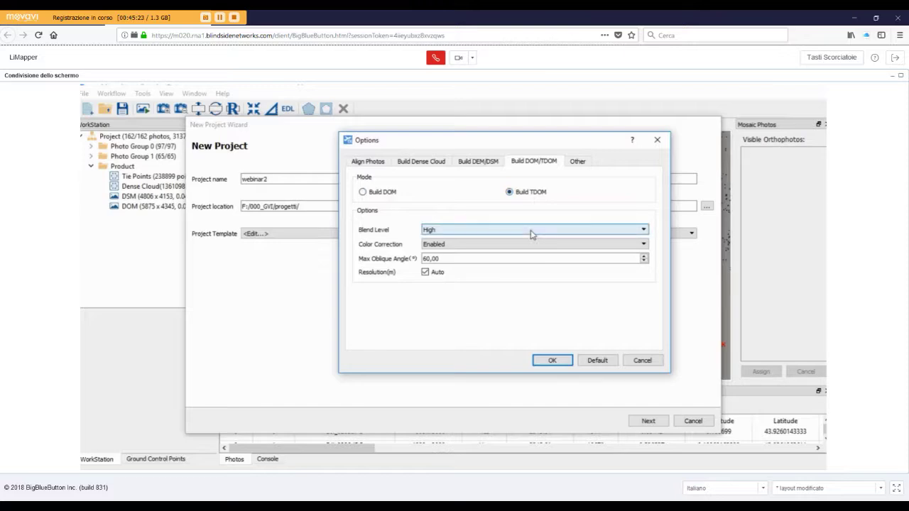
pyautogui.click(530, 234)
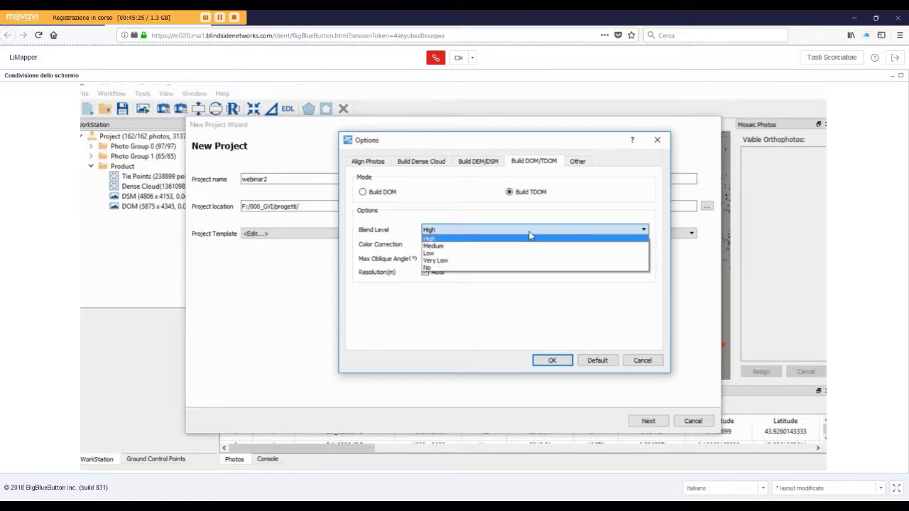
pyautogui.click(529, 237)
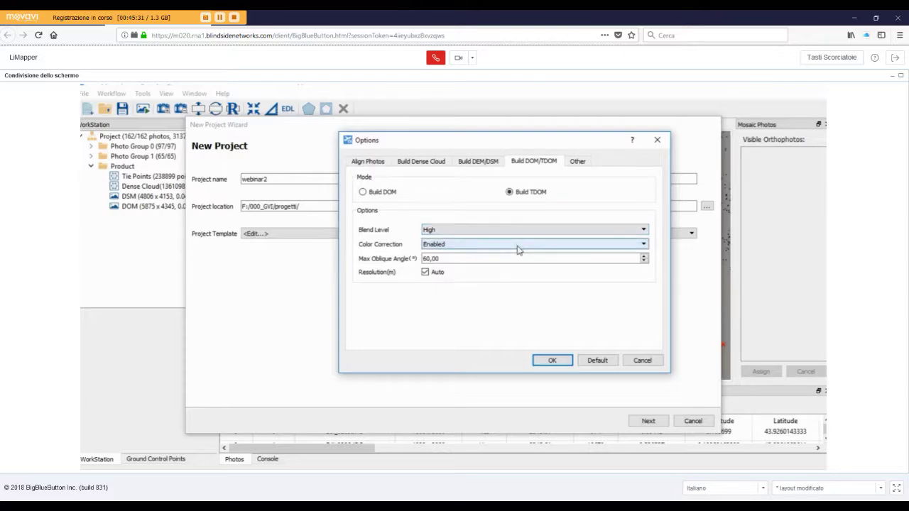
pyautogui.click(518, 246)
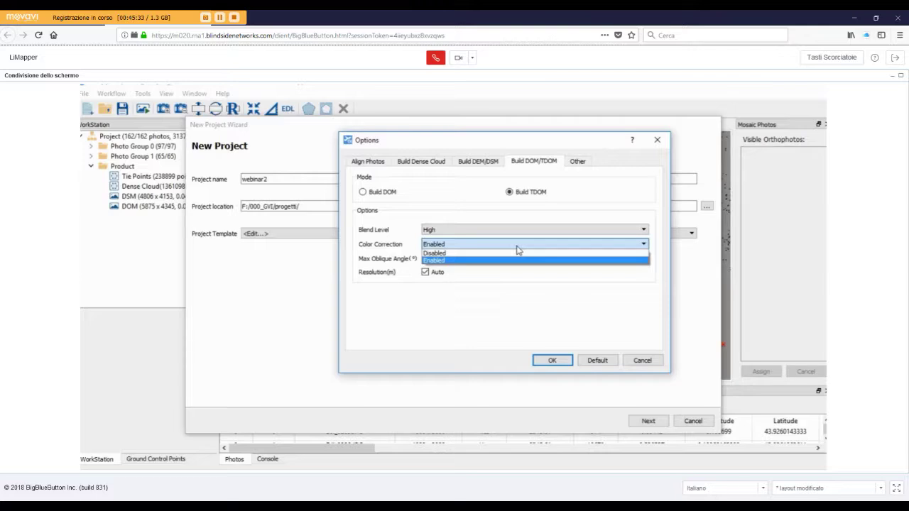
pyautogui.click(517, 247)
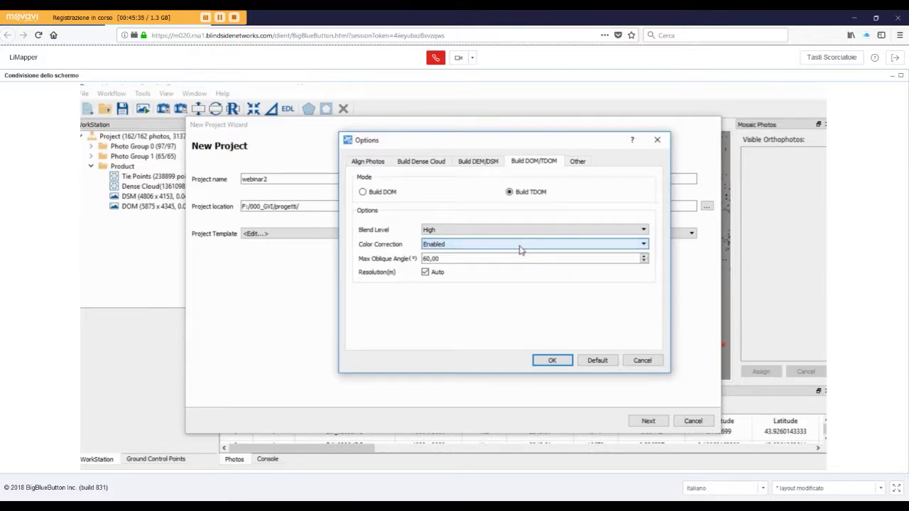
pyautogui.click(477, 259)
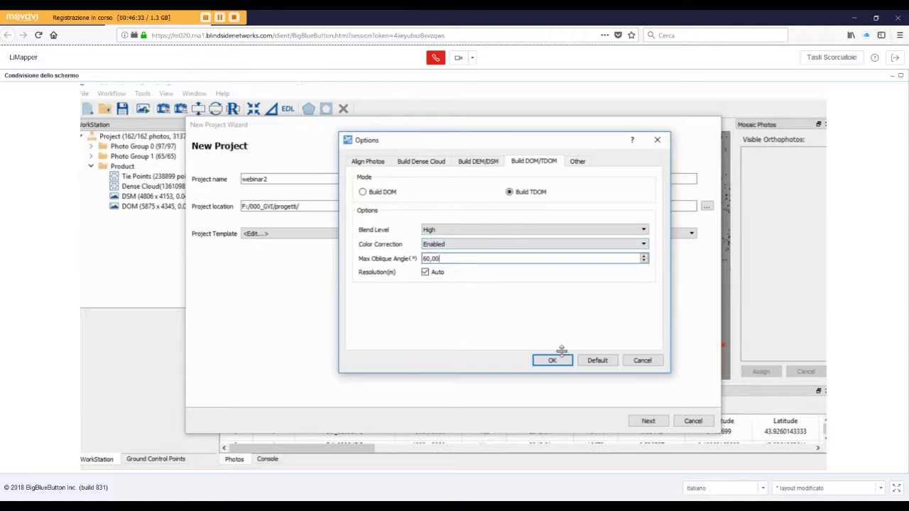
# - Review the template's rig type and POS accuracy settings, and accept the processing options
pyautogui.click(579, 162)
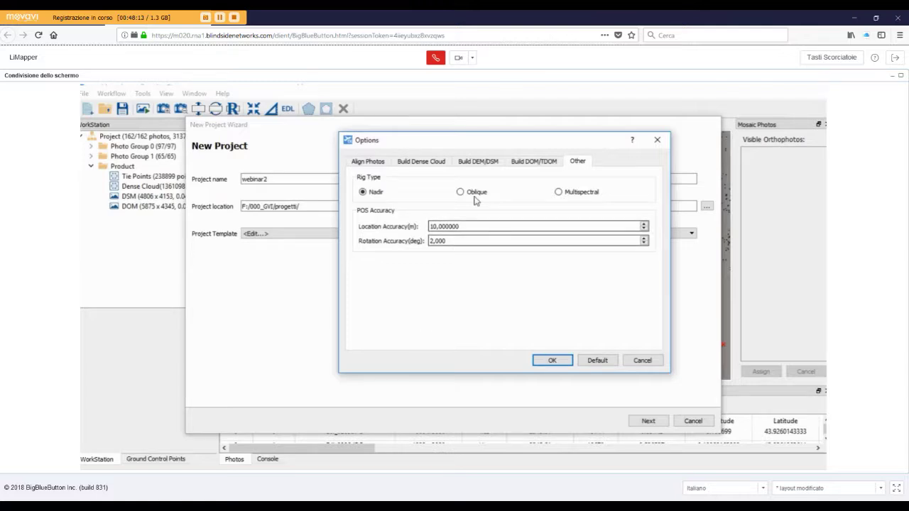
pyautogui.click(470, 162)
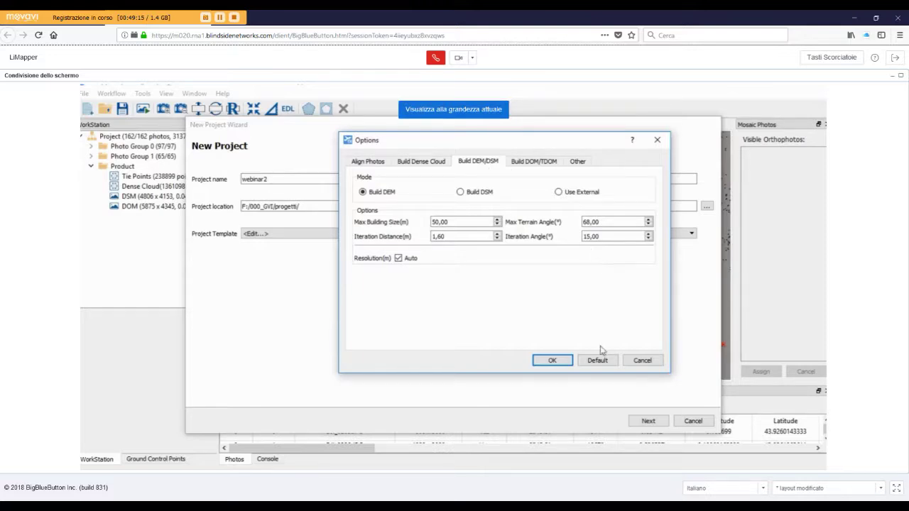
pyautogui.click(552, 360)
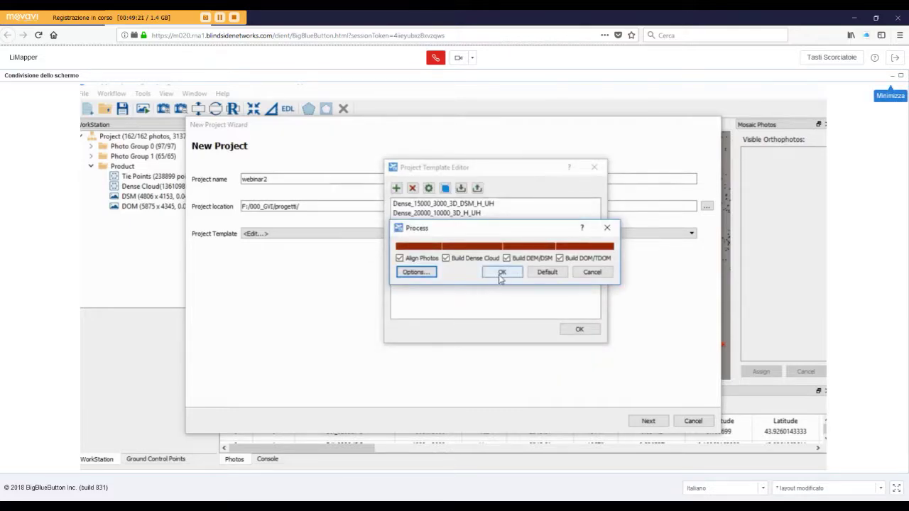
# - Minimise the shared screen in the BigBlueButton session and set the own status to raised hand (Alzare la mano)
pyautogui.click(892, 75)
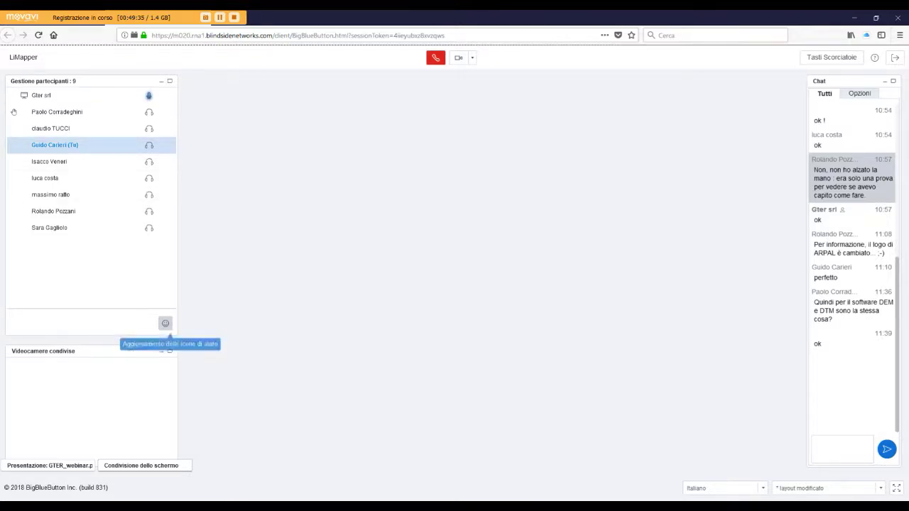
pyautogui.click(166, 323)
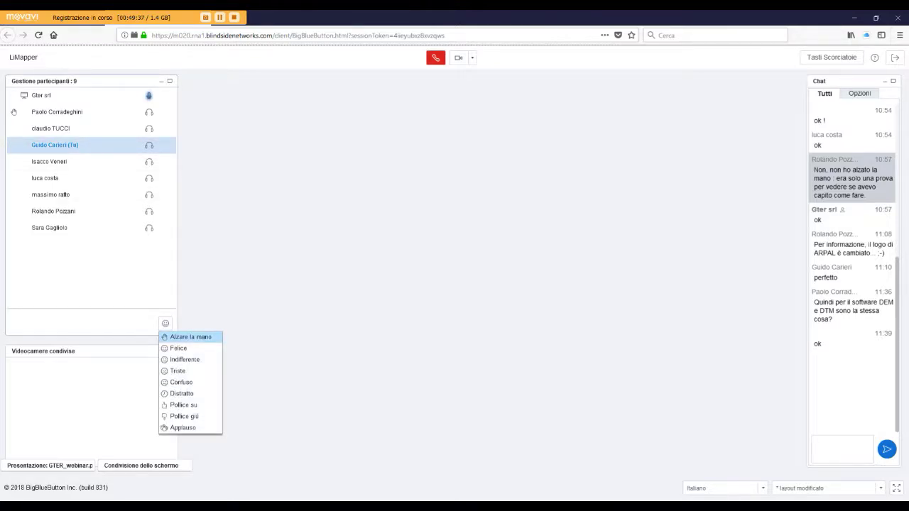
pyautogui.click(190, 337)
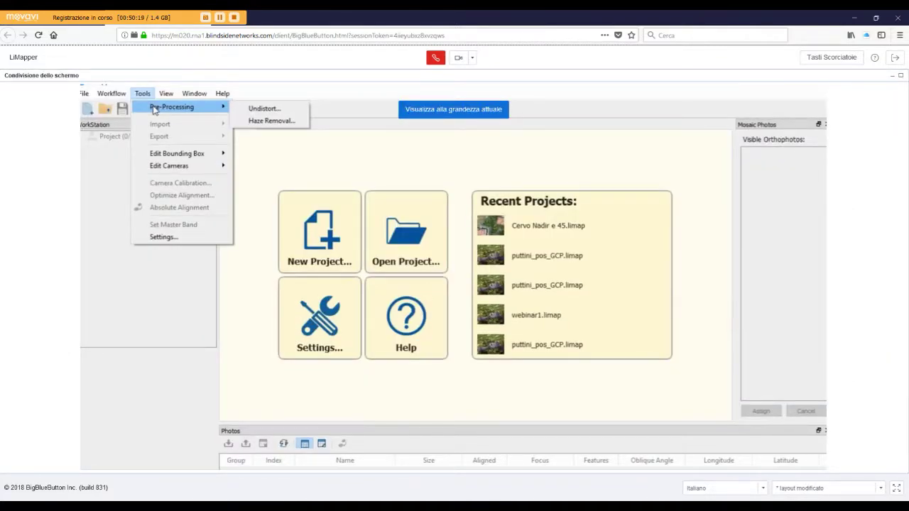
# - Look over the Undistort Photos pre-processing parameters, and open the Haze Removal tool instead
pyautogui.click(276, 109)
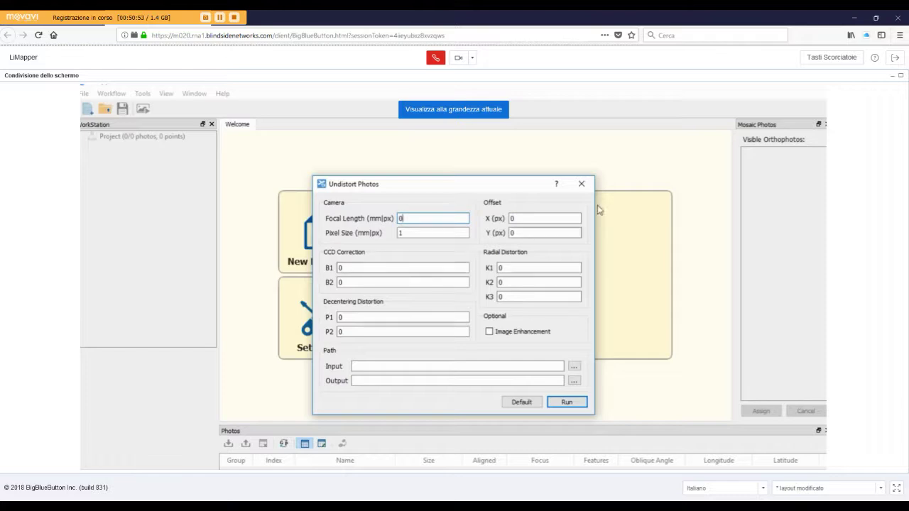
pyautogui.click(581, 184)
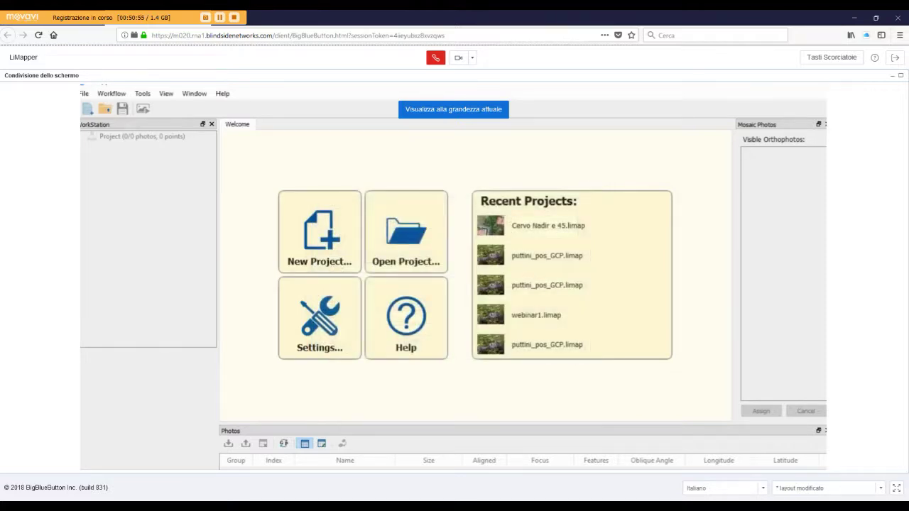
pyautogui.click(146, 95)
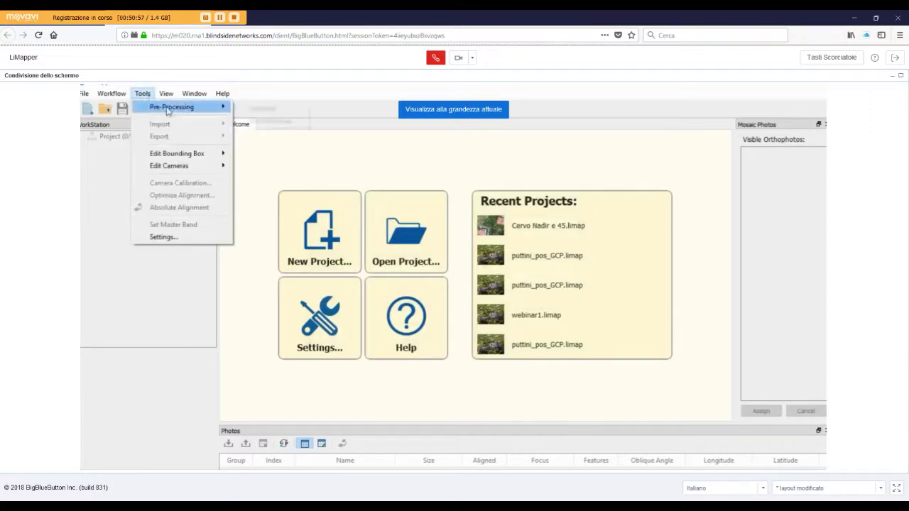
pyautogui.moveTo(175, 111)
pyautogui.click(288, 120)
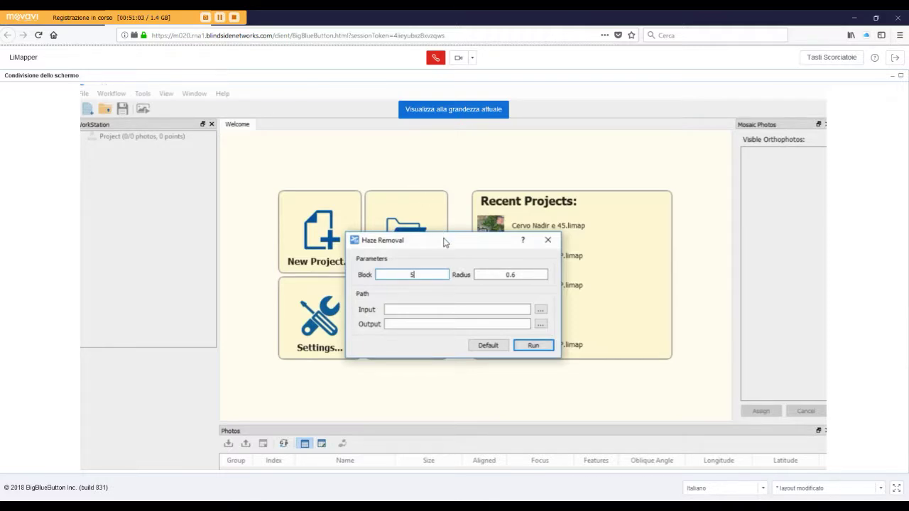
pyautogui.moveTo(445, 242); pyautogui.dragTo(470, 209)
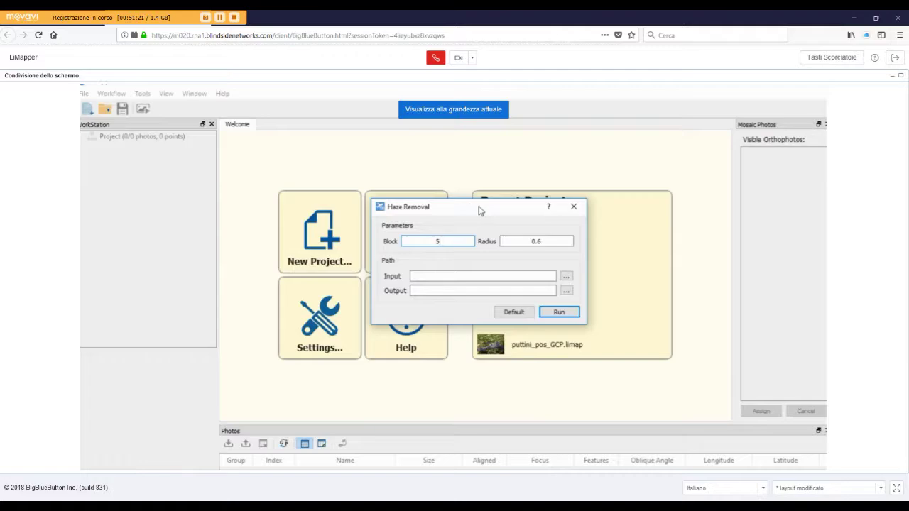
# - Browse for the Haze Removal input folder, going to 000_GVI/DATI on drive HD_GPG_01 (F:)
pyautogui.click(567, 277)
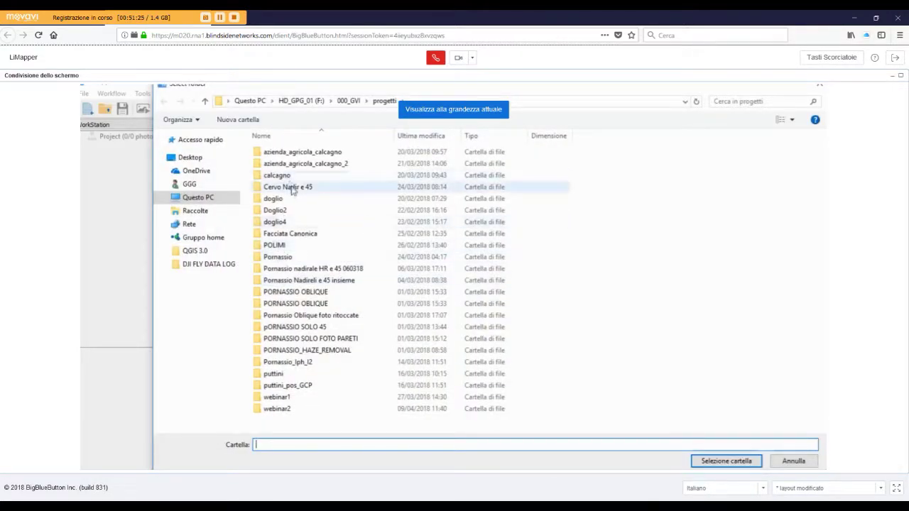
pyautogui.click(291, 188)
pyautogui.doubleClick(291, 188)
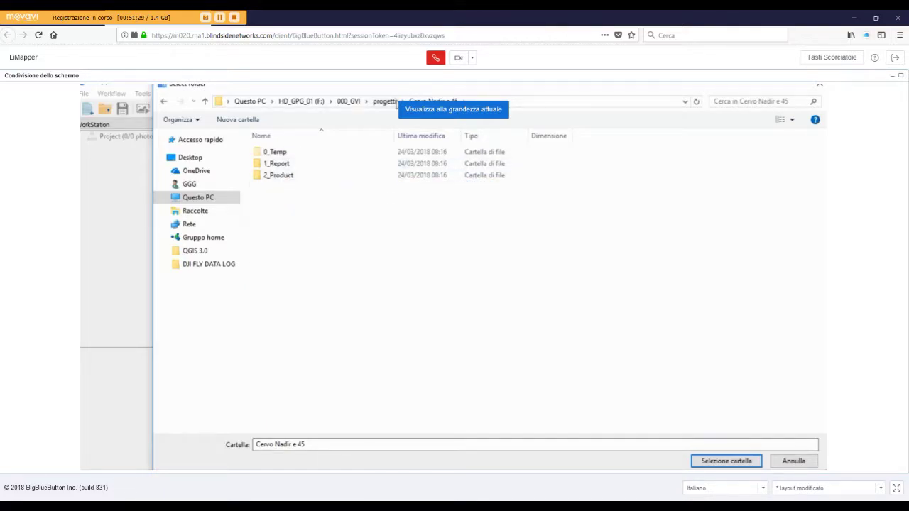
pyautogui.click(384, 100)
pyautogui.click(349, 101)
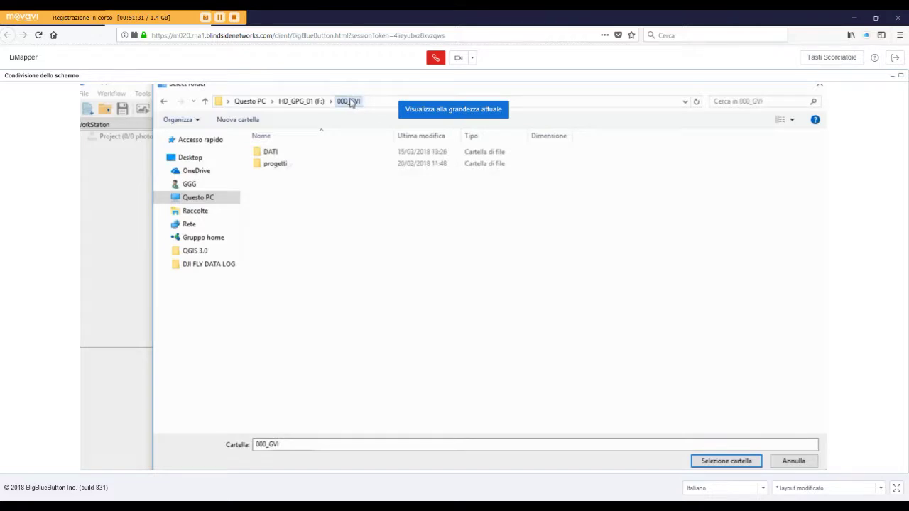
pyautogui.doubleClick(270, 153)
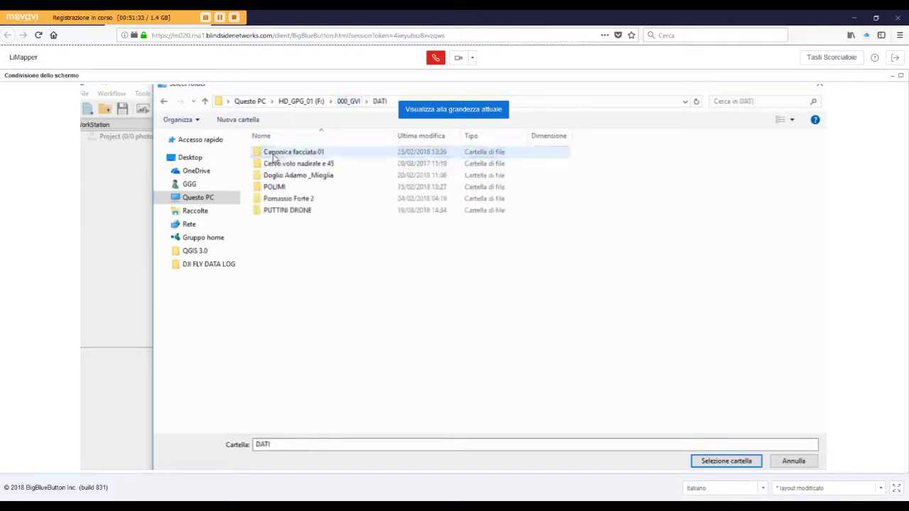
pyautogui.doubleClick(299, 164)
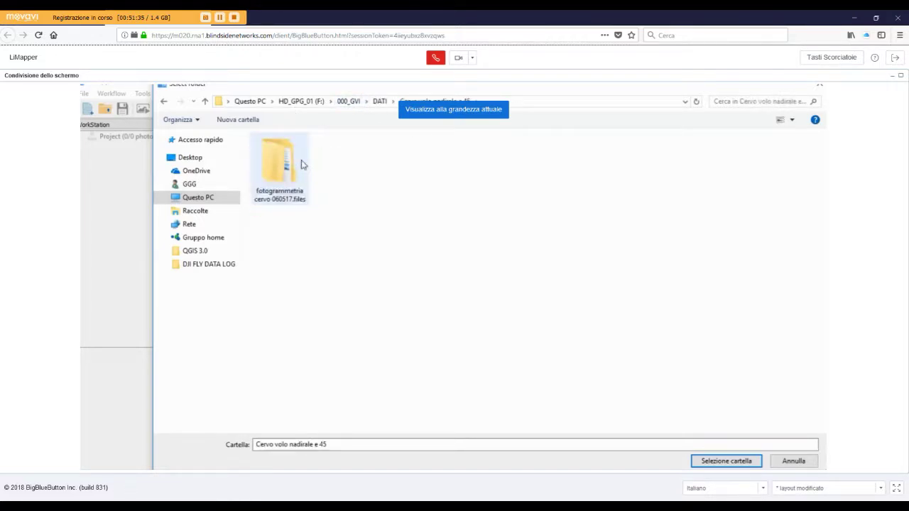
pyautogui.doubleClick(288, 179)
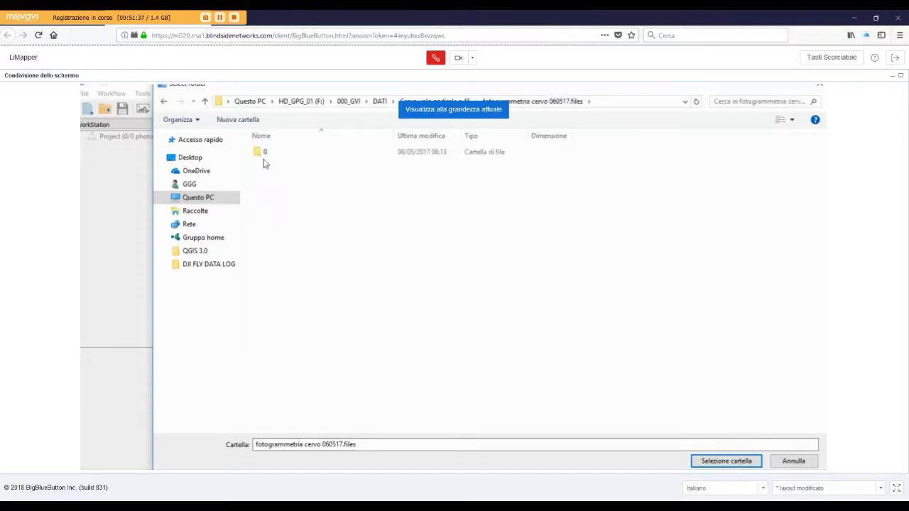
pyautogui.click(426, 101)
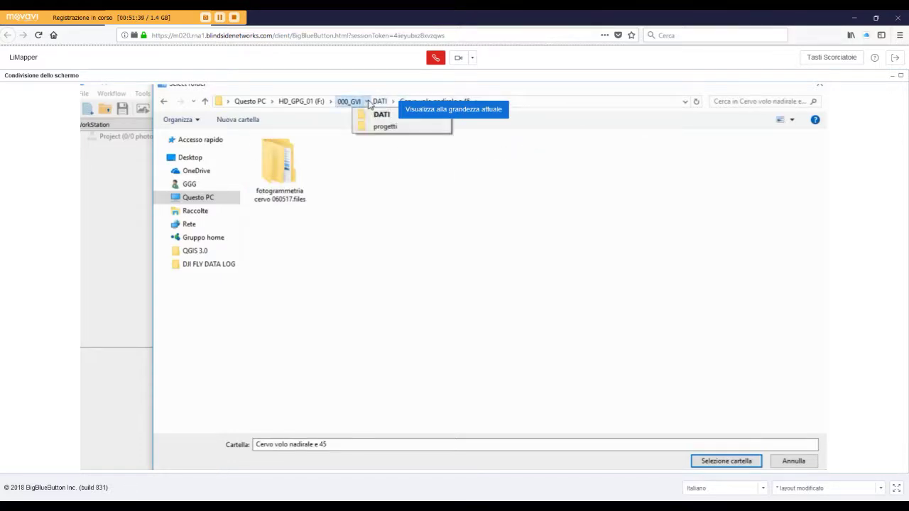
pyautogui.click(379, 100)
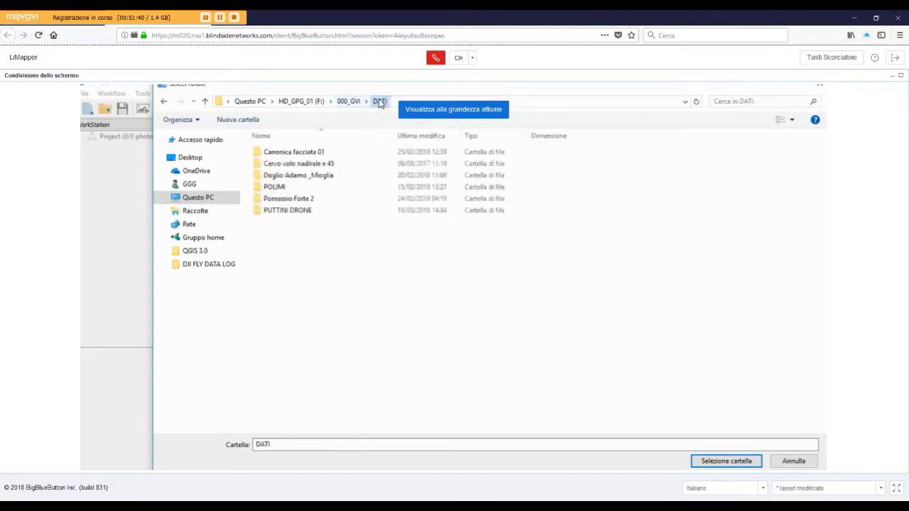
# - Set the foto 270217 folder inside PUTTINI DRONE as the Haze Removal input path
pyautogui.click(297, 215)
pyautogui.doubleClick(297, 215)
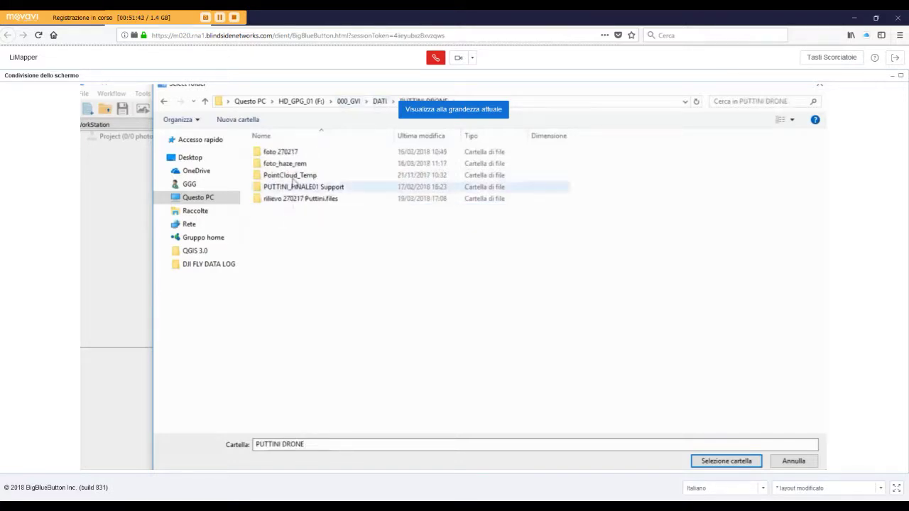
pyautogui.doubleClick(287, 153)
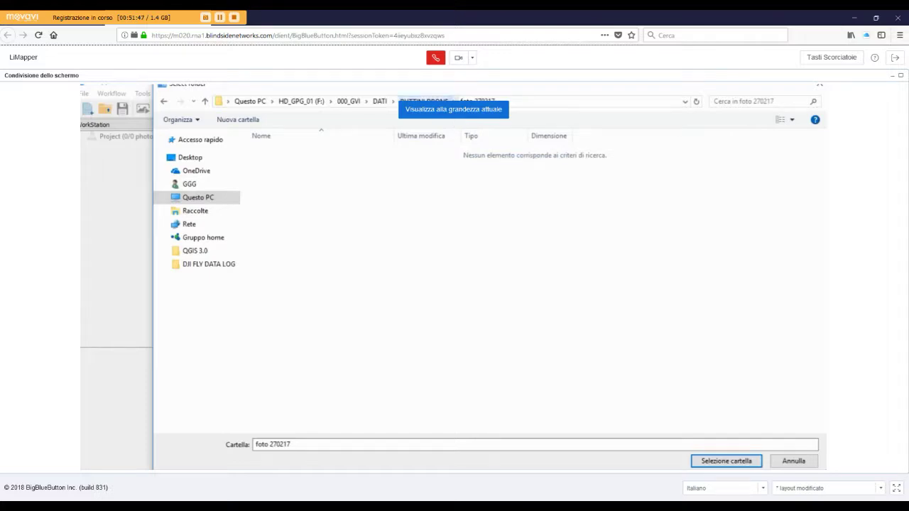
pyautogui.click(424, 101)
pyautogui.click(291, 155)
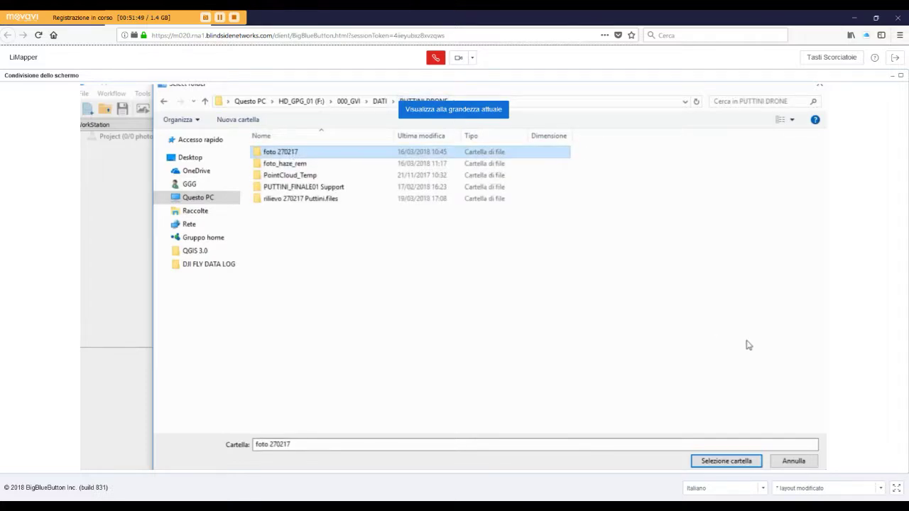
pyautogui.click(738, 463)
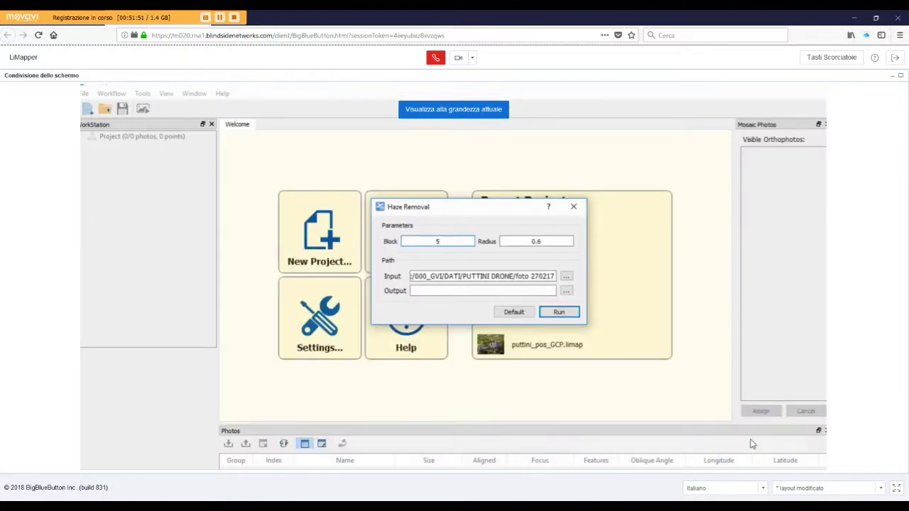
# - Set the output path to the foto_haze_rem folder in PUTTINI DRONE and run the haze removal
pyautogui.click(566, 290)
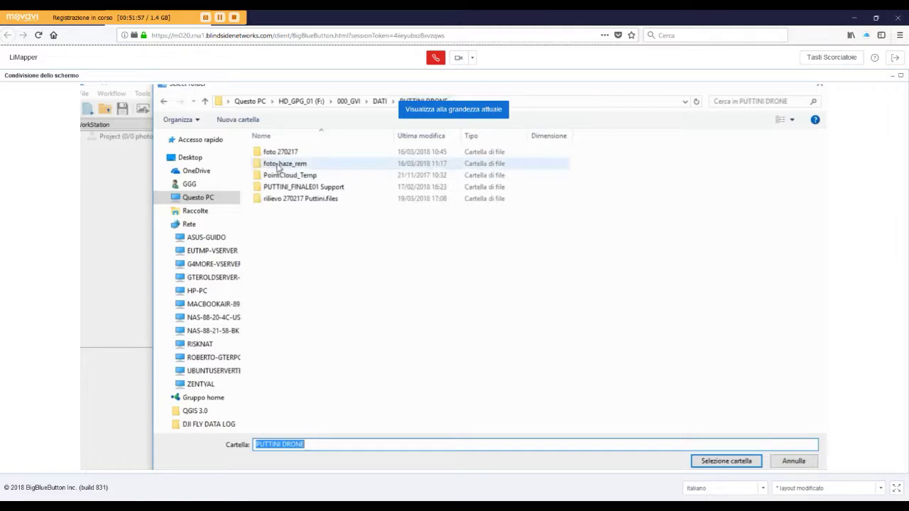
pyautogui.click(291, 164)
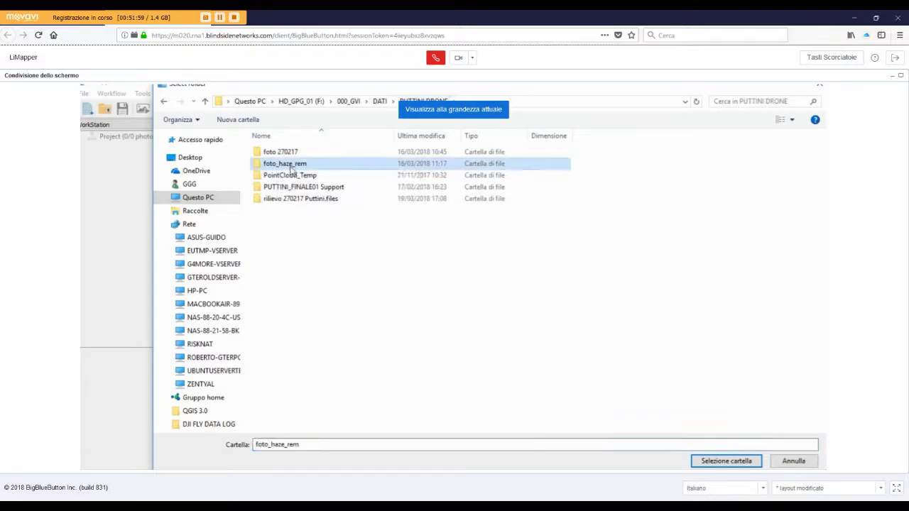
pyautogui.click(734, 461)
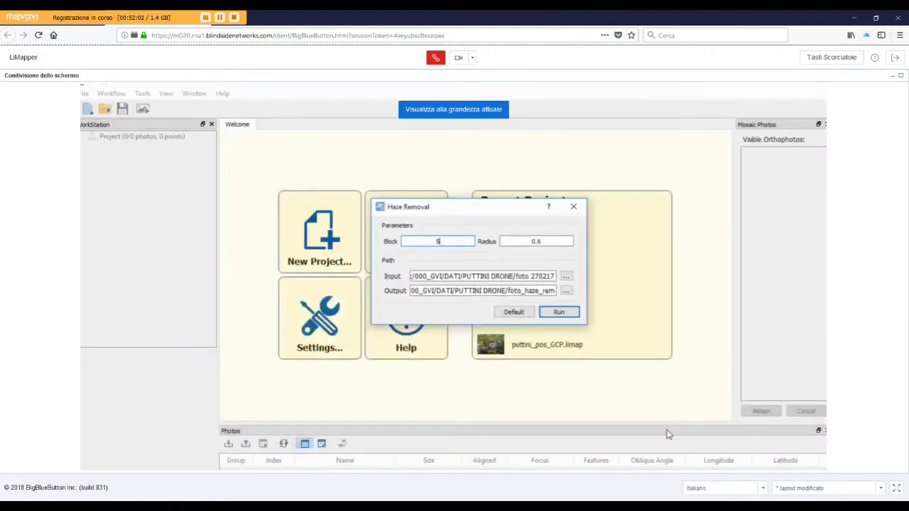
pyautogui.click(570, 317)
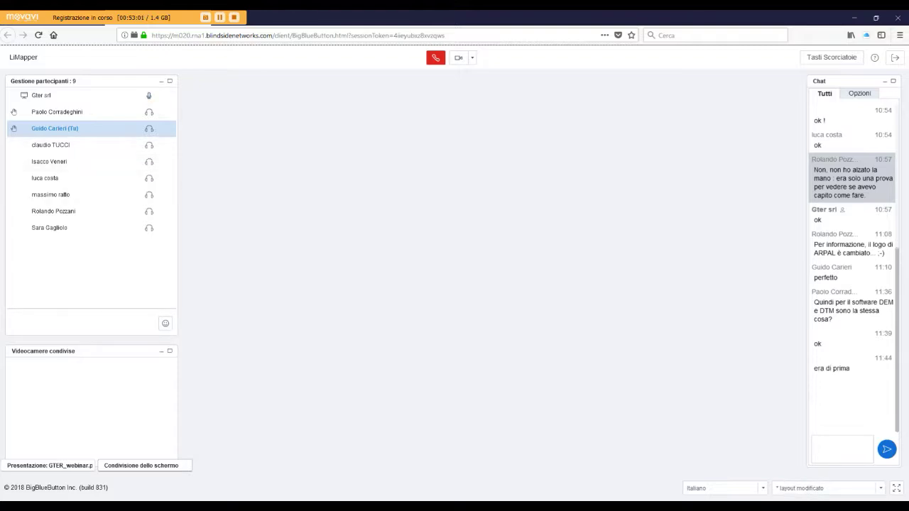
pyautogui.click(828, 460)
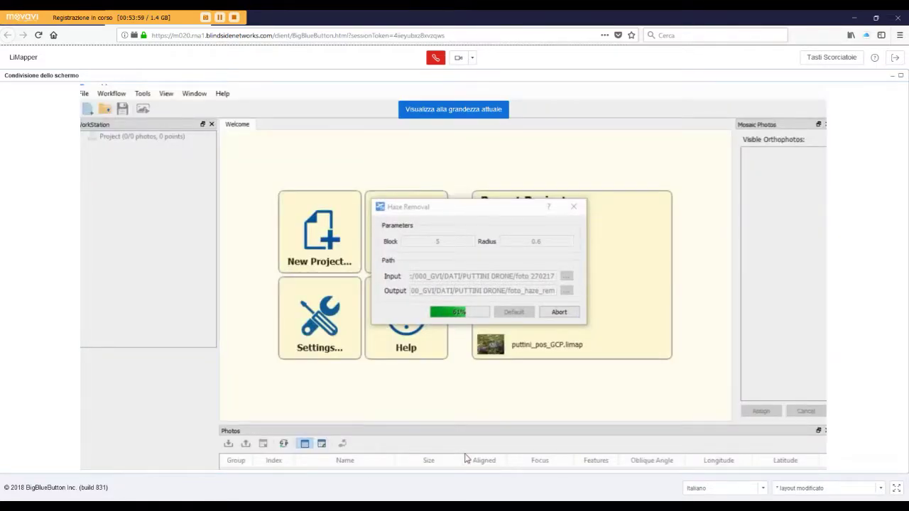
pyautogui.moveTo(181, 468)
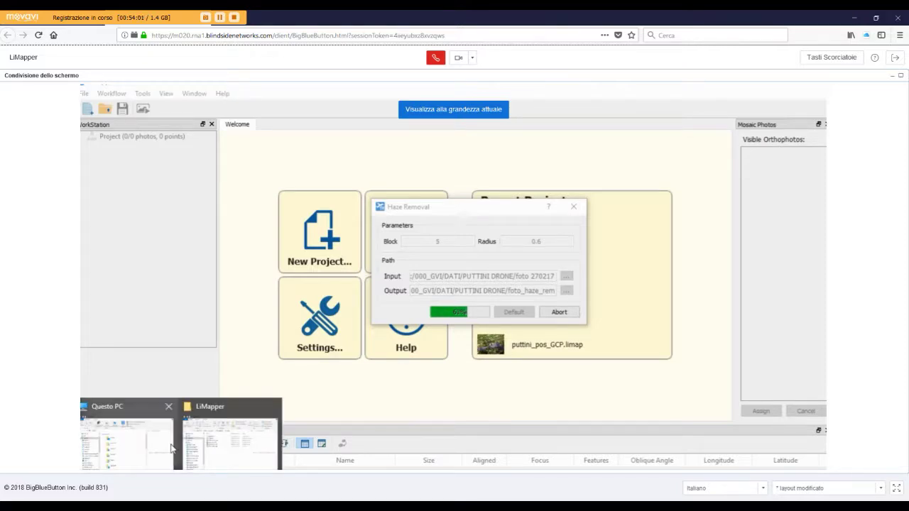
pyautogui.click(263, 428)
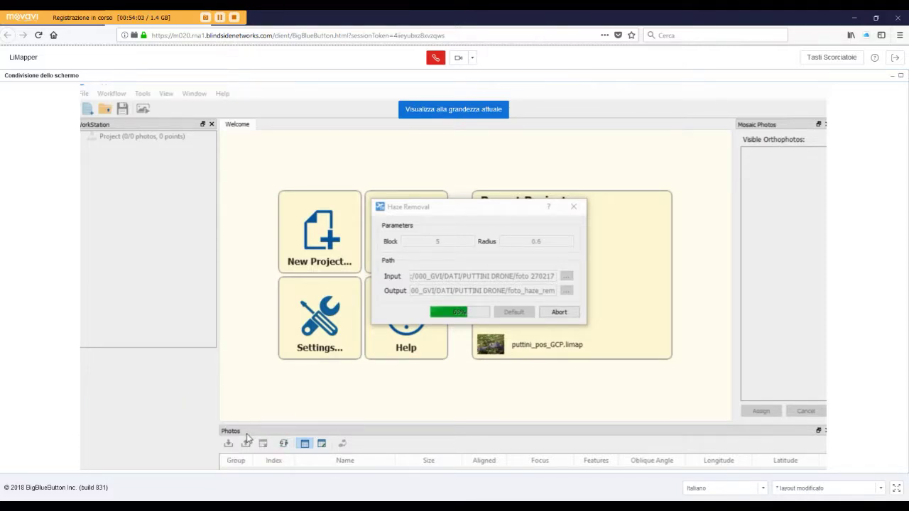
# - Review the program settings for point size, CPU cores, CUDA device and language choices, and leave them without saving
pyautogui.click(112, 94)
pyautogui.moveTo(146, 96)
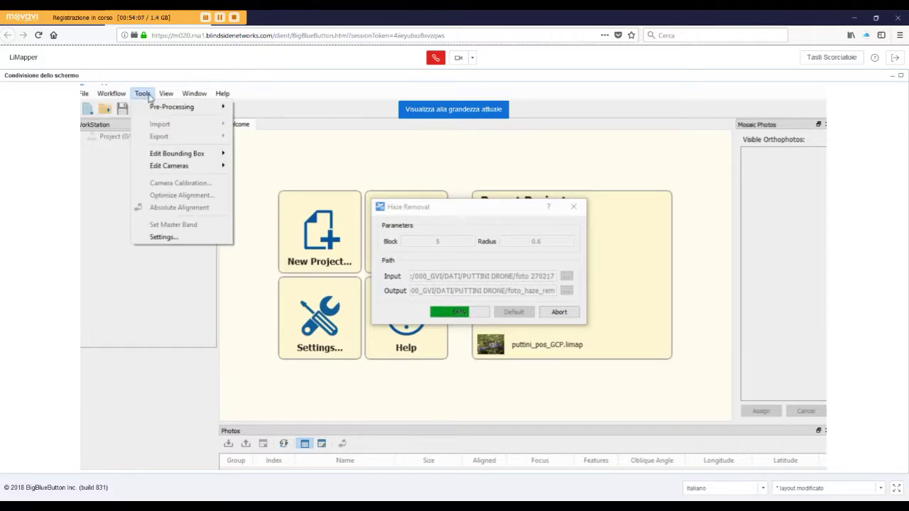
pyautogui.moveTo(156, 111)
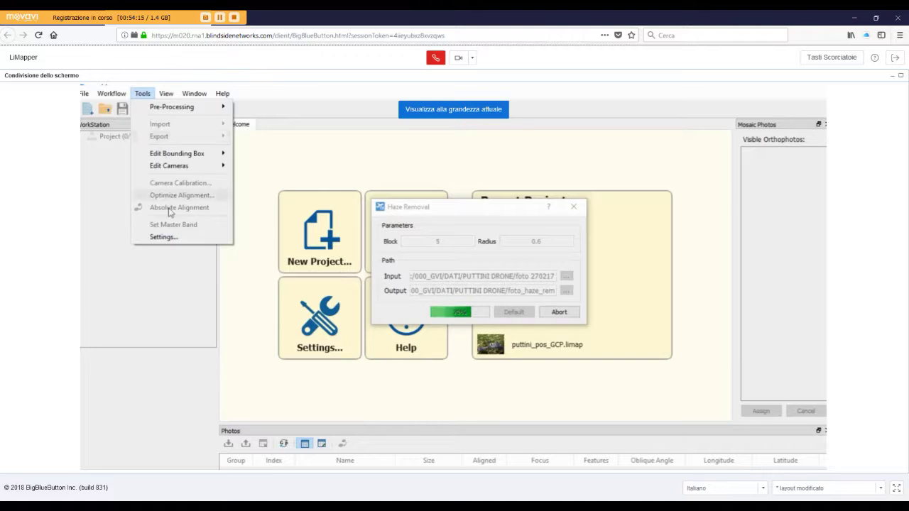
pyautogui.click(179, 238)
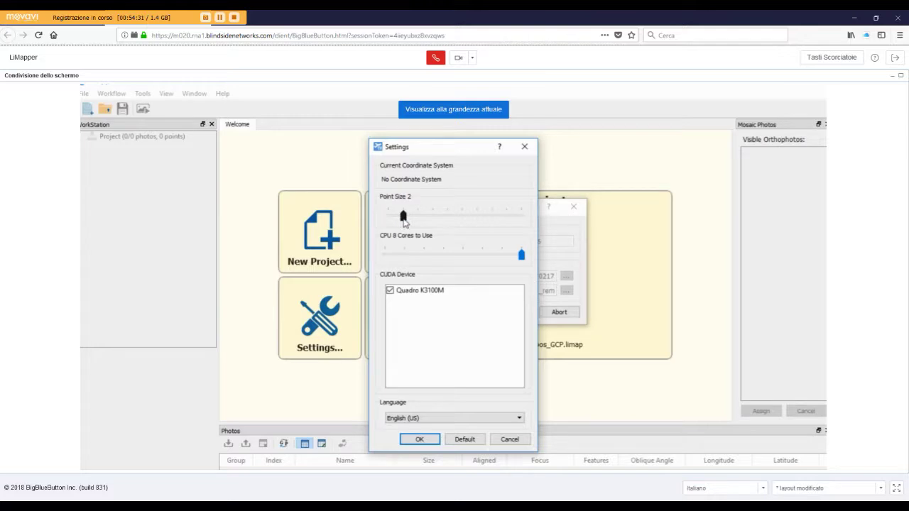
pyautogui.click(458, 418)
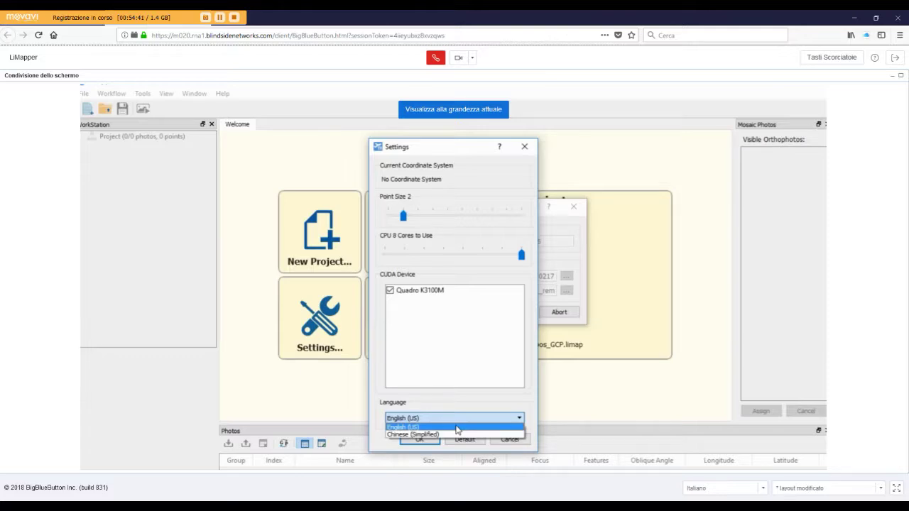
pyautogui.click(456, 427)
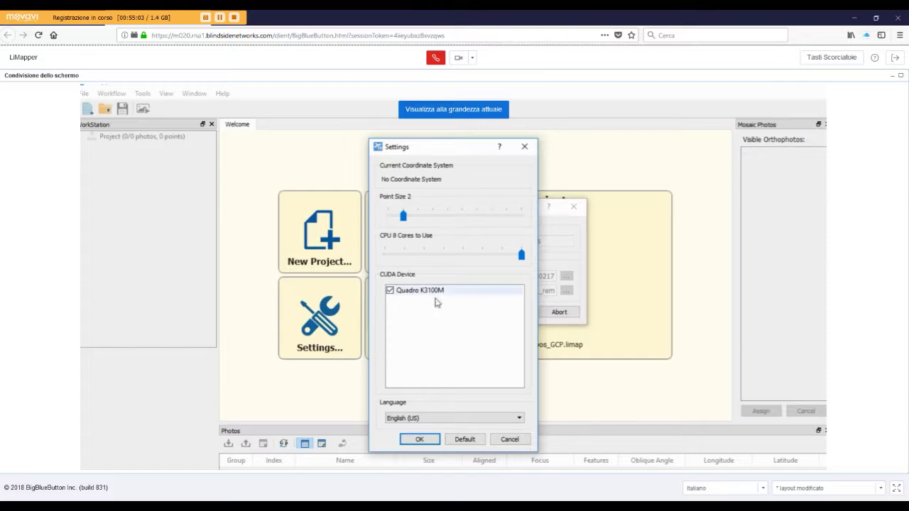
pyautogui.click(515, 441)
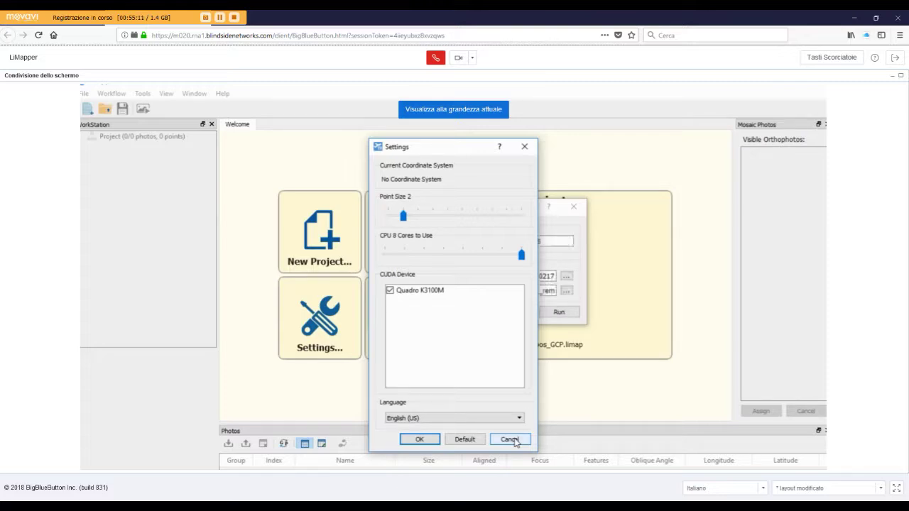
pyautogui.click(515, 440)
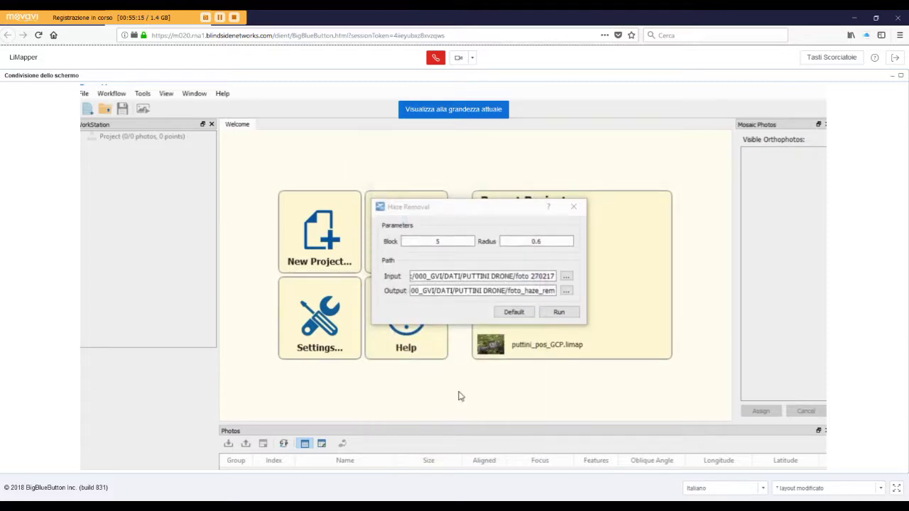
# - Close the Haze Removal tool and compare the original and haze-removed versions of photo DJI_0131.JPG
pyautogui.click(575, 207)
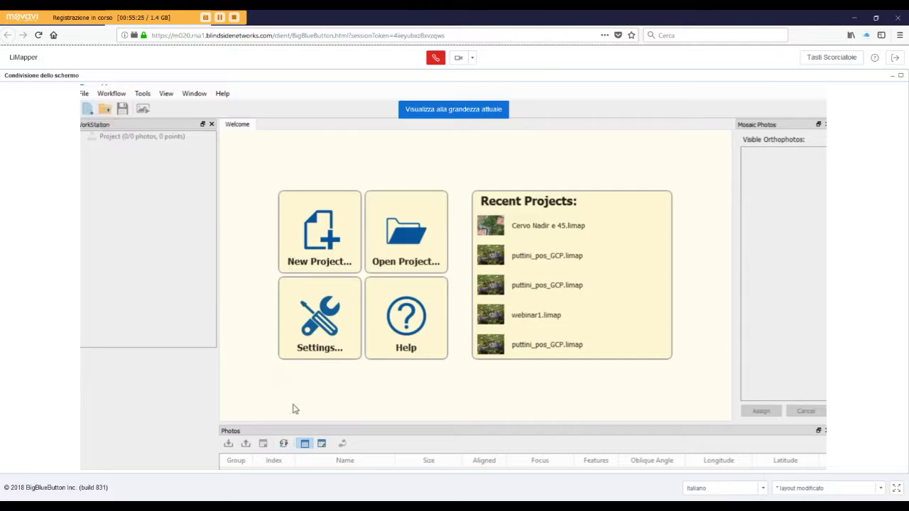
pyautogui.click(177, 468)
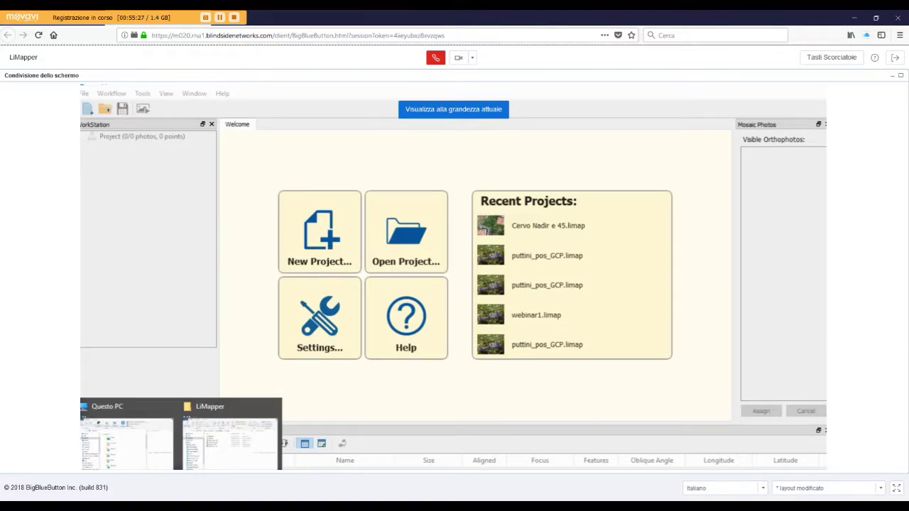
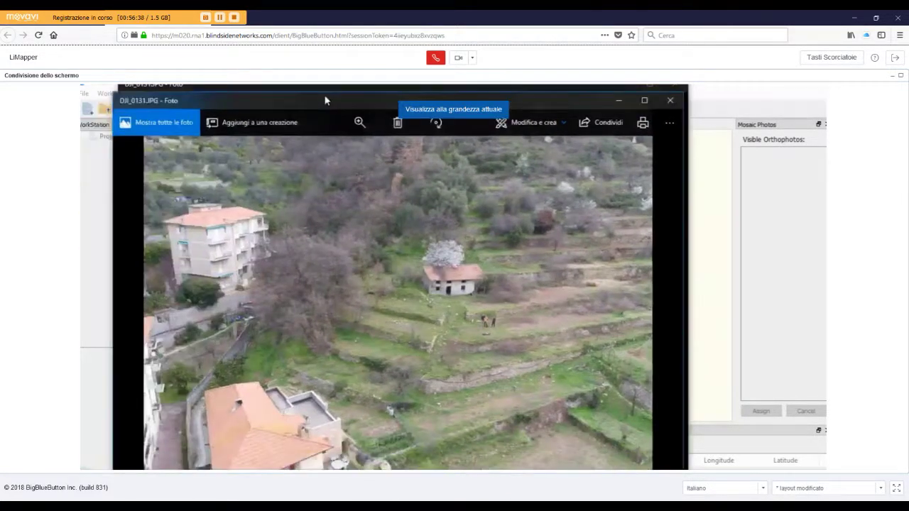
pyautogui.moveTo(326, 88); pyautogui.dragTo(334, 89)
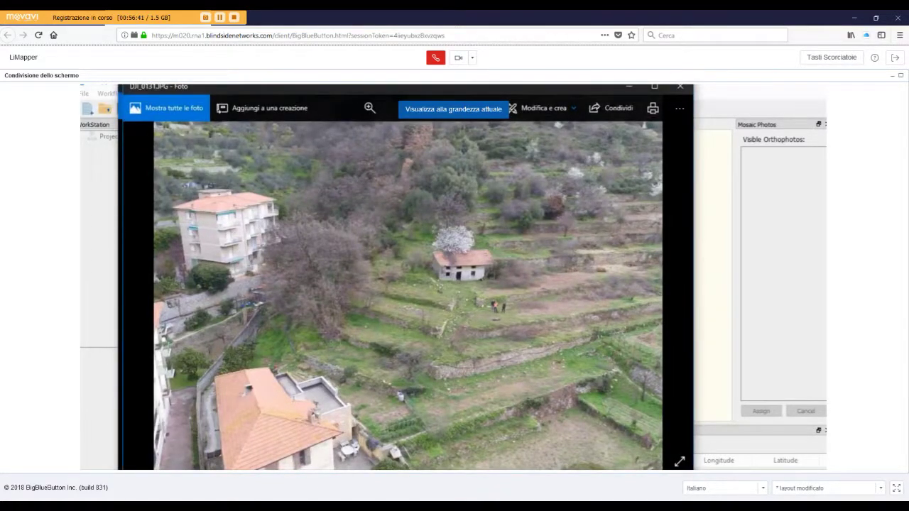
pyautogui.click(629, 88)
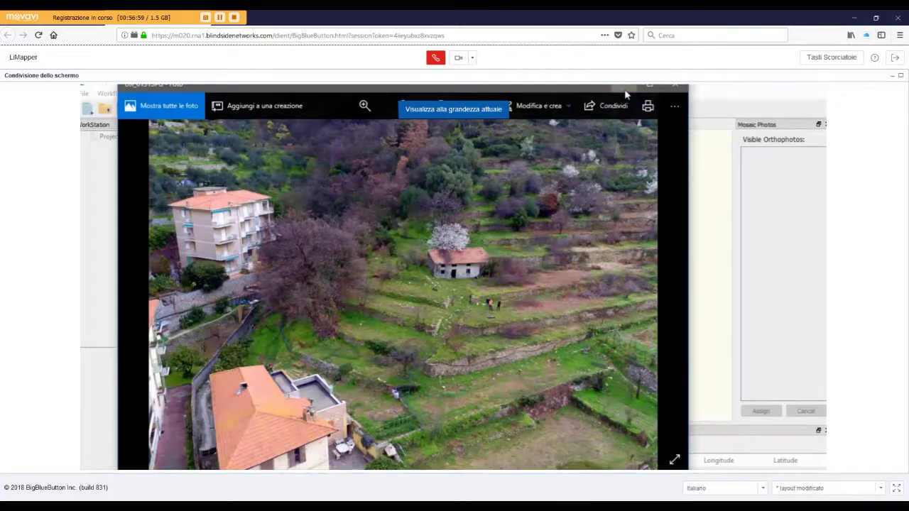
pyautogui.click(625, 91)
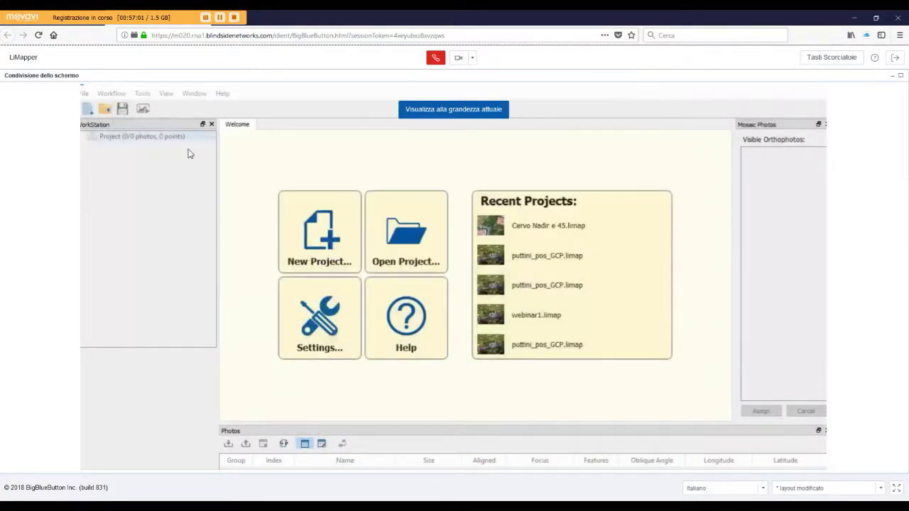
# - Create the project webinar2 in F:/000_GVI/progetti/ with the Dense_3D_DEM template, clearing the existing directory
pyautogui.click(346, 260)
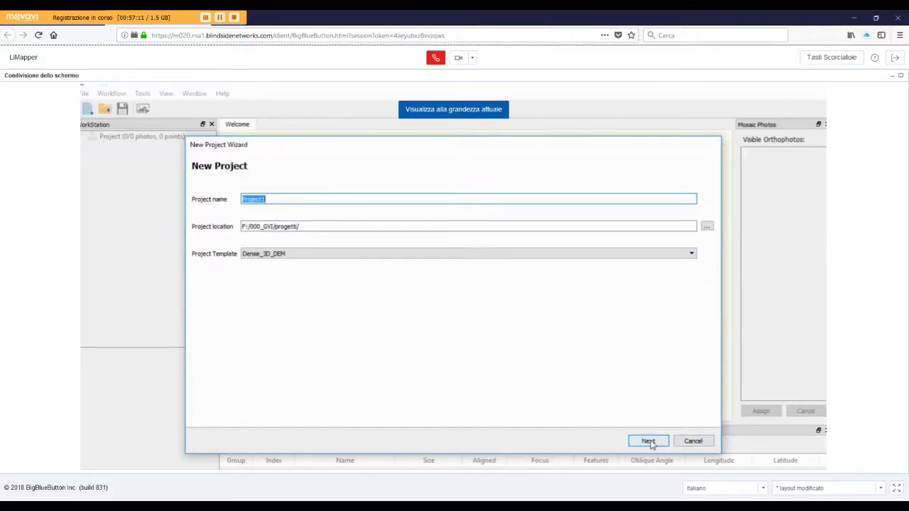
pyautogui.write('webinar2')
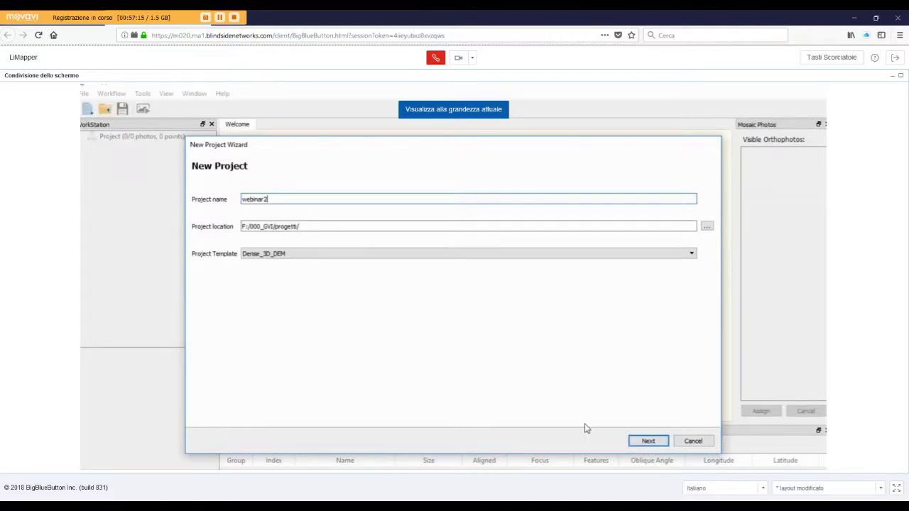
pyautogui.click(649, 442)
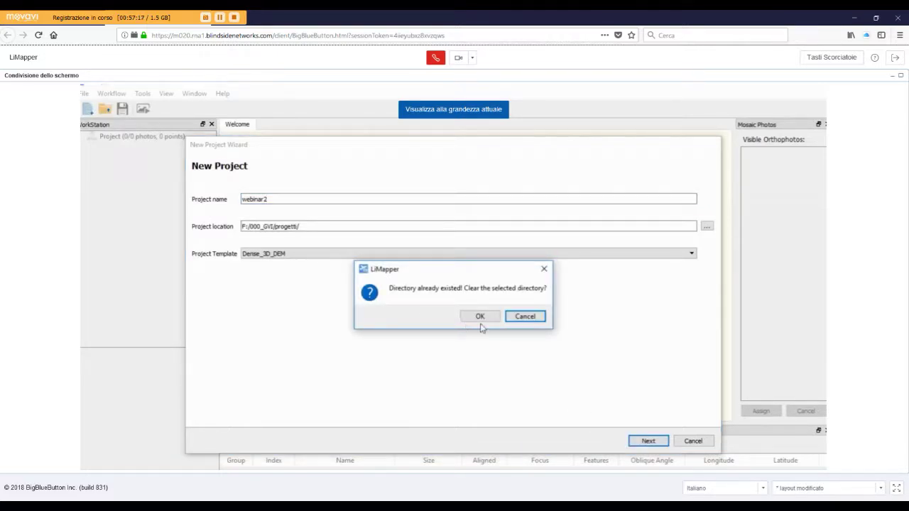
pyautogui.click(480, 317)
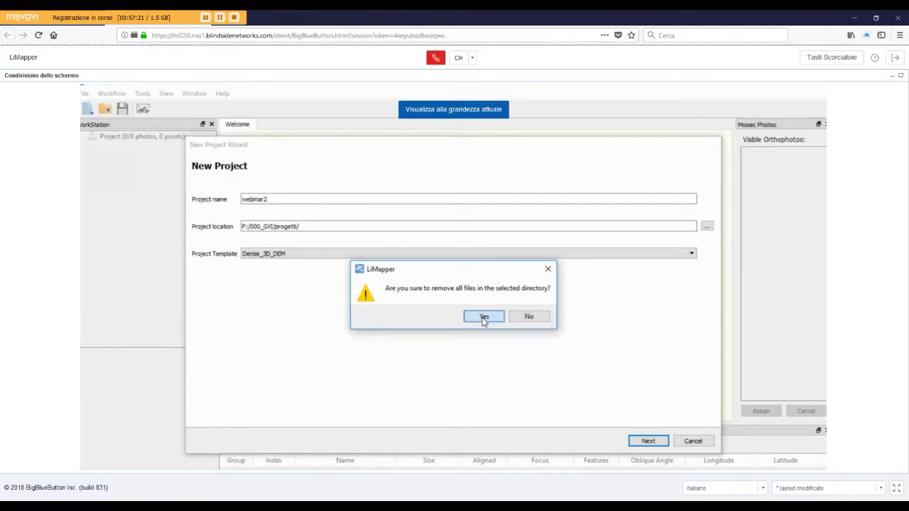
pyautogui.click(483, 318)
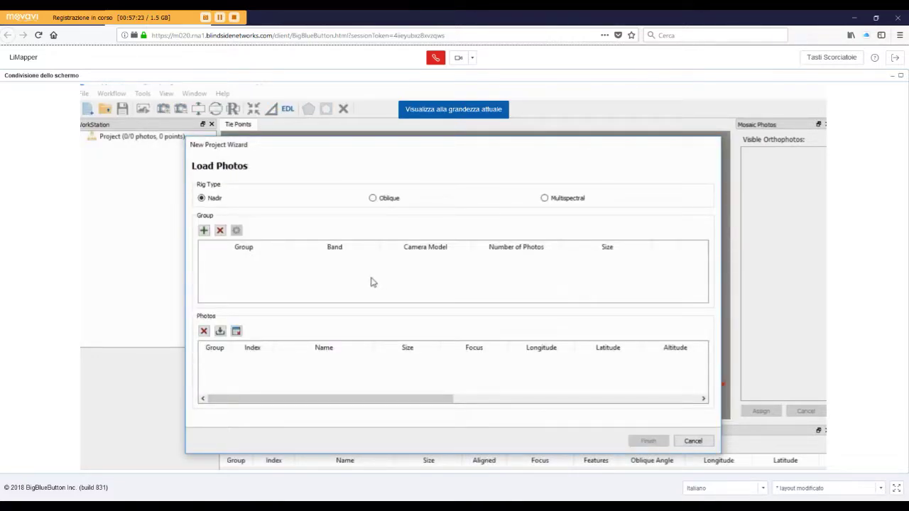
# - Start adding a nadir photo group and browse to the foto_haze_rem folder in DATI, PUTTINI DRONE
pyautogui.click(204, 231)
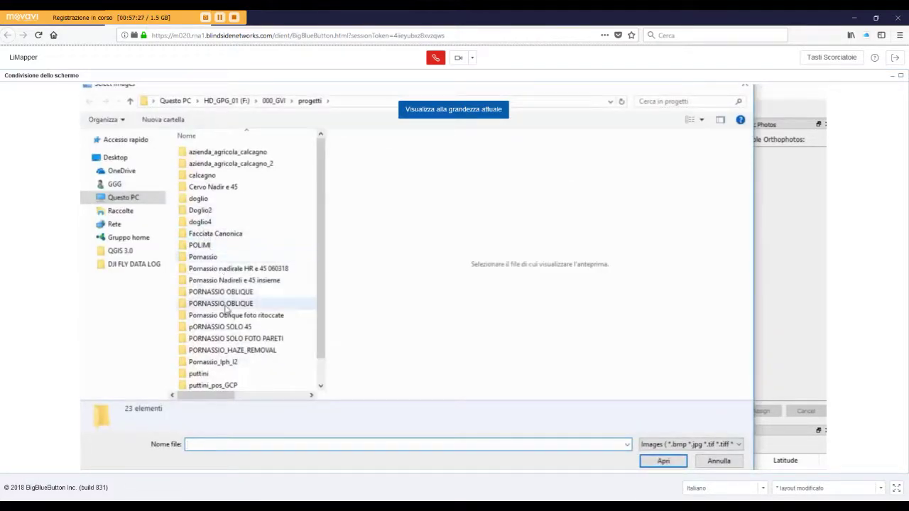
pyautogui.doubleClick(200, 190)
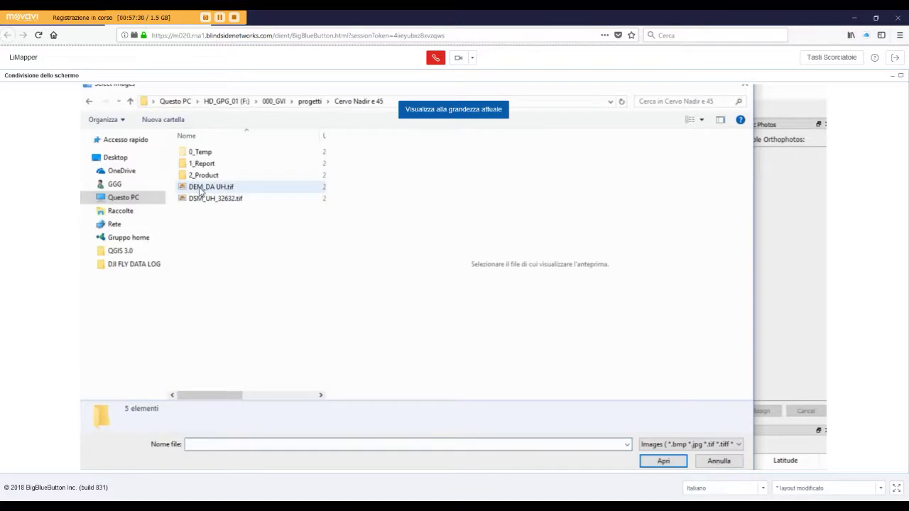
pyautogui.click(275, 103)
pyautogui.doubleClick(190, 154)
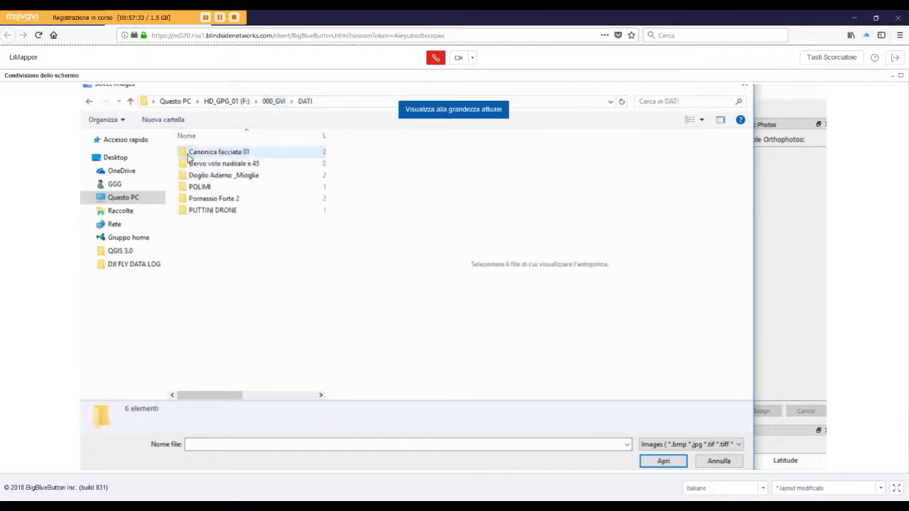
pyautogui.click(212, 211)
pyautogui.doubleClick(212, 210)
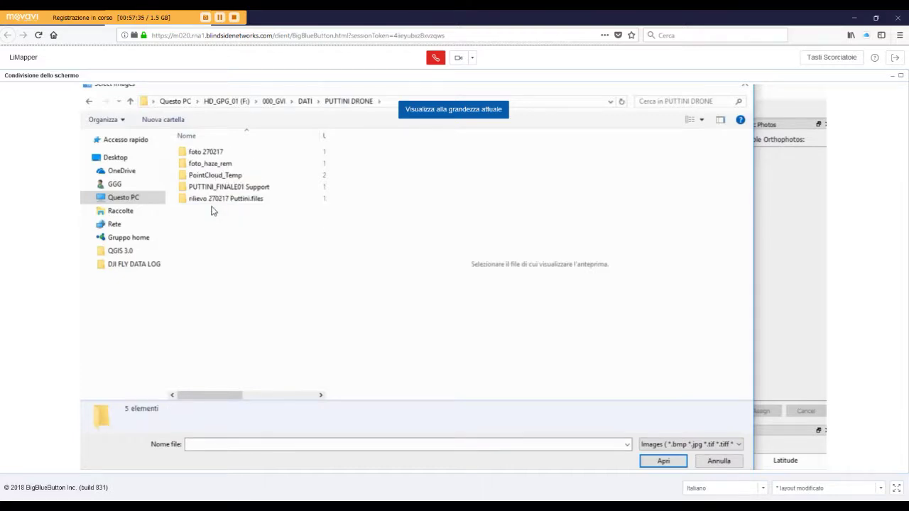
pyautogui.click(217, 165)
pyautogui.doubleClick(217, 165)
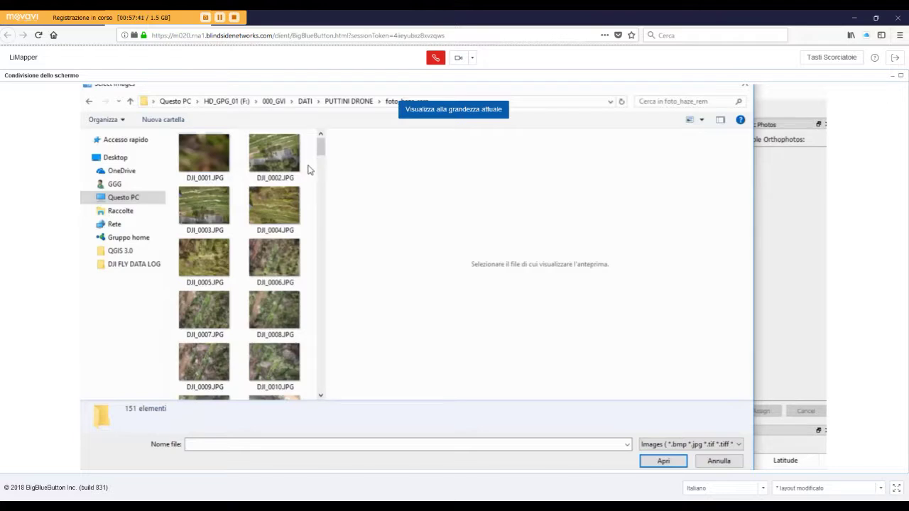
pyautogui.click(304, 101)
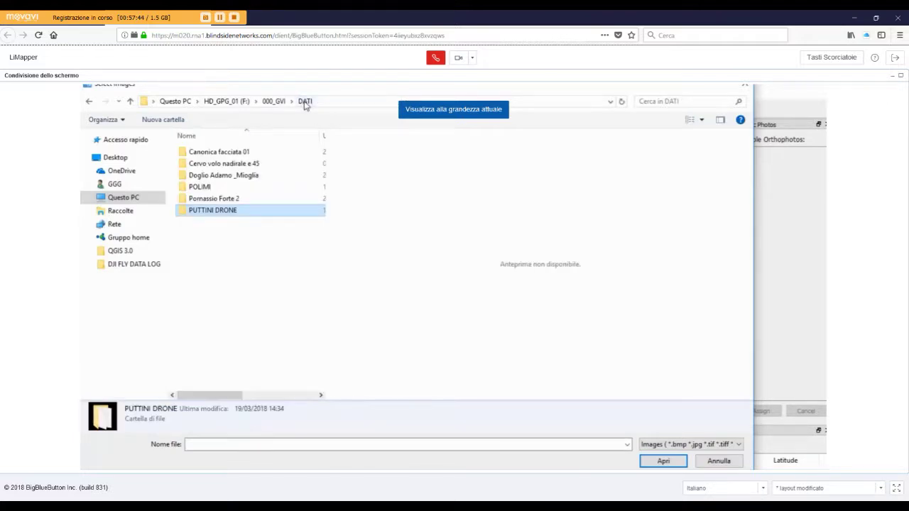
pyautogui.doubleClick(210, 165)
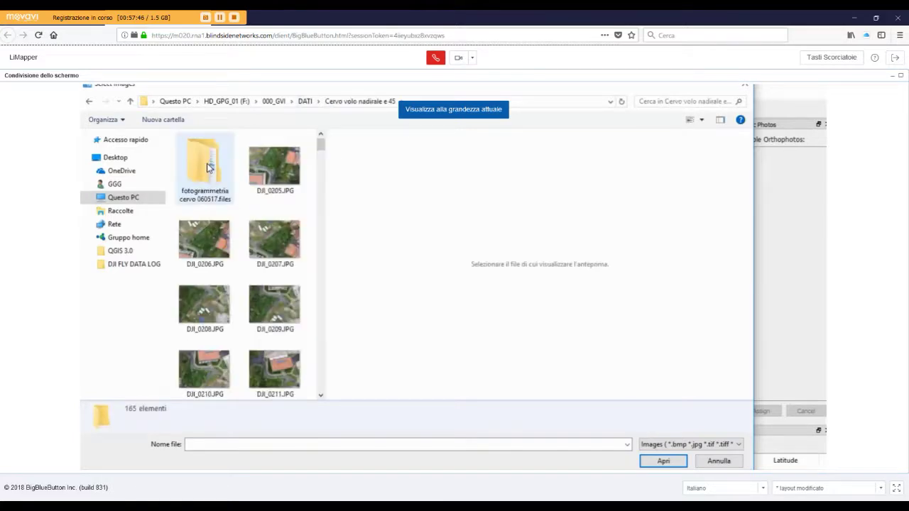
pyautogui.click(312, 101)
pyautogui.click(307, 101)
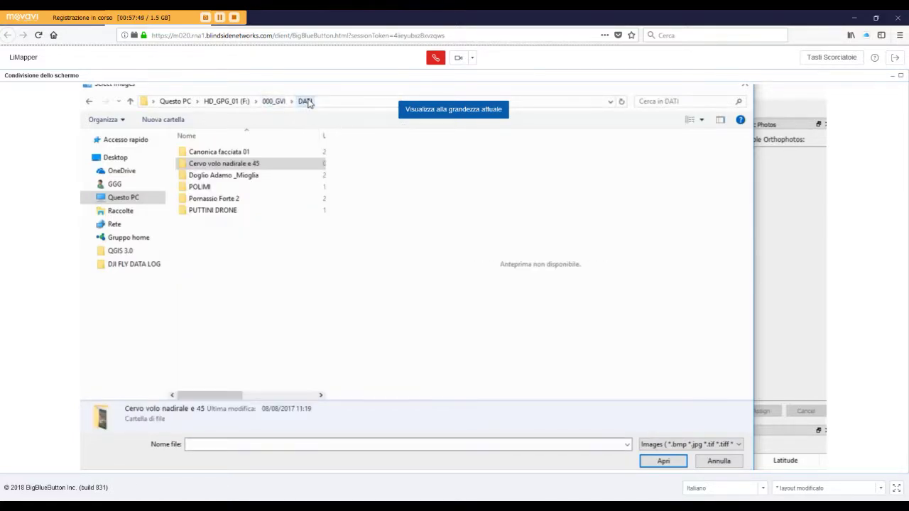
pyautogui.doubleClick(209, 210)
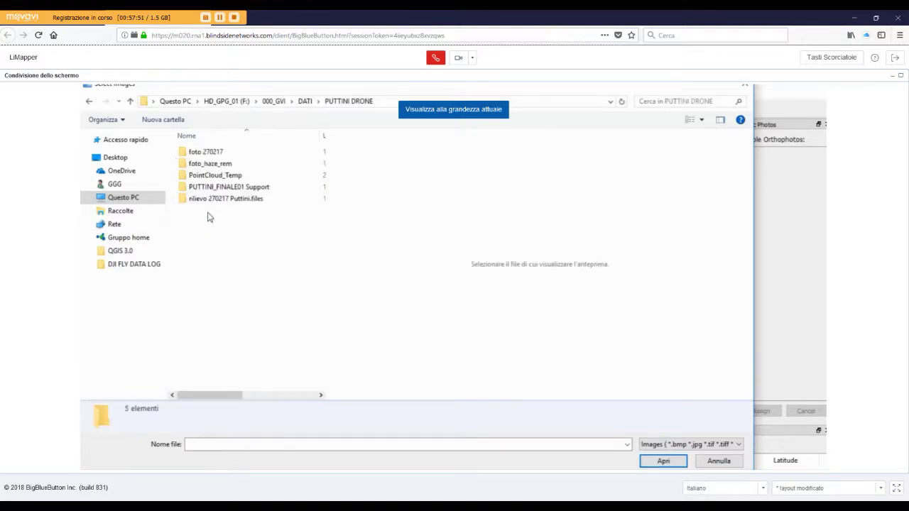
pyautogui.doubleClick(209, 164)
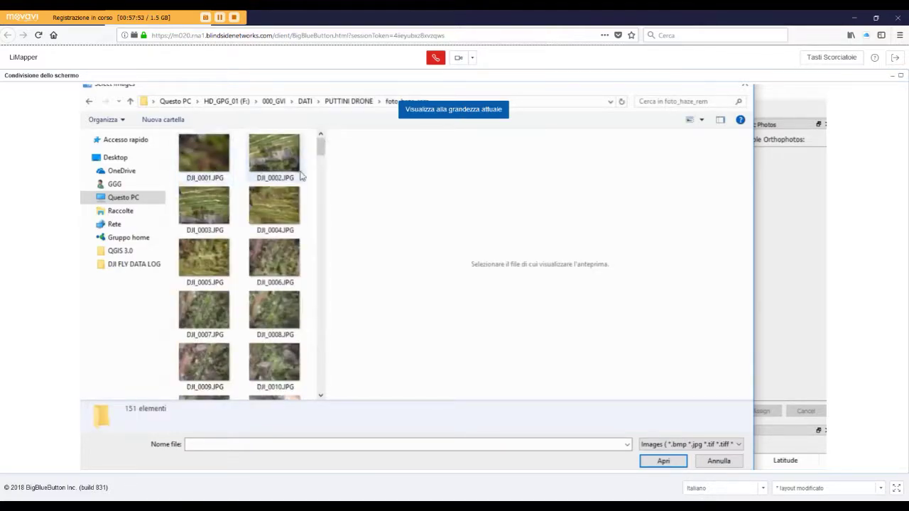
# - Load photos DJI_0002.JPG through DJI_0105.JPG from foto_haze_rem as the first photo group
pyautogui.click(297, 174)
pyautogui.moveTo(321, 146); pyautogui.dragTo(320, 312)
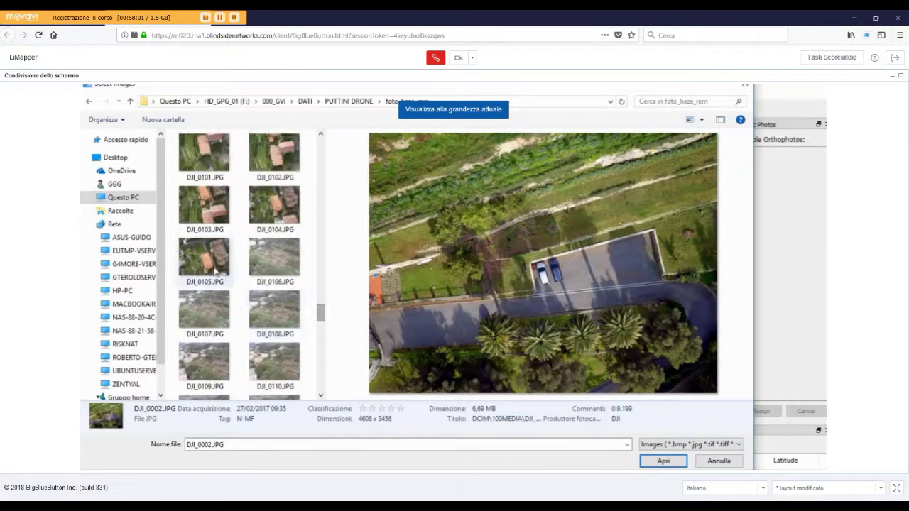
pyautogui.keyDown('shift'); pyautogui.click(215, 271); pyautogui.keyUp('shift')
pyautogui.click(667, 461)
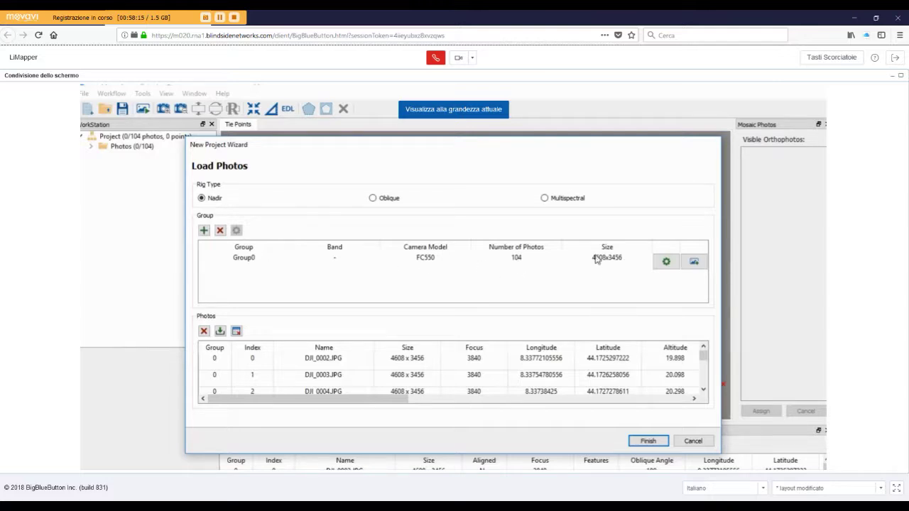
# - Review Group0's camera model parameters, its option for adding images, and the loaded photo list without changing anything
pyautogui.click(666, 263)
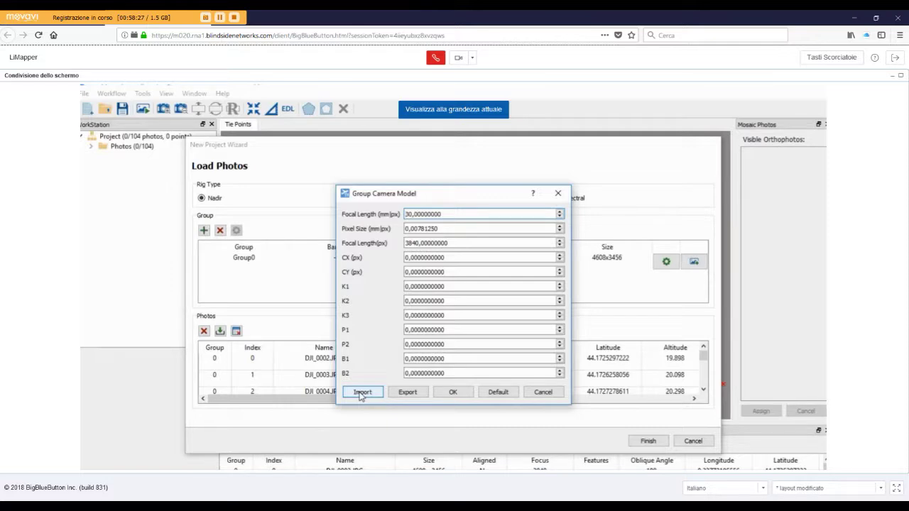
pyautogui.click(453, 393)
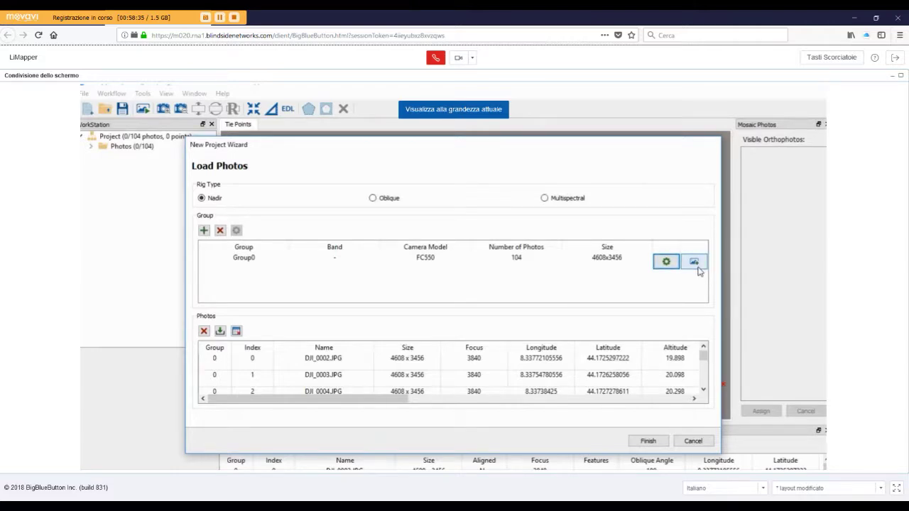
pyautogui.click(695, 262)
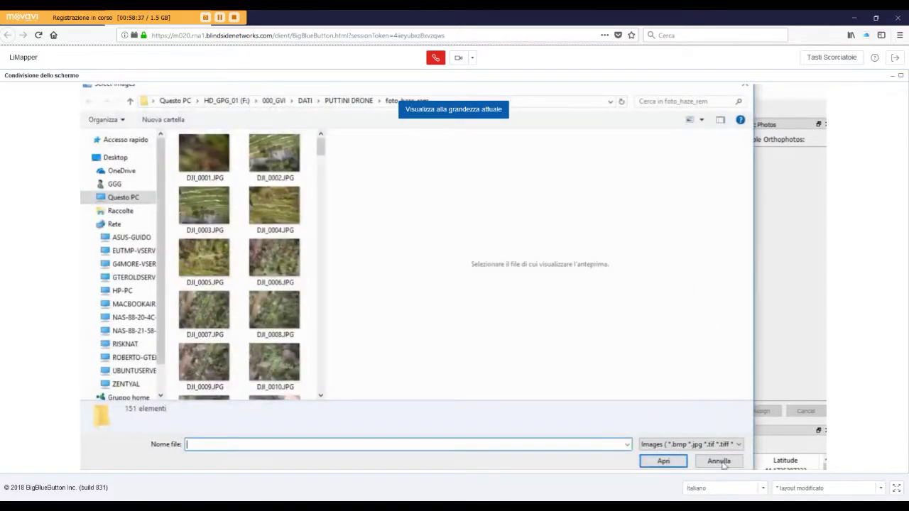
pyautogui.click(722, 462)
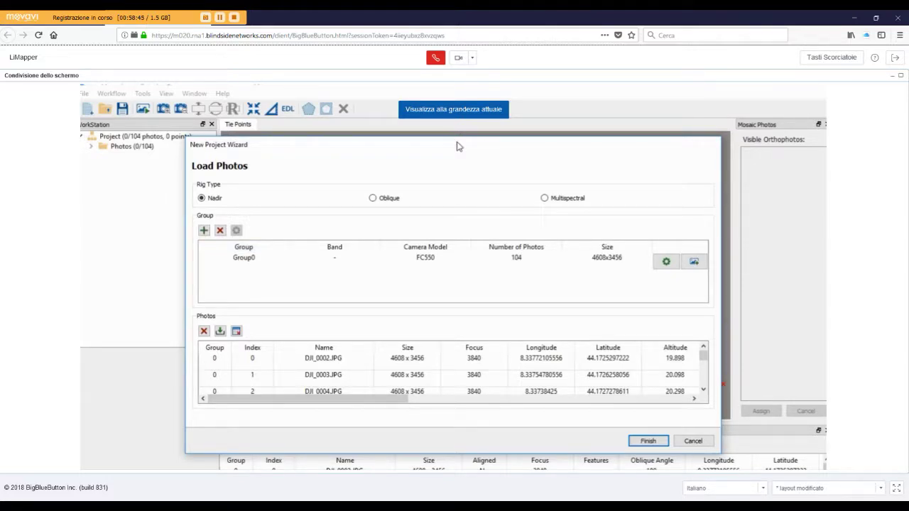
pyautogui.moveTo(458, 144); pyautogui.dragTo(460, 99)
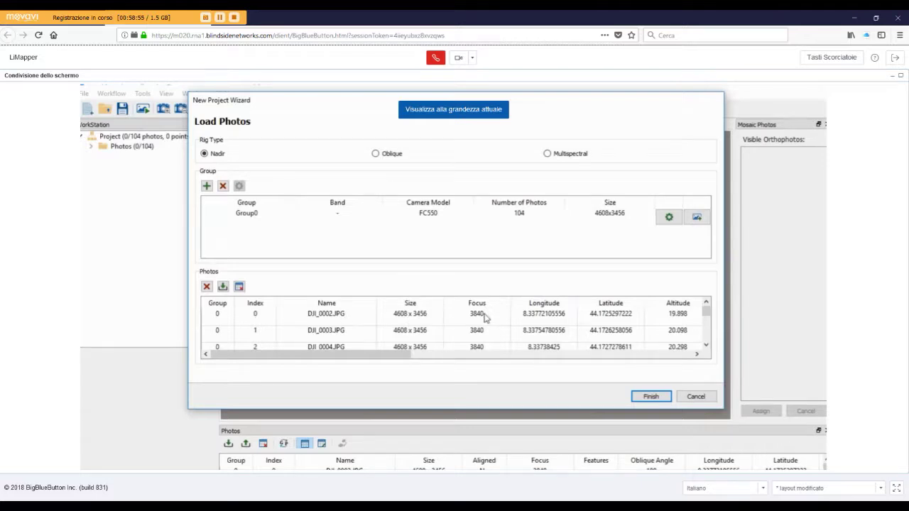
pyautogui.moveTo(394, 355); pyautogui.dragTo(329, 353)
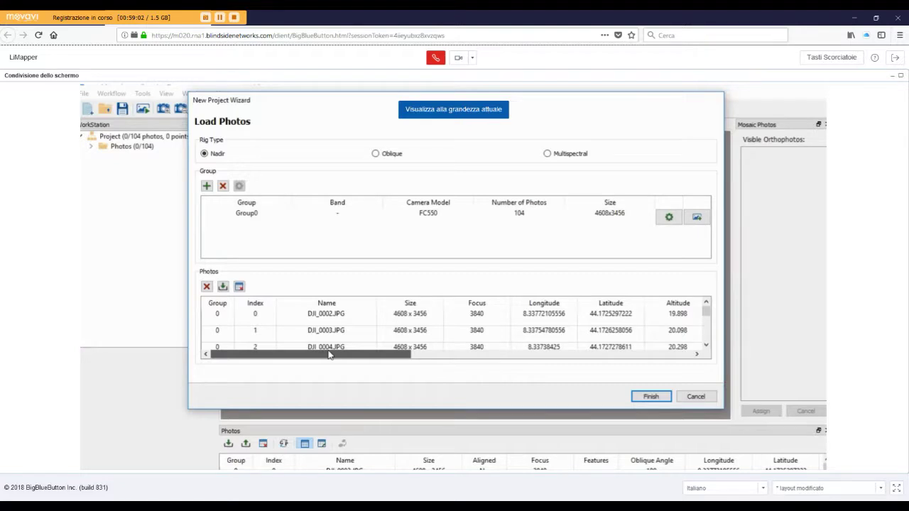
# - Set the rig type to Oblique, add photos DJI_0106.JPG through DJI_0149.JPG as a second group, and finish the project wizard
pyautogui.click(375, 154)
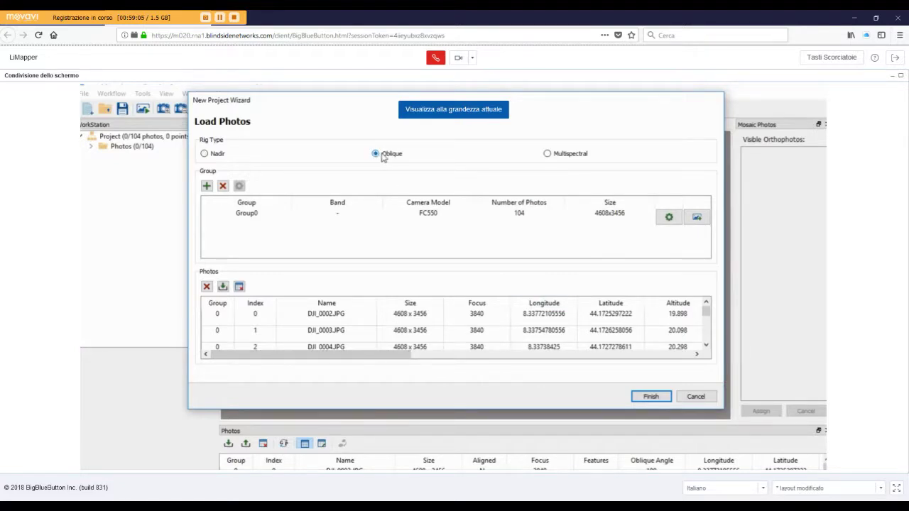
pyautogui.click(207, 185)
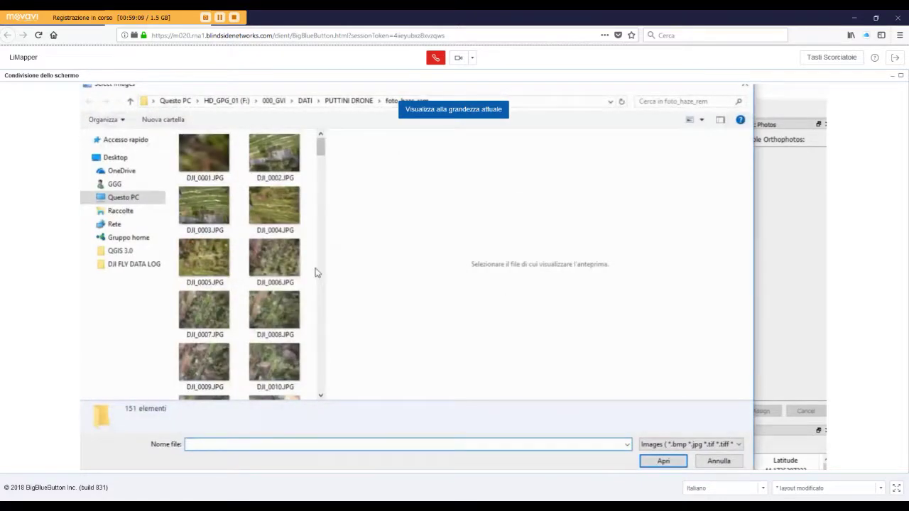
pyautogui.click(318, 271)
pyautogui.scroll(-5, 298, 279)
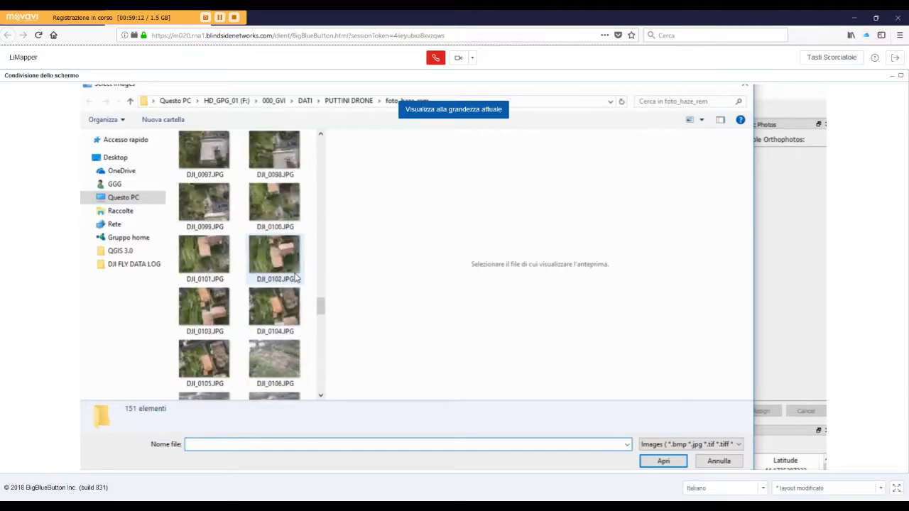
pyautogui.click(287, 358)
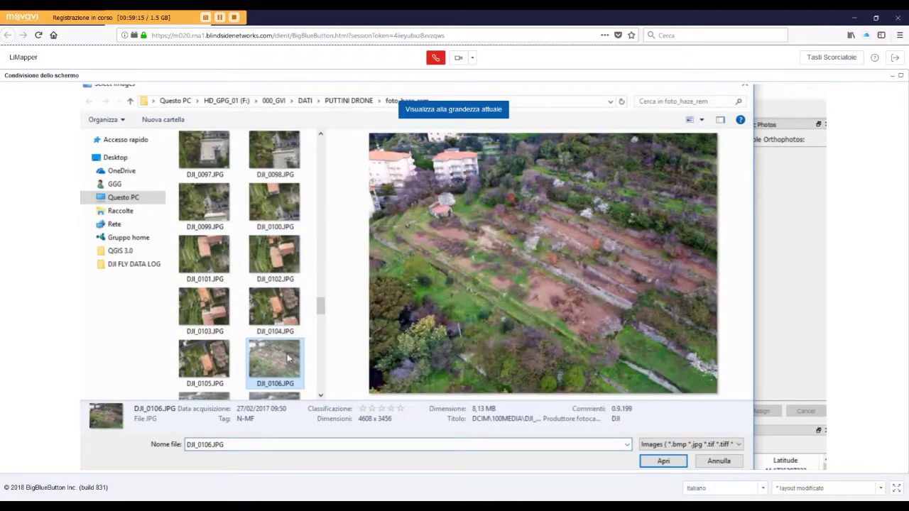
pyautogui.moveTo(321, 306); pyautogui.dragTo(320, 382)
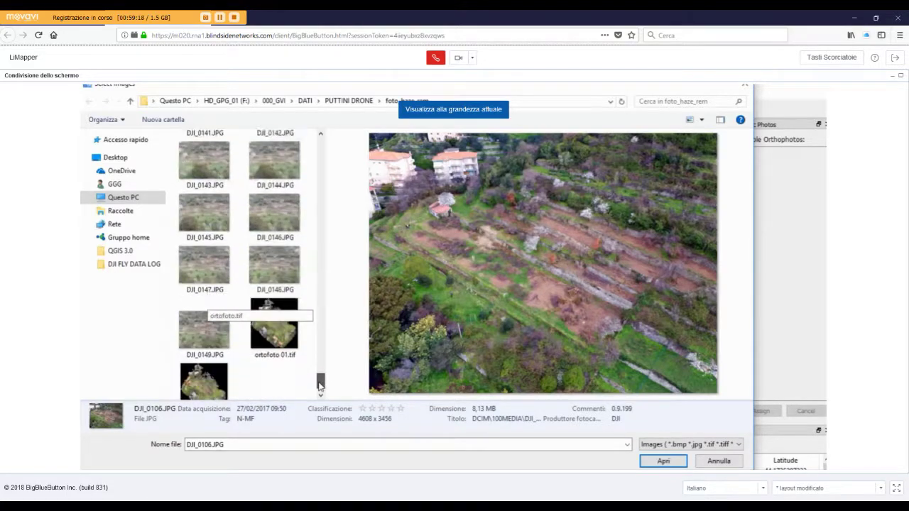
pyautogui.keyDown('shift'); pyautogui.click(199, 347); pyautogui.keyUp('shift')
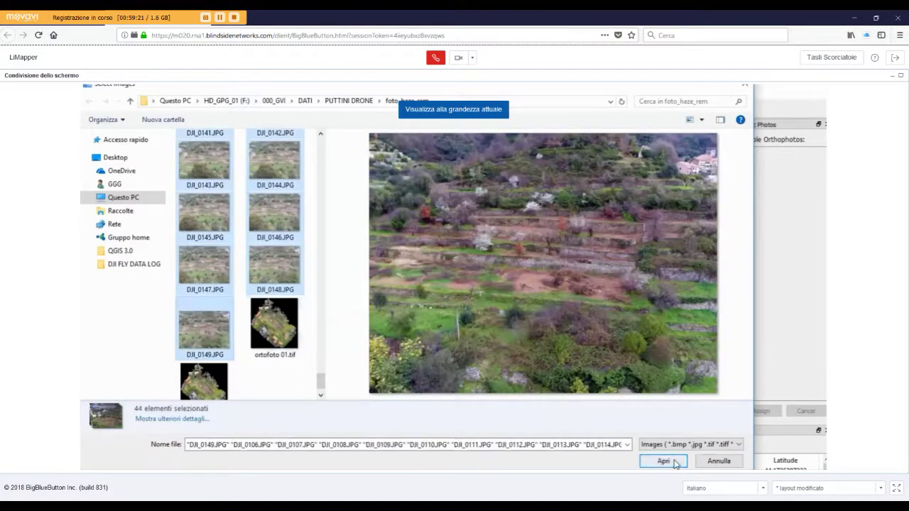
pyautogui.click(663, 461)
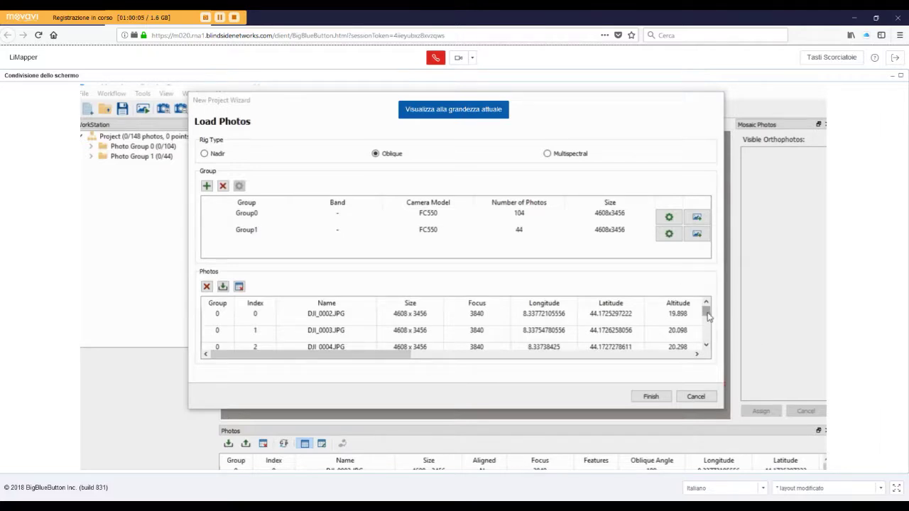
pyautogui.moveTo(706, 310)
pyautogui.mouseDown()
pyautogui.moveTo(706, 345)
pyautogui.moveTo(708, 320)
pyautogui.mouseUp()
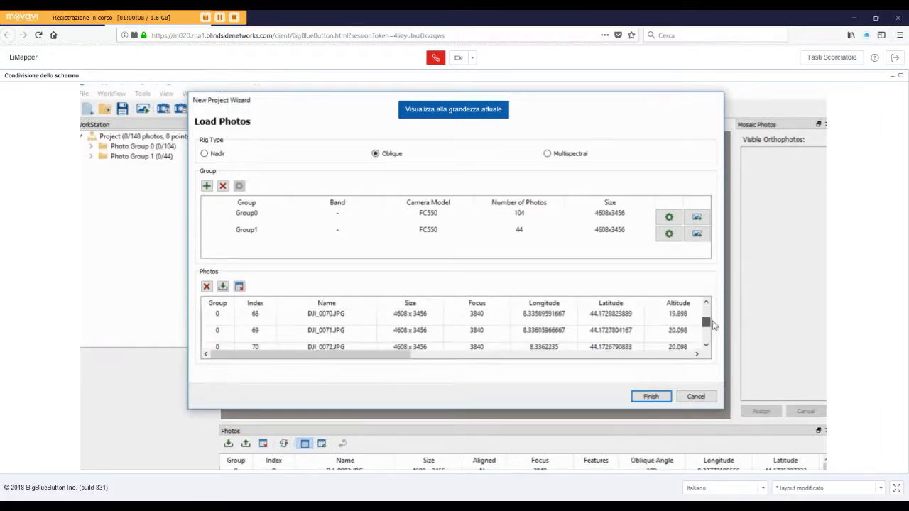
pyautogui.click(651, 396)
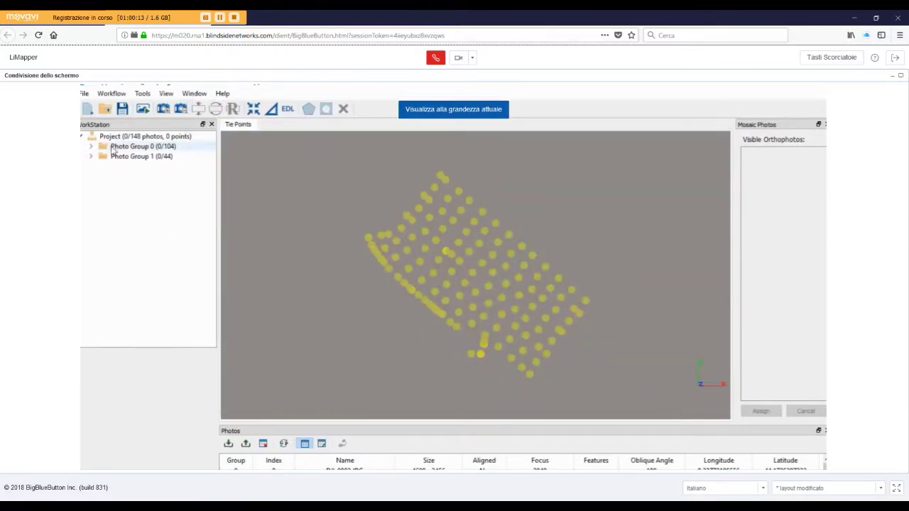
# - Inspect the contents of both photo groups in the project tree and the camera positions from the side
pyautogui.click(91, 147)
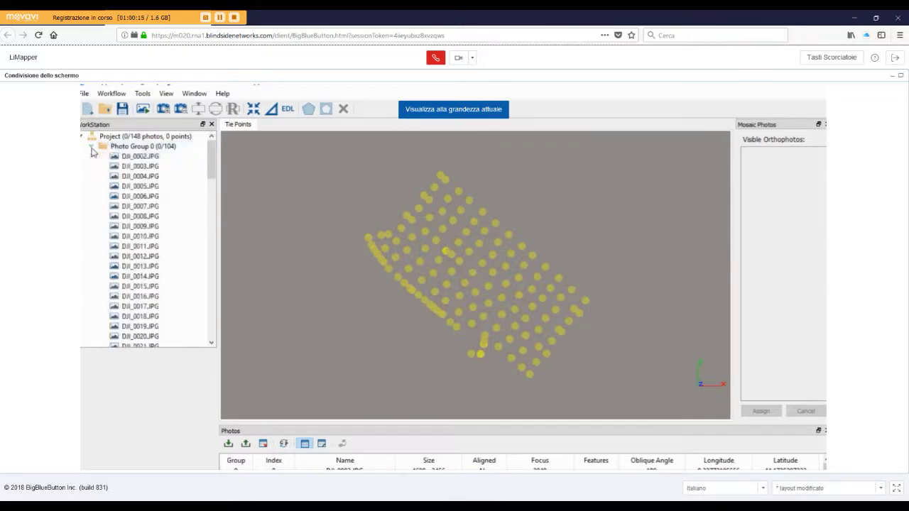
pyautogui.click(91, 147)
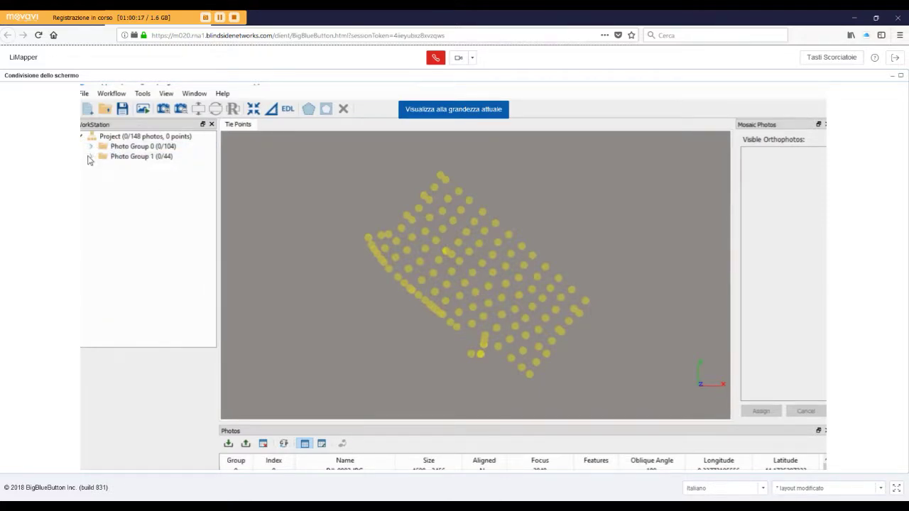
pyautogui.click(90, 157)
pyautogui.click(90, 156)
pyautogui.moveTo(467, 358); pyautogui.dragTo(369, 332)
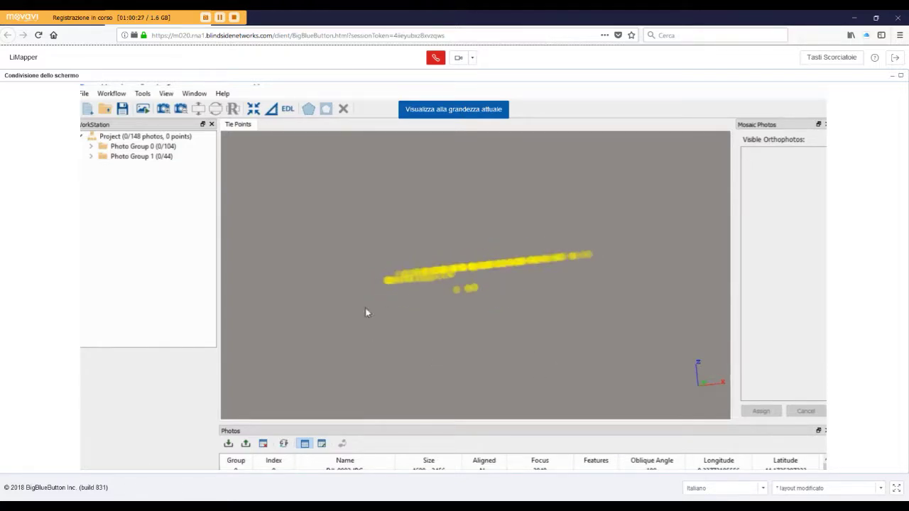
# - Hide the GPS camera positions in the Tie Points view and show them again
pyautogui.click(166, 93)
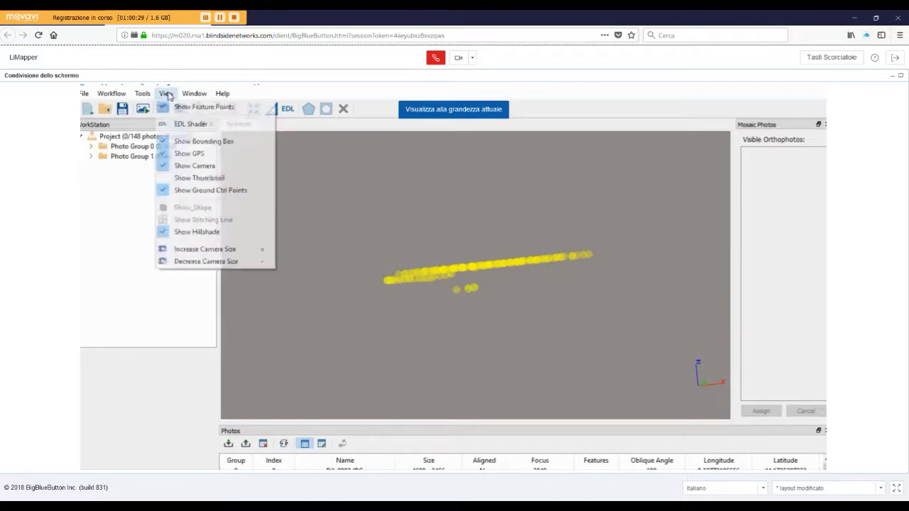
pyautogui.click(196, 154)
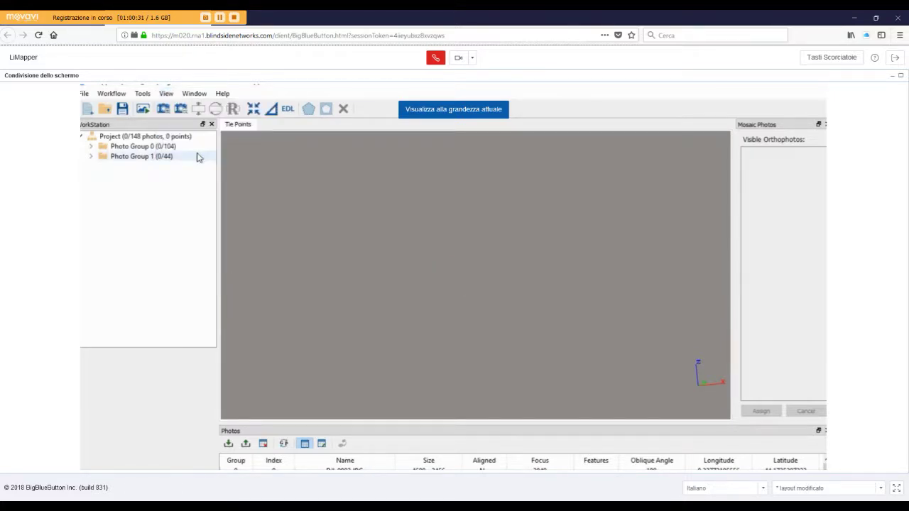
pyautogui.click(168, 94)
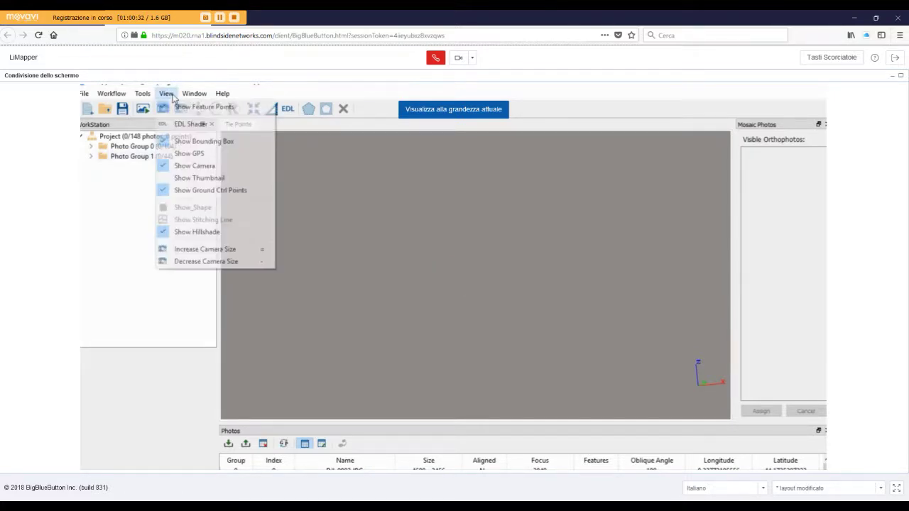
pyautogui.click(183, 153)
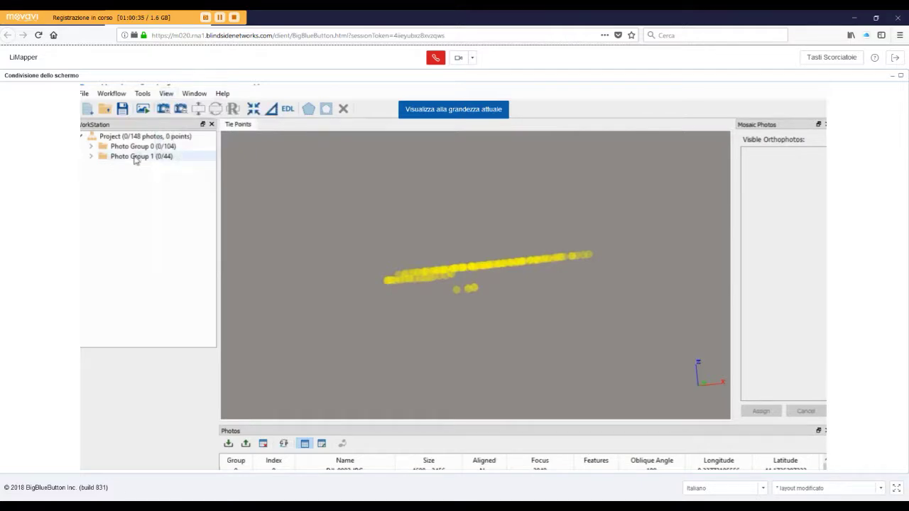
# - Import POS data from CAMERA.txt in the PUTTINI DRONE folder, checking the contents of POI.txt and CAMERA.txt first
pyautogui.click(144, 94)
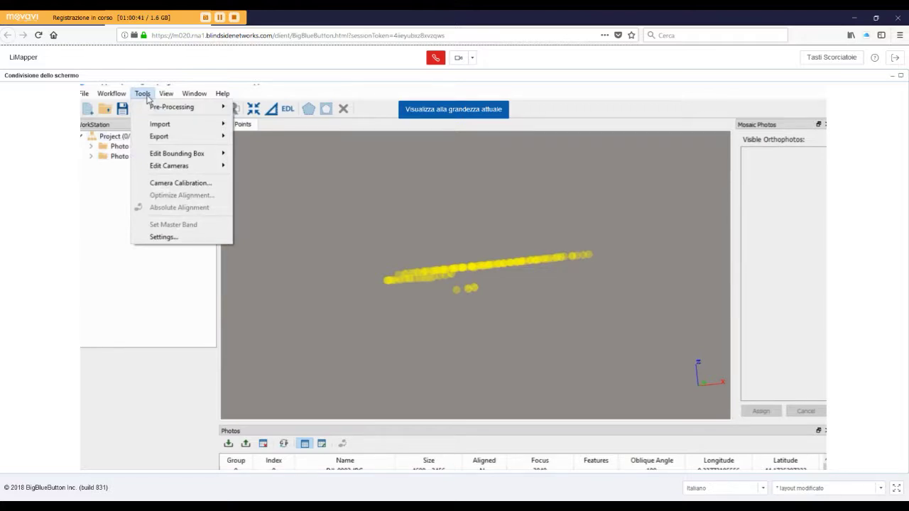
pyautogui.moveTo(156, 126)
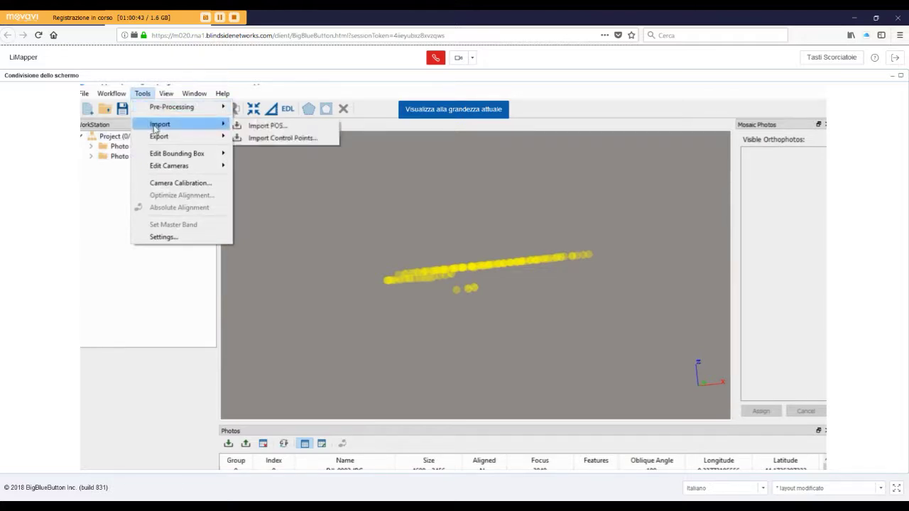
pyautogui.click(260, 126)
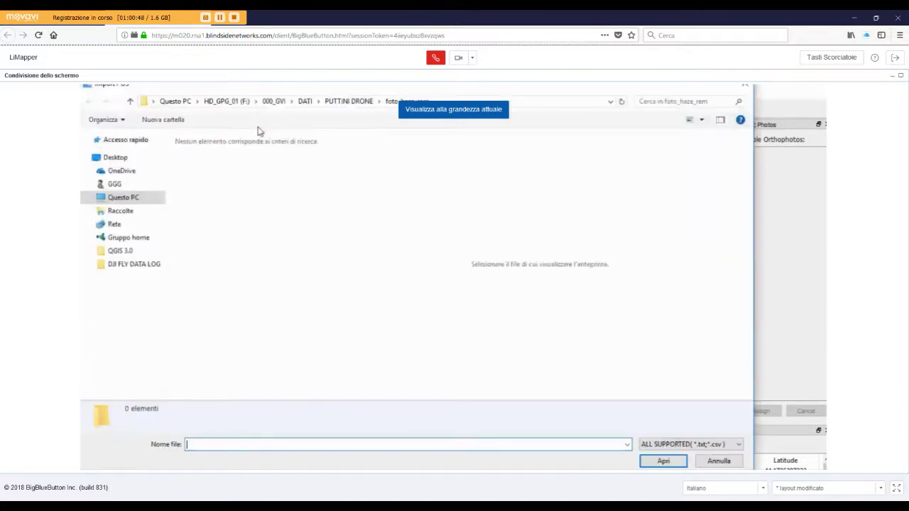
pyautogui.click(342, 102)
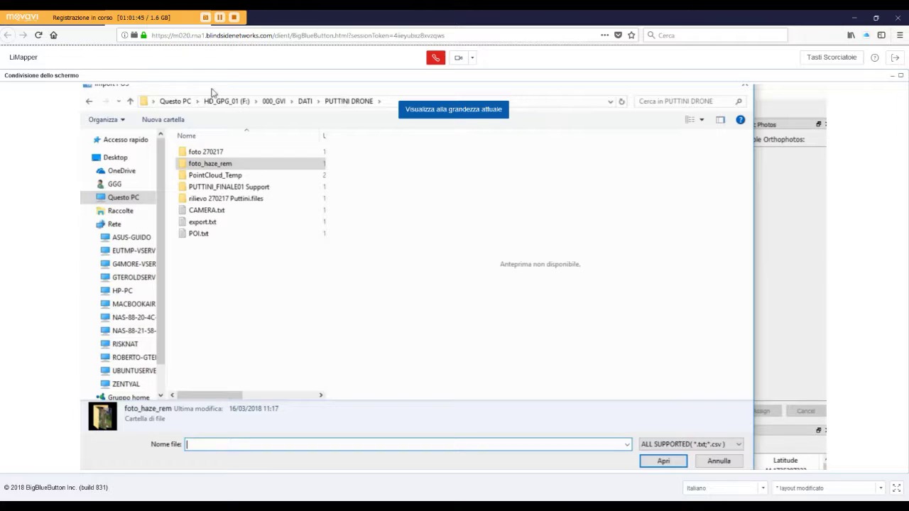
pyautogui.click(200, 236)
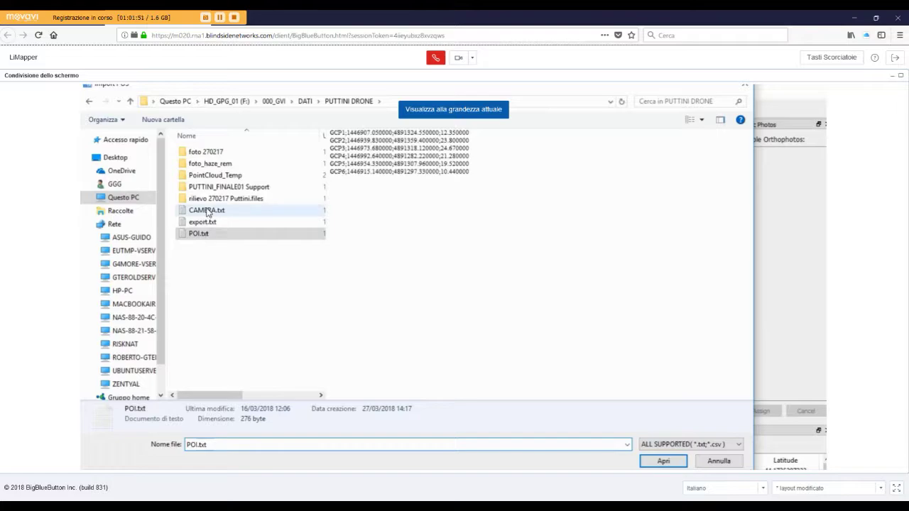
pyautogui.click(208, 211)
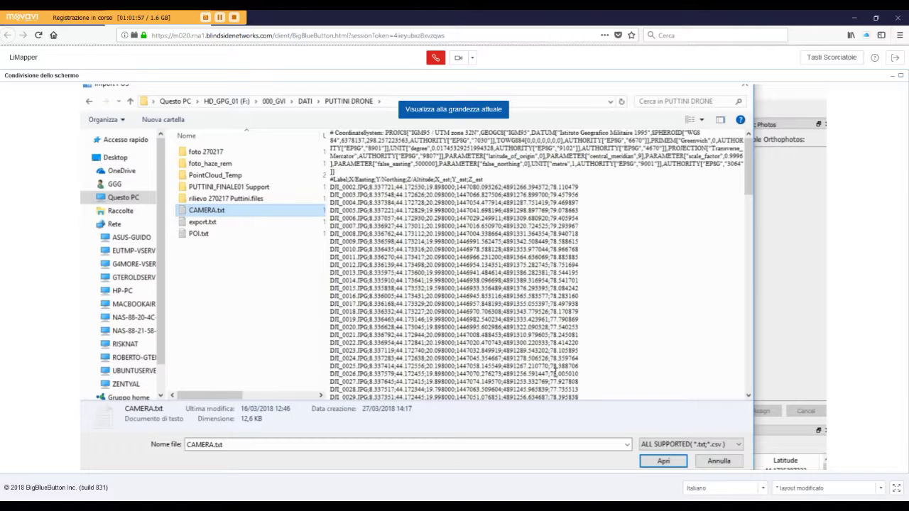
pyautogui.click(664, 462)
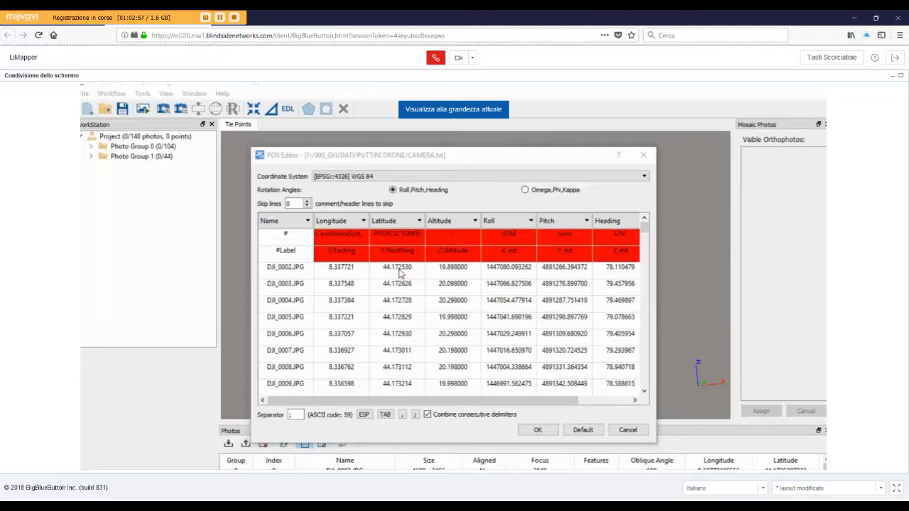
# - Set the POS coordinate system to Monte_Mario_Italy_1 (EPSG::3003), finding it with the filter 3003
pyautogui.click(373, 177)
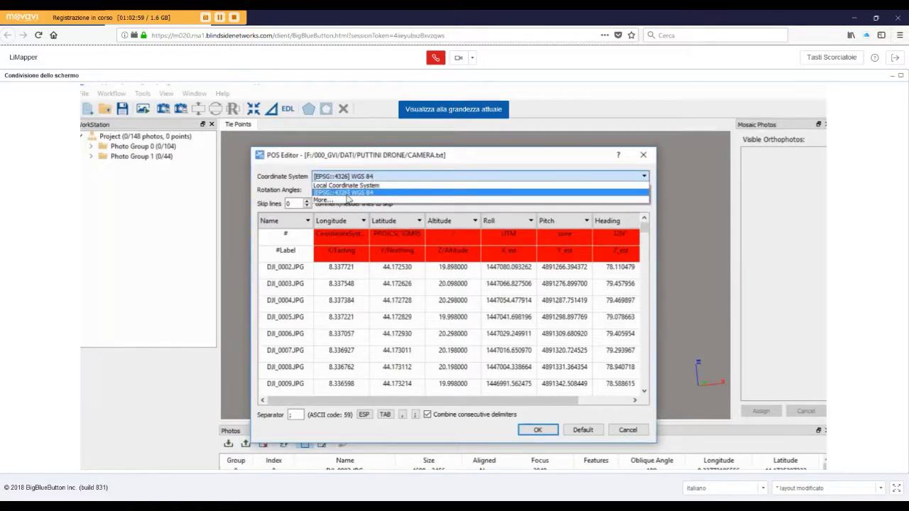
pyautogui.click(344, 201)
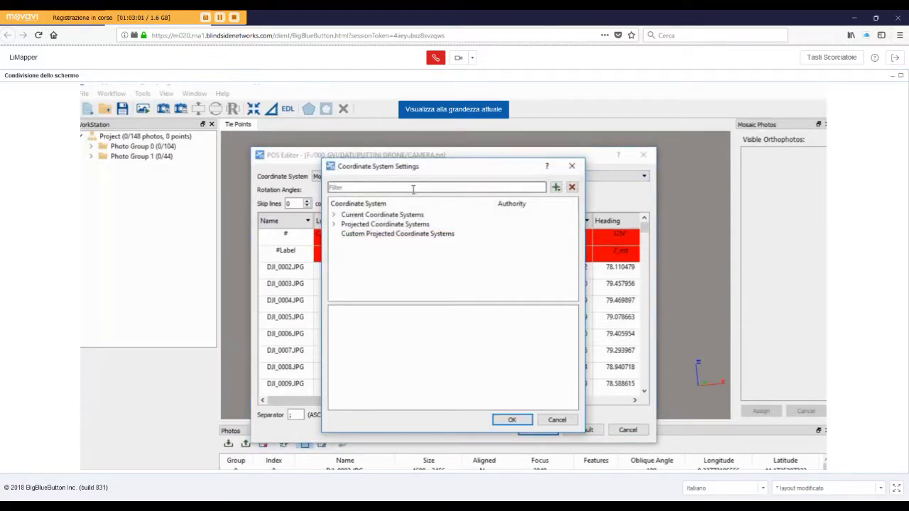
pyautogui.write('3003')
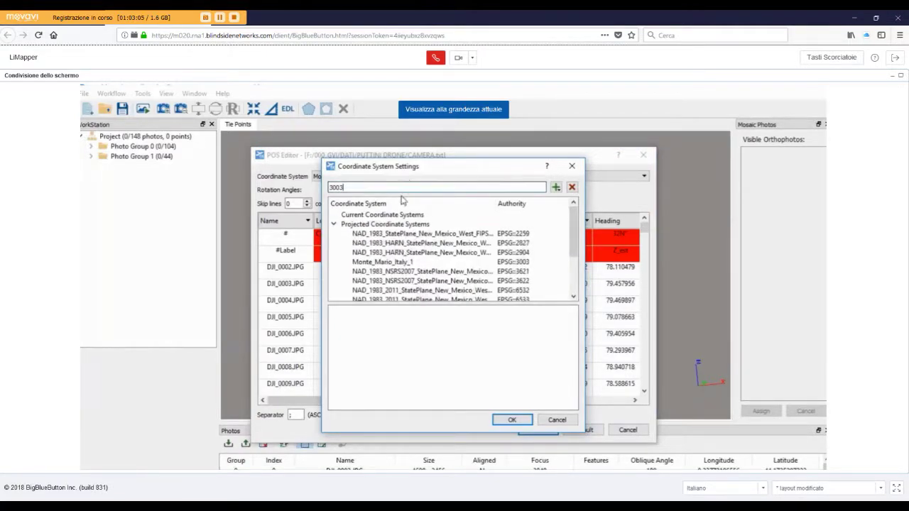
pyautogui.click(402, 264)
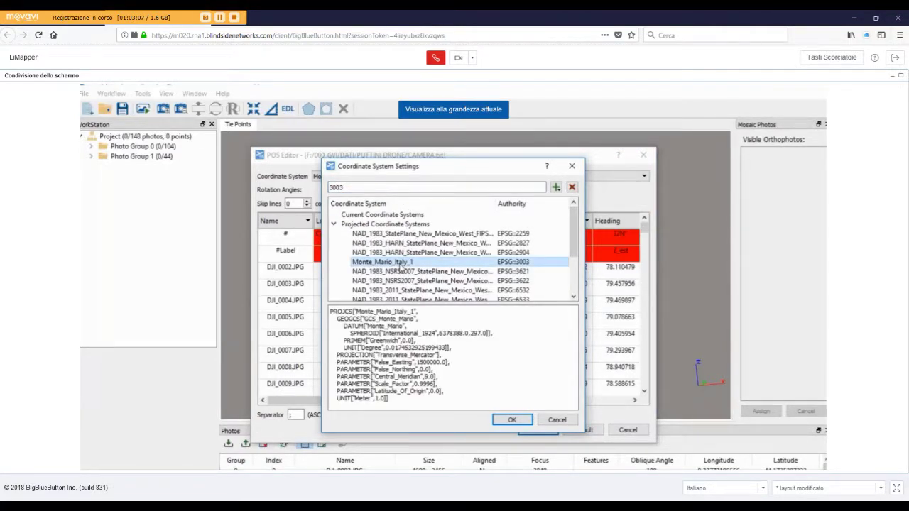
pyautogui.click(512, 420)
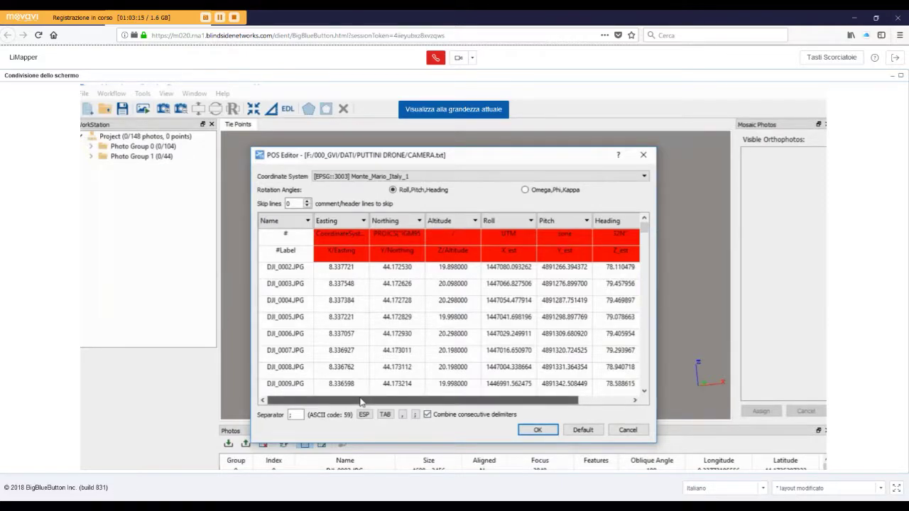
# - Set the X/Easting, Y/Northing and Z/Altitude columns of the POS file to Ignore
pyautogui.click(361, 222)
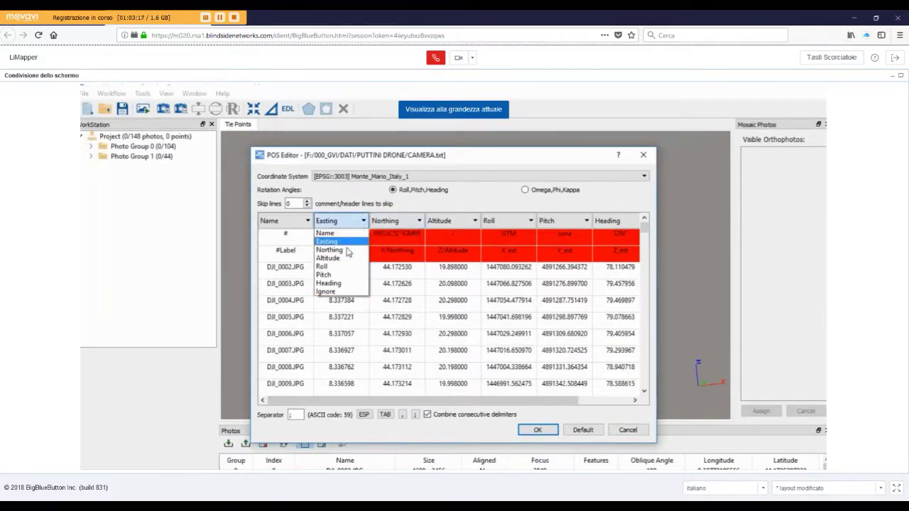
pyautogui.click(334, 291)
pyautogui.click(400, 223)
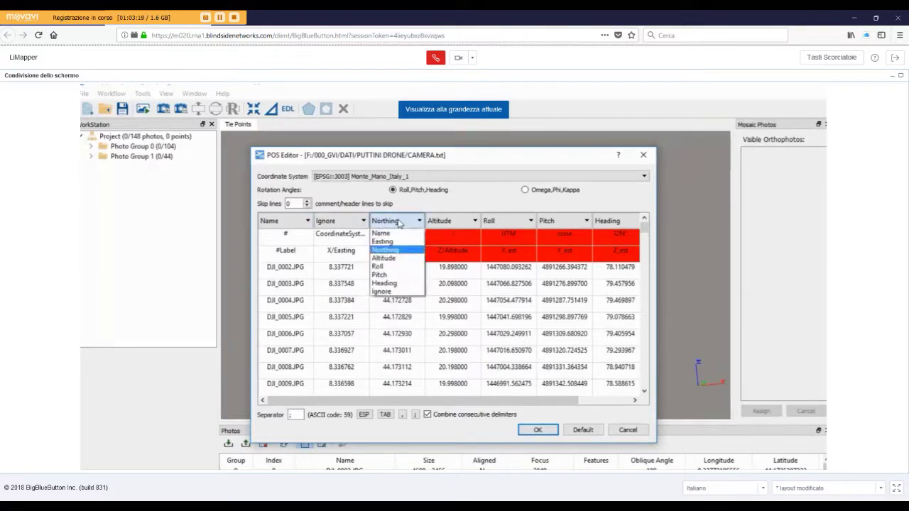
pyautogui.click(403, 291)
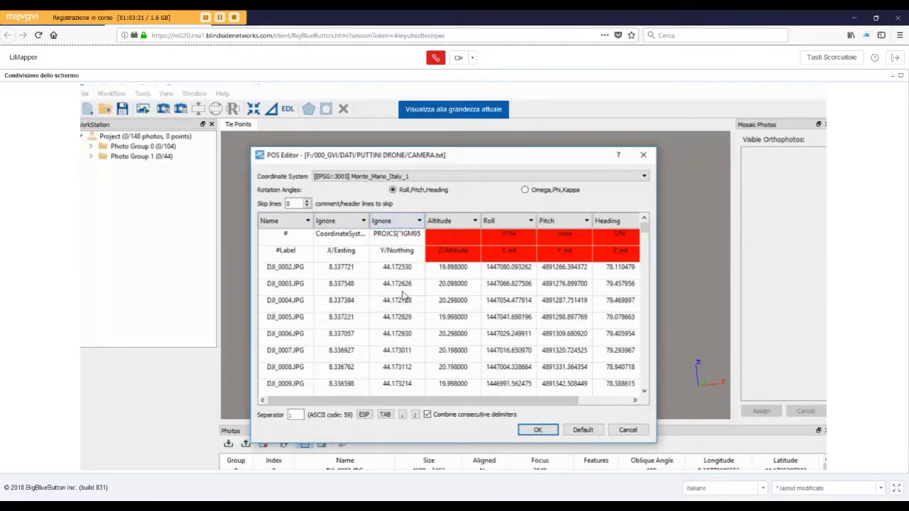
pyautogui.click(467, 225)
pyautogui.click(458, 290)
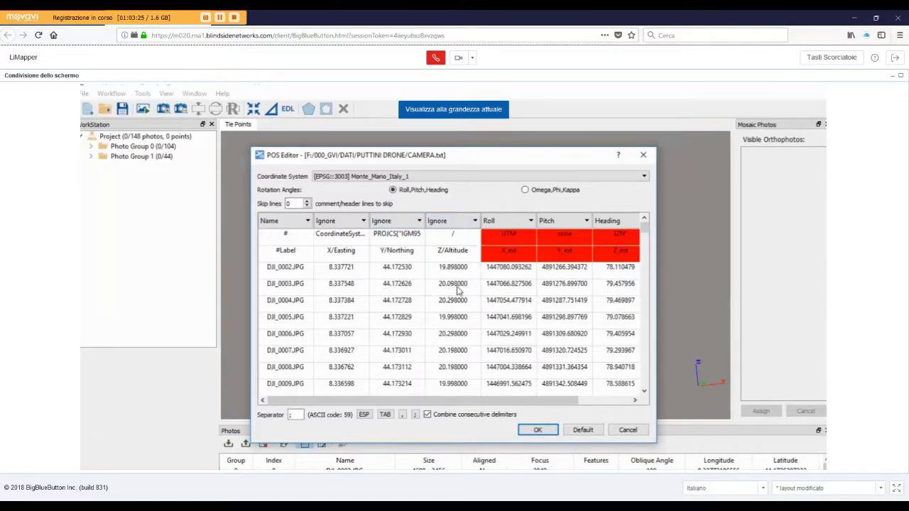
# - Assign the X_est, Y_est and Z_est columns of the POS file to Easting, Northing and Altitude
pyautogui.click(517, 223)
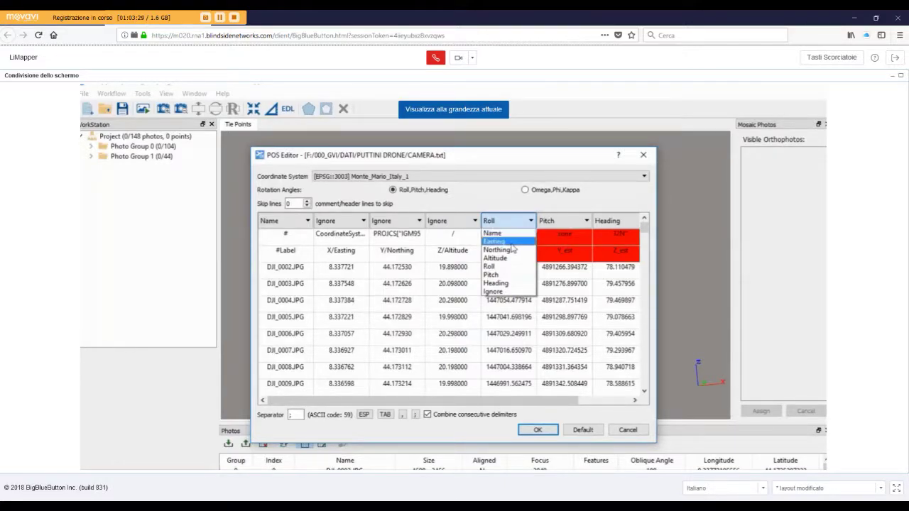
pyautogui.click(508, 242)
pyautogui.click(564, 222)
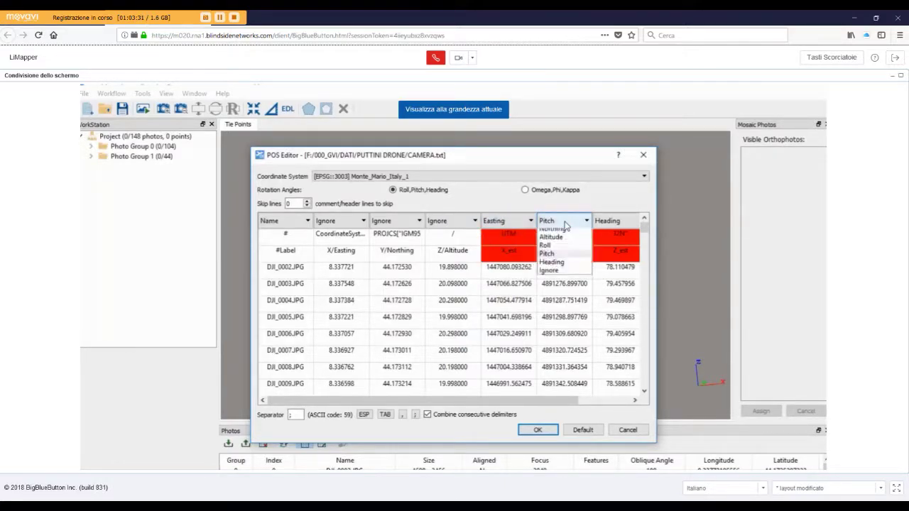
pyautogui.click(553, 251)
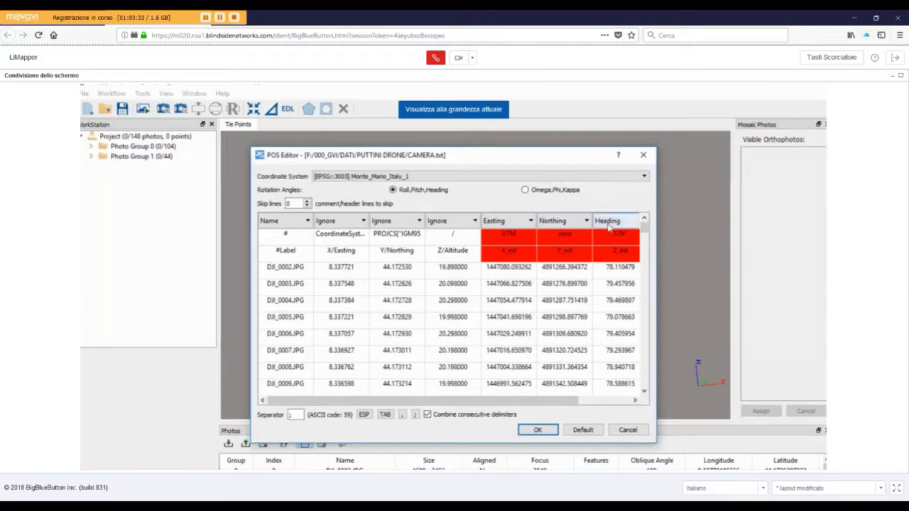
pyautogui.click(615, 223)
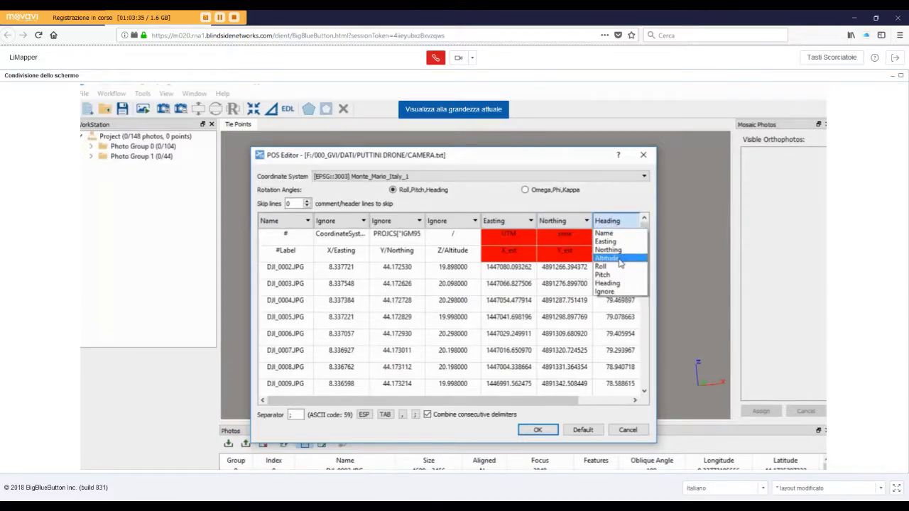
pyautogui.click(619, 258)
pyautogui.moveTo(529, 404); pyautogui.dragTo(461, 403)
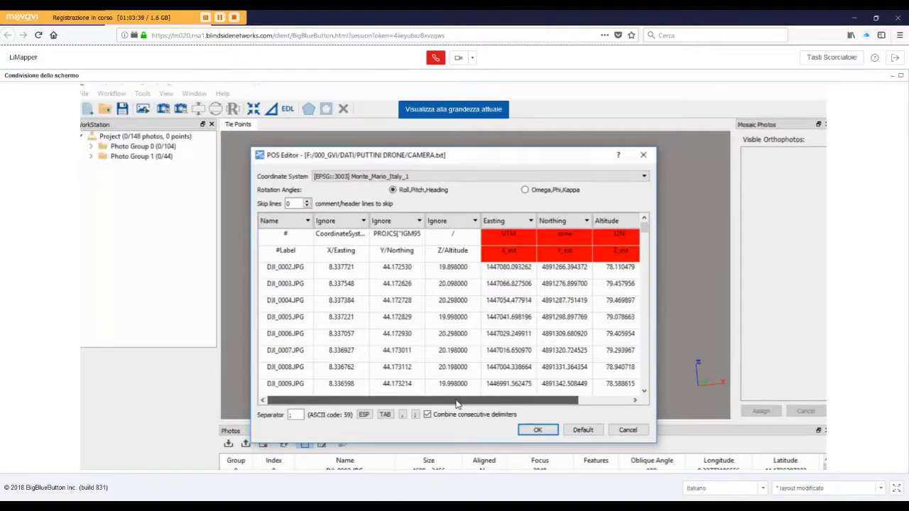
# - Try skipping 1 header line of the POS file and set the skipped lines back to 0
pyautogui.click(307, 202)
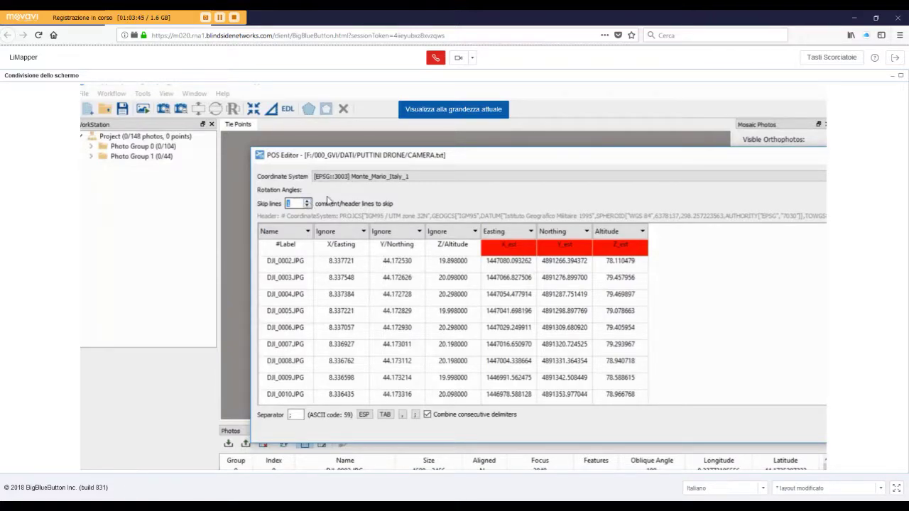
pyautogui.click(306, 206)
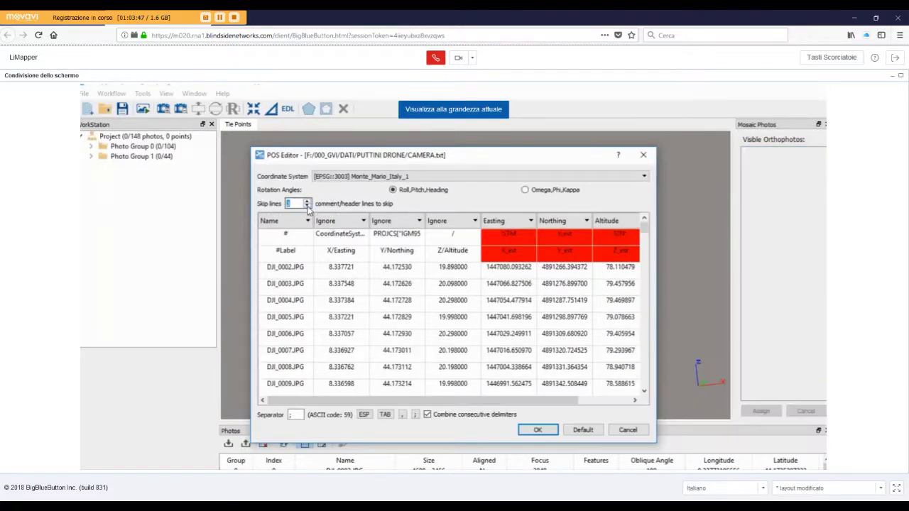
pyautogui.click(306, 202)
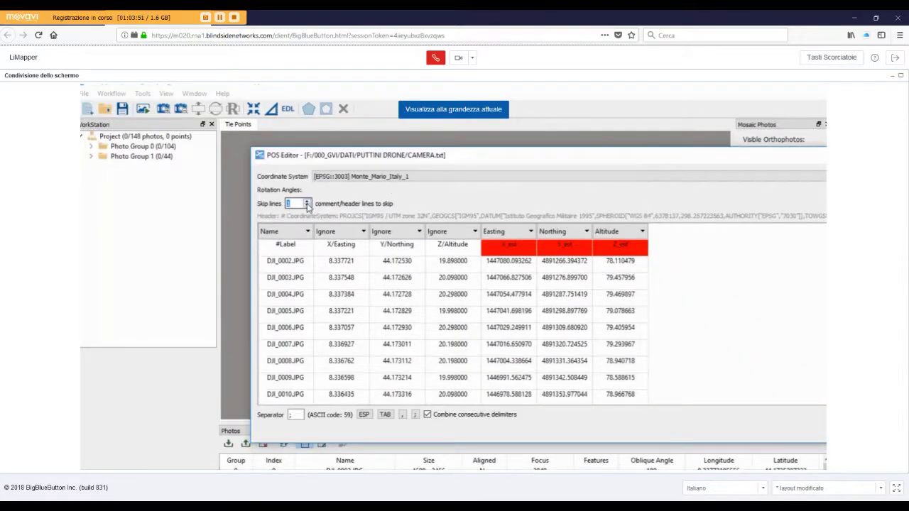
pyautogui.click(308, 207)
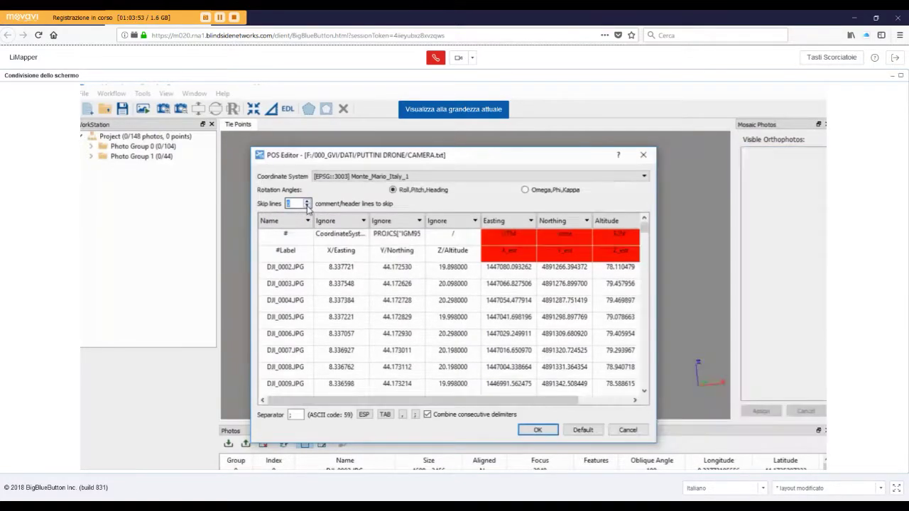
# - Apply the CAMERA.txt positions to the project's photos and check the camera layout in the Tie Points view
pyautogui.click(542, 431)
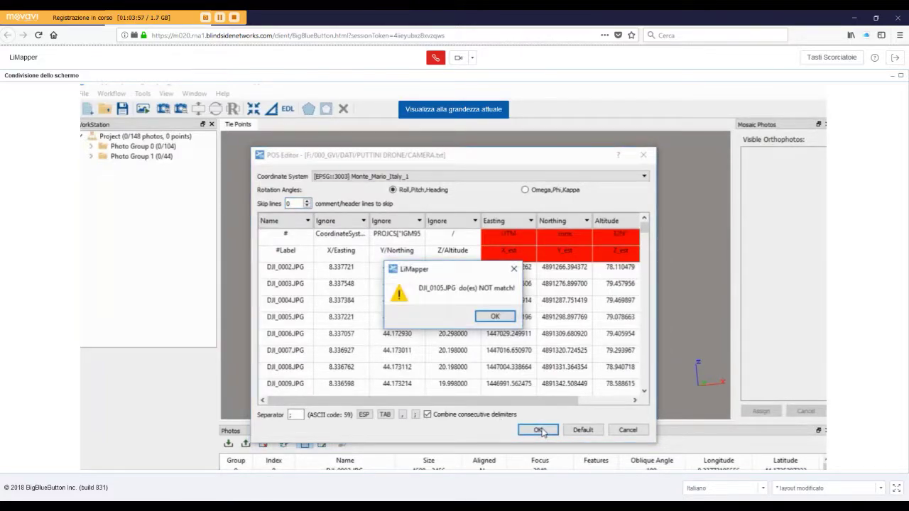
pyautogui.click(492, 318)
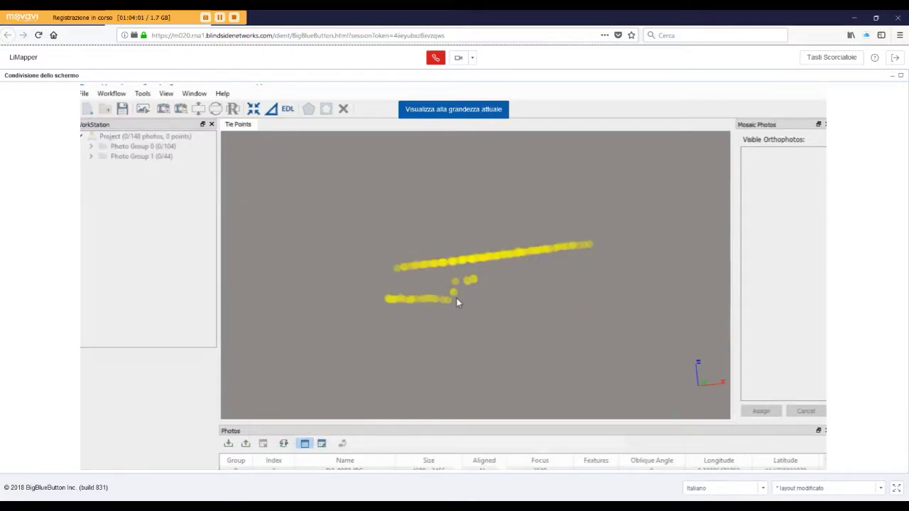
pyautogui.moveTo(456, 296); pyautogui.dragTo(410, 371)
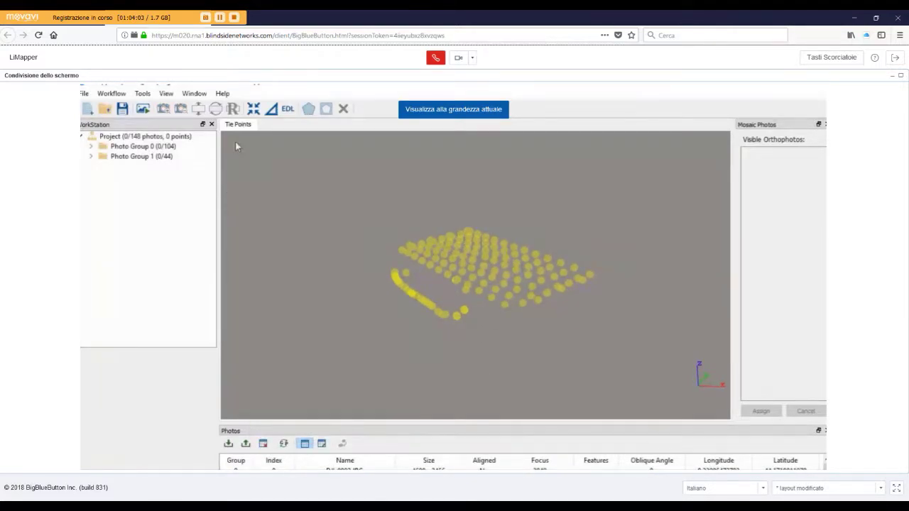
# - Open CAMERA.txt from the PUTTINI DRONE folder again for a POS import
pyautogui.click(143, 94)
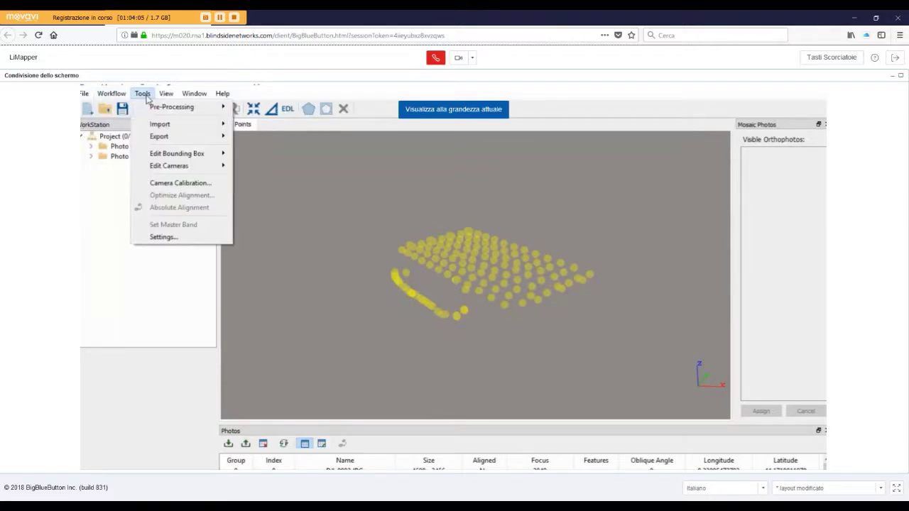
pyautogui.moveTo(187, 124)
pyautogui.click(255, 125)
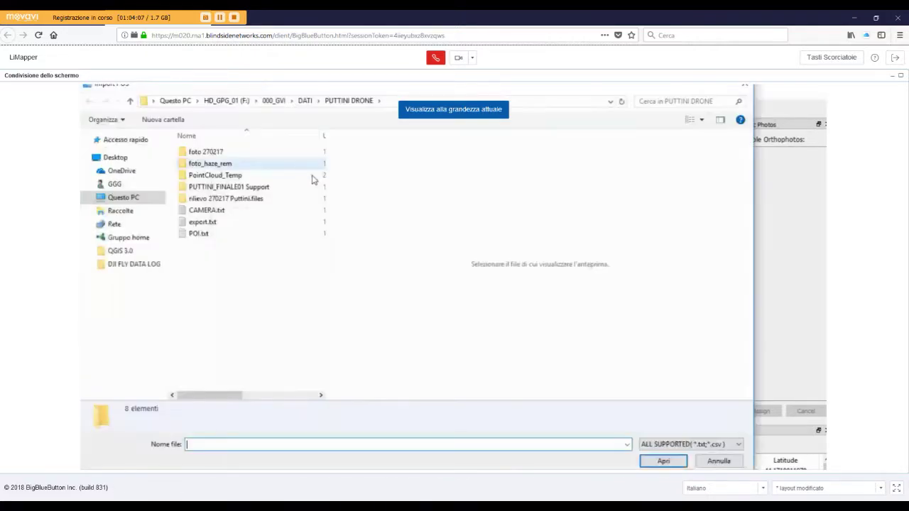
pyautogui.click(207, 211)
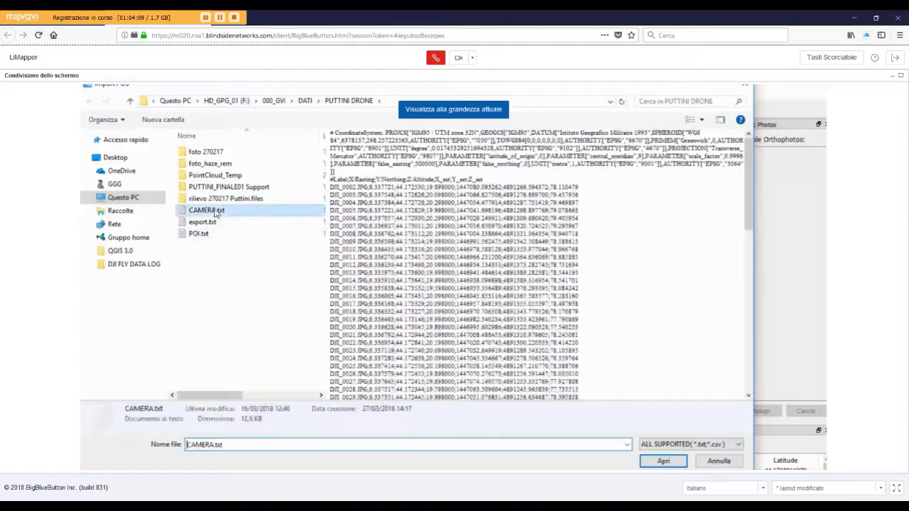
pyautogui.click(663, 461)
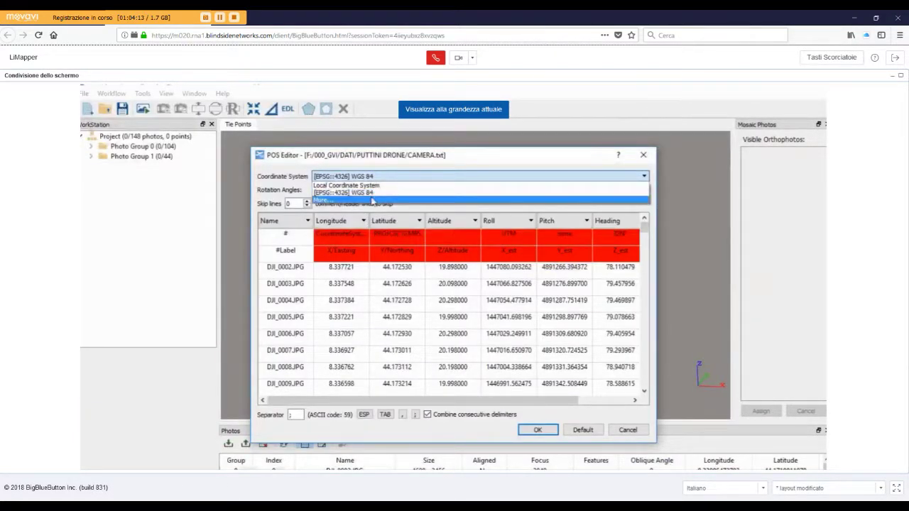
# - Set the coordinate system of the POS file to Monte_Mario_Italy_1, EPSG::3003
pyautogui.click(376, 199)
pyautogui.write('3003')
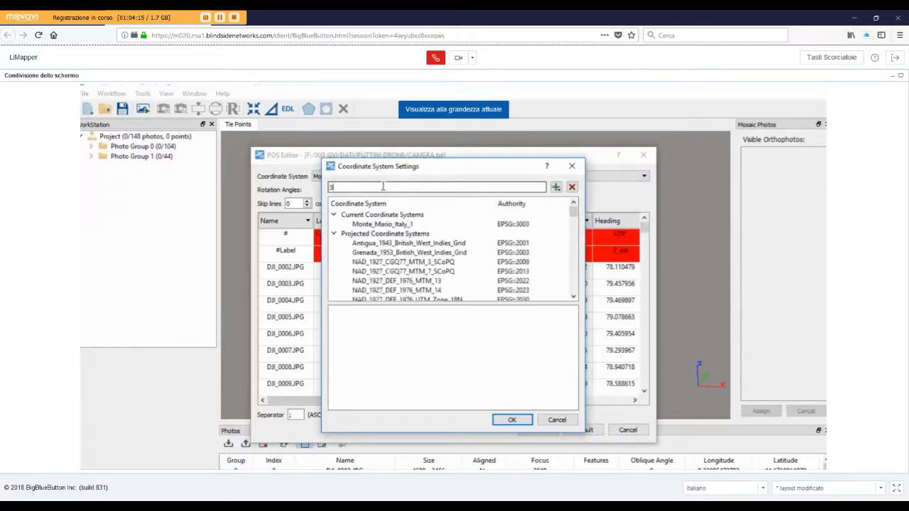
pyautogui.click(395, 226)
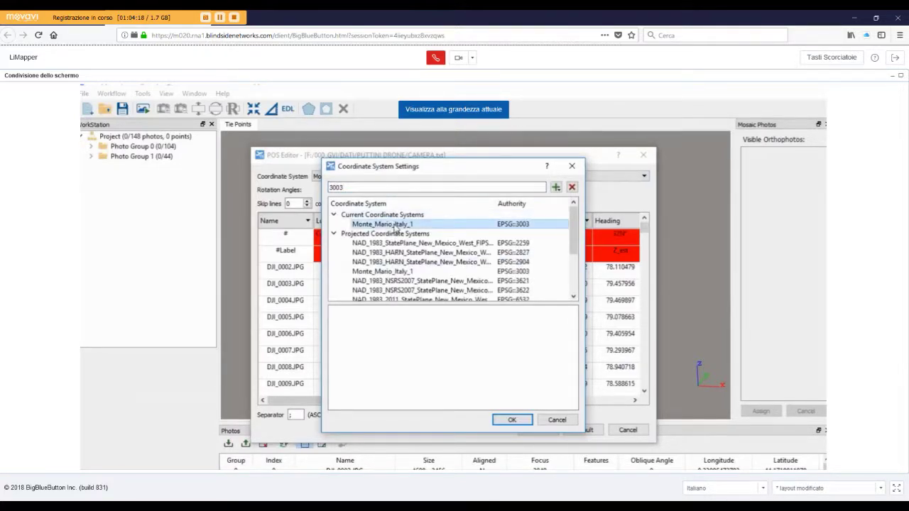
pyautogui.click(512, 420)
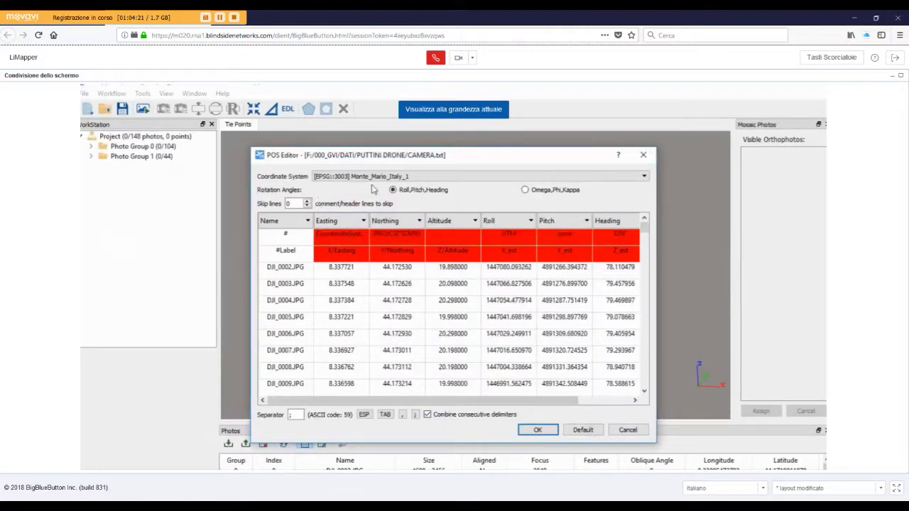
# - Mark the POS file's X/Easting, Y/Northing and Z/Altitude columns as Ignore
pyautogui.click(346, 223)
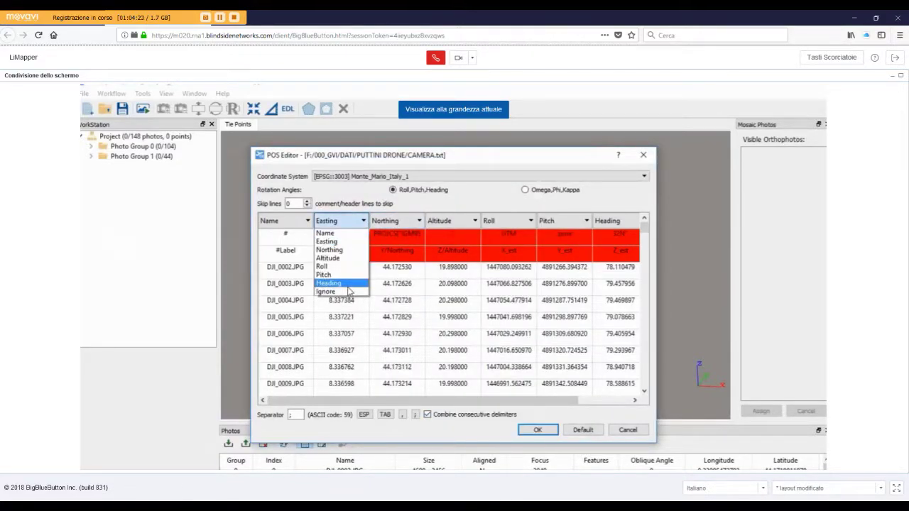
pyautogui.click(344, 291)
pyautogui.click(402, 222)
pyautogui.click(381, 292)
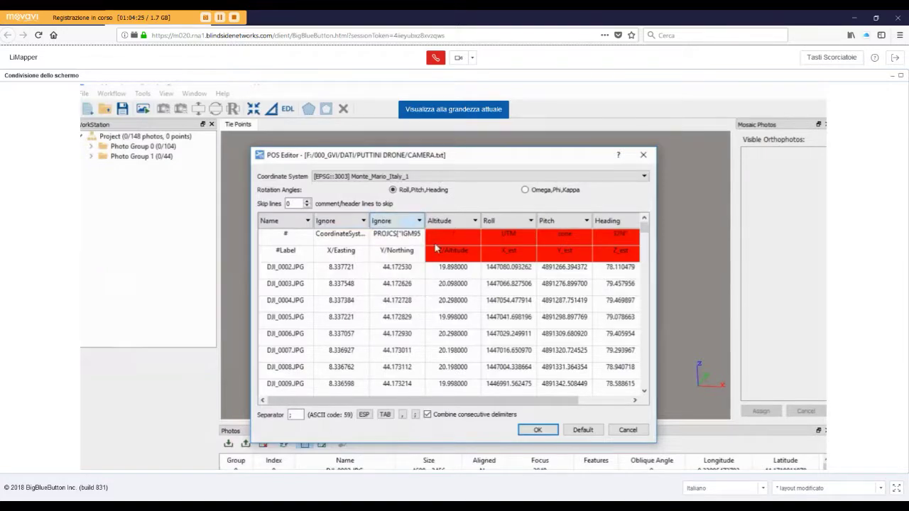
pyautogui.click(458, 222)
pyautogui.click(438, 291)
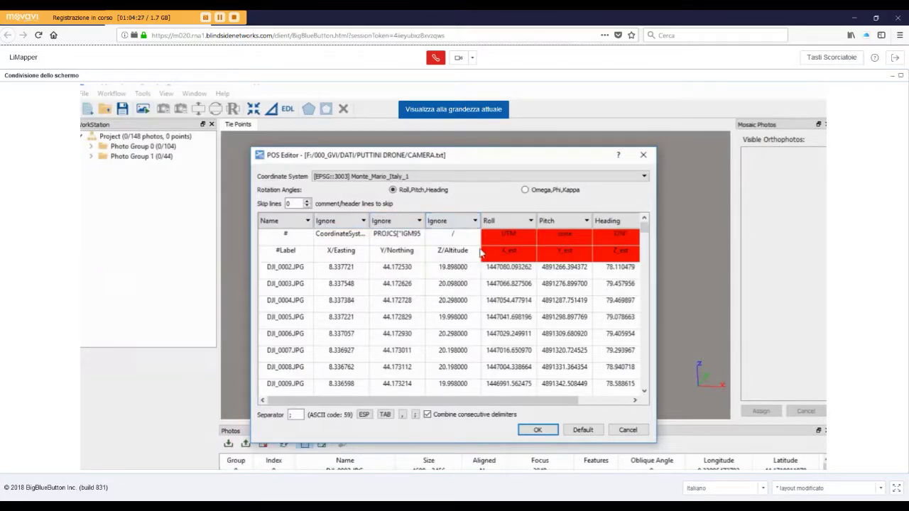
# - Map the POS file's X_est, Y_est and Z_est columns to Easting, Northing and Altitude
pyautogui.click(506, 220)
pyautogui.click(508, 242)
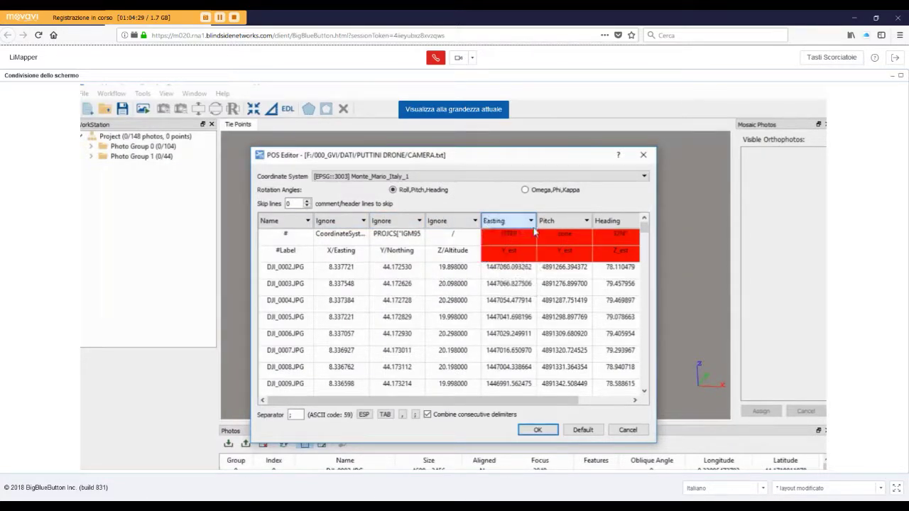
pyautogui.click(556, 221)
pyautogui.click(552, 250)
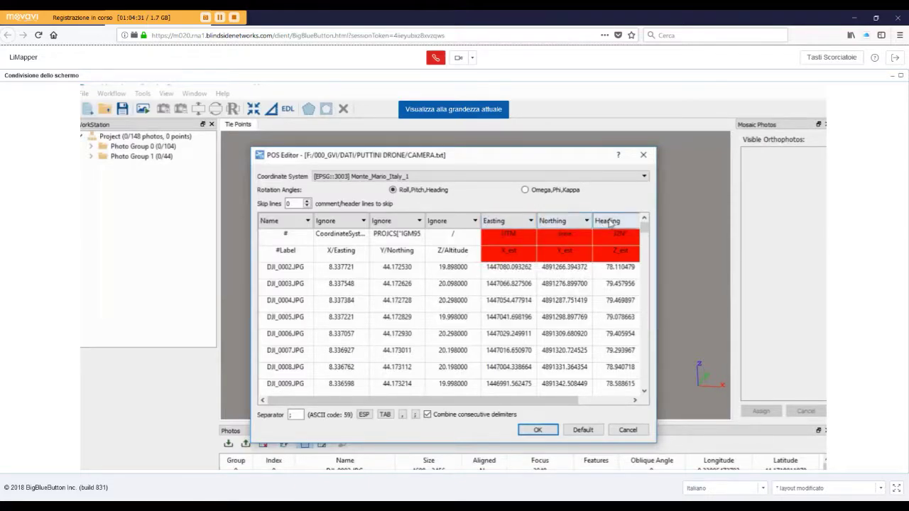
pyautogui.click(608, 221)
pyautogui.click(607, 259)
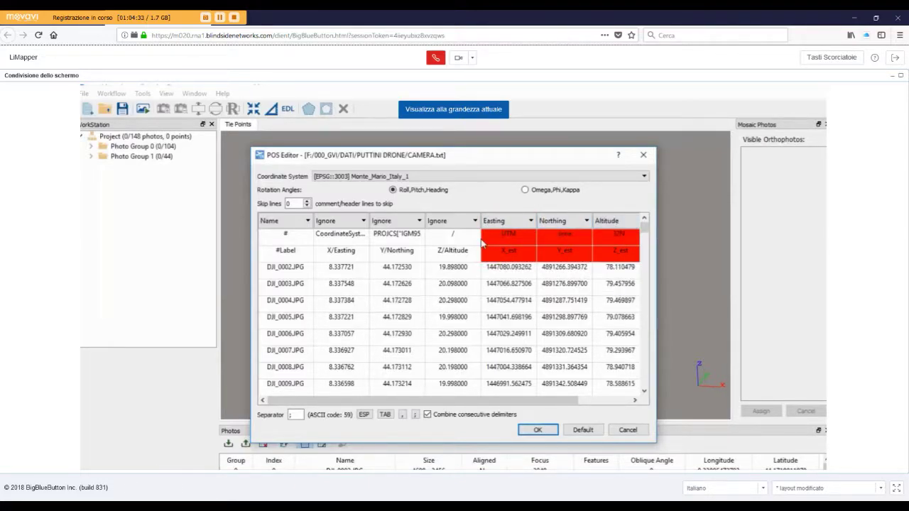
# - Skip 1 header line of the POS file and apply the CAMERA.txt positions to the project's photos
pyautogui.click(307, 202)
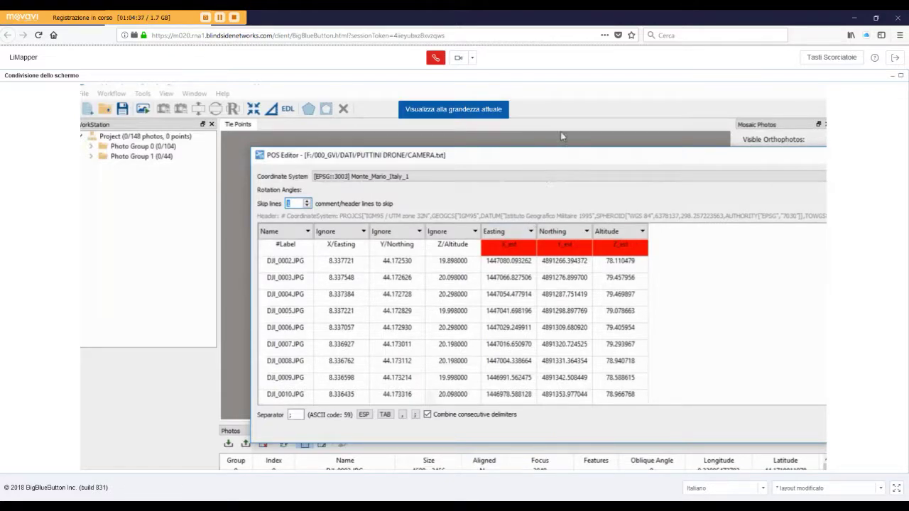
pyautogui.doubleClick(609, 157)
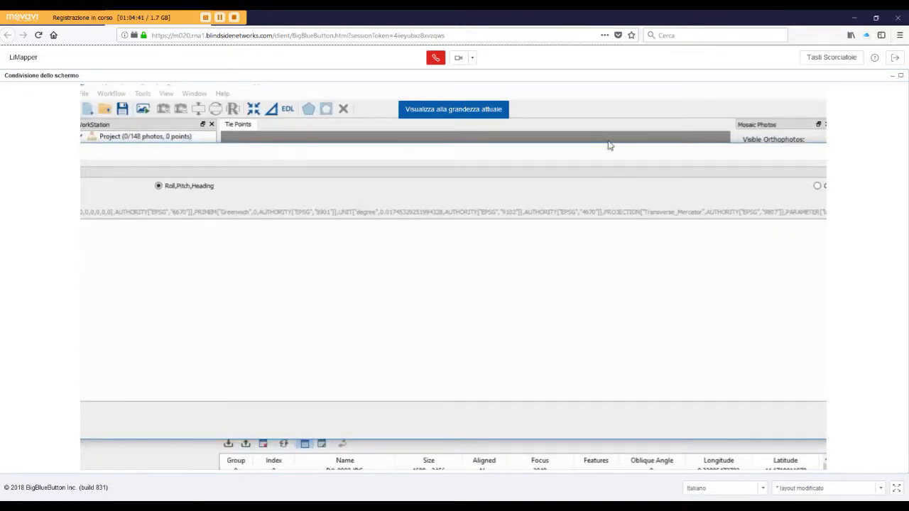
pyautogui.moveTo(608, 150); pyautogui.dragTo(122, 126)
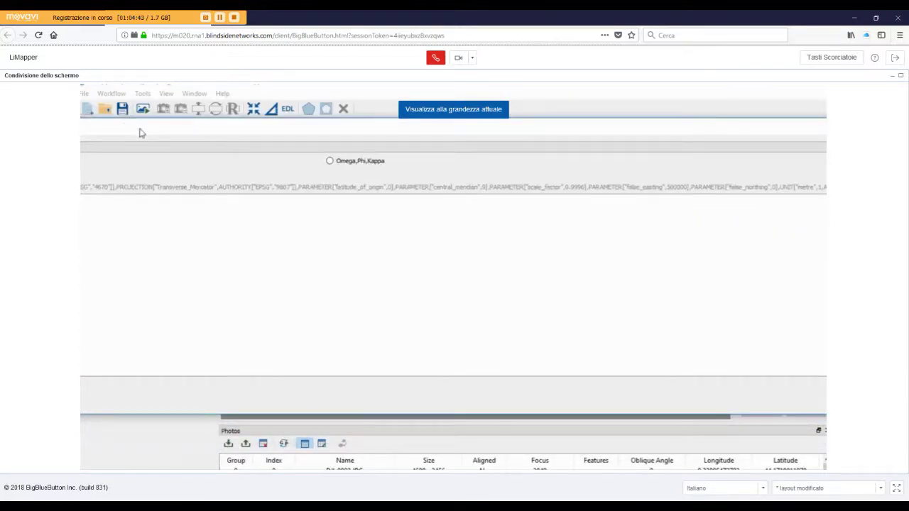
pyautogui.moveTo(574, 127); pyautogui.dragTo(319, 113)
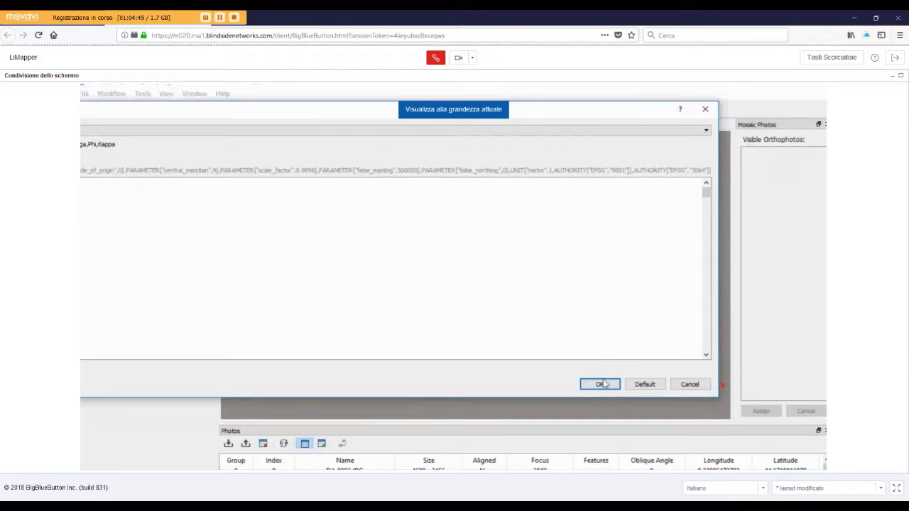
pyautogui.click(601, 384)
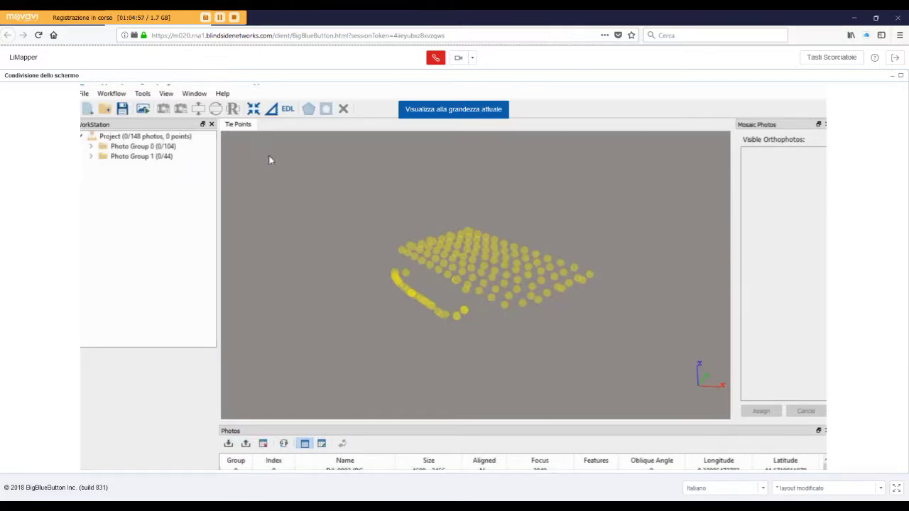
pyautogui.moveTo(326, 277); pyautogui.dragTo(354, 252)
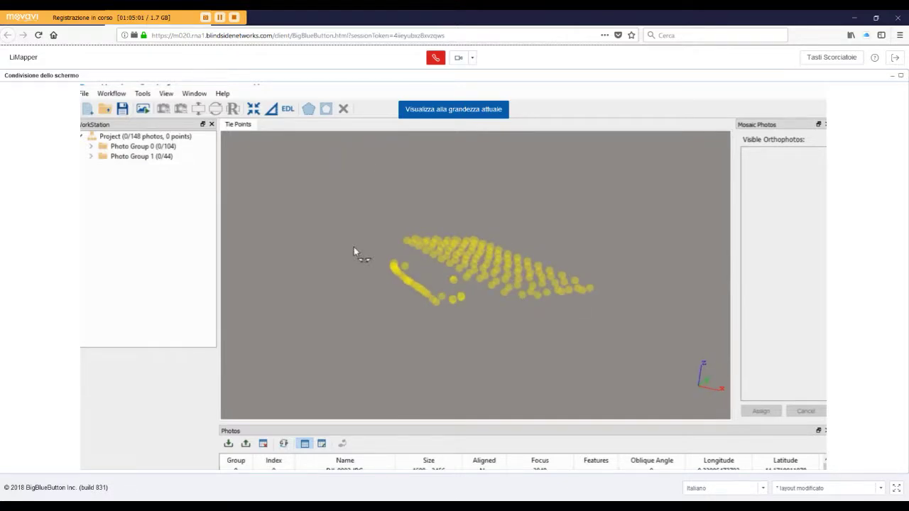
# - Import the ground control points from POI.txt in the PUTTINI DRONE folder, keeping the coordinate system EPSG::3003 Monte_Mario_Italy_1
pyautogui.click(165, 93)
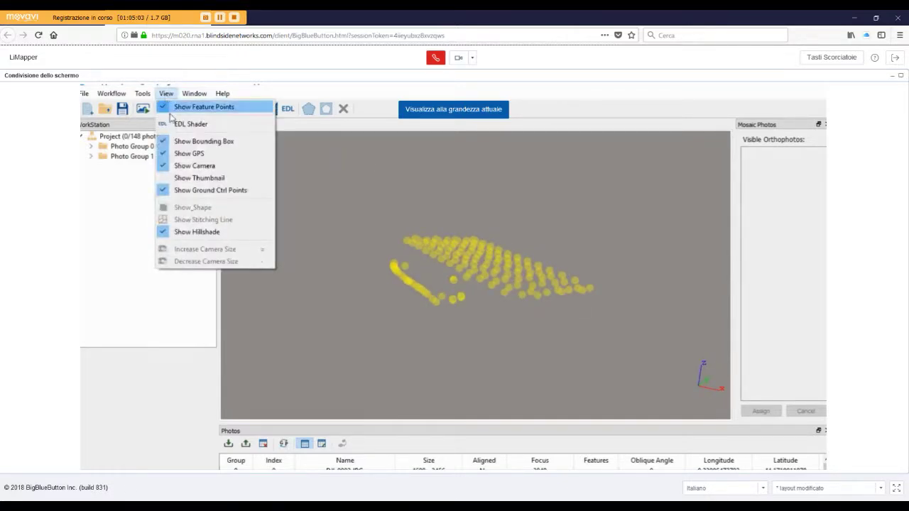
pyautogui.click(165, 93)
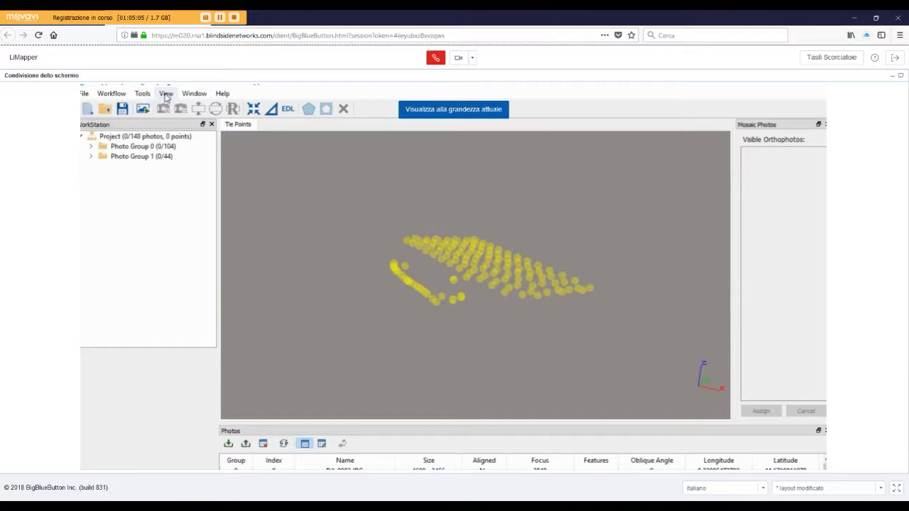
pyautogui.click(142, 93)
pyautogui.moveTo(157, 125)
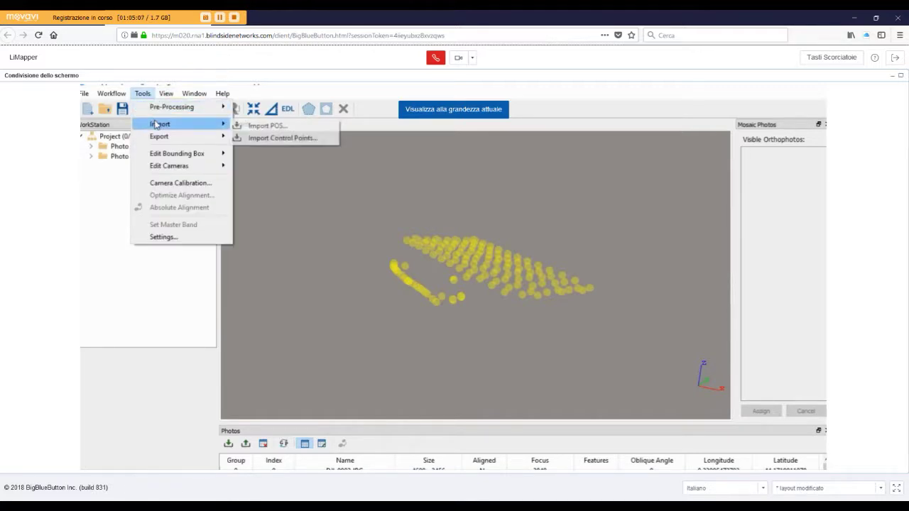
pyautogui.click(277, 139)
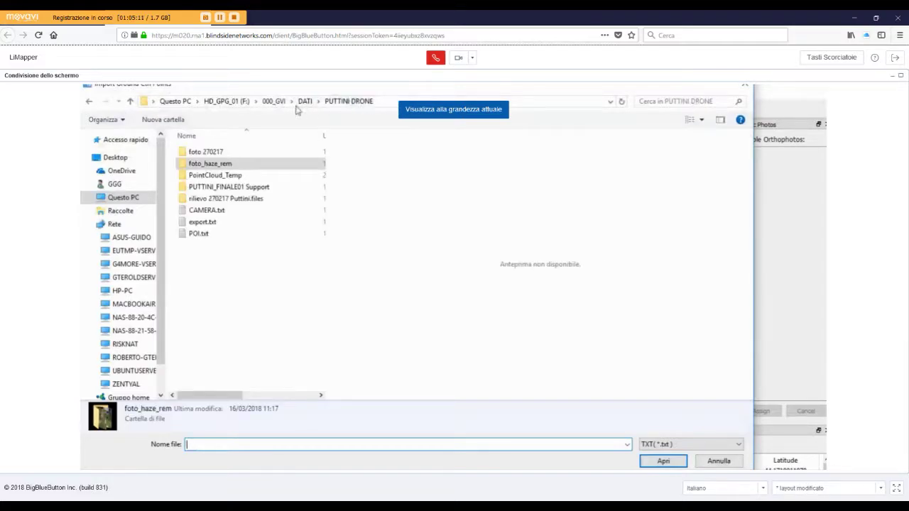
pyautogui.doubleClick(199, 234)
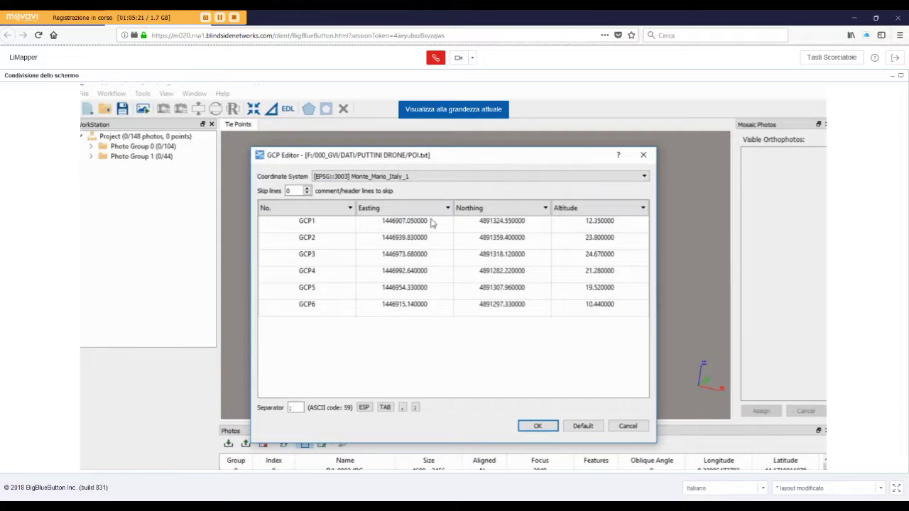
pyautogui.click(534, 426)
pyautogui.moveTo(522, 401); pyautogui.dragTo(365, 334)
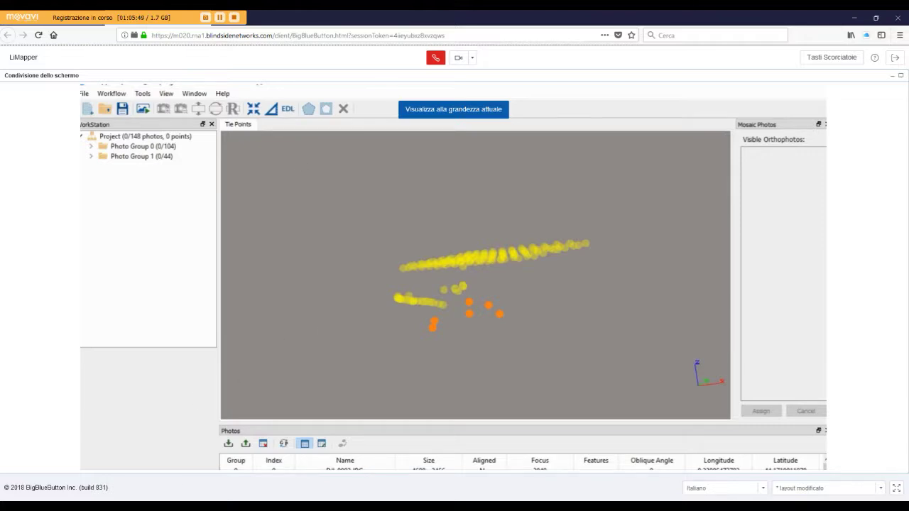
# - Take the LiMapper window out of full-screen size and move and fit it so the whole window is in view
pyautogui.click(793, 89)
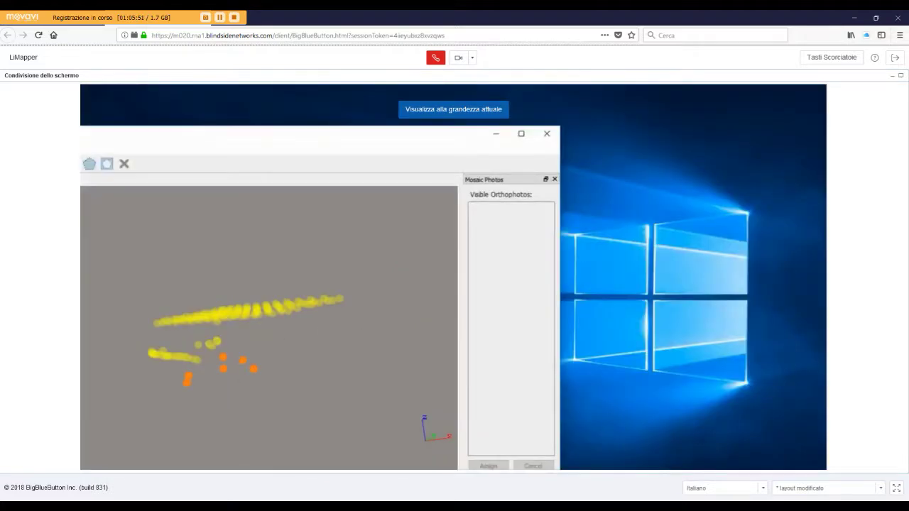
pyautogui.moveTo(400, 136); pyautogui.dragTo(526, 144)
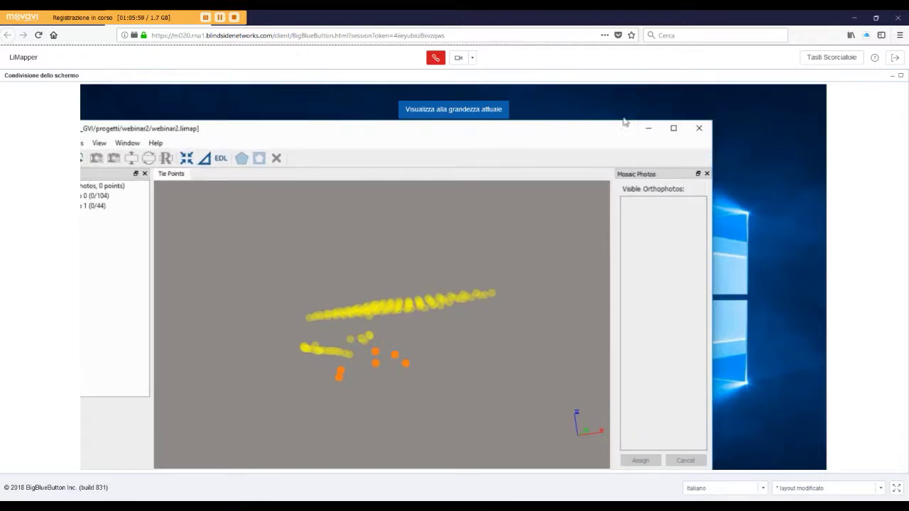
pyautogui.moveTo(623, 122); pyautogui.dragTo(687, 102)
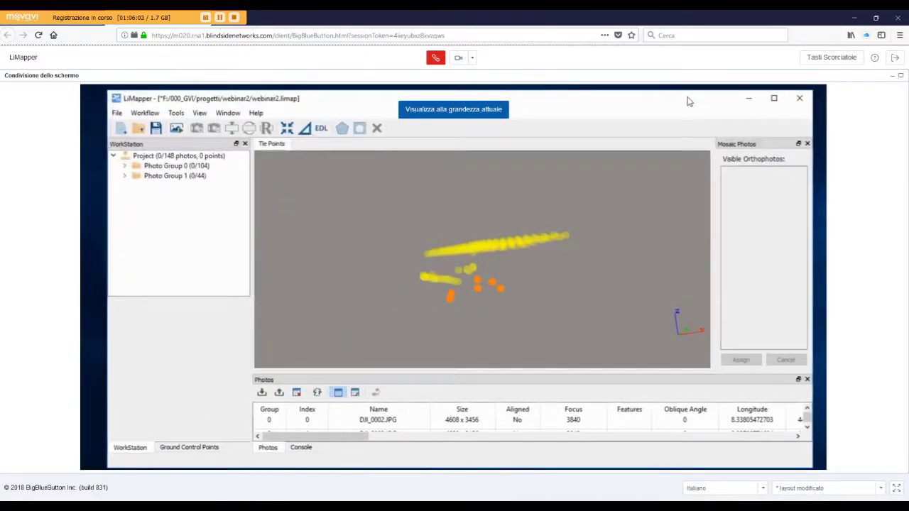
# - Display the ground control points list and widen it to show the wX, wY and wZ coordinates
pyautogui.click(204, 446)
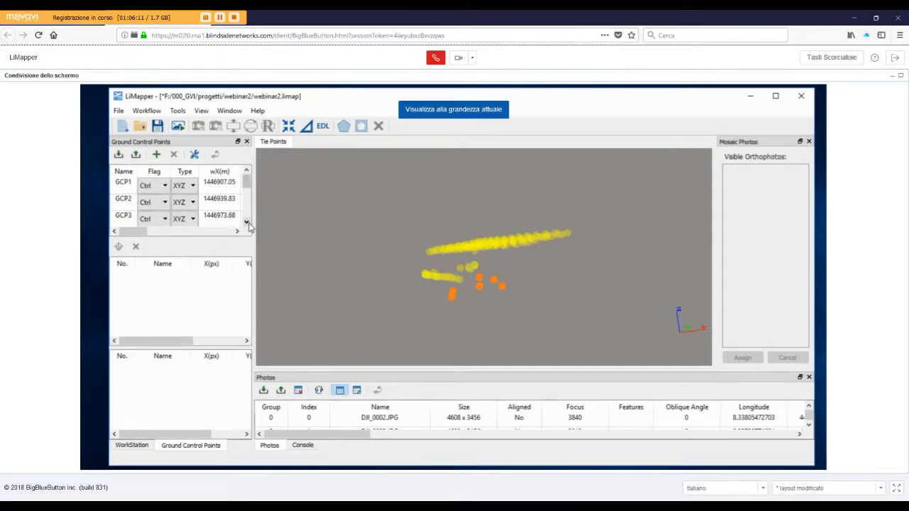
pyautogui.scroll(-1, 249, 224)
pyautogui.moveTo(247, 219); pyautogui.dragTo(247, 177)
pyautogui.moveTo(253, 263); pyautogui.dragTo(365, 285)
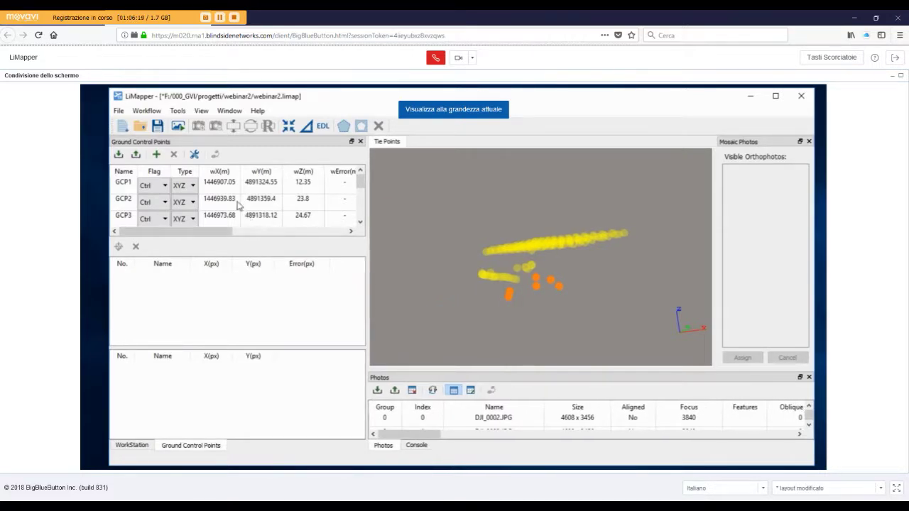
# - Examine the flag choices available for GCP1 and the command for importing control points
pyautogui.click(163, 187)
pyautogui.click(165, 187)
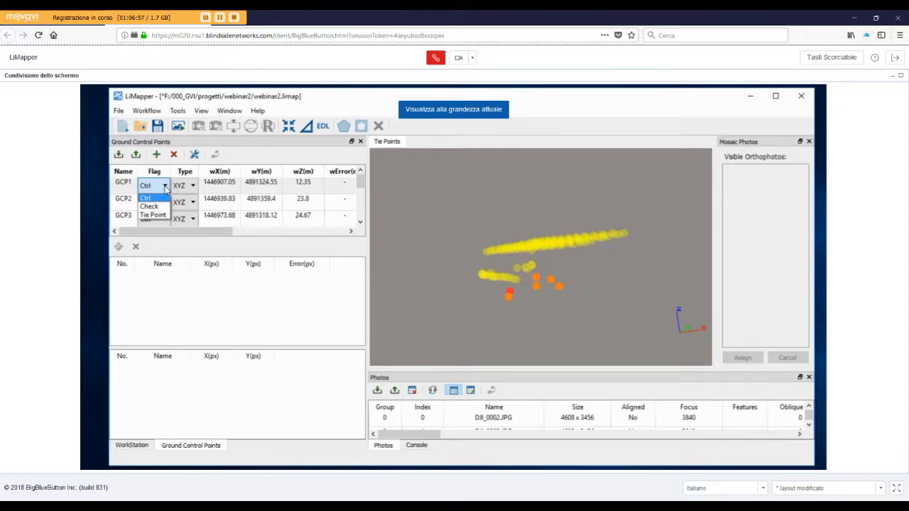
pyautogui.click(177, 112)
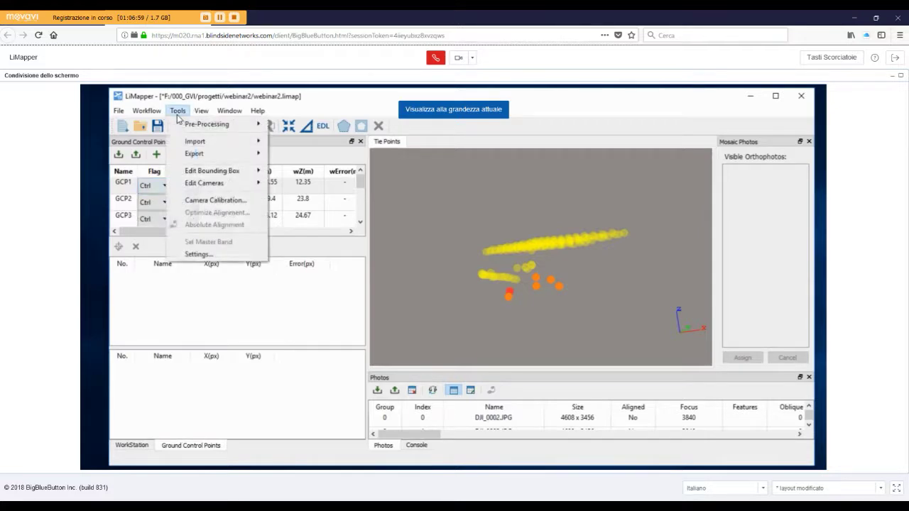
pyautogui.moveTo(245, 142)
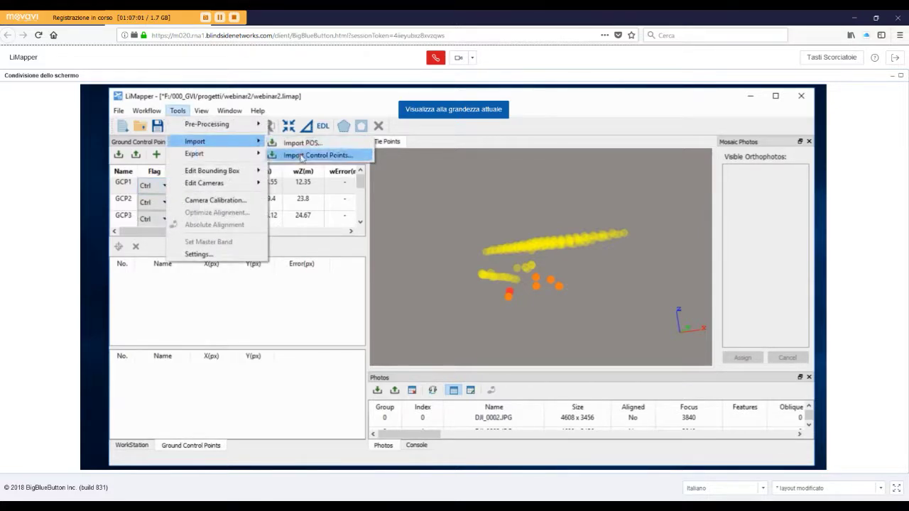
pyautogui.click(301, 156)
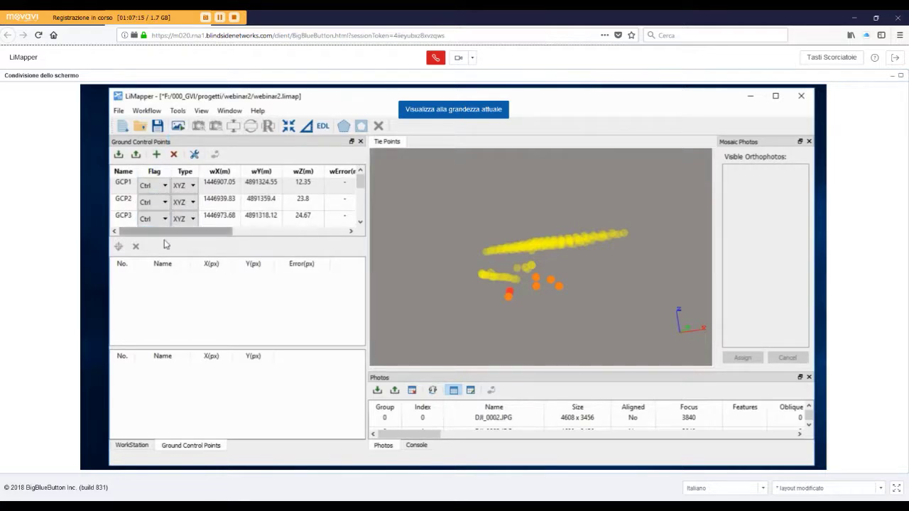
pyautogui.click(165, 187)
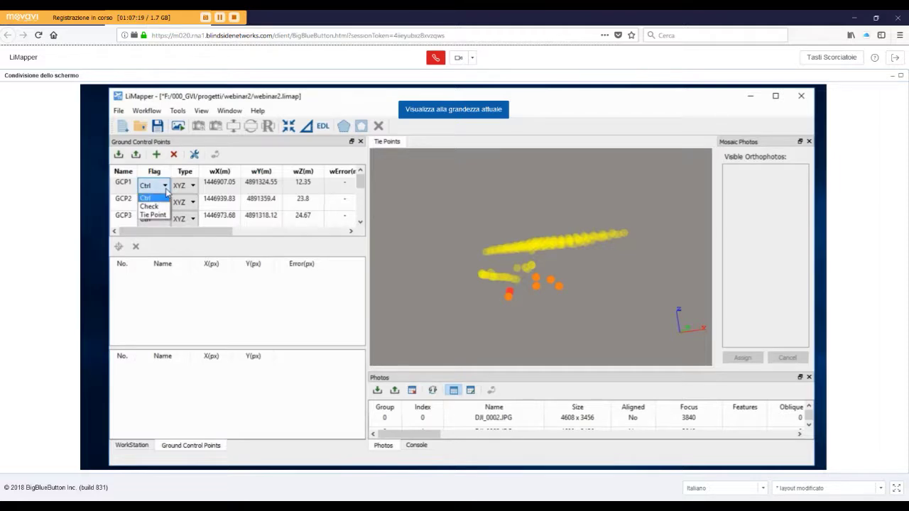
# - Examine the coordinate type choices available for GCP1, keeping its flag as Ctrl and its type as XYZ
pyautogui.click(165, 190)
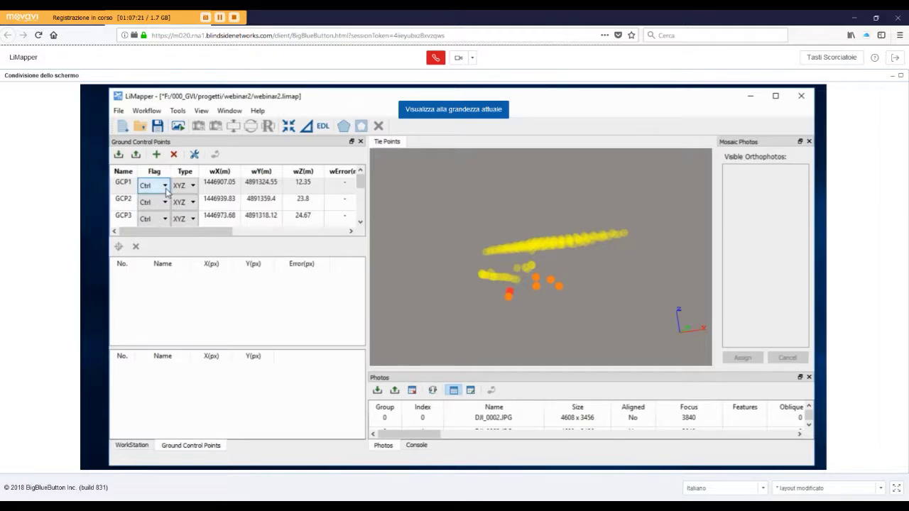
pyautogui.click(193, 187)
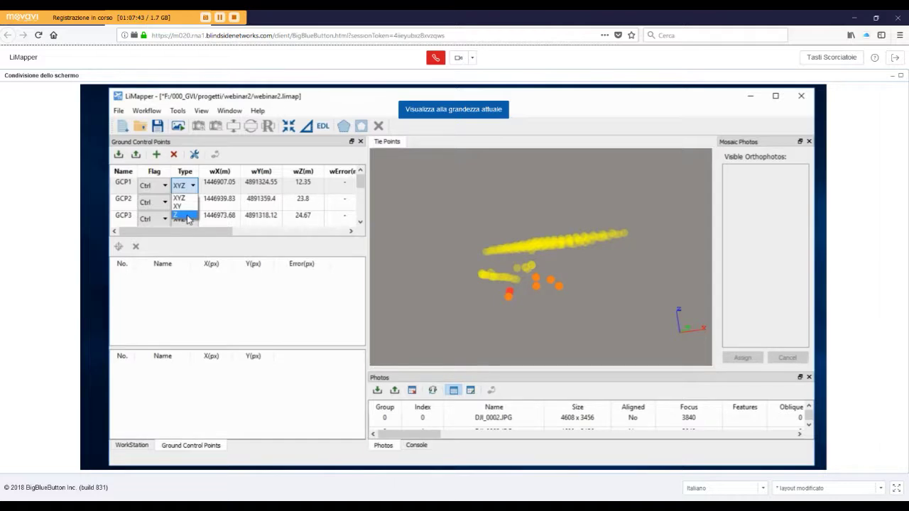
pyautogui.click(183, 186)
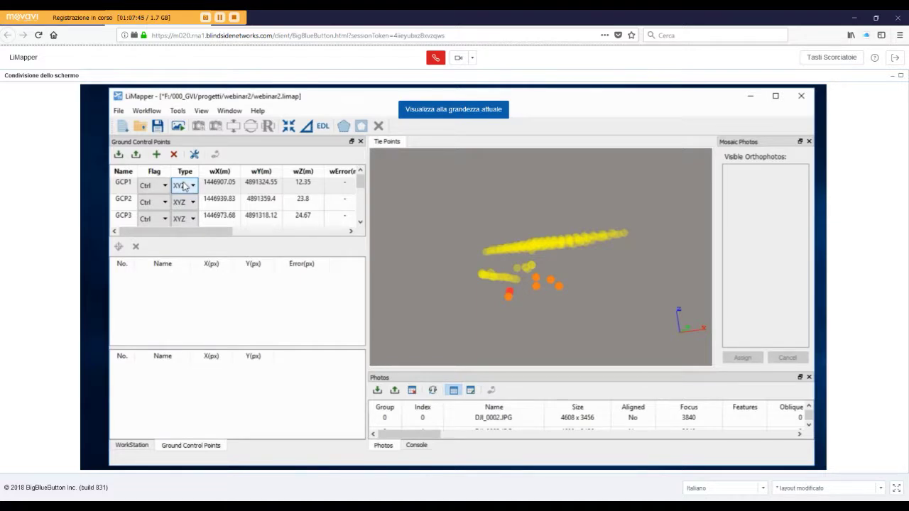
# - Add an empty ground control point at the end of the list and delete it again
pyautogui.click(156, 155)
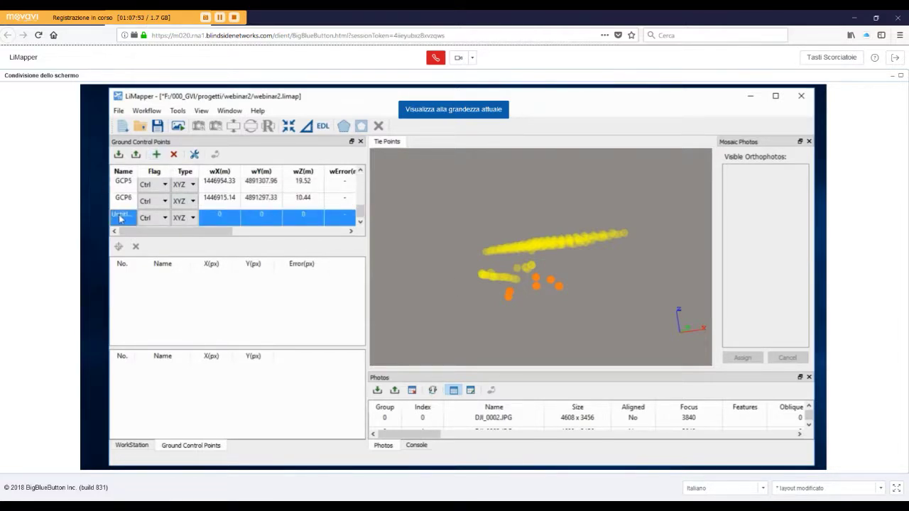
pyautogui.click(499, 286)
pyautogui.moveTo(508, 287); pyautogui.dragTo(510, 308)
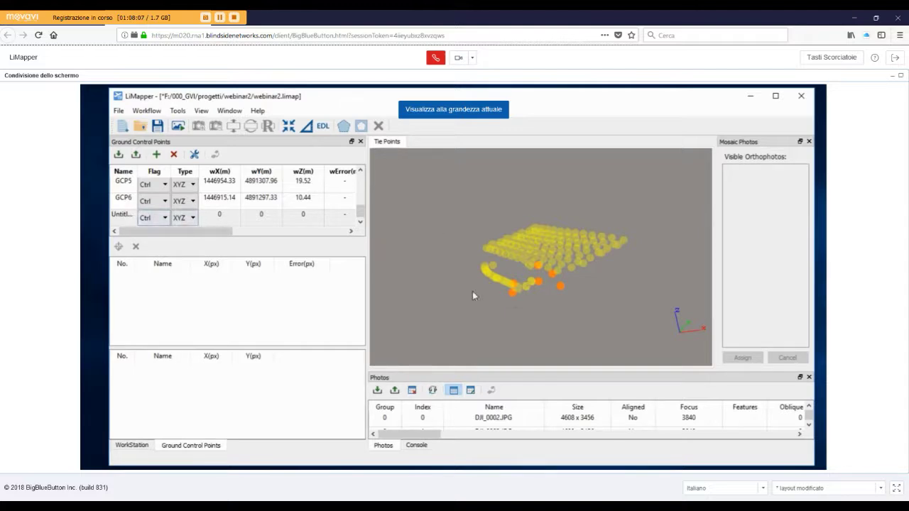
pyautogui.click(125, 215)
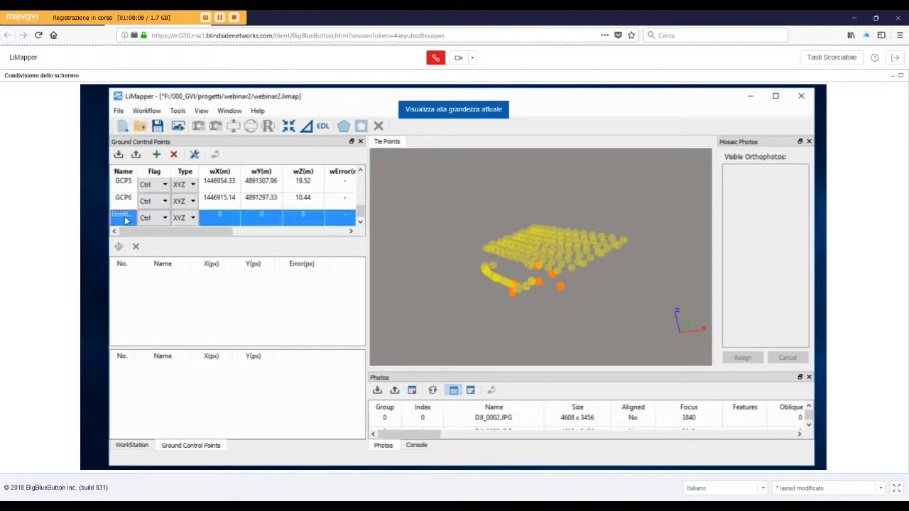
pyautogui.click(174, 155)
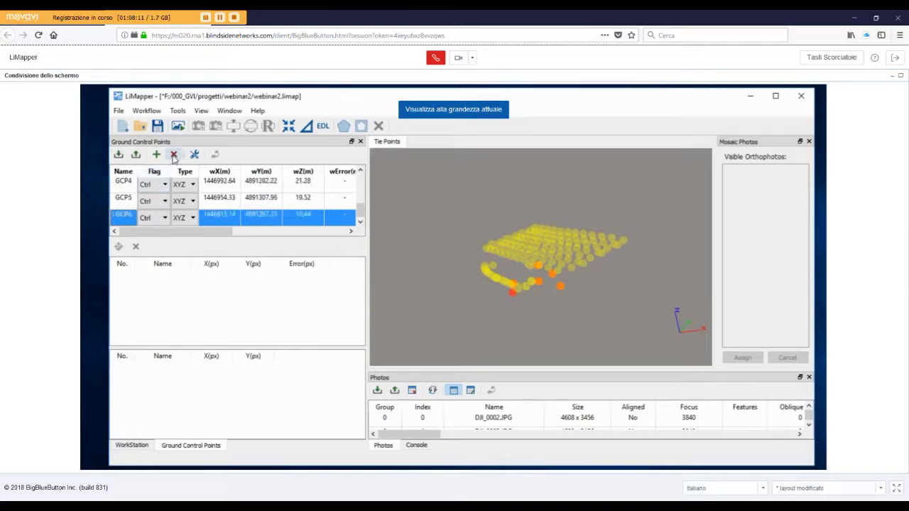
# - Select GCP5 in the ground control points list and inspect its position relative to the camera positions in the 3D view
pyautogui.click(128, 204)
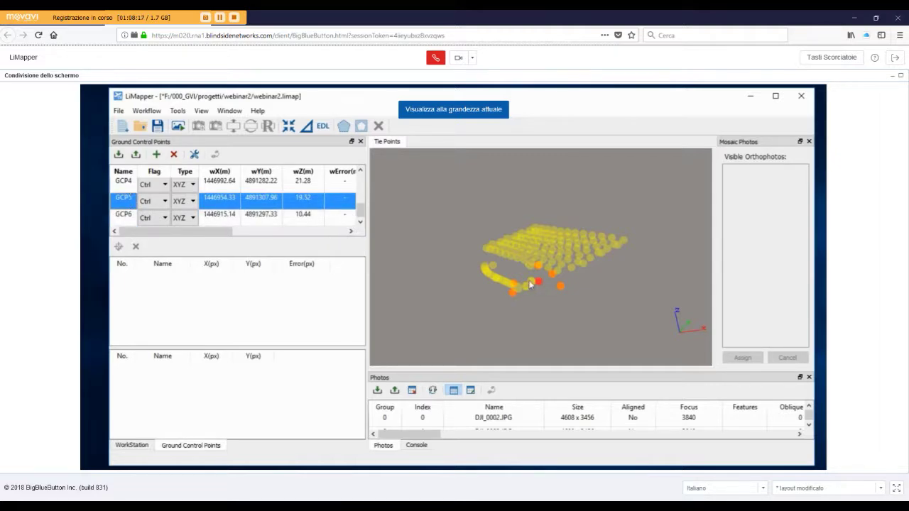
pyautogui.scroll(2, 558, 291)
pyautogui.moveTo(558, 291); pyautogui.dragTo(535, 281)
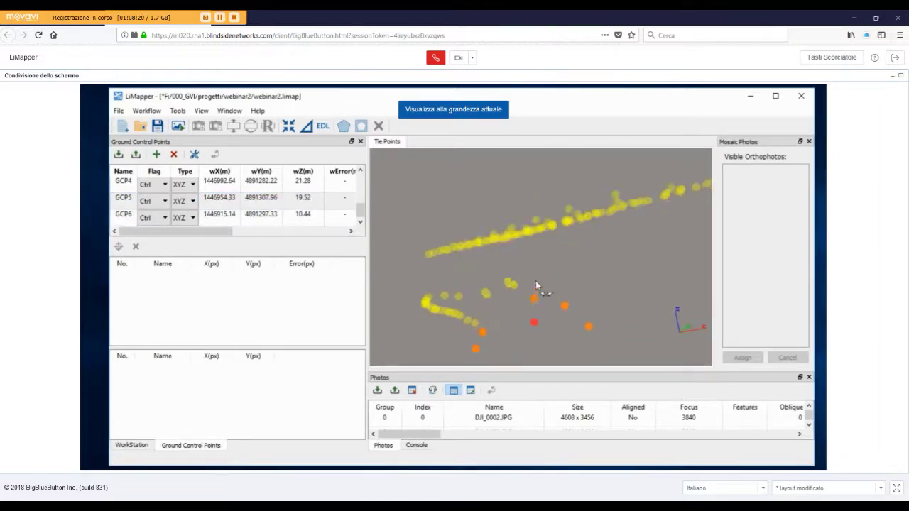
# - Highlight ground control points GCP6, GCP5 and GCP4 in turn to locate them in the tie points view
pyautogui.click(124, 217)
pyautogui.click(123, 201)
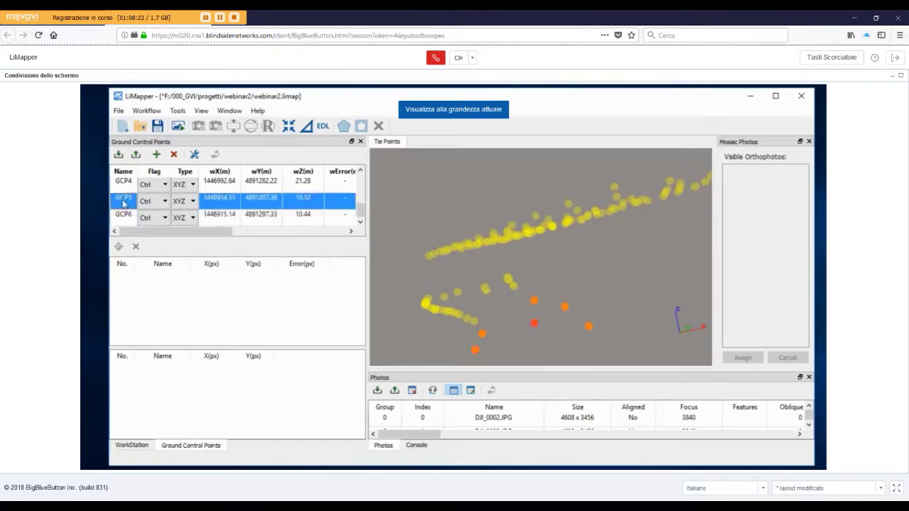
pyautogui.click(122, 189)
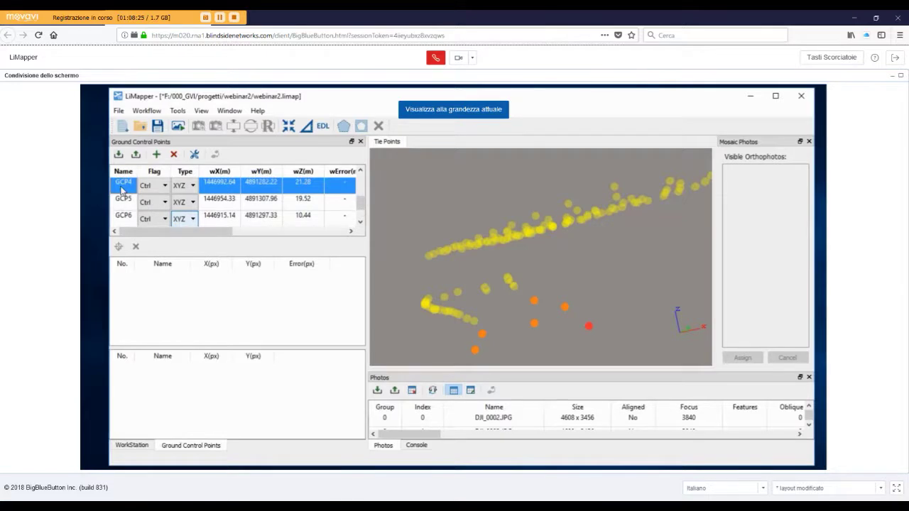
# - Compare the Rigid and Non-rigid mode descriptions in the ground control point settings and close them with Rigid selected
pyautogui.click(194, 154)
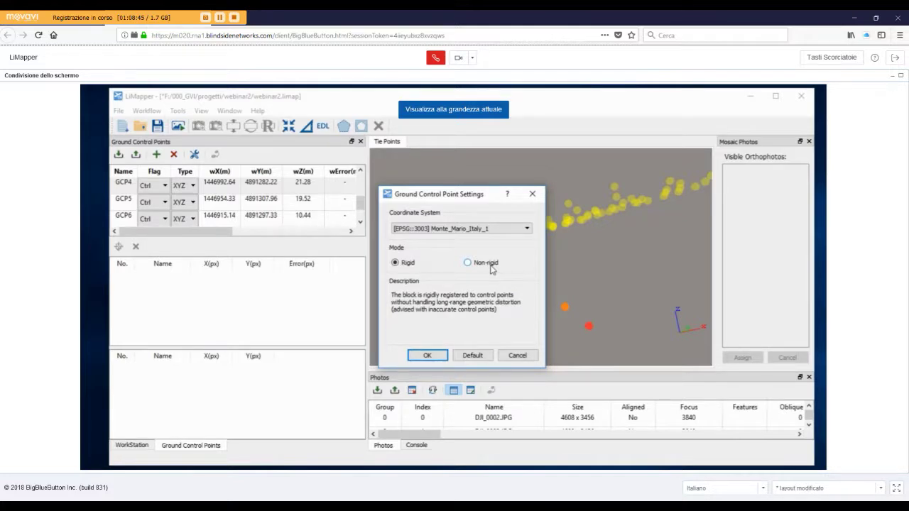
pyautogui.click(468, 262)
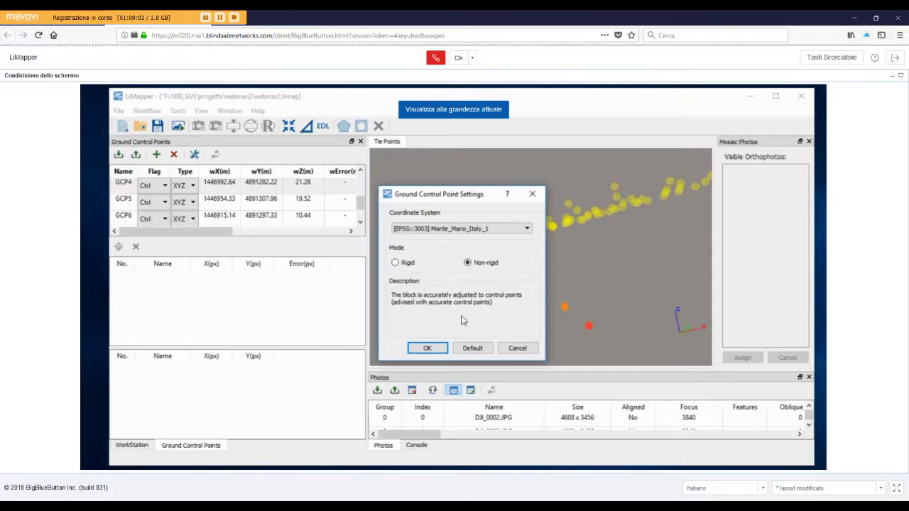
pyautogui.click(414, 266)
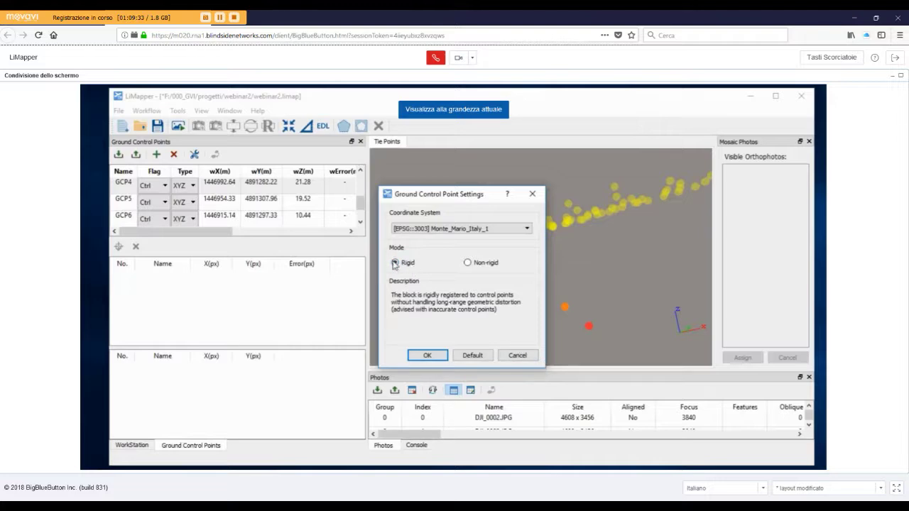
pyautogui.click(527, 361)
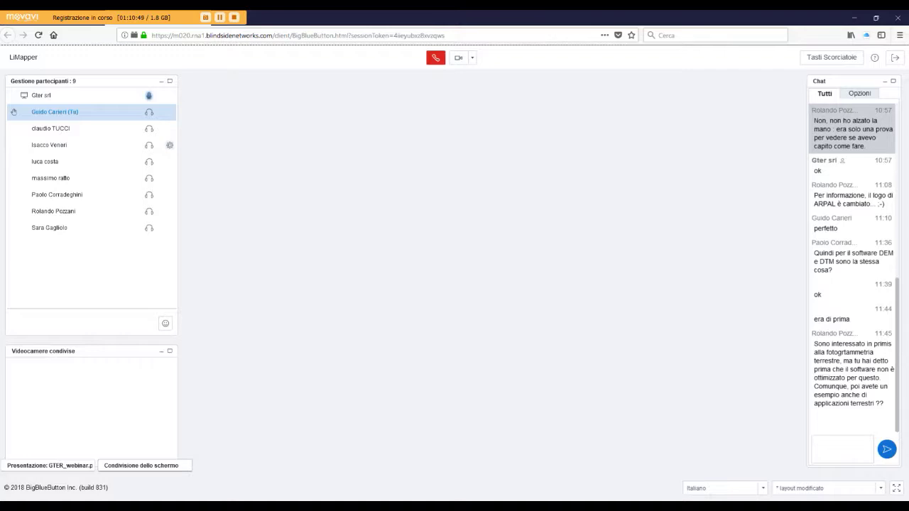
# - Begin a public chat message with "scusa sono rimasto indietro con il quesito ed approfito del momento per rproporlo"
pyautogui.click(842, 448)
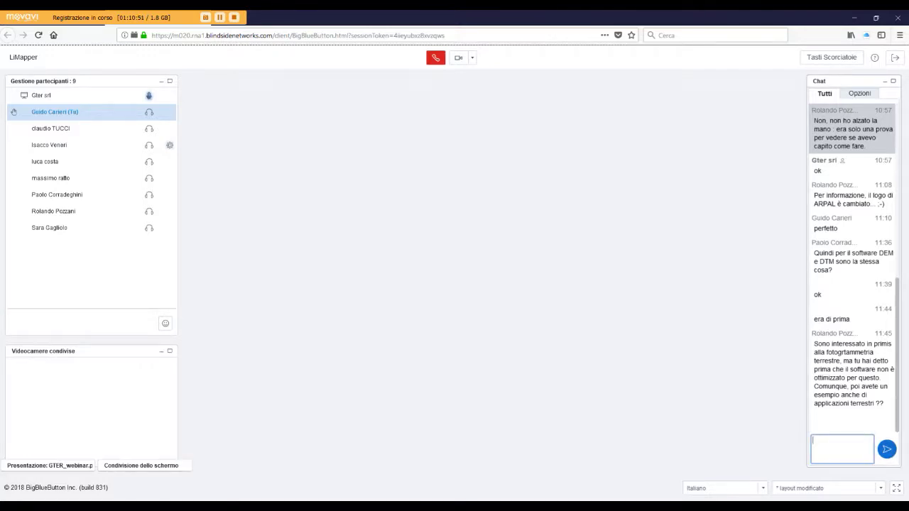
pyautogui.write('cusa sono rimasto indietro con l')
pyautogui.write('l quesito e')
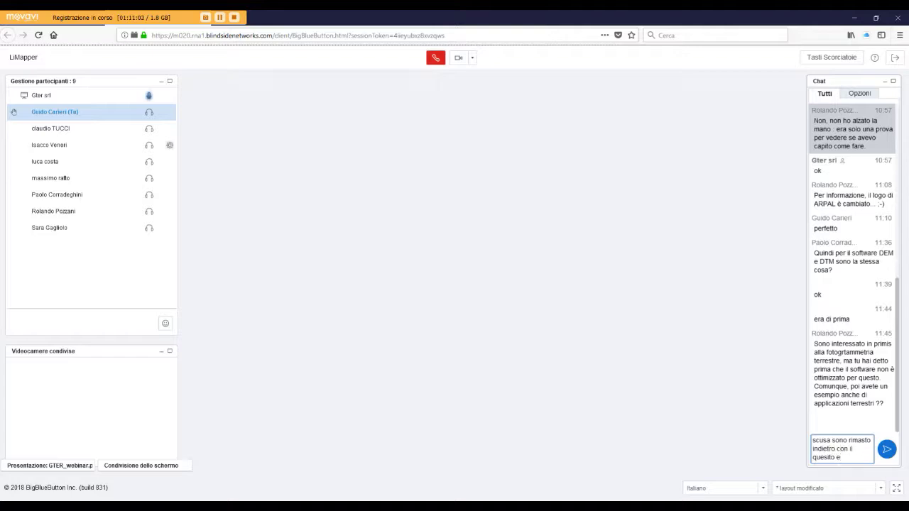
pyautogui.write('d approfito d')
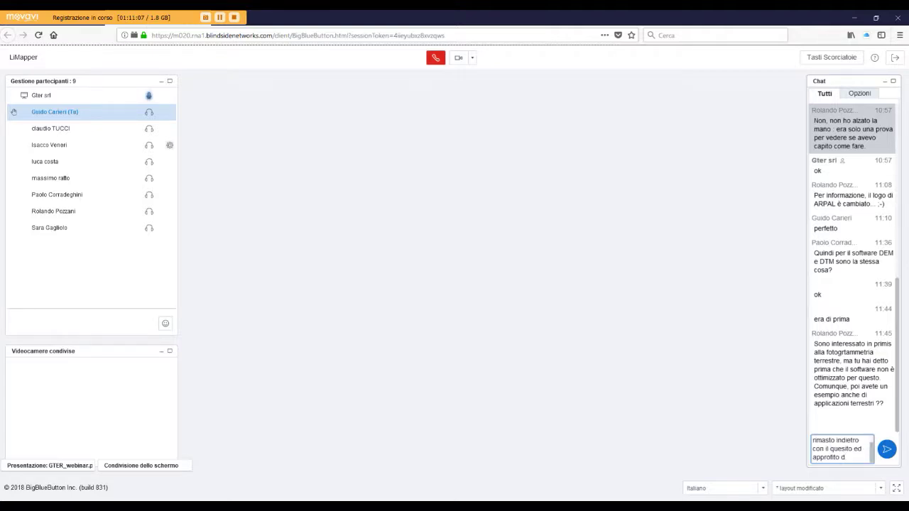
pyautogui.write('el moment')
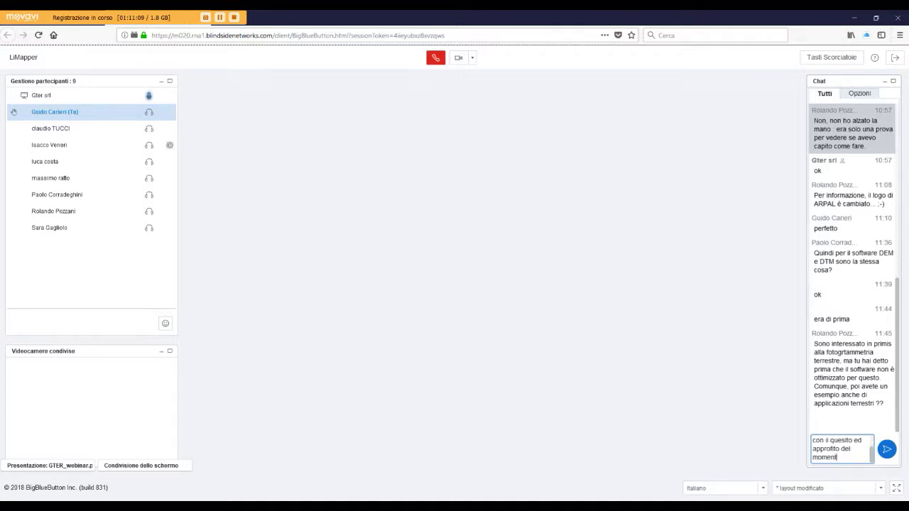
pyautogui.write('o per rpropo')
pyautogui.write('rio')
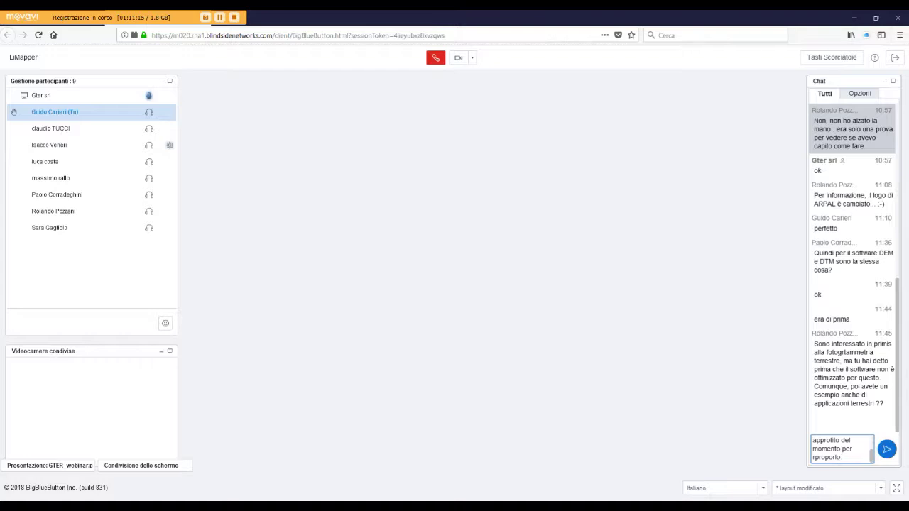
# - Complete the question with "quando parlavavi dell'esportazione tra i diversi modelli chiedevo se esporta anche modelli compatibili con lidar 369", send it and follow with "360"
pyautogui.write('quando parlava')
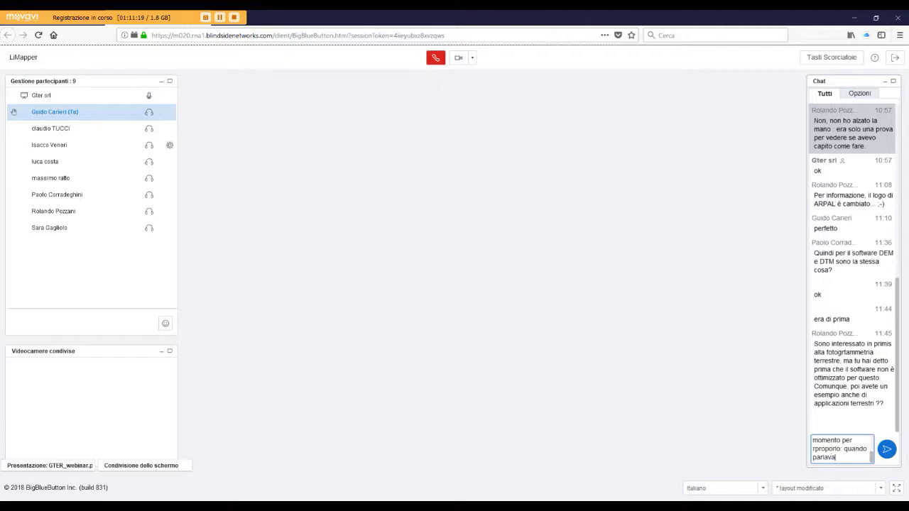
pyautogui.write("vi dell'esportazione tra")
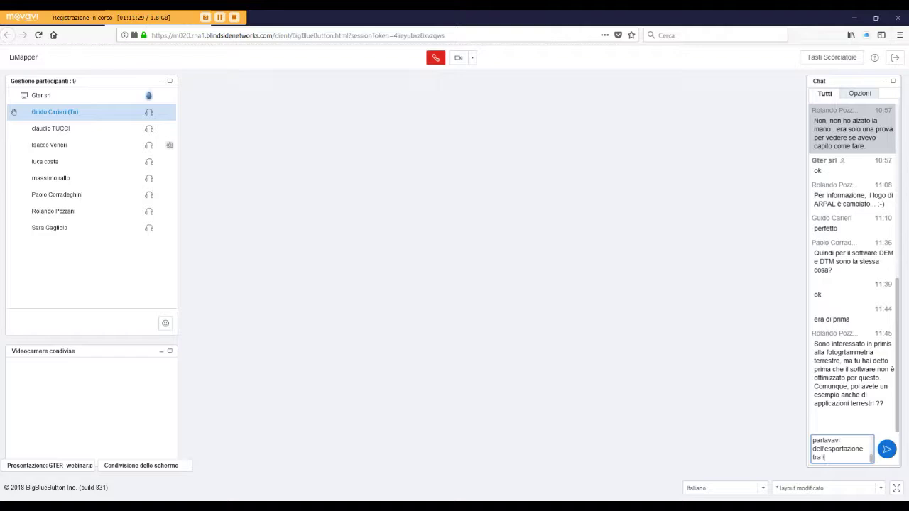
pyautogui.write(' i diversi modelli')
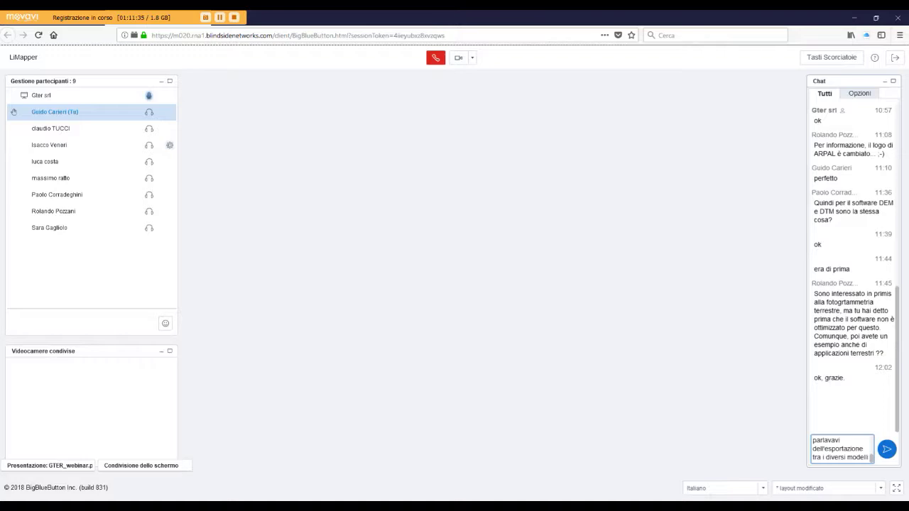
pyautogui.write(' chiede')
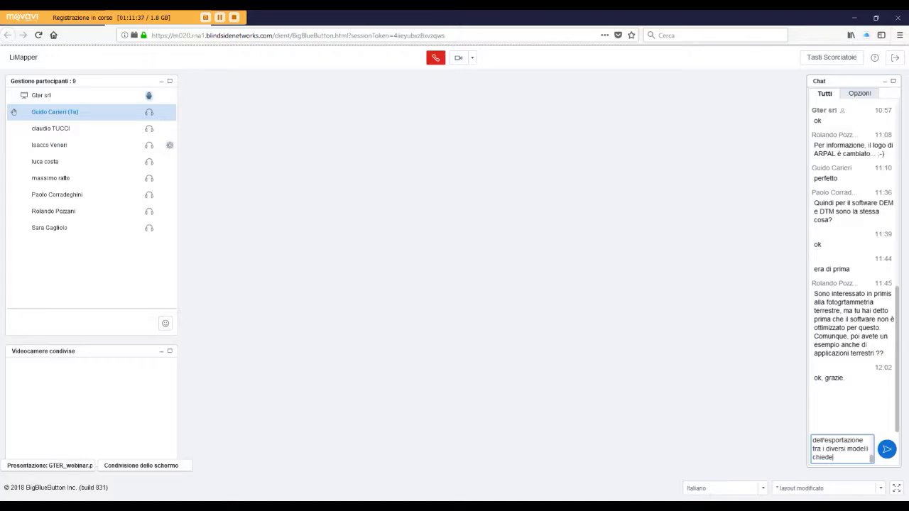
pyautogui.write('vo se es')
pyautogui.write('porta anche')
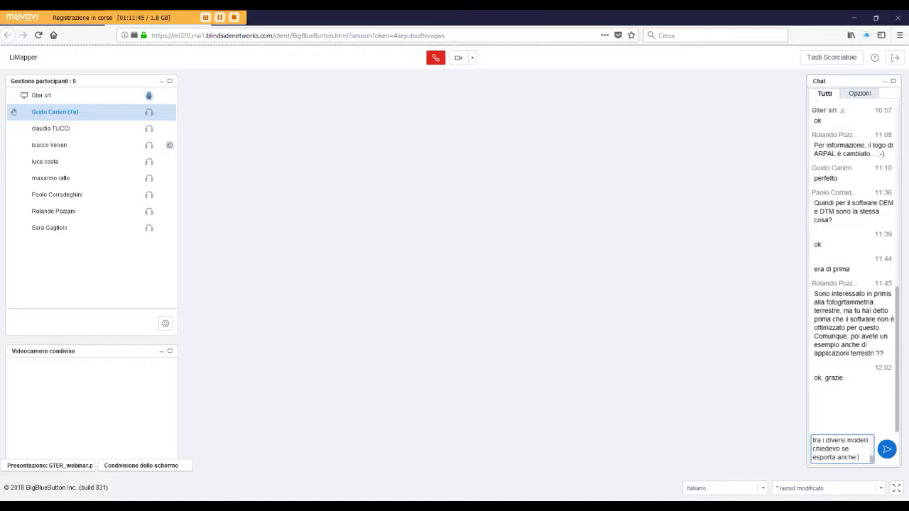
pyautogui.write('modelli')
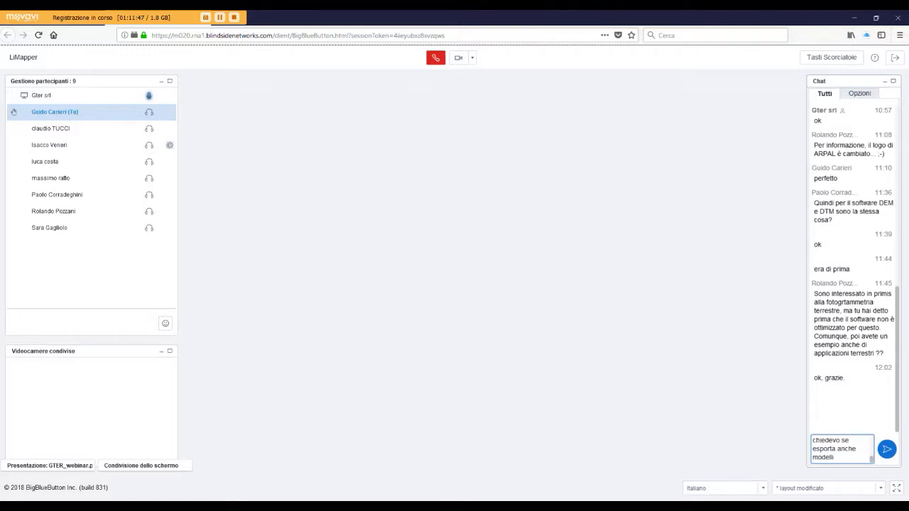
pyautogui.write(' compatibili con ')
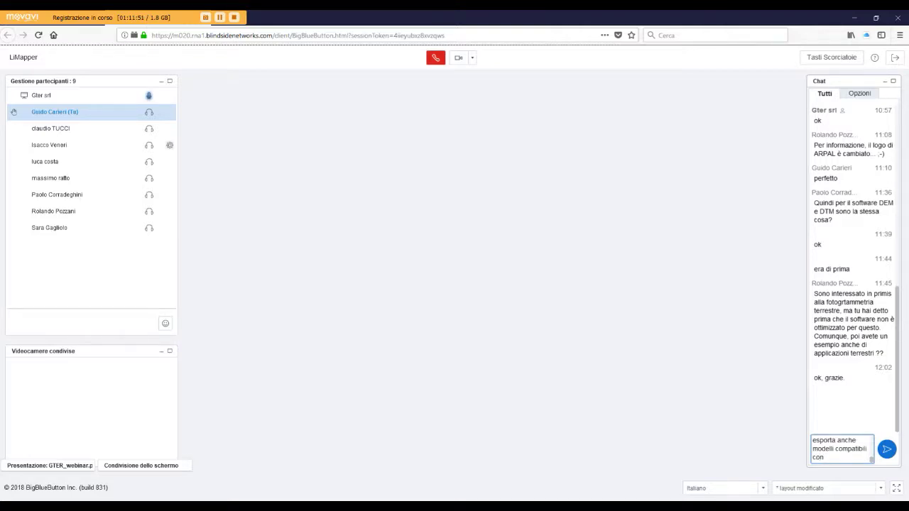
pyautogui.write('lidar 369')
pyautogui.press('Return')
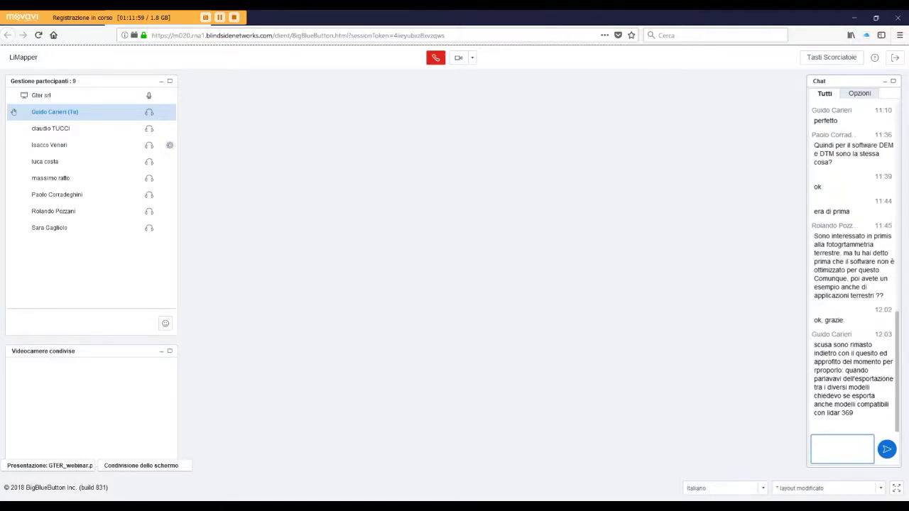
pyautogui.write('360')
pyautogui.press('Return')
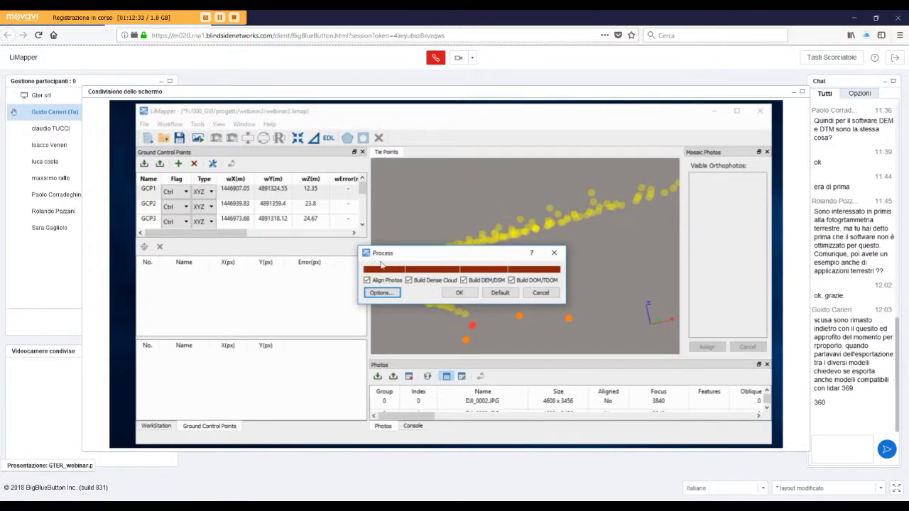
# - Limit the process to Align Photos by disabling Build Dense Cloud, Build DEM/DSM and Build DOM/TDOM
pyautogui.click(408, 280)
pyautogui.click(463, 280)
pyautogui.click(510, 280)
# - Review the Align Photos options, including the pair selection mode, and accept them as they are
pyautogui.click(386, 294)
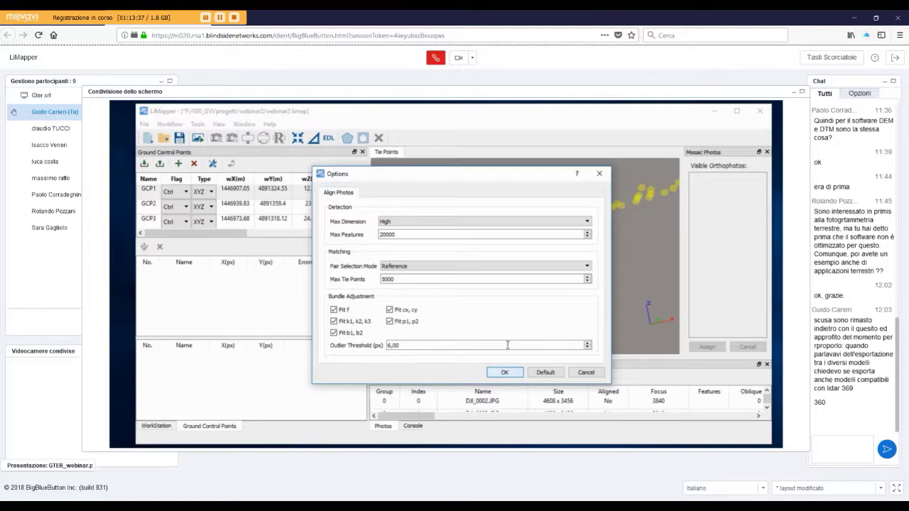
pyautogui.click(513, 267)
pyautogui.click(513, 267)
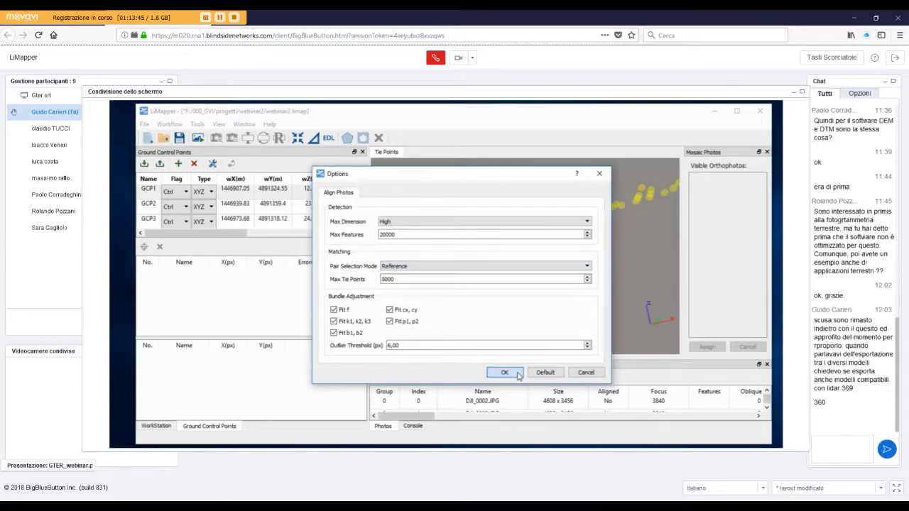
pyautogui.click(518, 376)
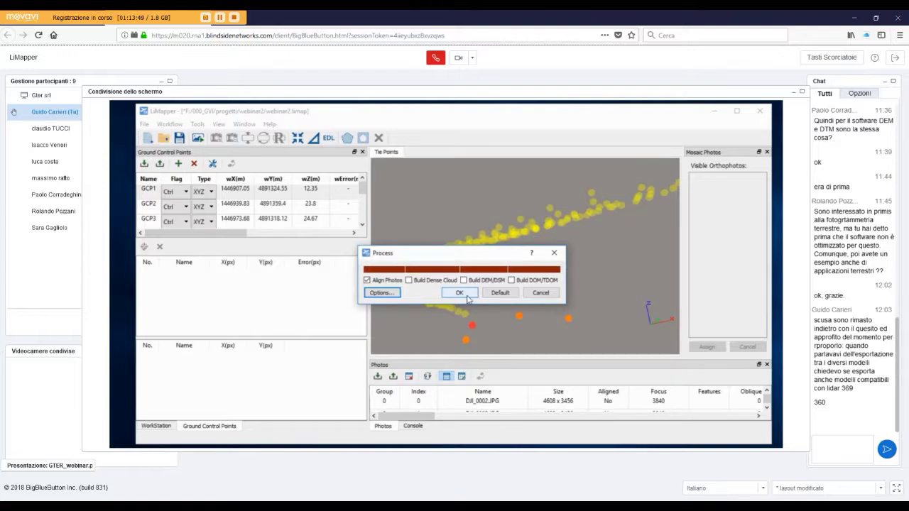
# - Set Max Dimension to Low in the Align Photos options and start the photo alignment process
pyautogui.click(392, 293)
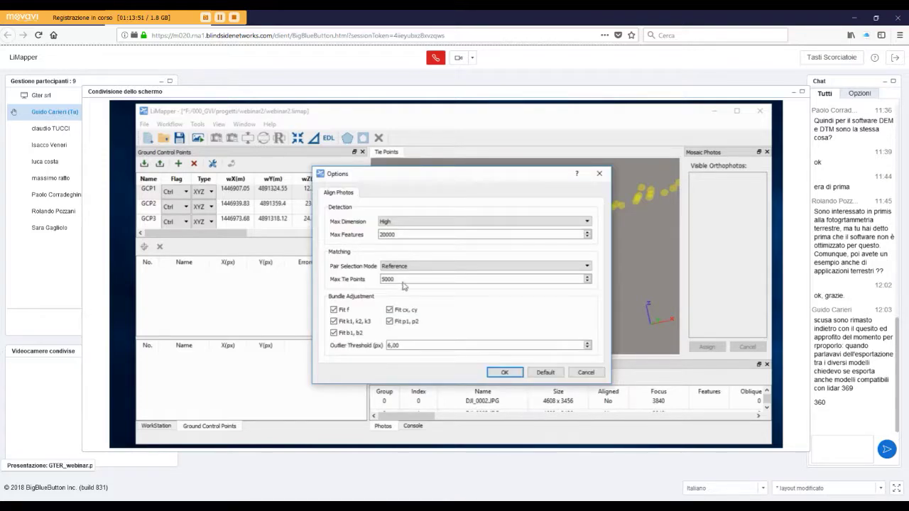
pyautogui.click(447, 224)
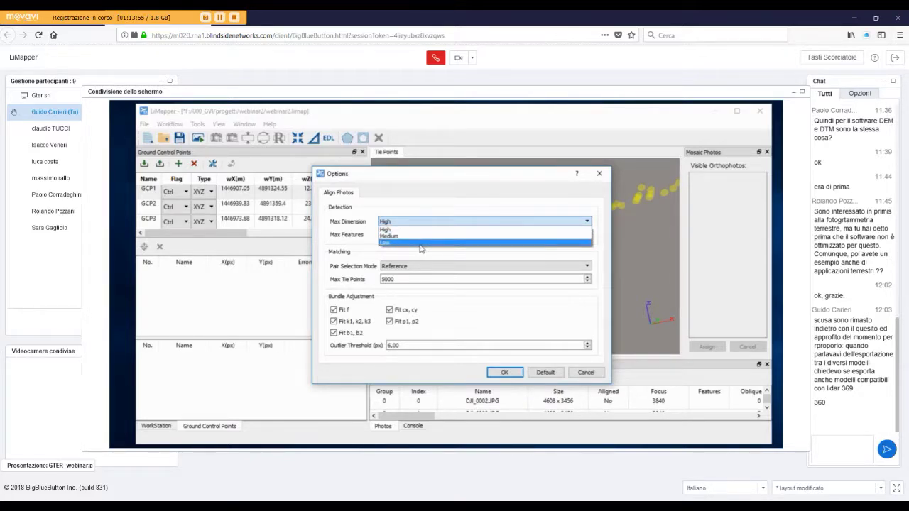
pyautogui.click(421, 242)
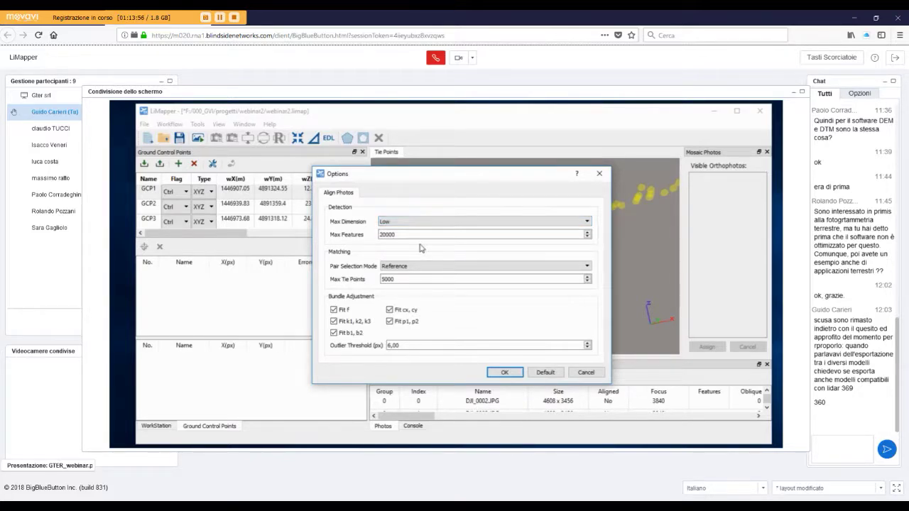
pyautogui.click(504, 373)
pyautogui.click(456, 291)
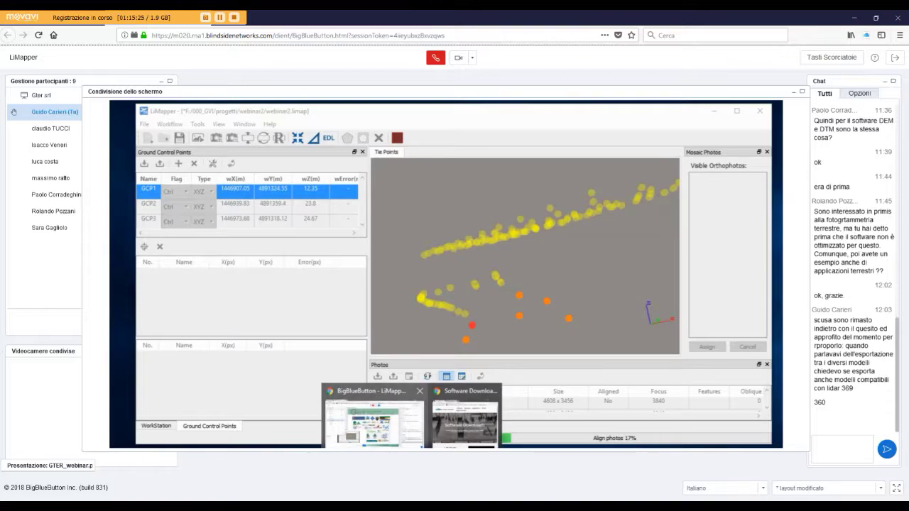
# - Switch to the Chrome window with the LiMapper User Guide and open its Using GCP/MTP page
pyautogui.click(455, 437)
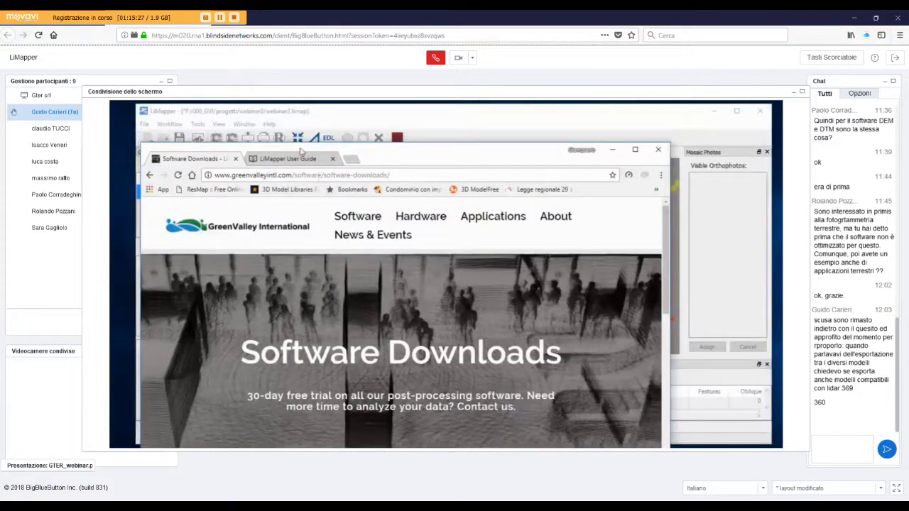
pyautogui.click(310, 158)
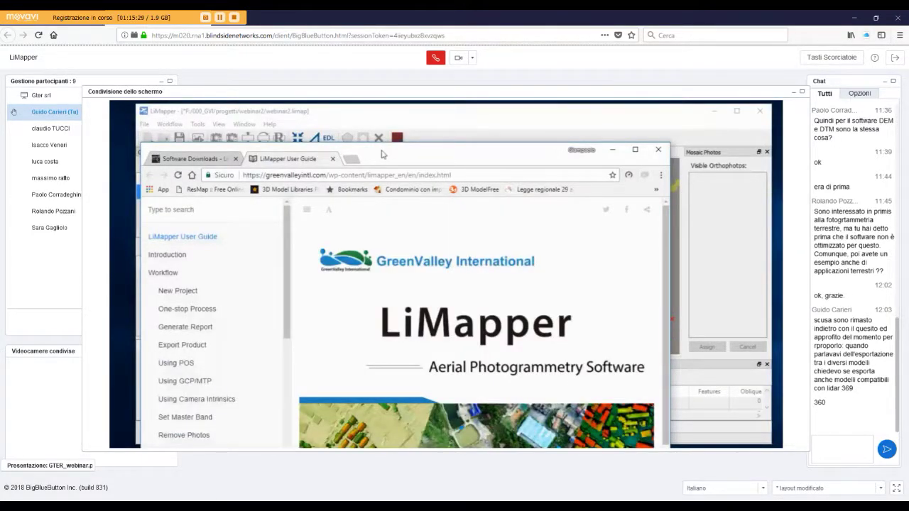
pyautogui.moveTo(381, 155); pyautogui.dragTo(405, 116)
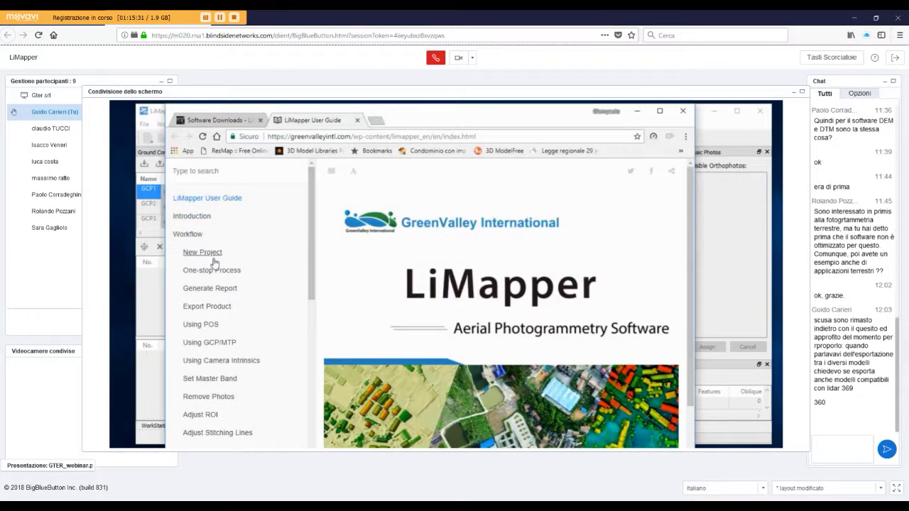
pyautogui.click(230, 346)
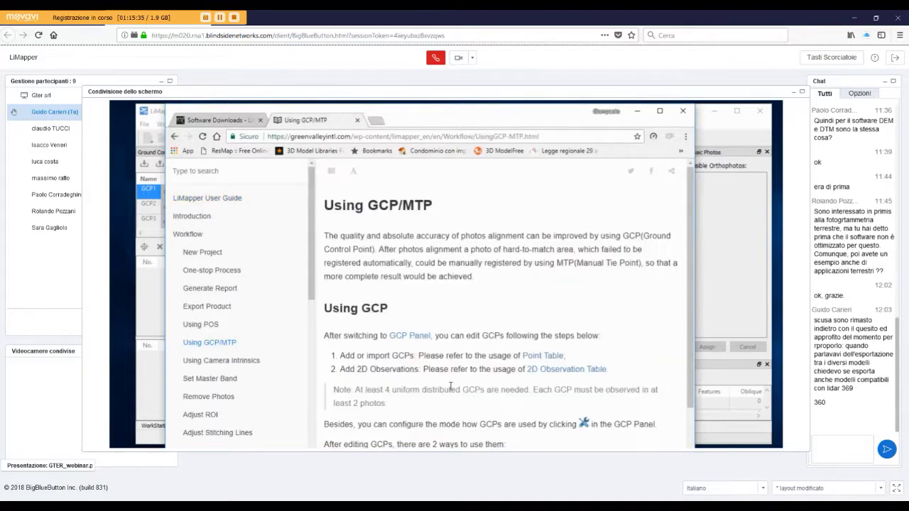
# - Read the Using GCP and Using MTP sections, and open the linked GCP Panel reference page
pyautogui.scroll(-1, 450, 383)
pyautogui.scroll(1, 450, 389)
pyautogui.scroll(-2, 479, 363)
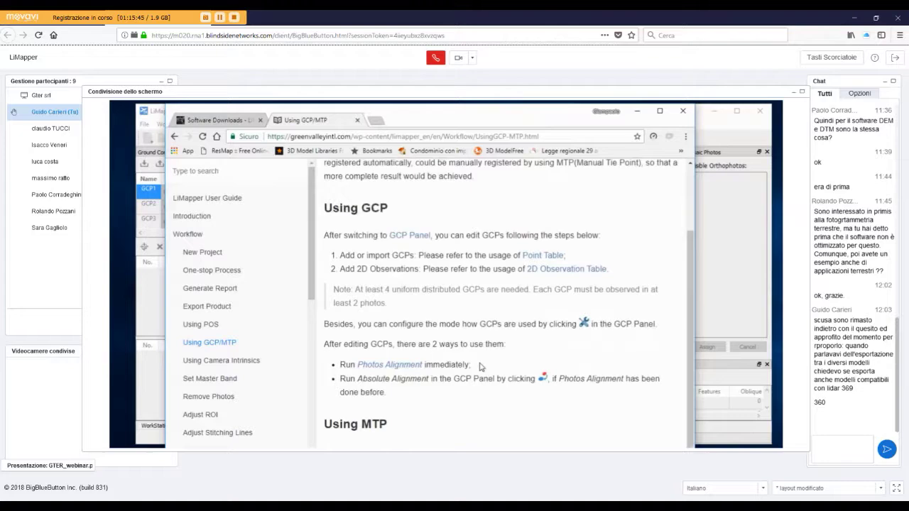
pyautogui.scroll(-1, 481, 365)
pyautogui.scroll(-1, 480, 366)
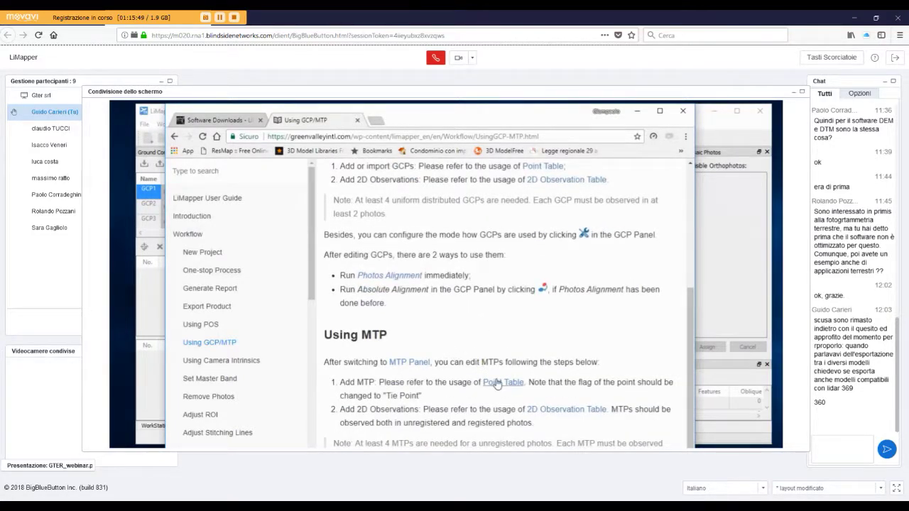
pyautogui.scroll(5, 518, 369)
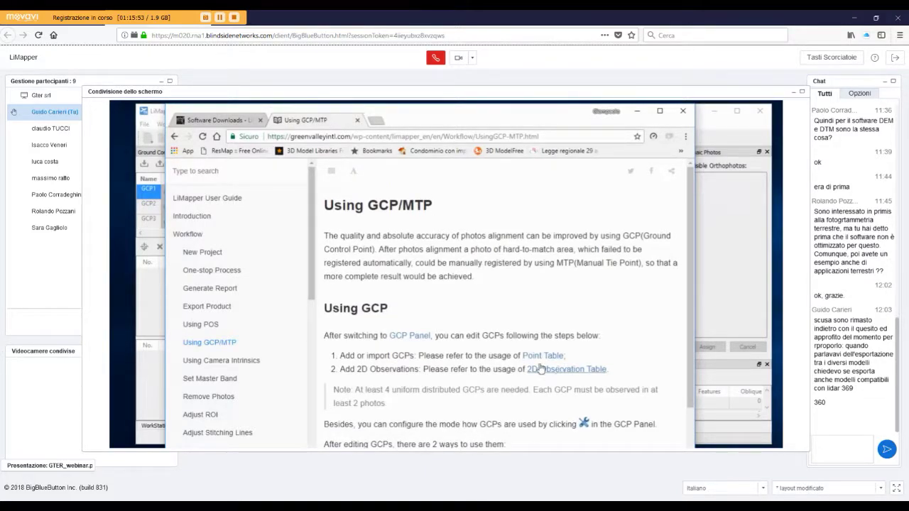
pyautogui.click(401, 342)
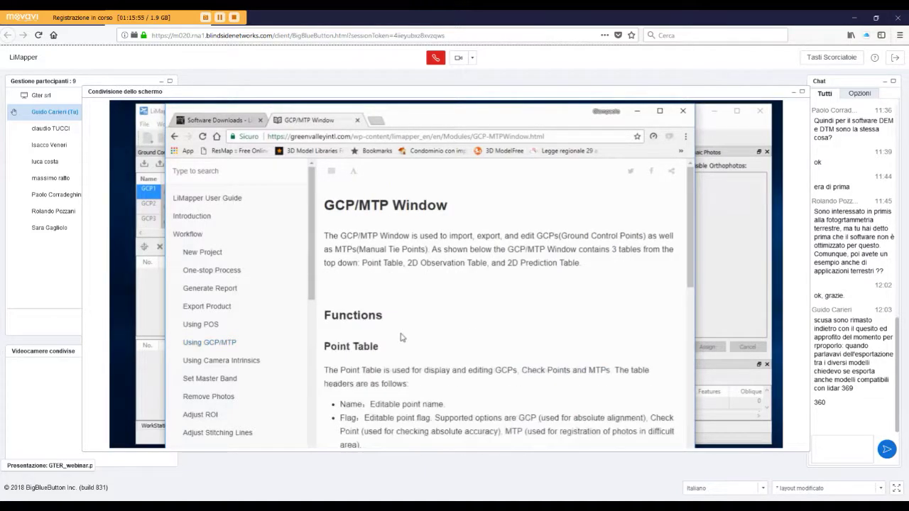
# - Read the GCP/MTP Window guide page from its overview through the 2D Prediction Table section, and minimize the LiMapper window
pyautogui.scroll(-2, 513, 377)
pyautogui.scroll(1, 511, 380)
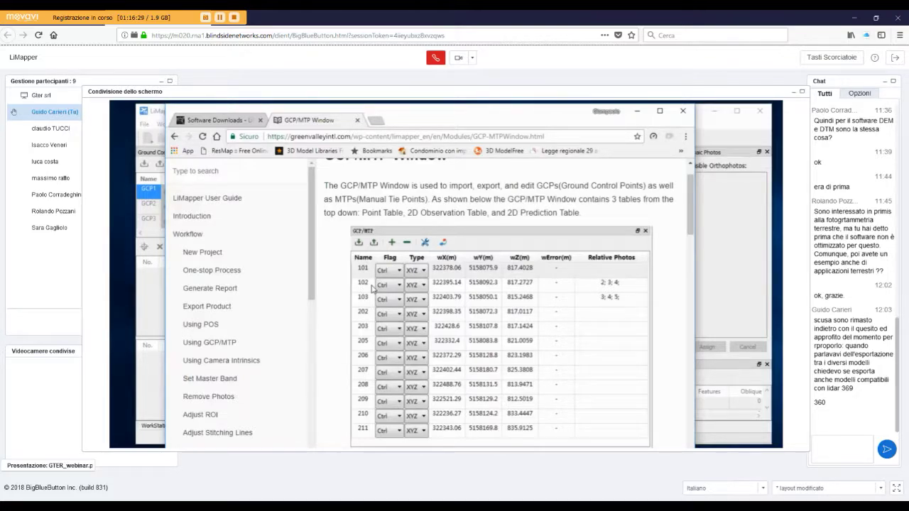
pyautogui.scroll(-5, 370, 291)
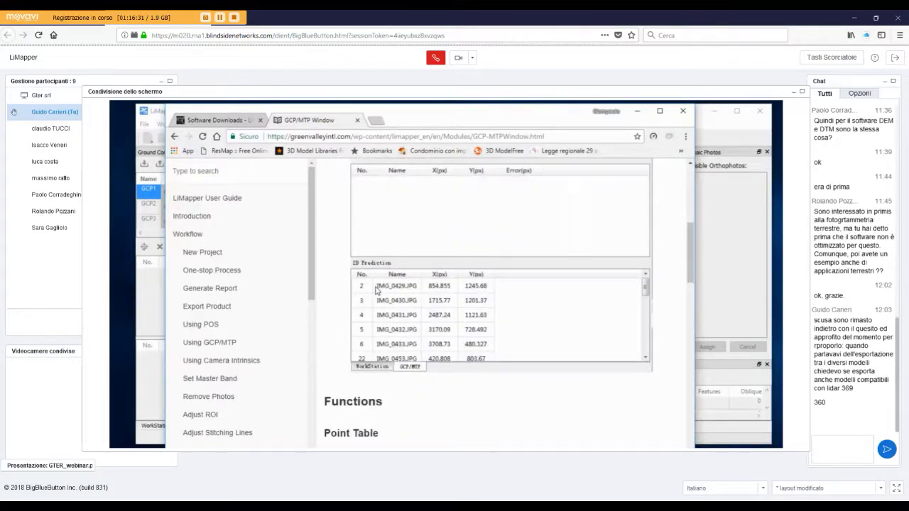
pyautogui.scroll(-3, 376, 289)
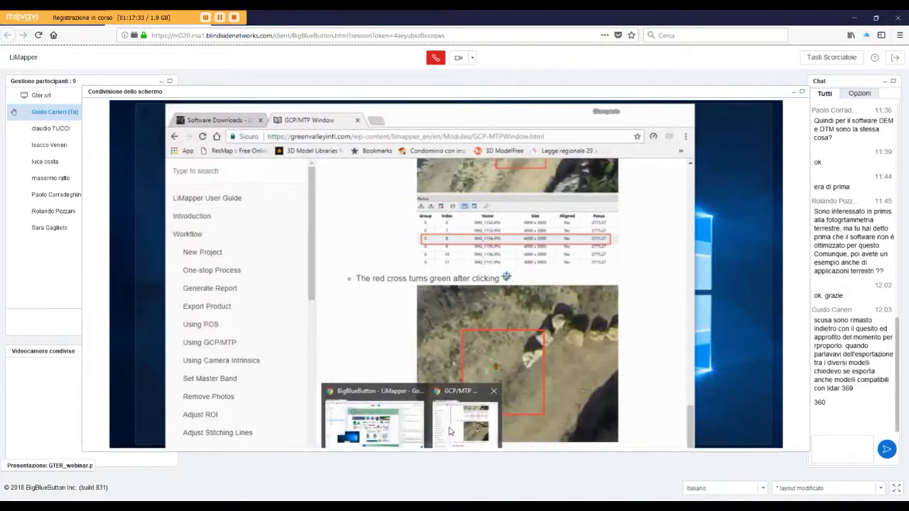
pyautogui.click(450, 430)
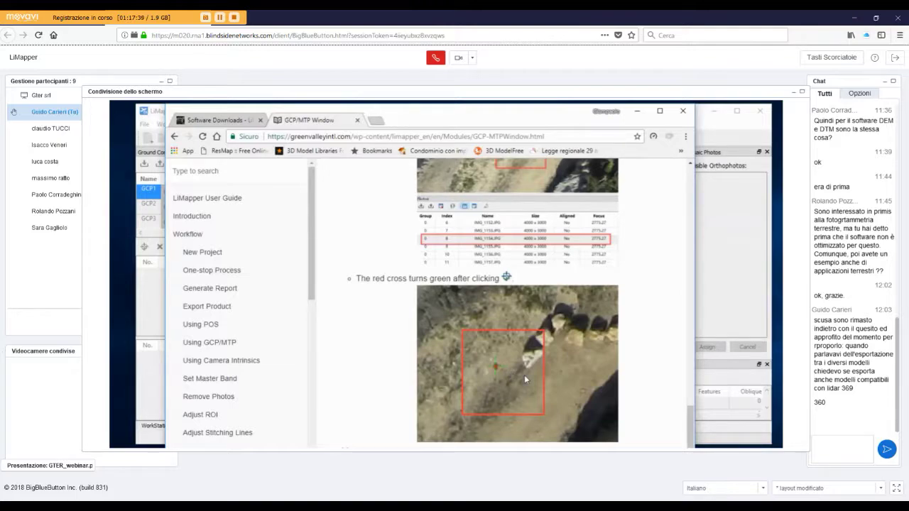
pyautogui.scroll(-3, 526, 379)
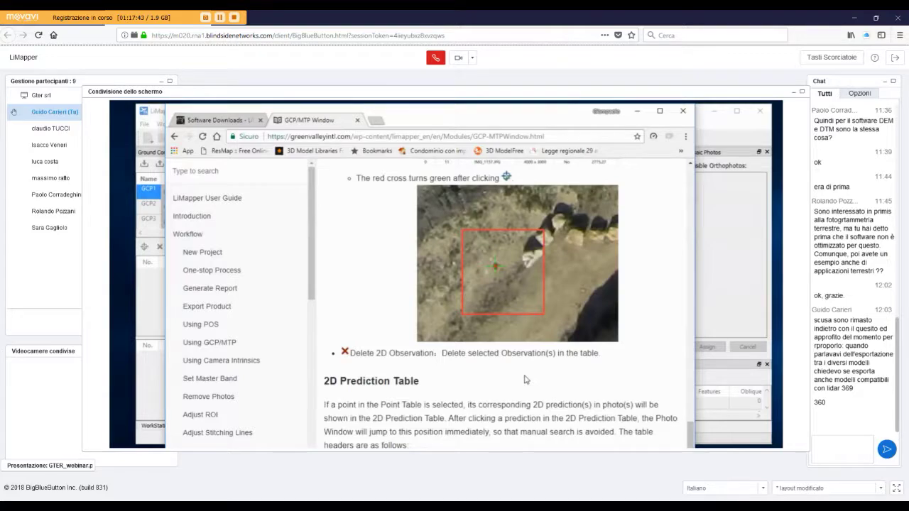
pyautogui.scroll(-7, 525, 379)
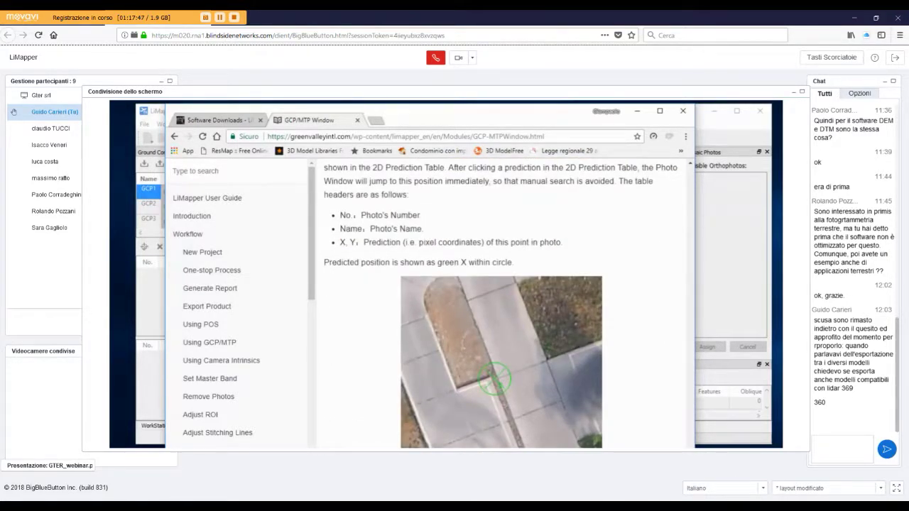
pyautogui.scroll(6, 497, 305)
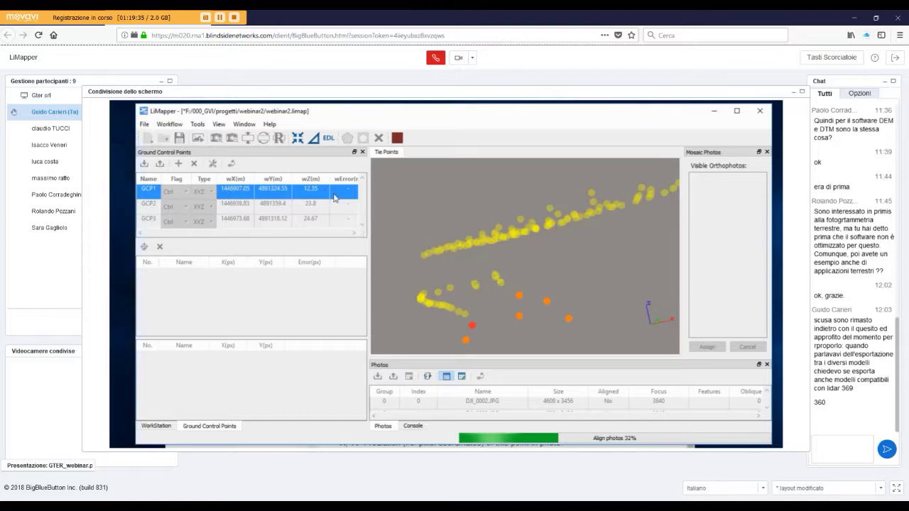
pyautogui.click(713, 112)
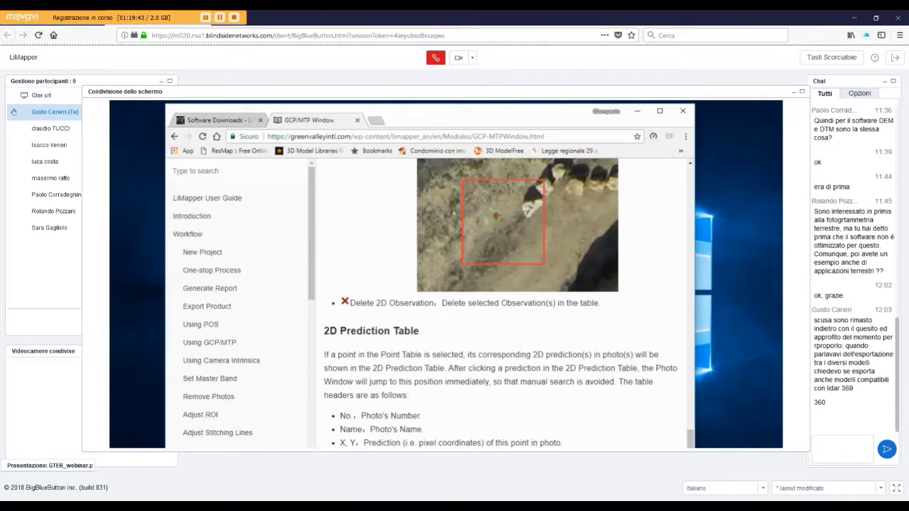
pyautogui.moveTo(436, 448)
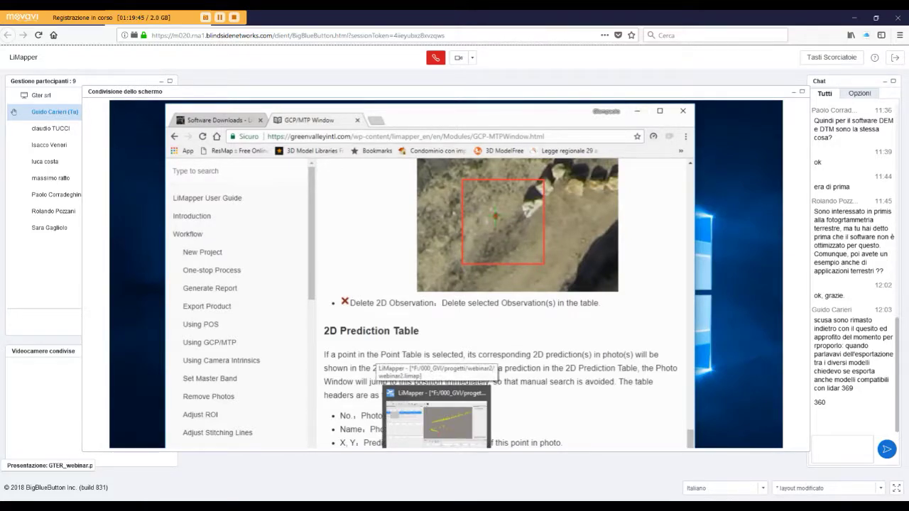
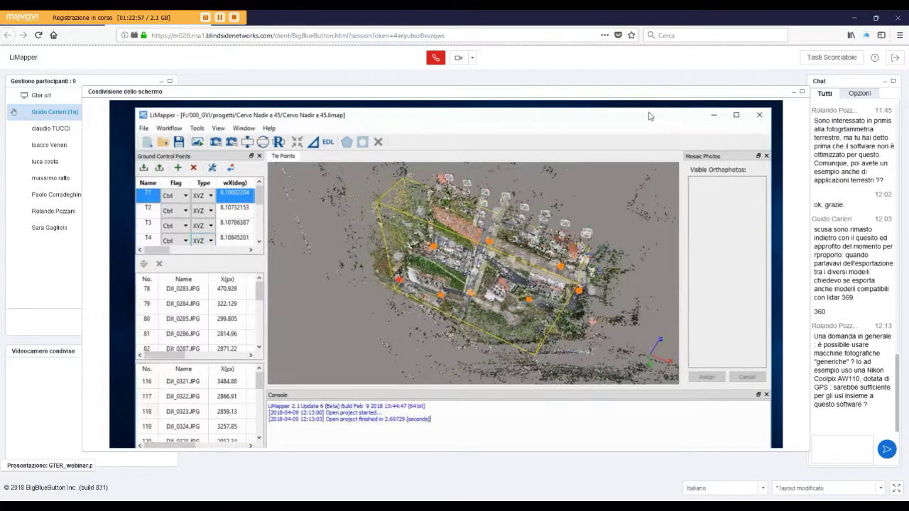
# - Switch to LiMapper's Cervo Nadir e 45 project and hide the GPS positions in the tie points view
pyautogui.moveTo(650, 112); pyautogui.dragTo(650, 105)
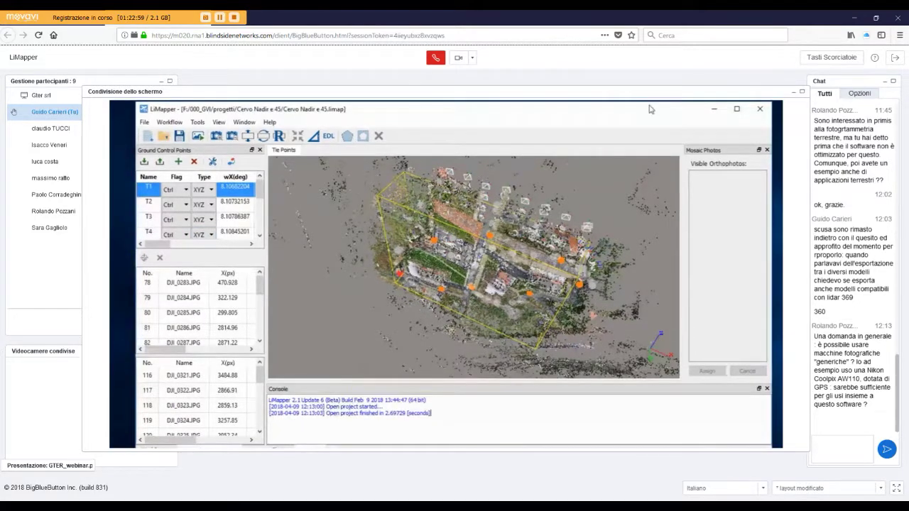
pyautogui.click(219, 121)
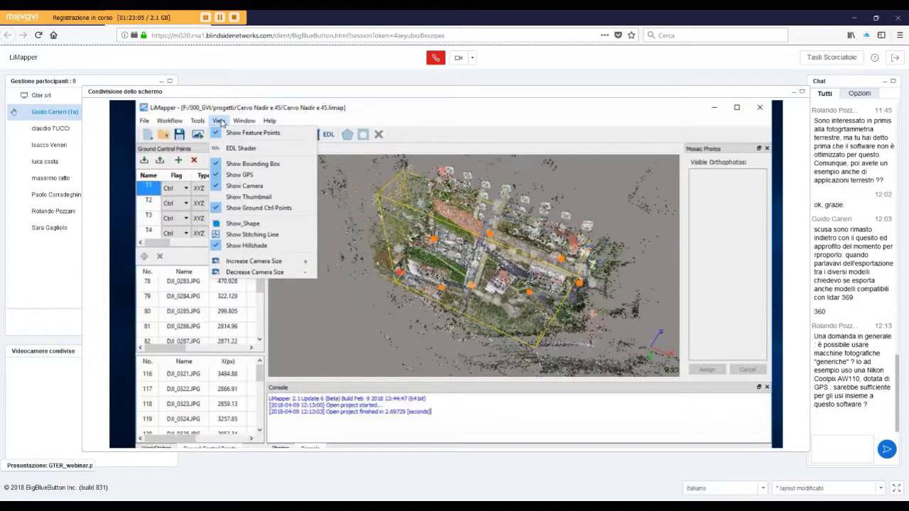
pyautogui.click(291, 110)
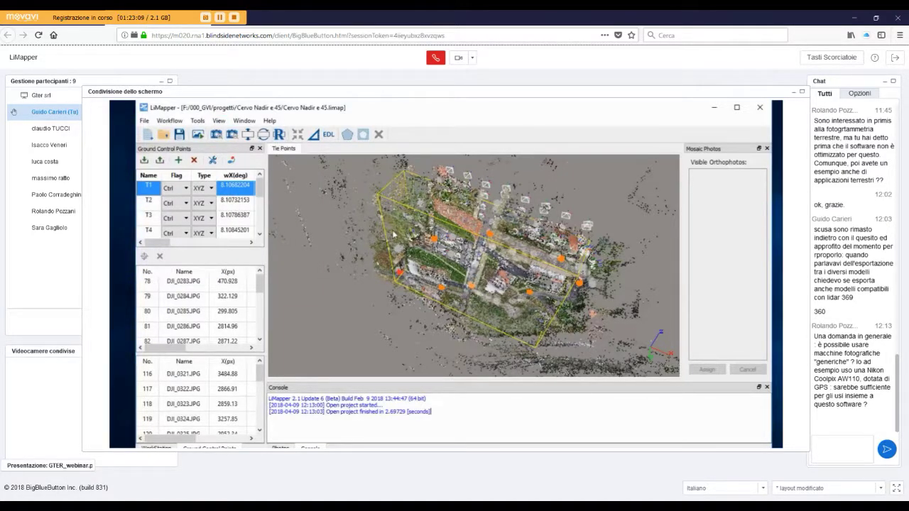
pyautogui.moveTo(394, 234); pyautogui.dragTo(393, 302)
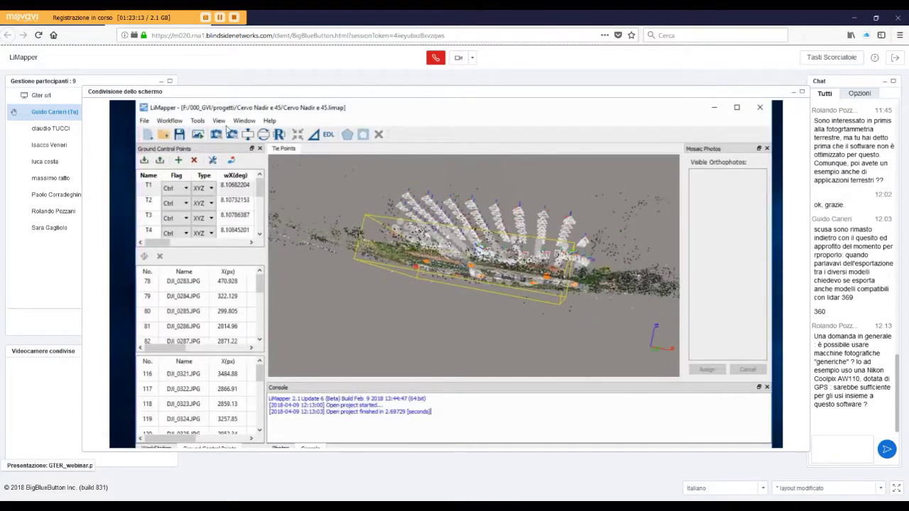
pyautogui.click(219, 122)
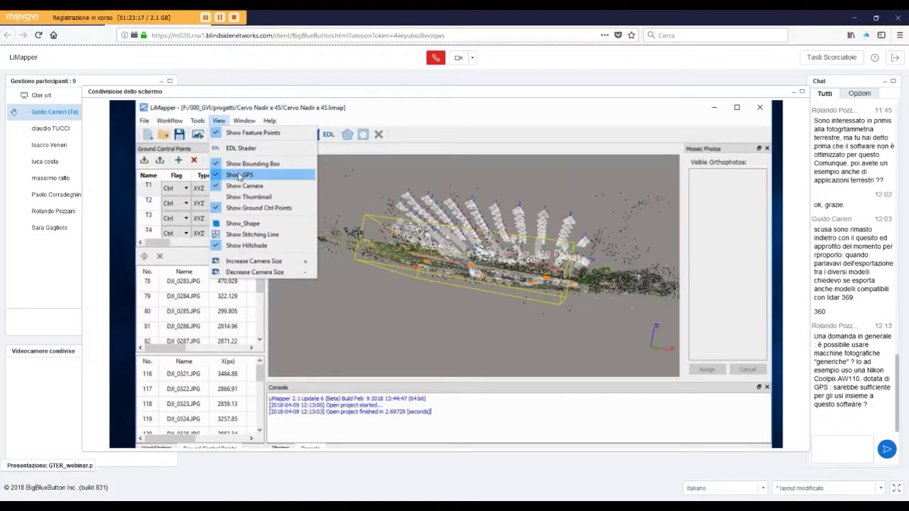
pyautogui.click(239, 175)
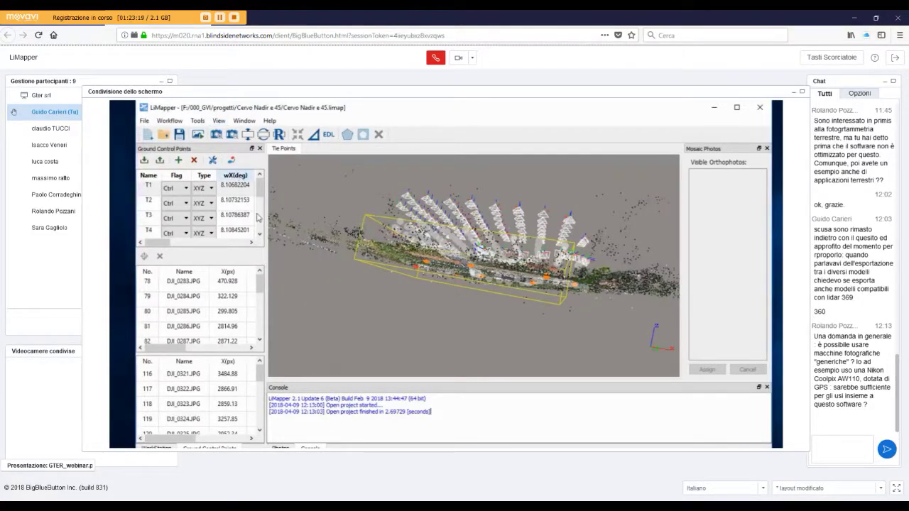
# - Select ground control point T1, open its predicted photo DJI_0321.JPG and hide the feature points
pyautogui.click(144, 188)
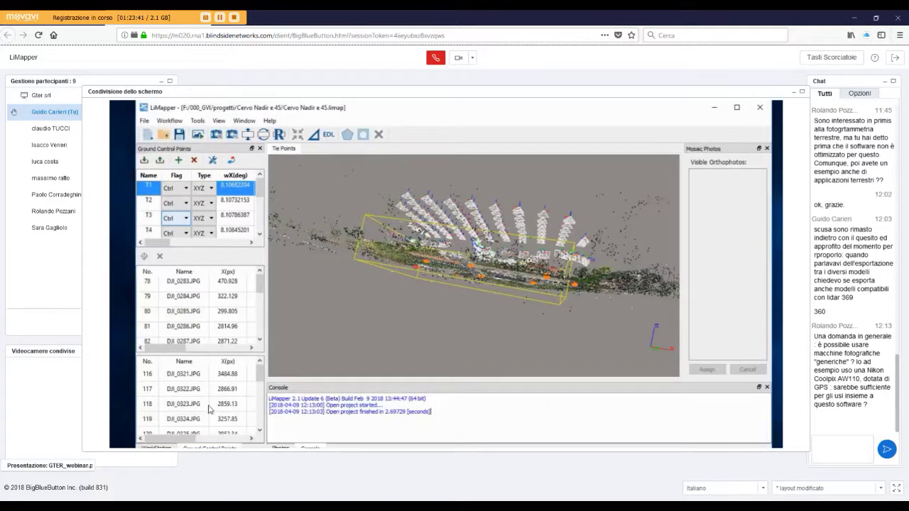
pyautogui.click(148, 375)
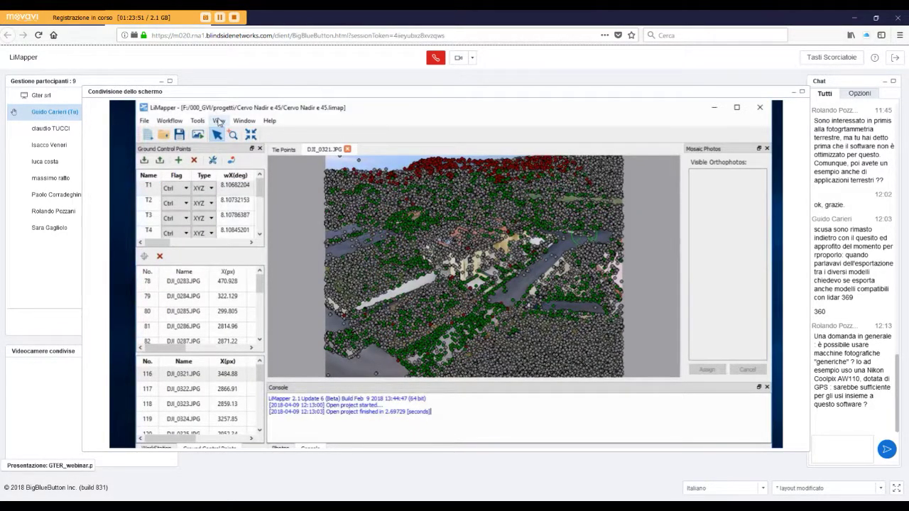
pyautogui.click(219, 122)
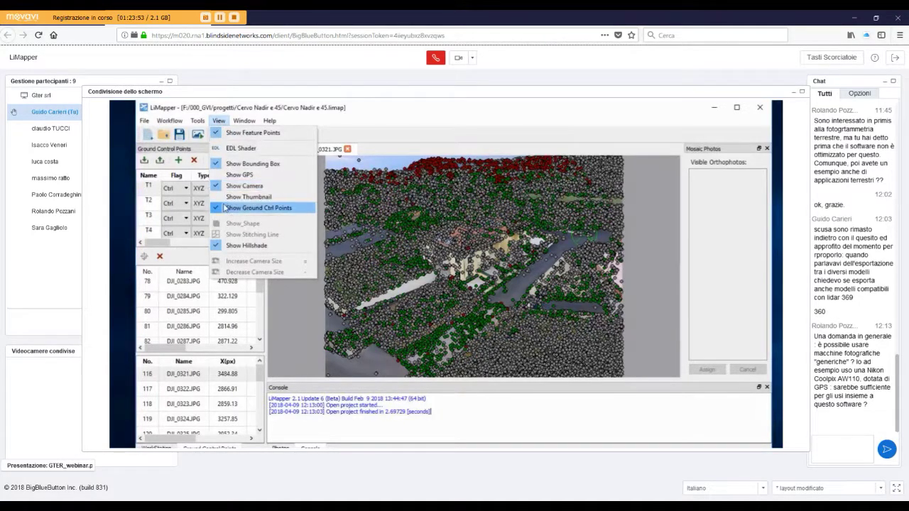
pyautogui.click(216, 135)
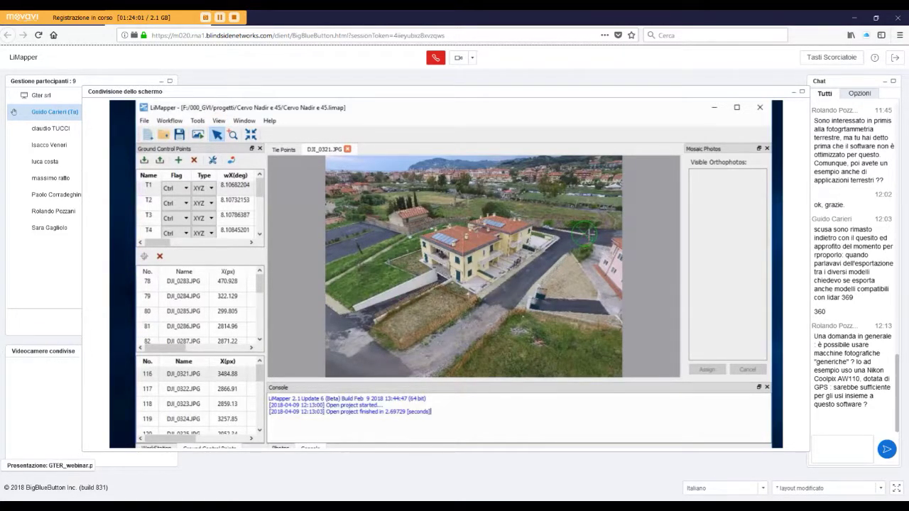
# - Add a T1 observation at the yellow marker on the kerb in DJI_0321.JPG, and open the predicted photo DJI_0322.JPG
pyautogui.scroll(2, 583, 233)
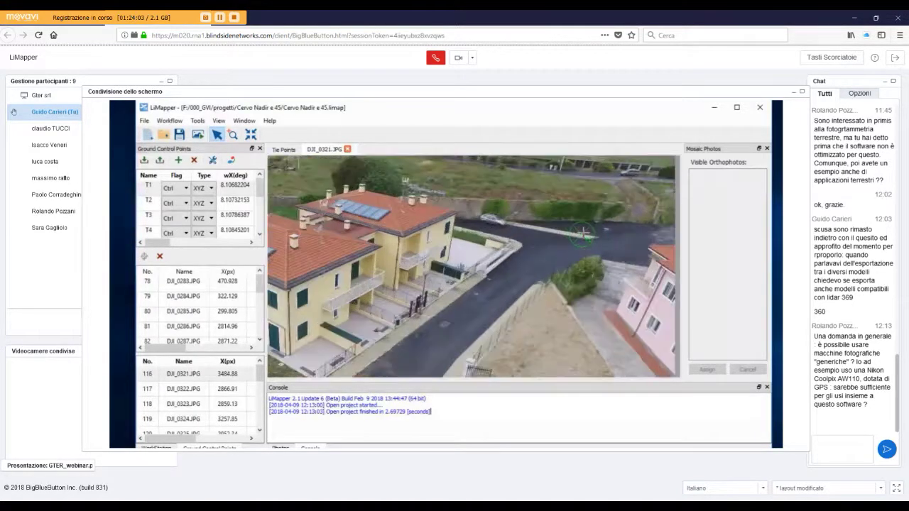
pyautogui.scroll(1, 582, 233)
pyautogui.scroll(5, 581, 232)
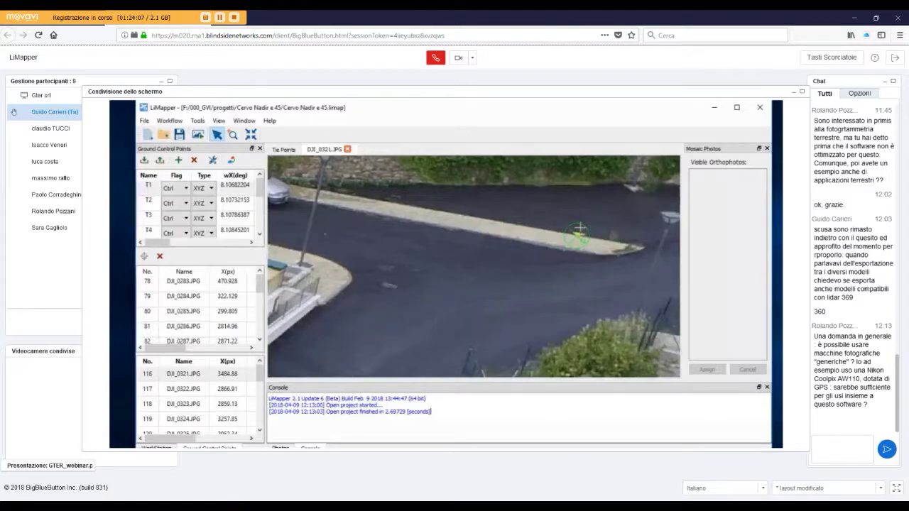
pyautogui.scroll(3, 580, 228)
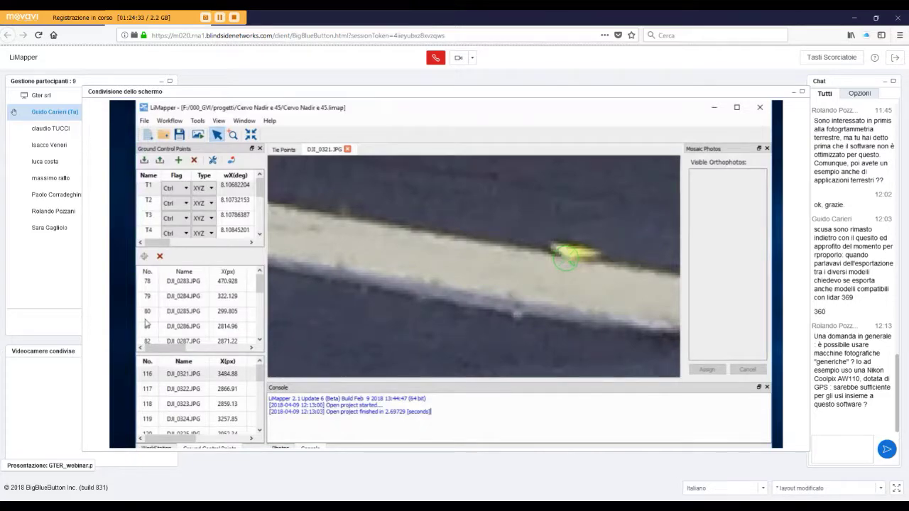
pyautogui.click(150, 377)
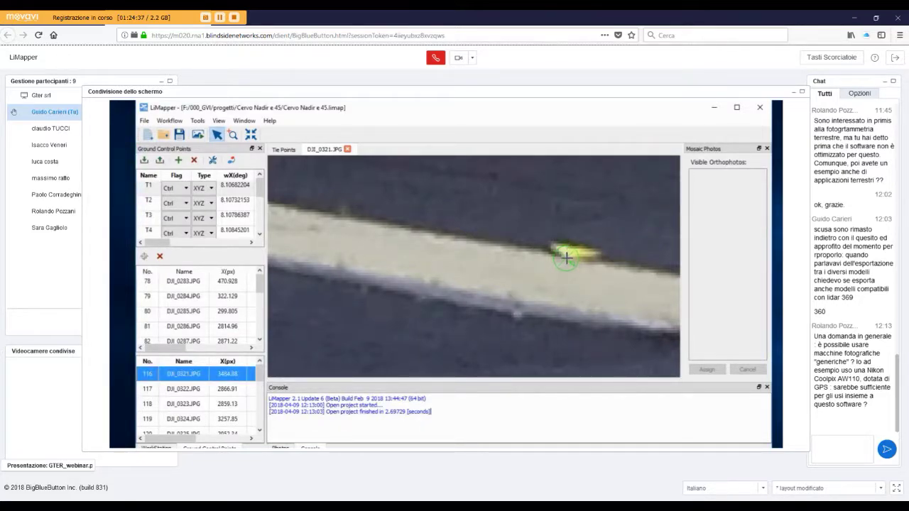
pyautogui.click(566, 257)
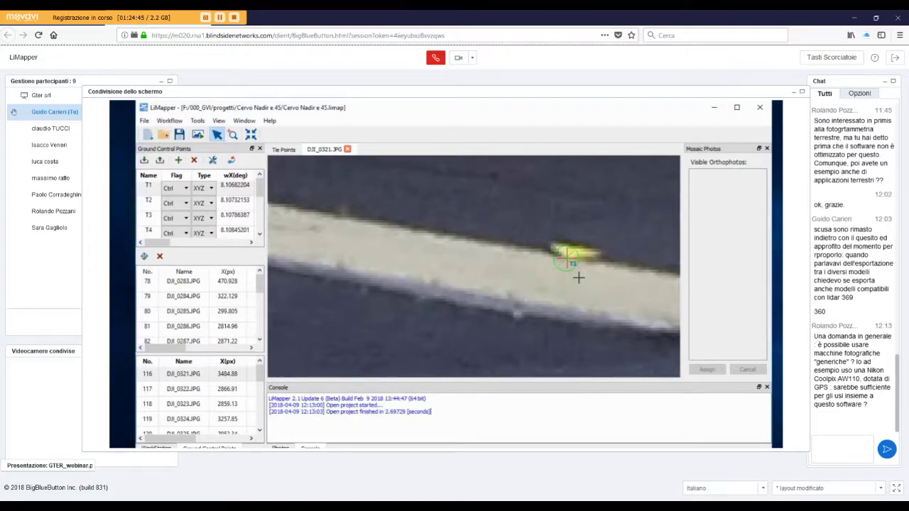
pyautogui.click(144, 257)
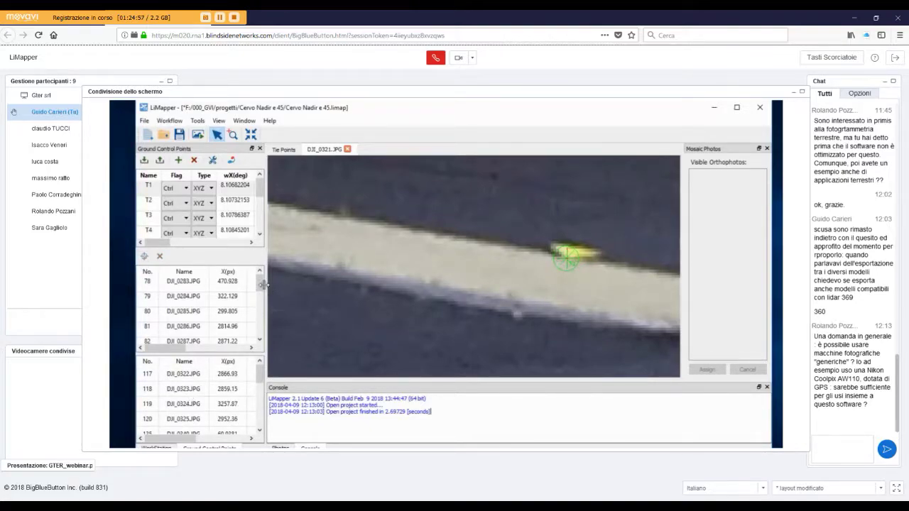
pyautogui.moveTo(260, 288); pyautogui.dragTo(262, 339)
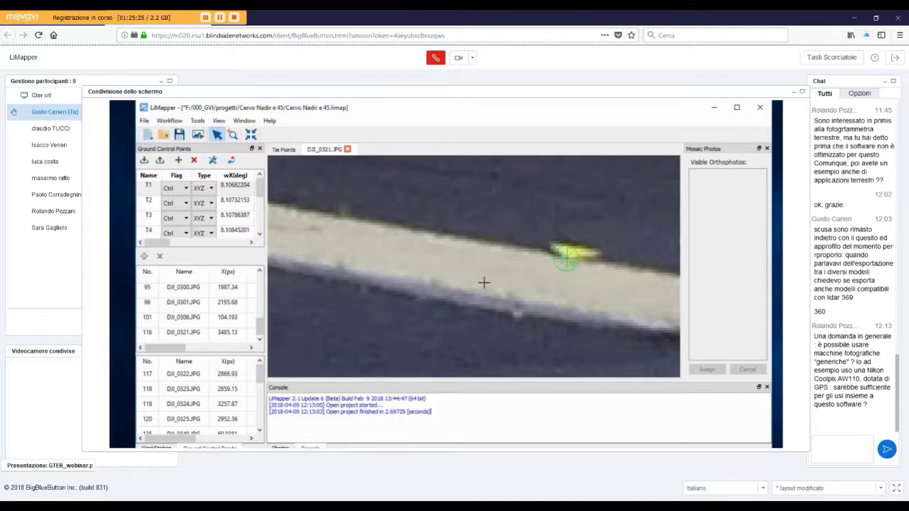
pyautogui.click(150, 376)
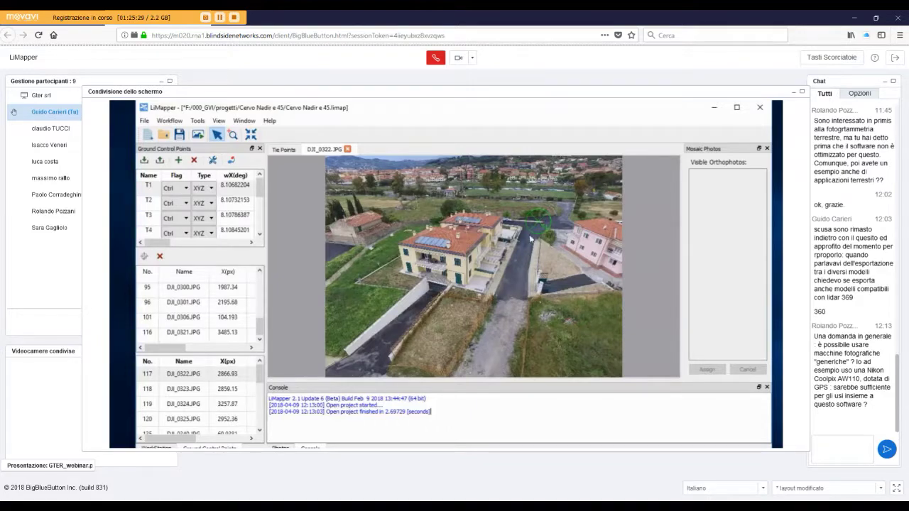
# - Select ground control point T2, open its predicted photo DJI_0294.JPG and examine the predicted position against the yellow marker beside the wall
pyautogui.click(150, 202)
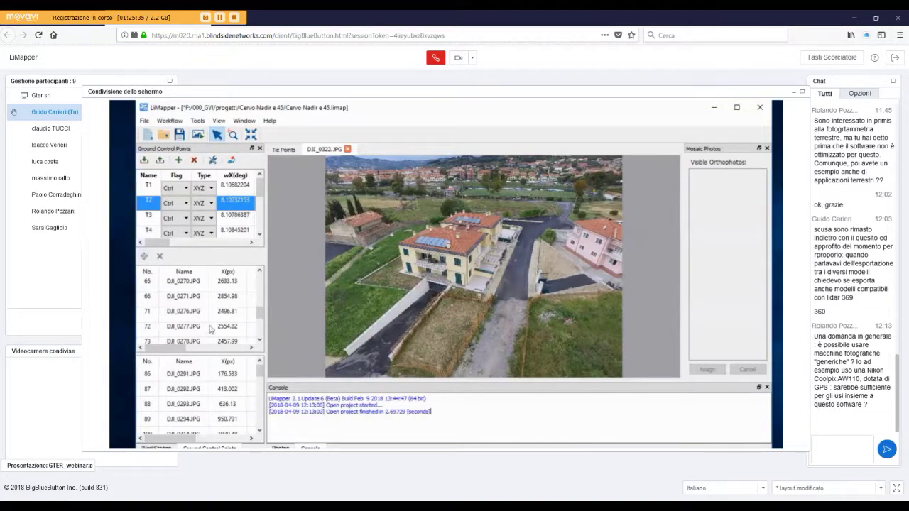
pyautogui.click(260, 297)
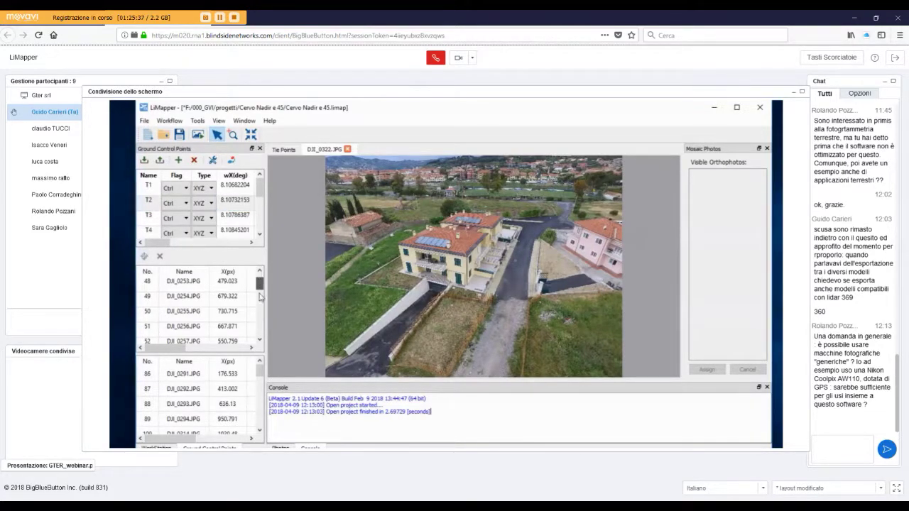
pyautogui.click(260, 338)
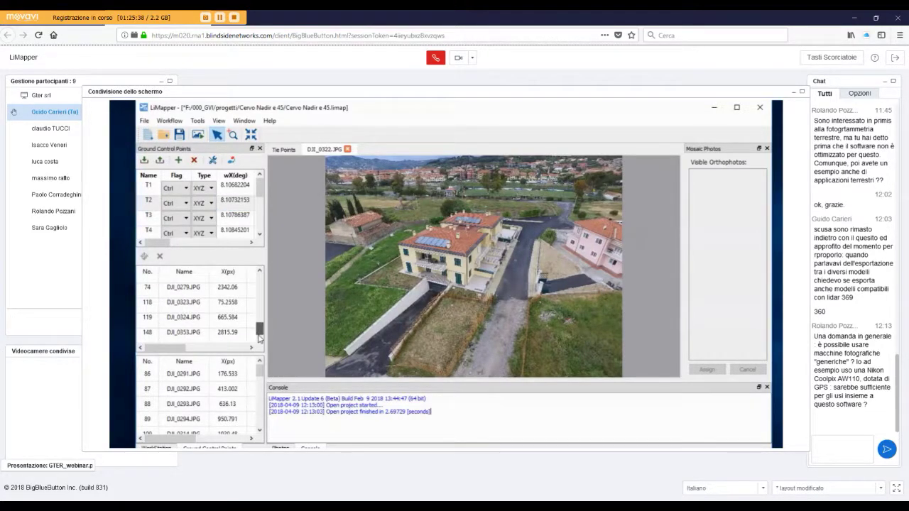
pyautogui.click(143, 421)
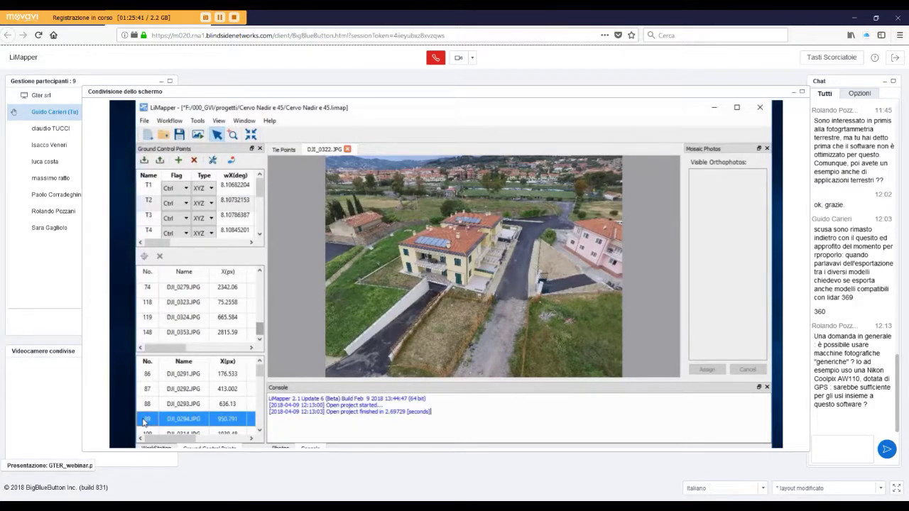
pyautogui.doubleClick(144, 422)
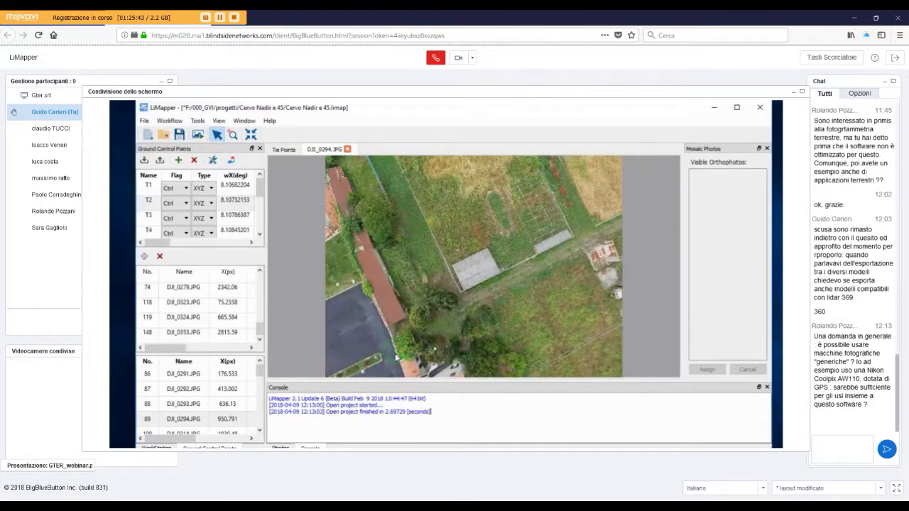
pyautogui.scroll(2, 396, 357)
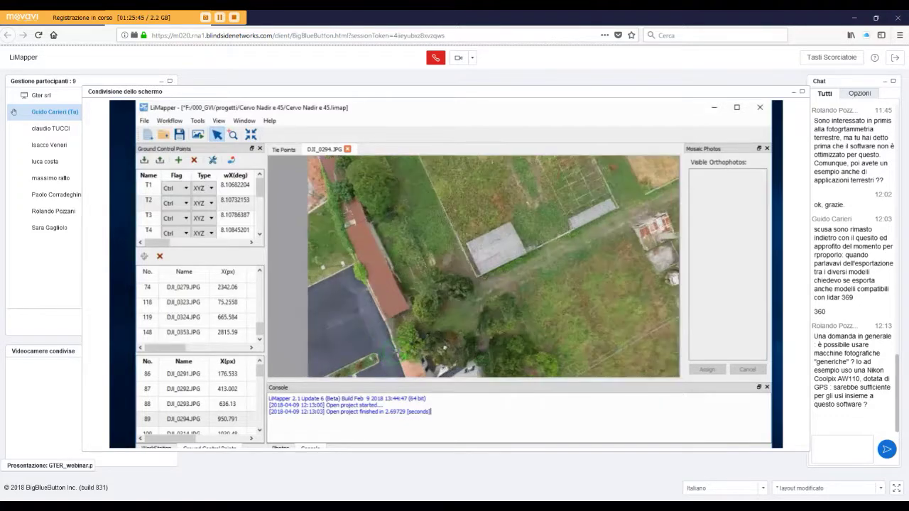
pyautogui.scroll(3, 391, 348)
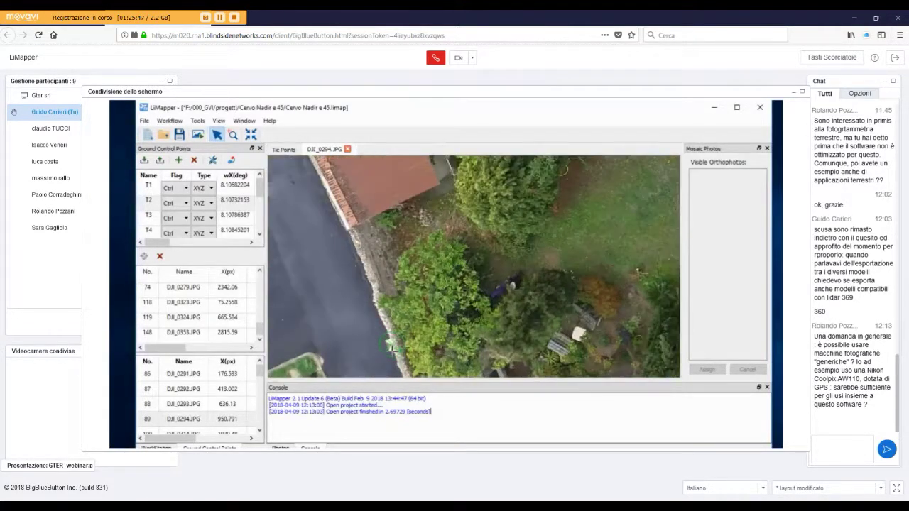
pyautogui.scroll(3, 390, 347)
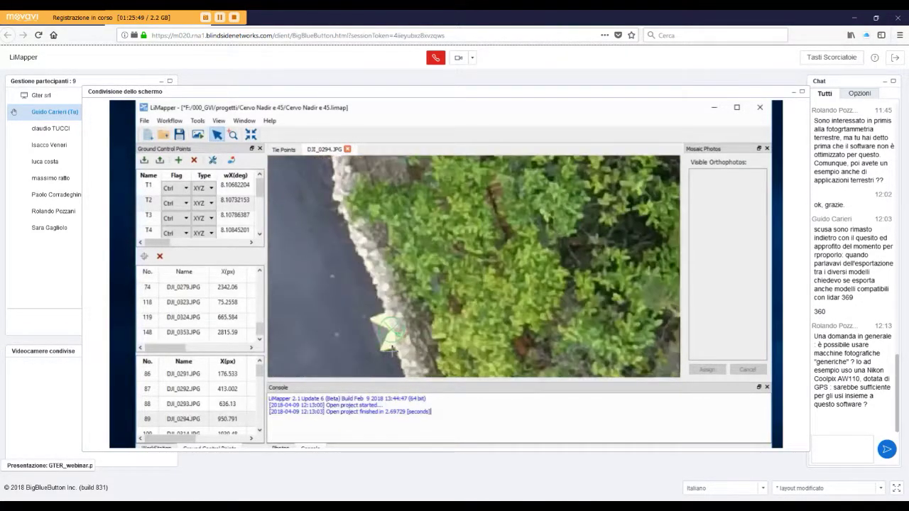
pyautogui.scroll(1, 391, 348)
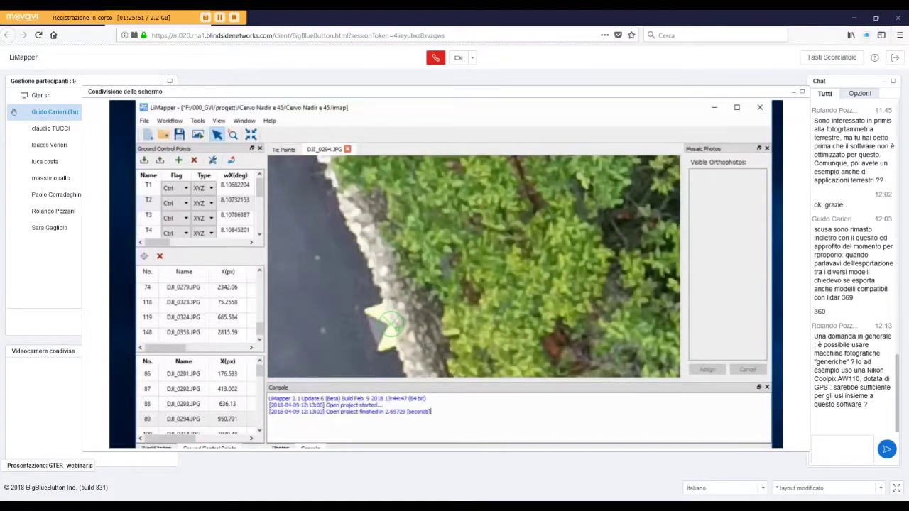
pyautogui.scroll(1, 402, 338)
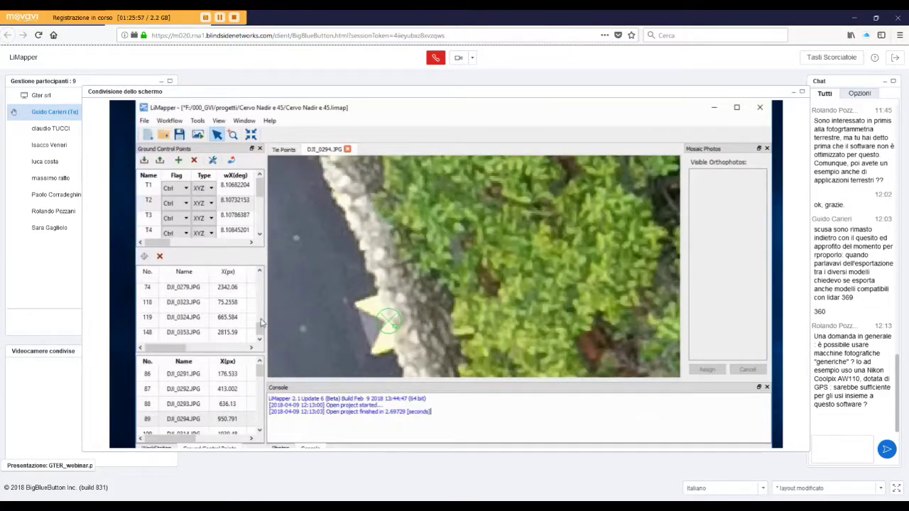
pyautogui.moveTo(259, 326)
pyautogui.mouseDown()
pyautogui.moveTo(260, 281)
pyautogui.moveTo(261, 335)
pyautogui.mouseUp()
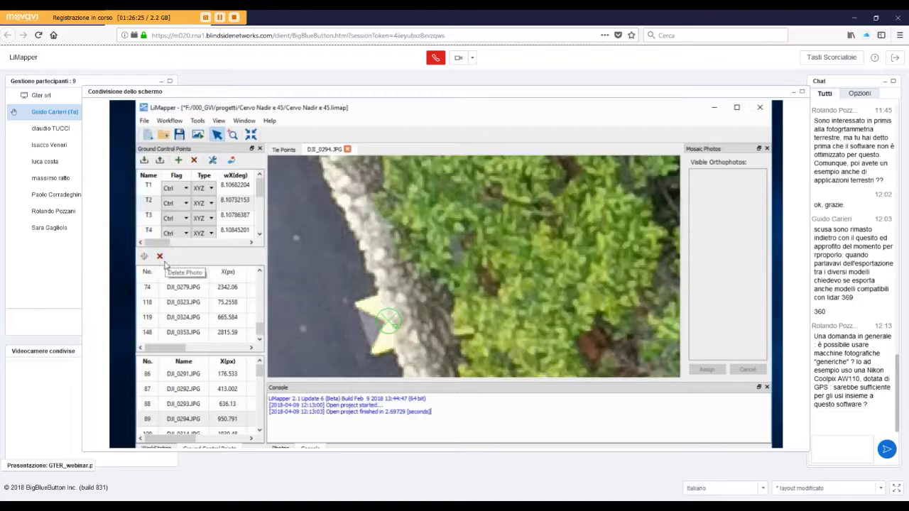
# - Select ground control point T1 and delete its observation in photo DJI_0321.JPG
pyautogui.doubleClick(147, 186)
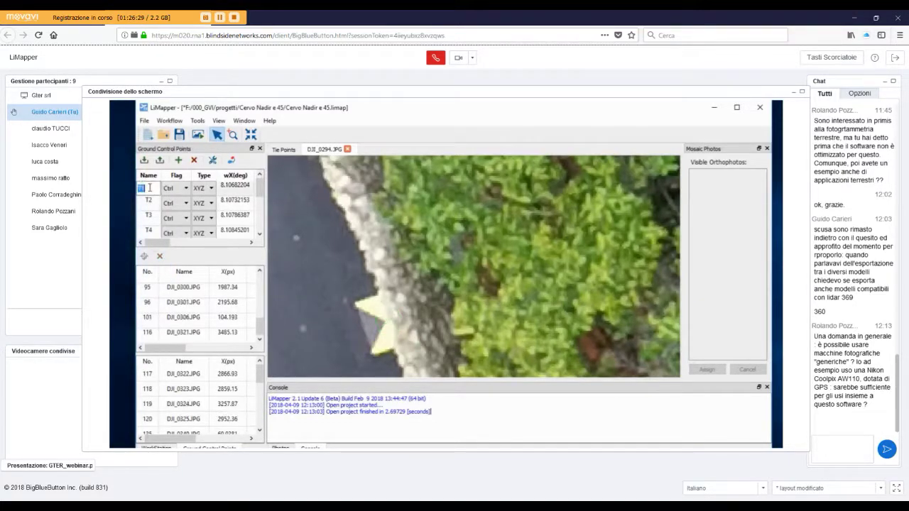
pyautogui.click(151, 207)
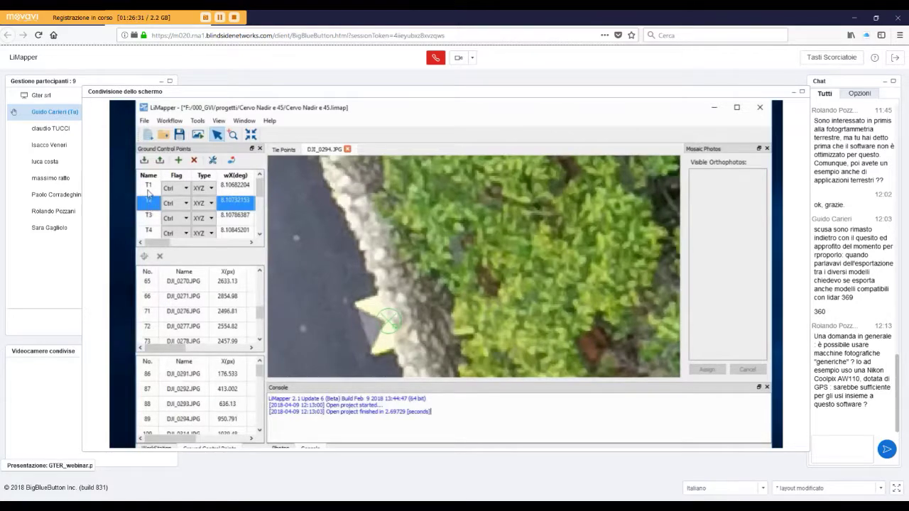
pyautogui.click(148, 188)
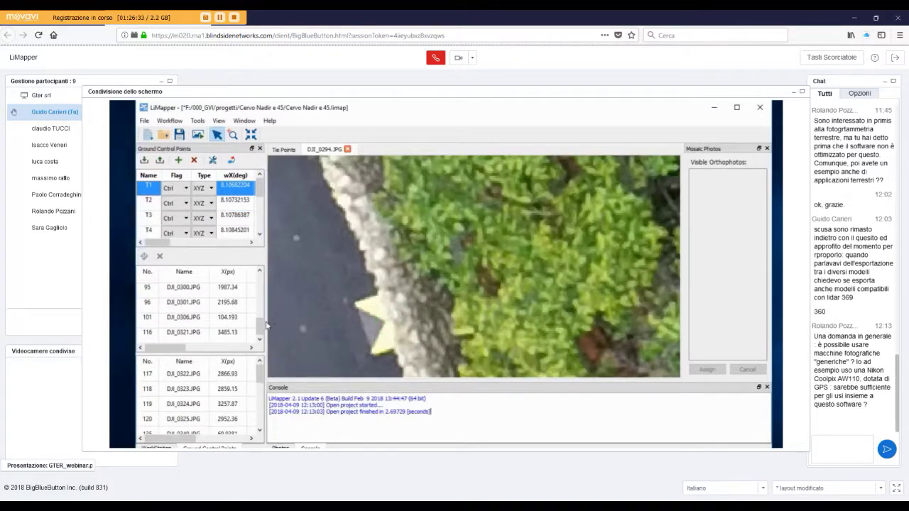
pyautogui.click(149, 332)
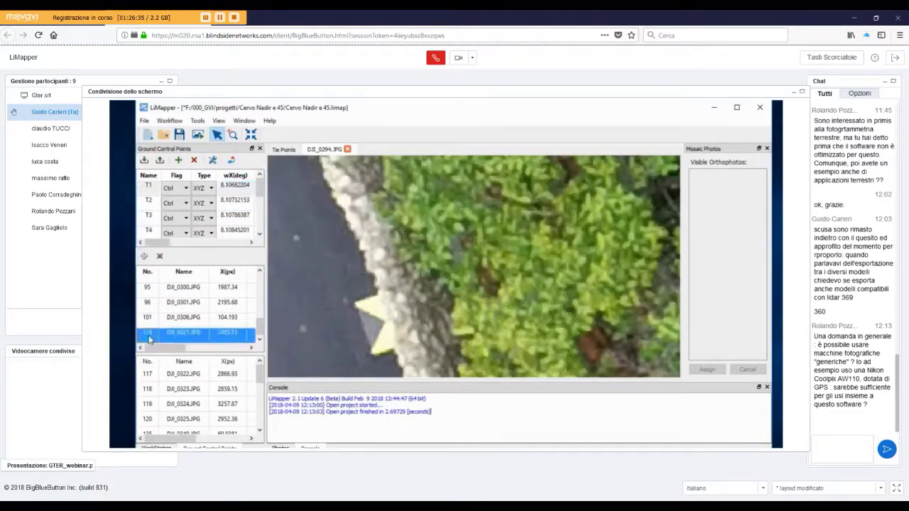
pyautogui.click(160, 257)
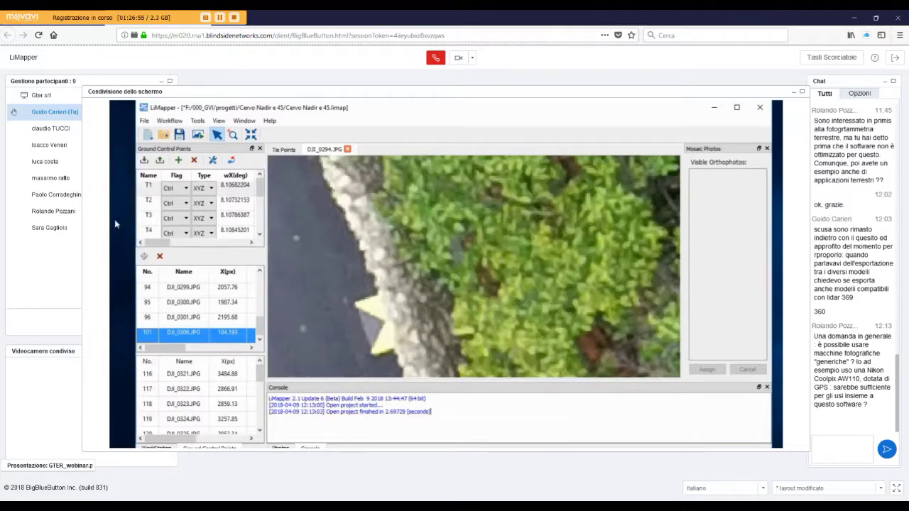
pyautogui.click(231, 161)
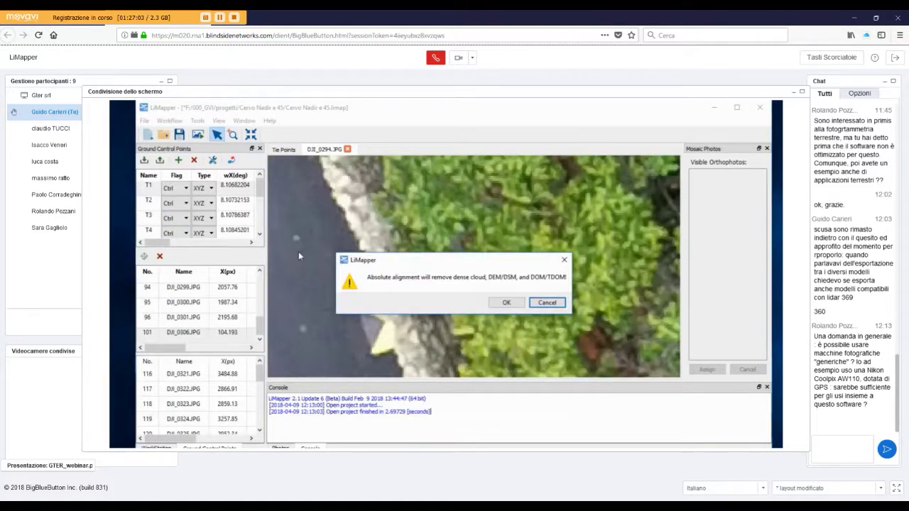
pyautogui.click(505, 303)
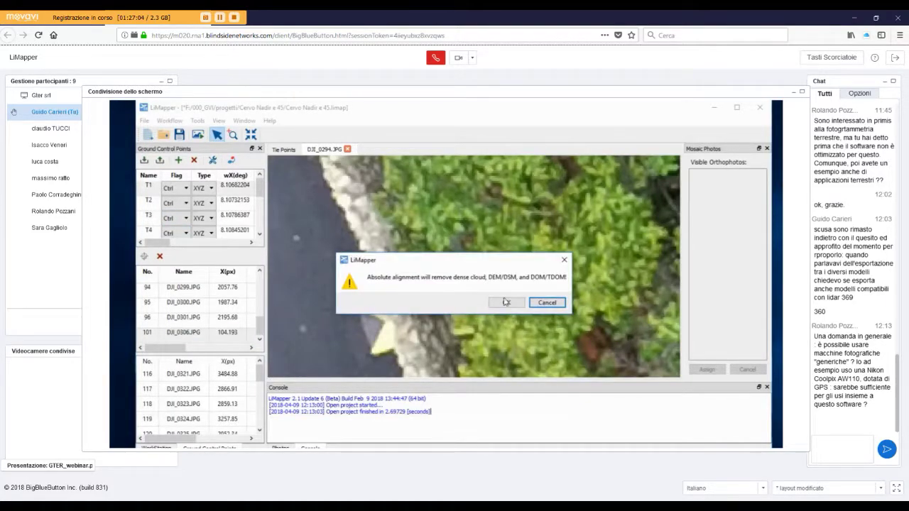
pyautogui.click(542, 305)
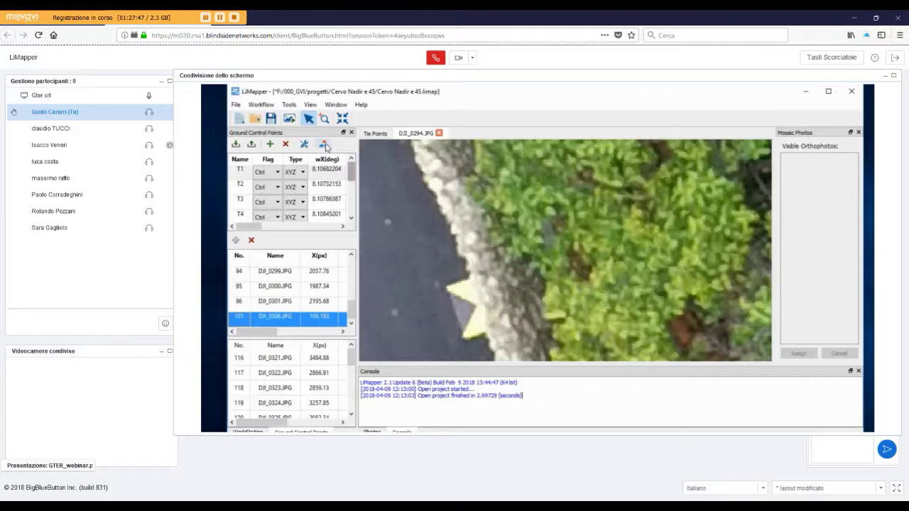
pyautogui.click(289, 105)
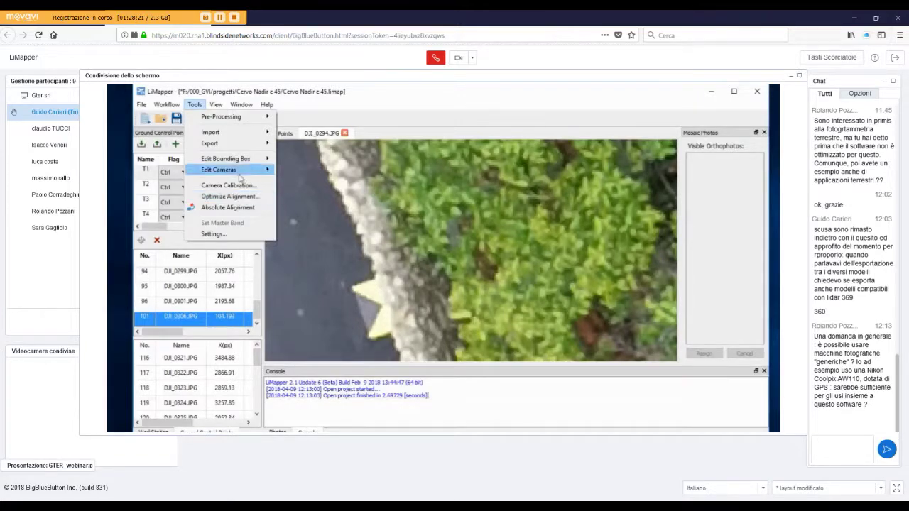
pyautogui.moveTo(240, 176)
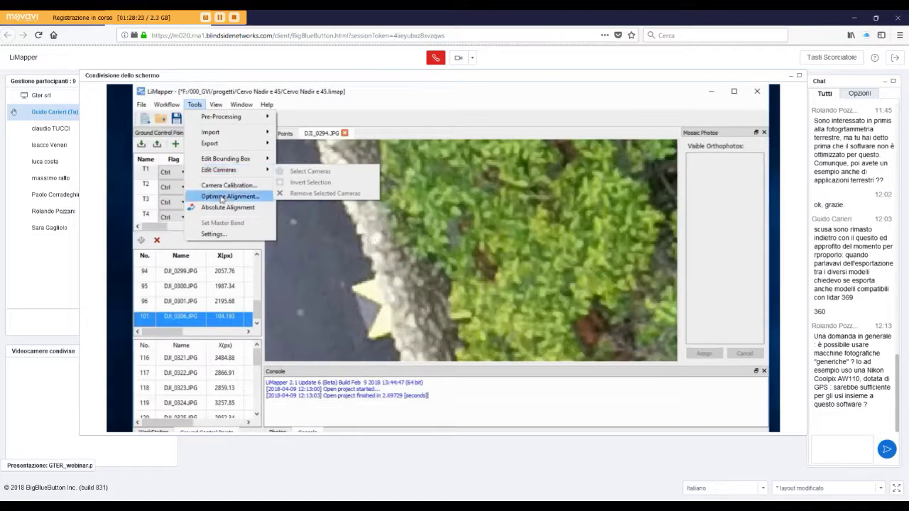
pyautogui.moveTo(234, 133)
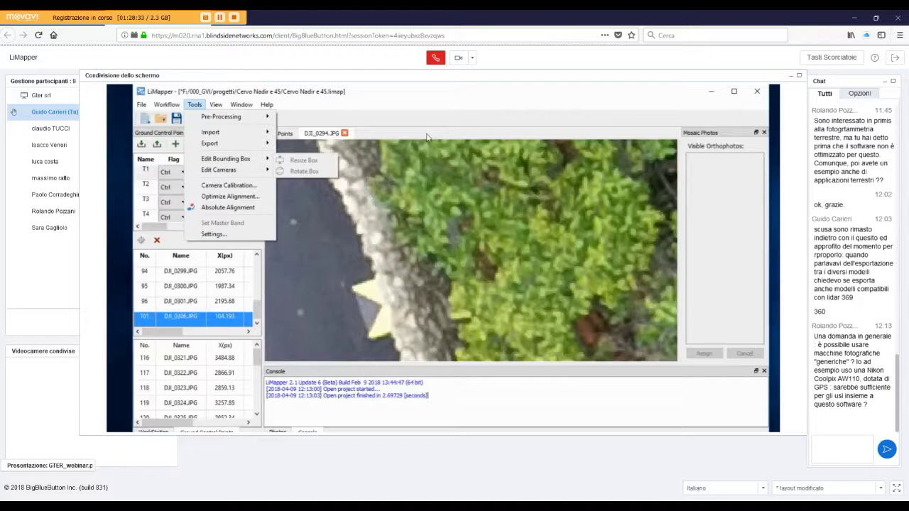
pyautogui.press('Escape')
pyautogui.press('Escape')
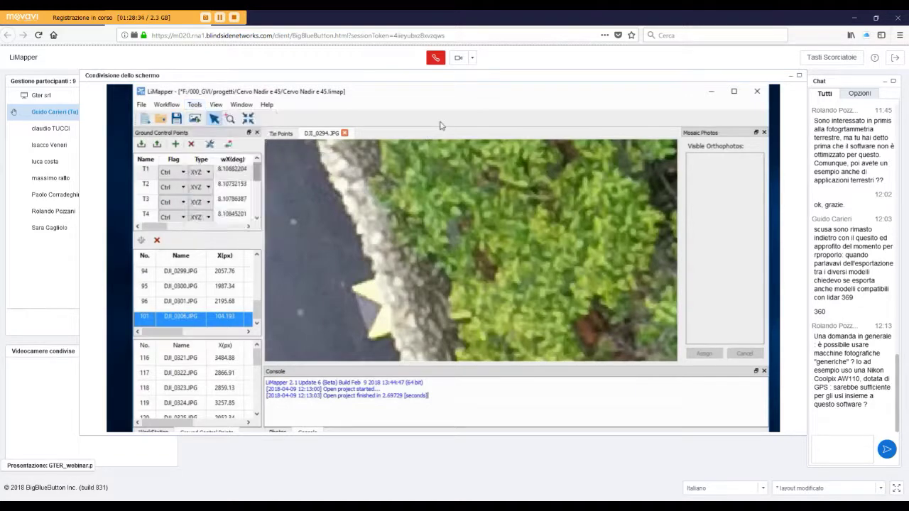
# - Close photo DJI_0294.JPG and display the project's dense cloud, viewing the car park area up close from above
pyautogui.click(345, 133)
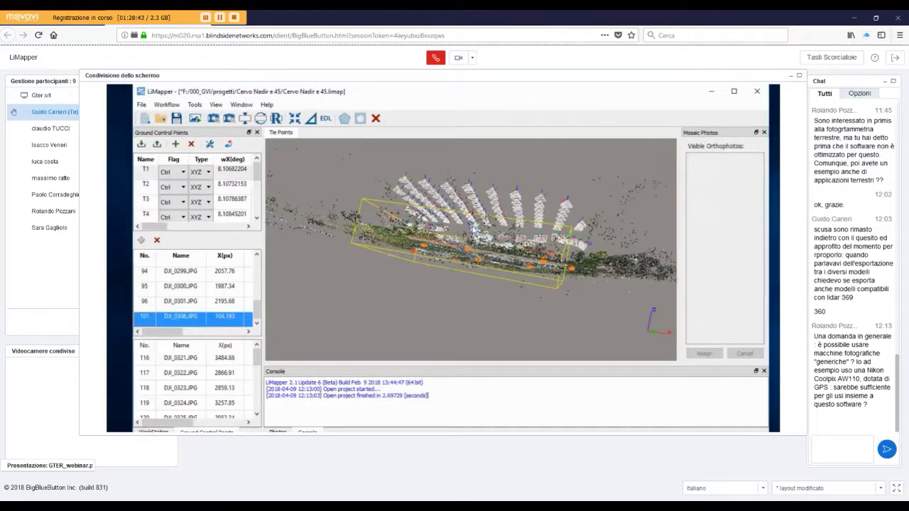
pyautogui.moveTo(454, 238); pyautogui.dragTo(441, 304)
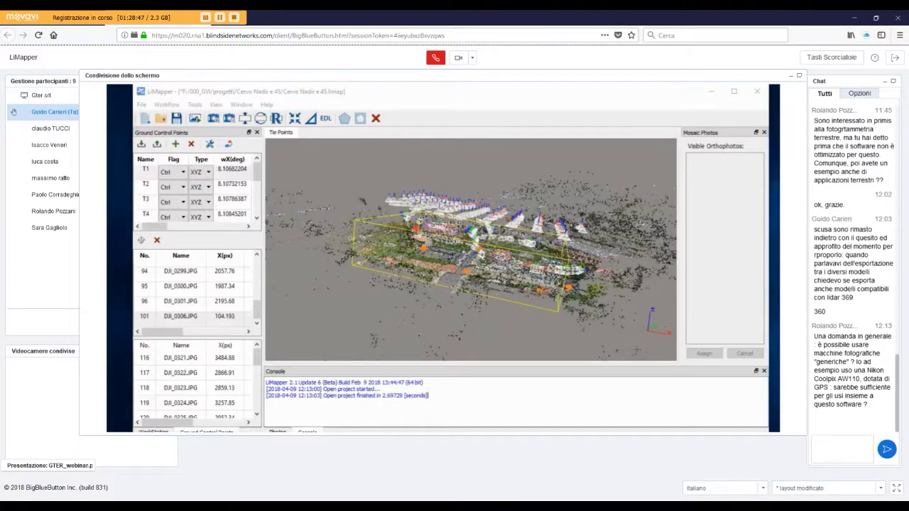
pyautogui.moveTo(455, 241); pyautogui.dragTo(342, 201)
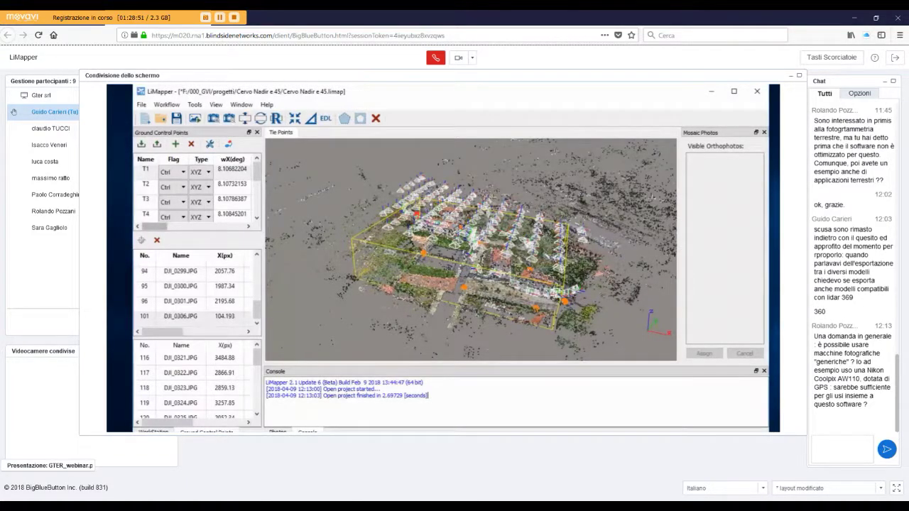
pyautogui.click(155, 431)
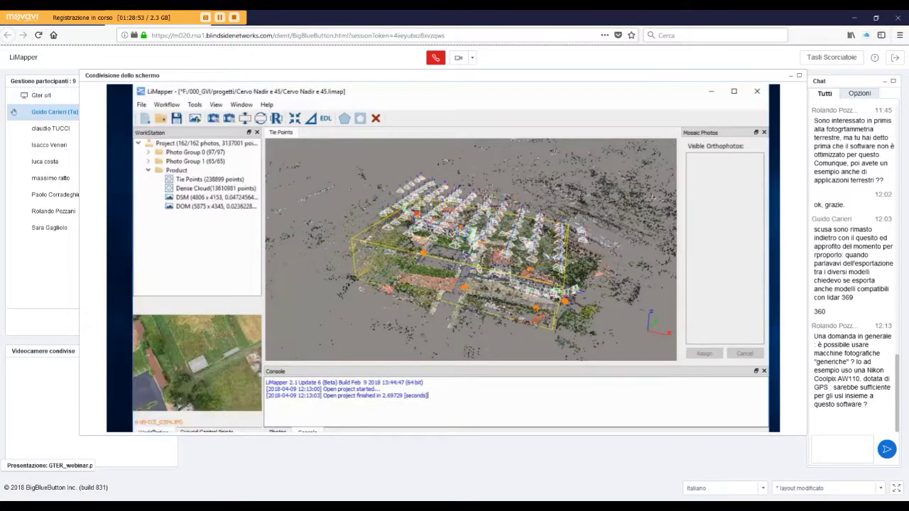
pyautogui.click(199, 189)
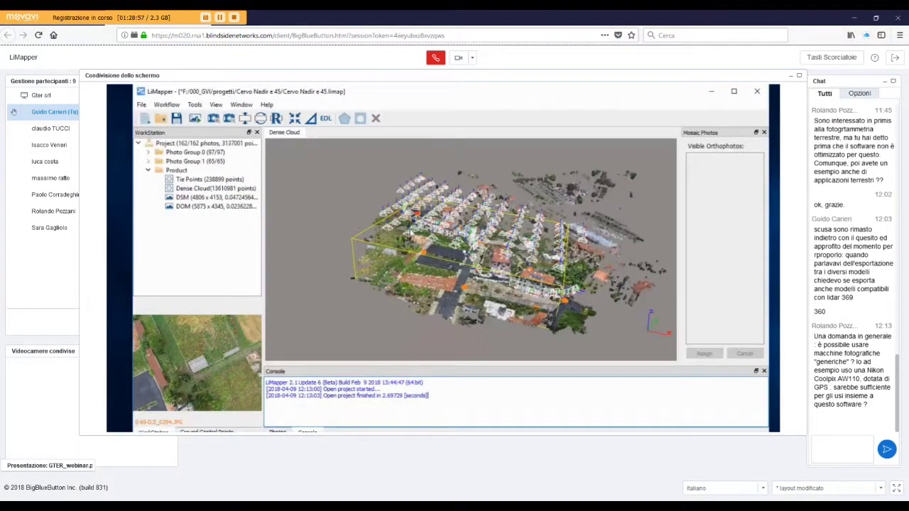
pyautogui.scroll(5, 475, 274)
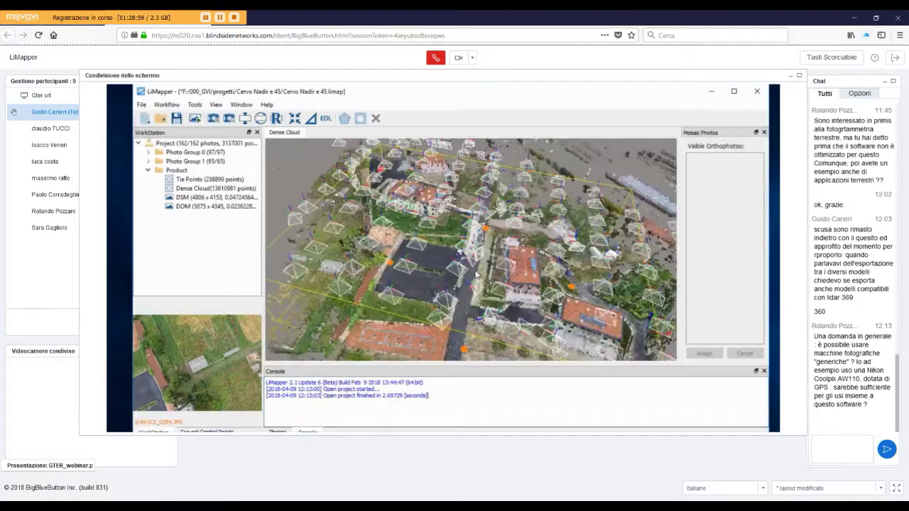
pyautogui.scroll(2, 475, 274)
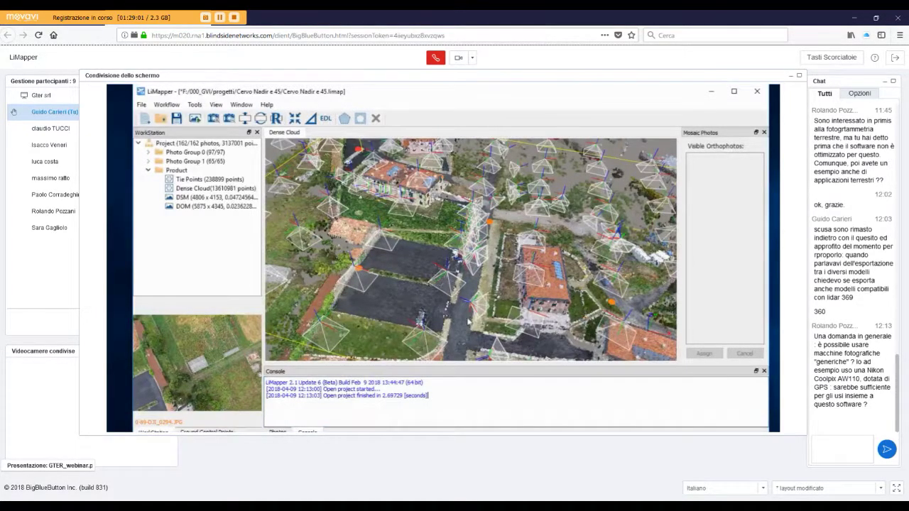
pyautogui.moveTo(472, 323); pyautogui.dragTo(436, 330)
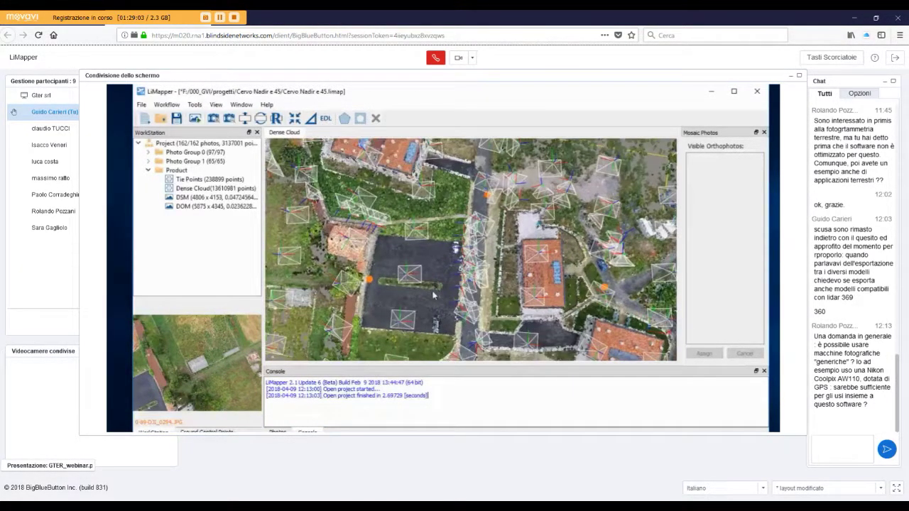
# - Set the display point size to 1 in the settings and inspect the dense cloud around the car park
pyautogui.click(195, 104)
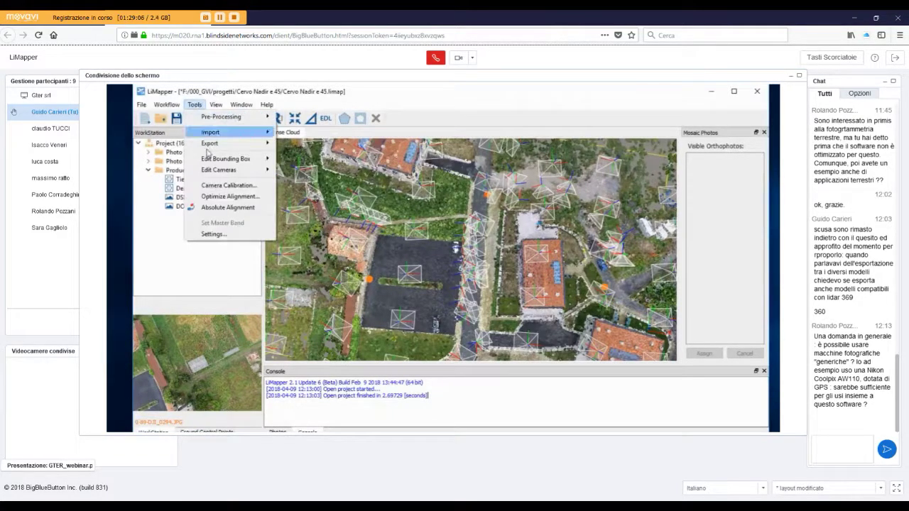
pyautogui.click(228, 234)
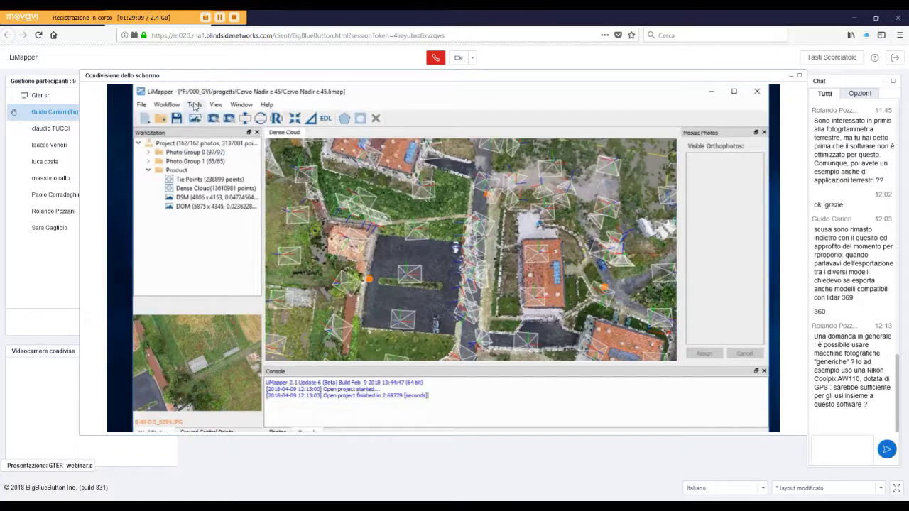
pyautogui.click(194, 104)
pyautogui.click(220, 235)
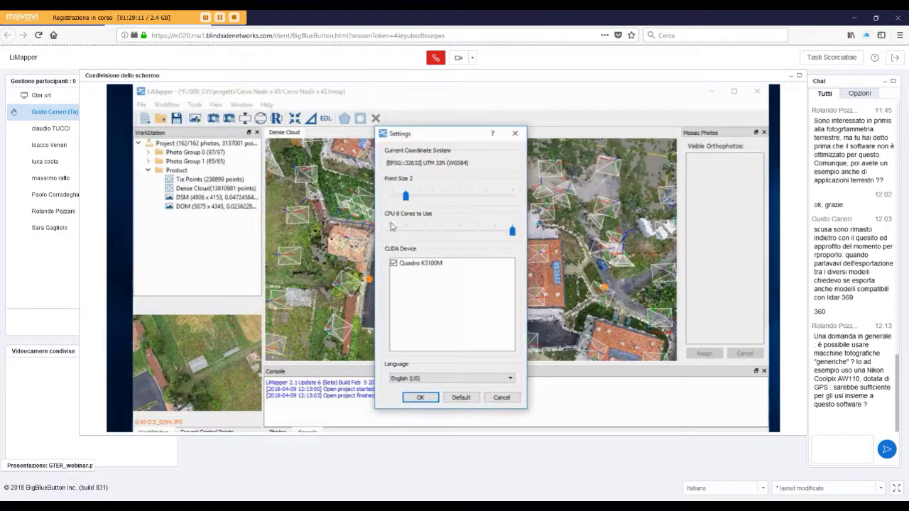
pyautogui.moveTo(406, 197); pyautogui.dragTo(392, 200)
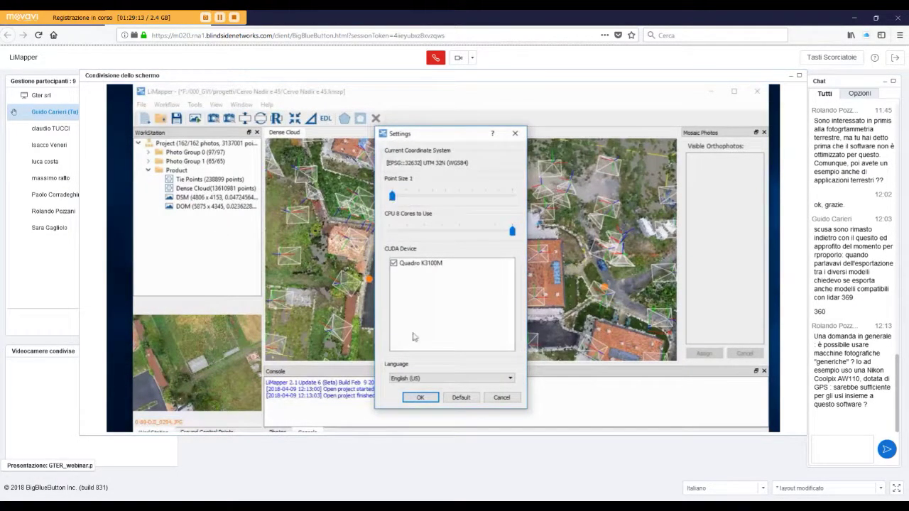
pyautogui.click(421, 397)
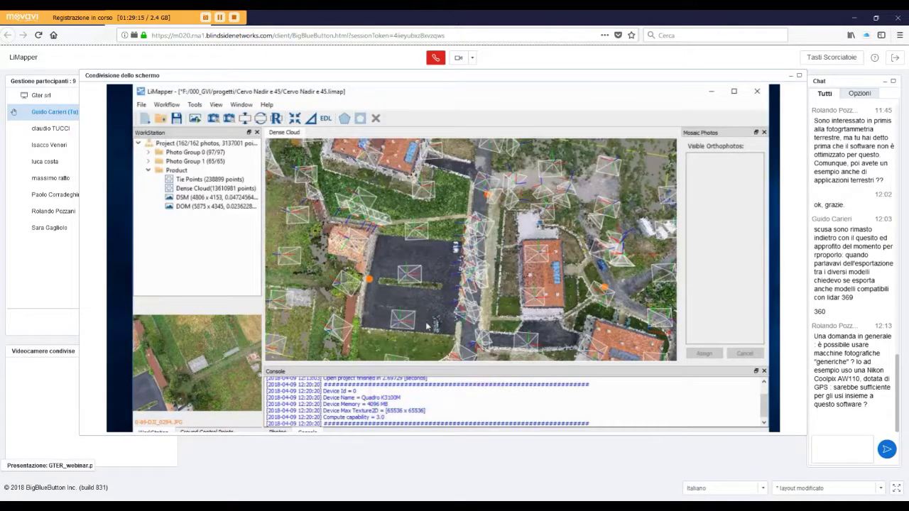
pyautogui.scroll(3, 426, 313)
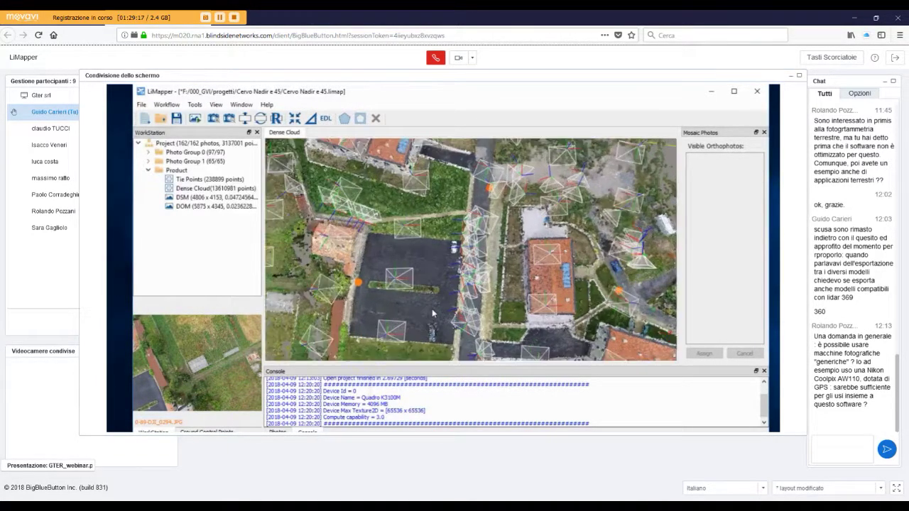
pyautogui.scroll(3, 422, 317)
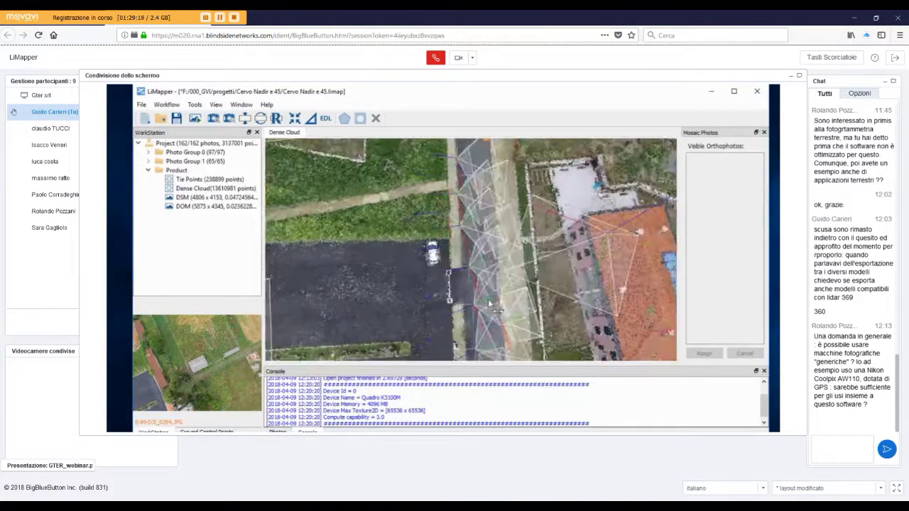
# - Resize the bounding box with its face handles, extending its side and raising its top around the dense cloud
pyautogui.moveTo(423, 315); pyautogui.dragTo(572, 268)
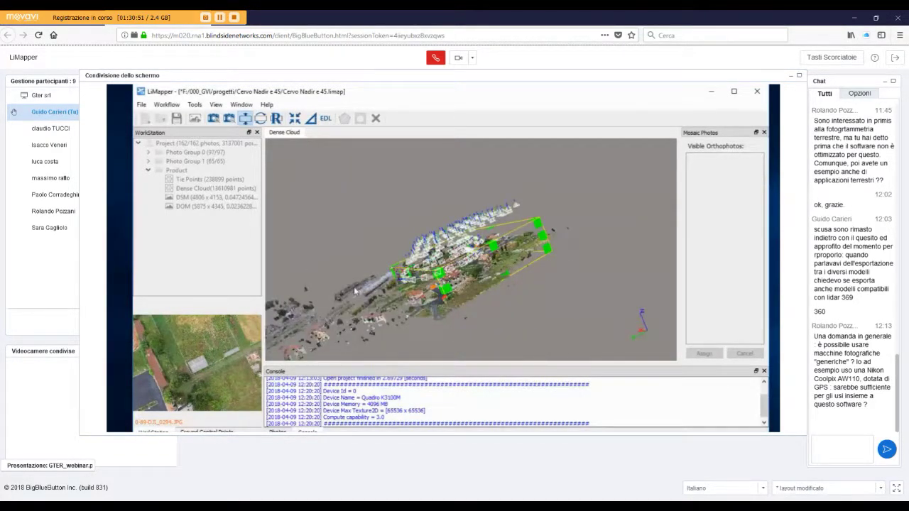
pyautogui.moveTo(608, 222); pyautogui.dragTo(615, 234)
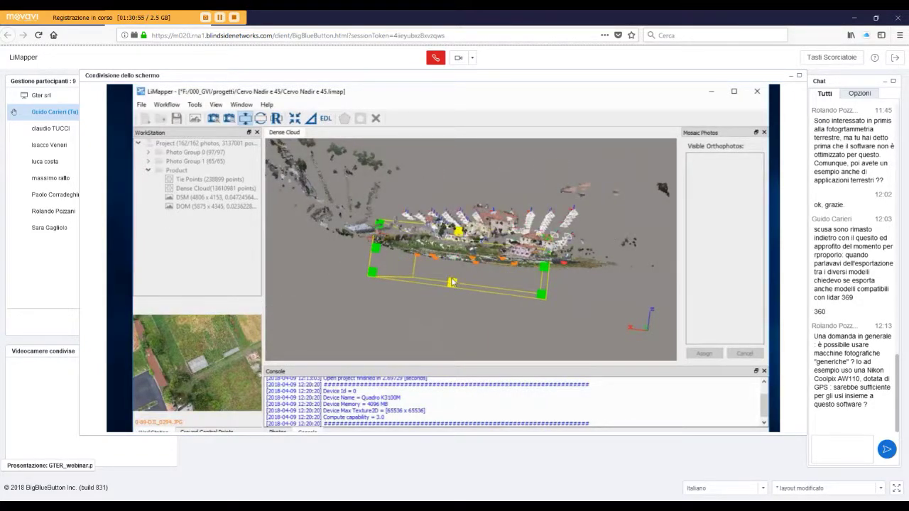
pyautogui.moveTo(408, 282); pyautogui.dragTo(436, 301)
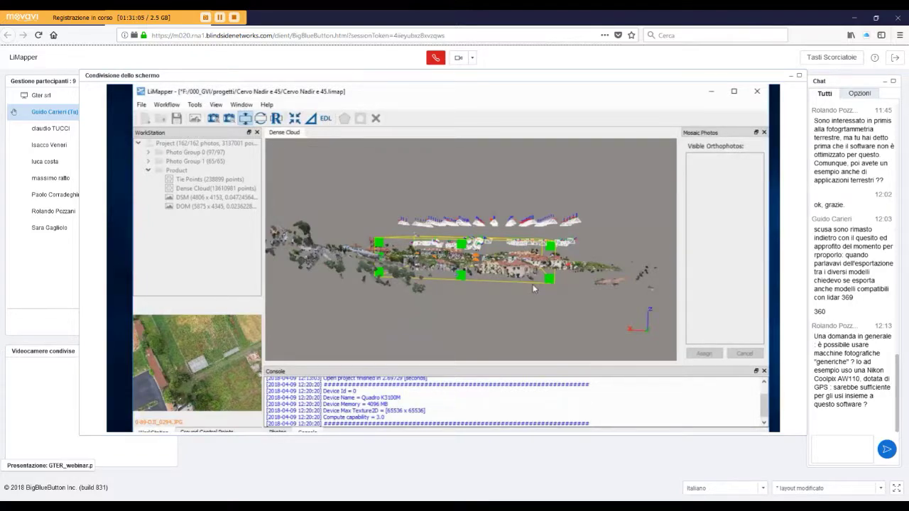
pyautogui.moveTo(559, 247); pyautogui.dragTo(602, 244)
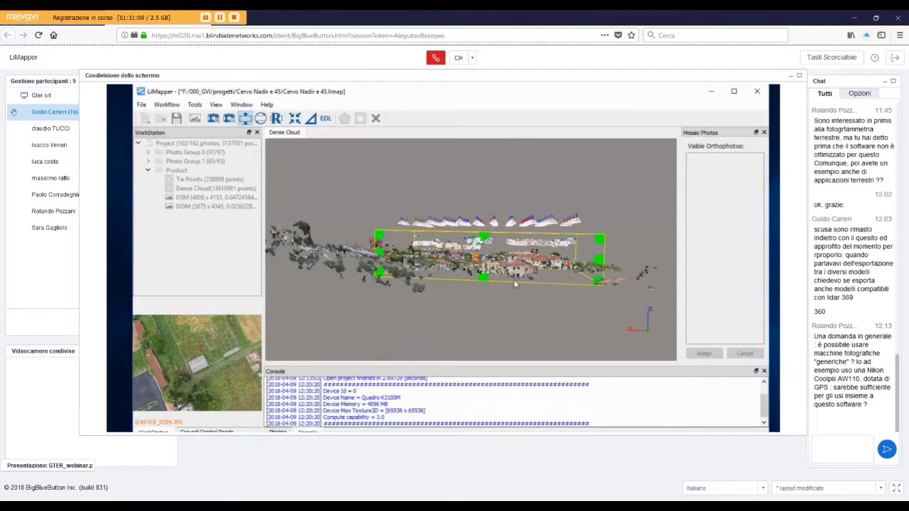
pyautogui.moveTo(514, 281); pyautogui.dragTo(475, 314)
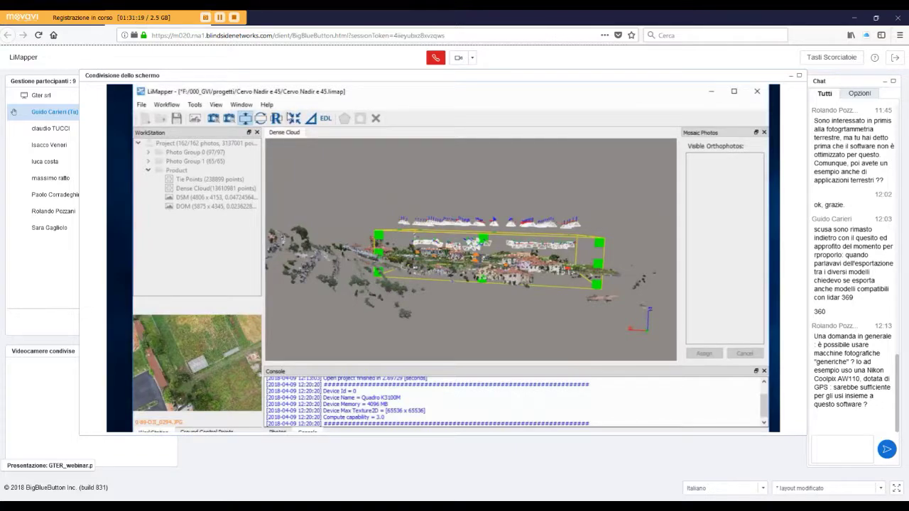
pyautogui.moveTo(461, 275); pyautogui.dragTo(468, 344)
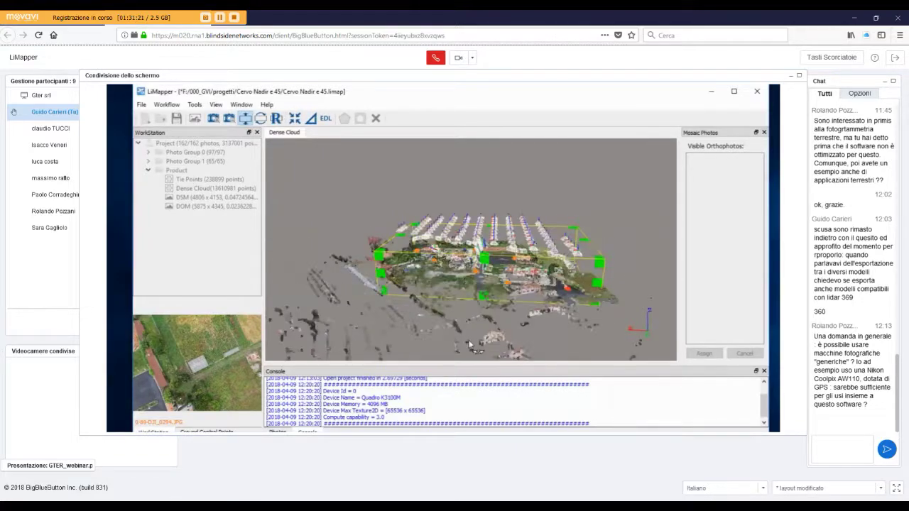
pyautogui.moveTo(349, 204); pyautogui.dragTo(408, 174)
pyautogui.click(245, 120)
pyautogui.moveTo(477, 319); pyautogui.dragTo(471, 237)
# - Activate bounding box rotation, examine the rotation rings around the dense cloud, and leave the rotation mode
pyautogui.click(261, 119)
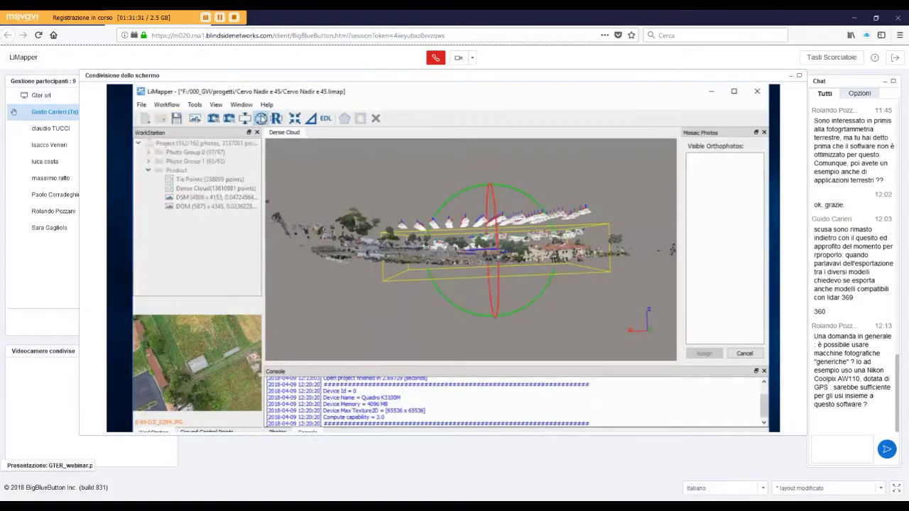
pyautogui.moveTo(428, 199); pyautogui.dragTo(557, 234)
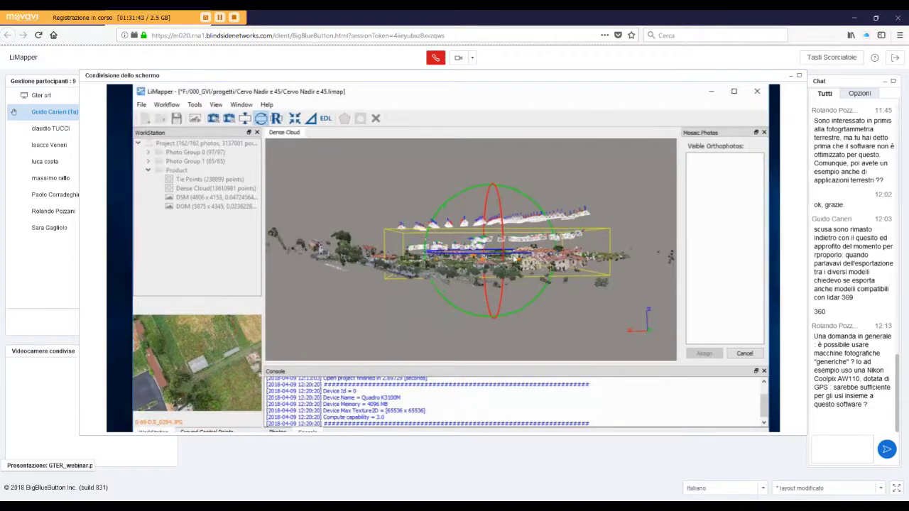
pyautogui.scroll(3, 515, 270)
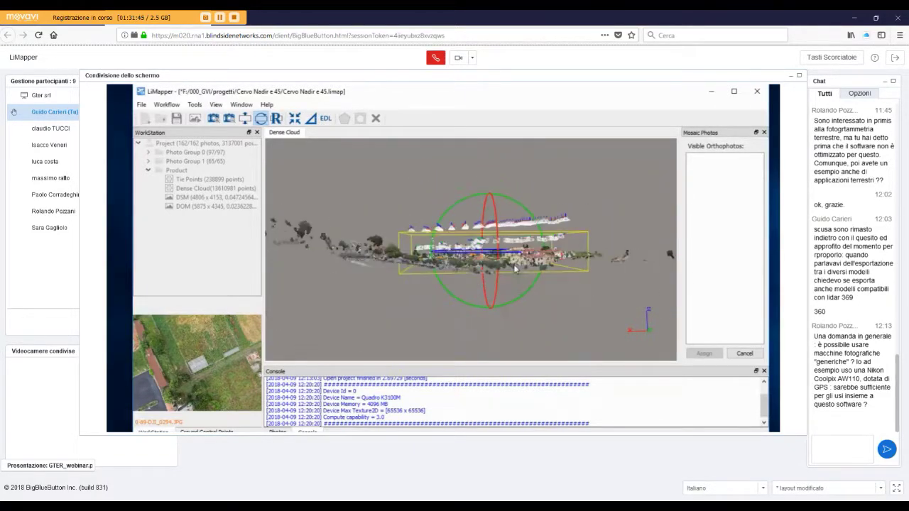
pyautogui.scroll(-3, 513, 266)
pyautogui.moveTo(515, 324)
pyautogui.mouseDown()
pyautogui.moveTo(514, 355)
pyautogui.moveTo(508, 328)
pyautogui.mouseUp()
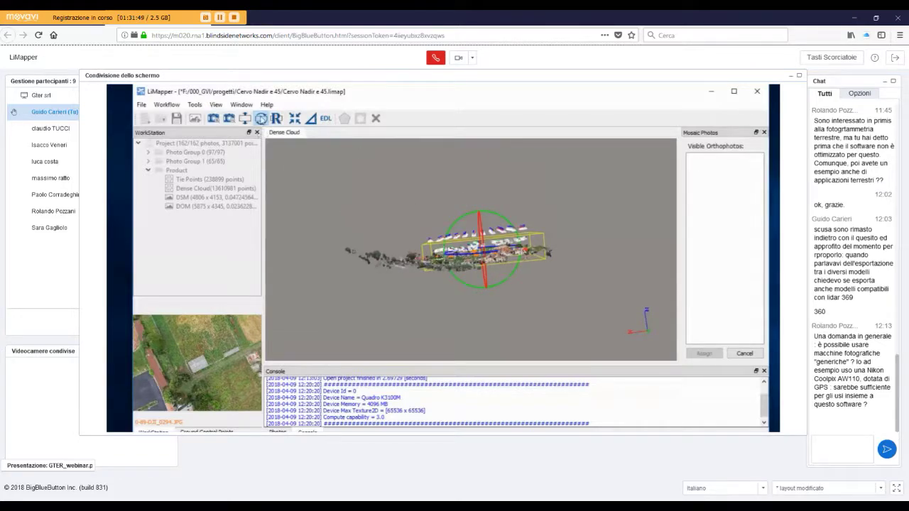
pyautogui.click(261, 118)
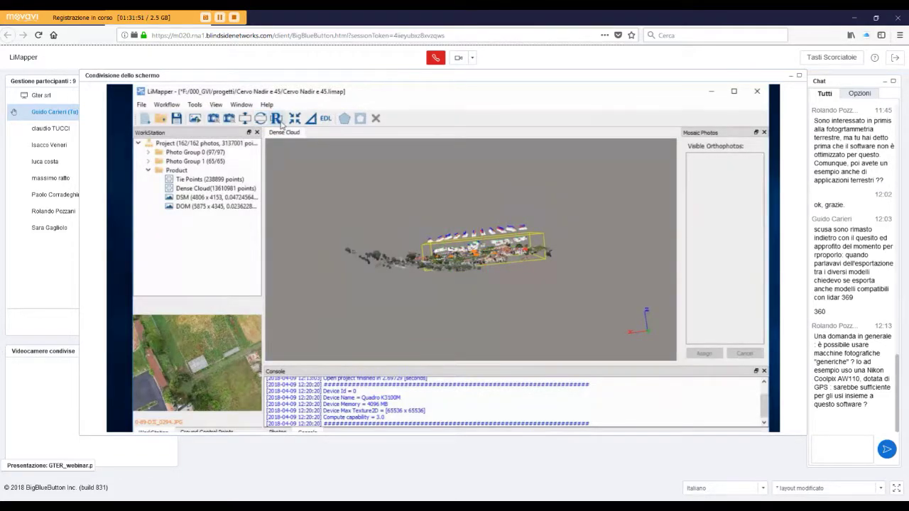
# - Reset the bounding box and check its extent around the whole dense cloud from the side and above
pyautogui.click(276, 118)
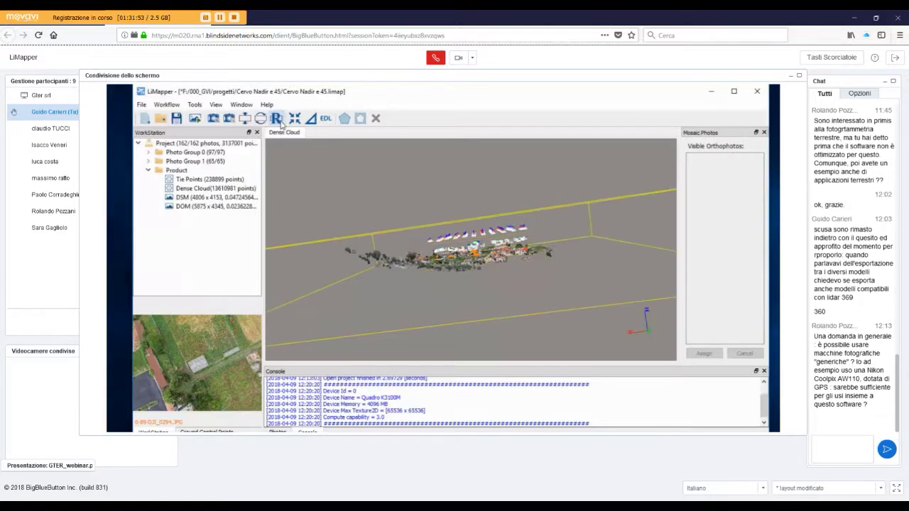
pyautogui.scroll(-5, 475, 192)
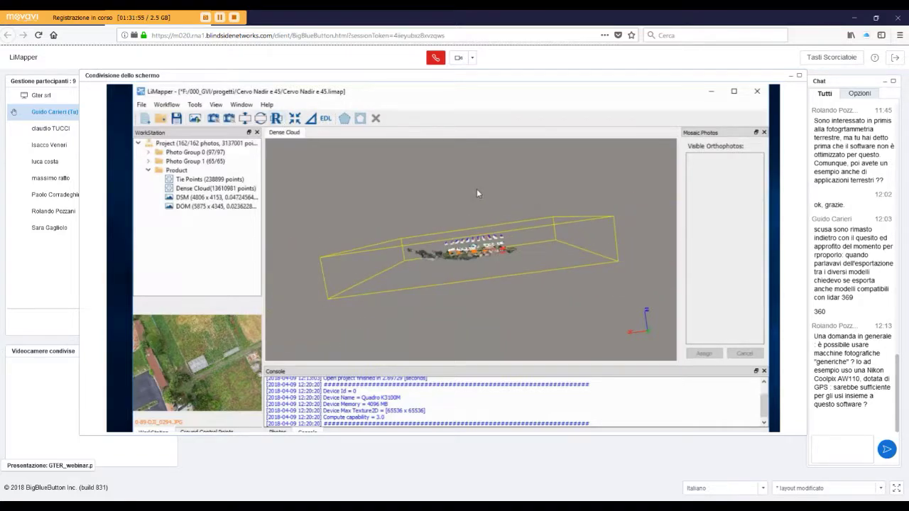
pyautogui.moveTo(463, 294); pyautogui.dragTo(487, 301)
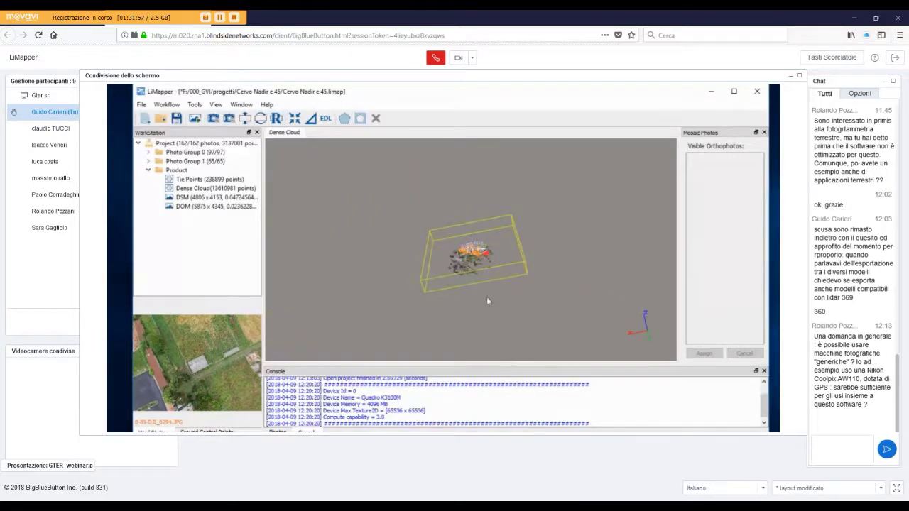
pyautogui.moveTo(467, 189); pyautogui.dragTo(431, 330)
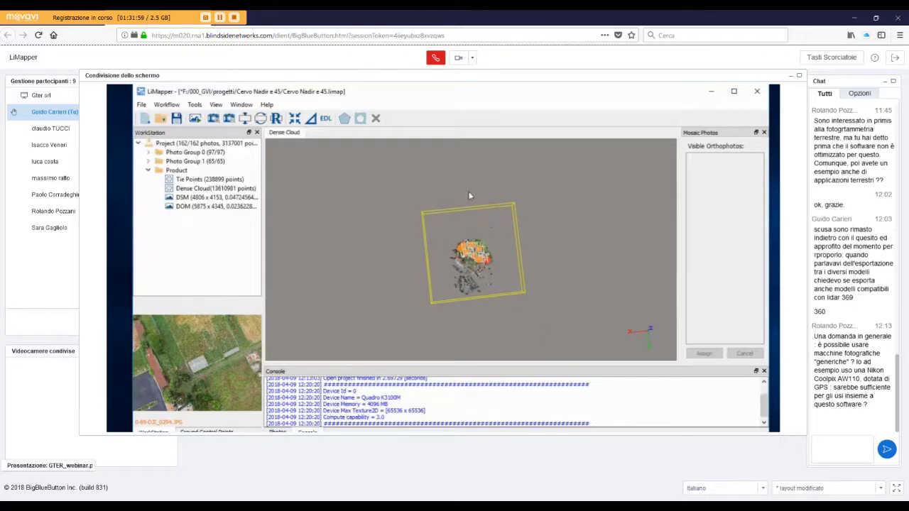
pyautogui.moveTo(458, 198); pyautogui.dragTo(439, 194)
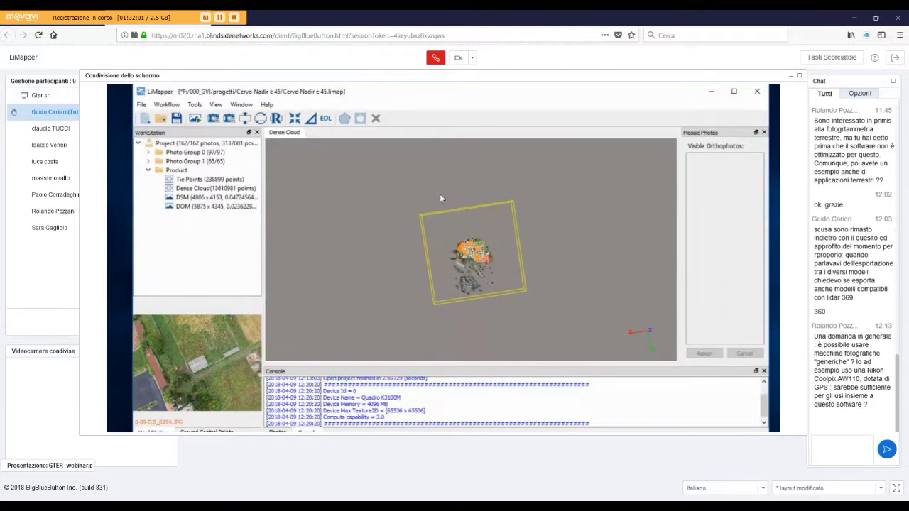
# - Measure the lengths of three edges of the car park in the dense cloud, and leave the measuring mode
pyautogui.click(312, 119)
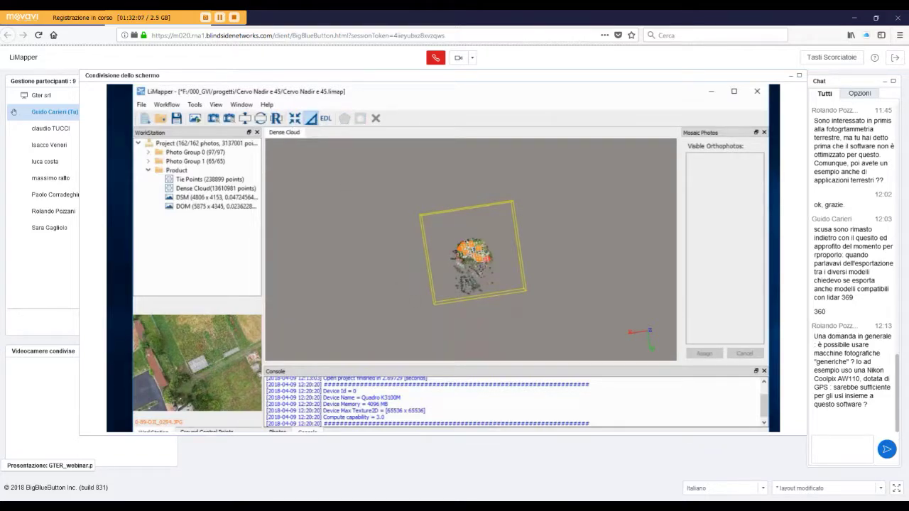
pyautogui.scroll(10, 470, 252)
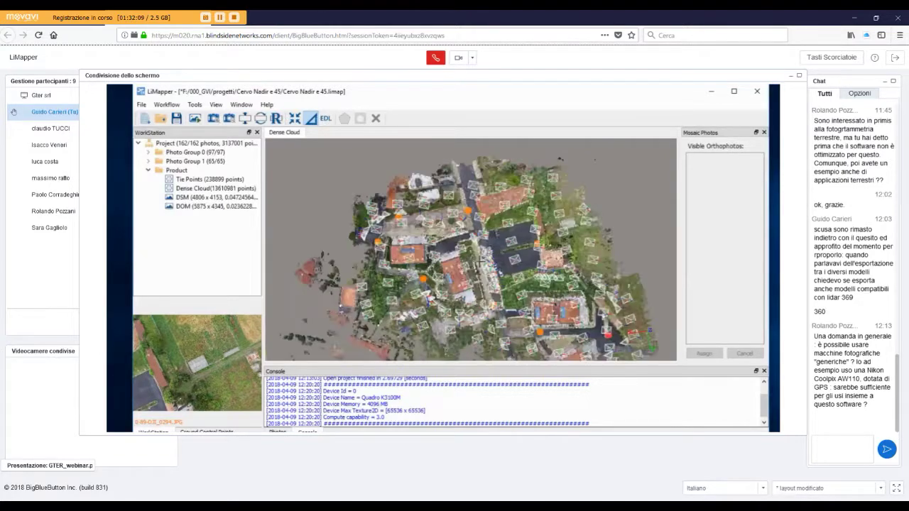
pyautogui.scroll(5, 481, 260)
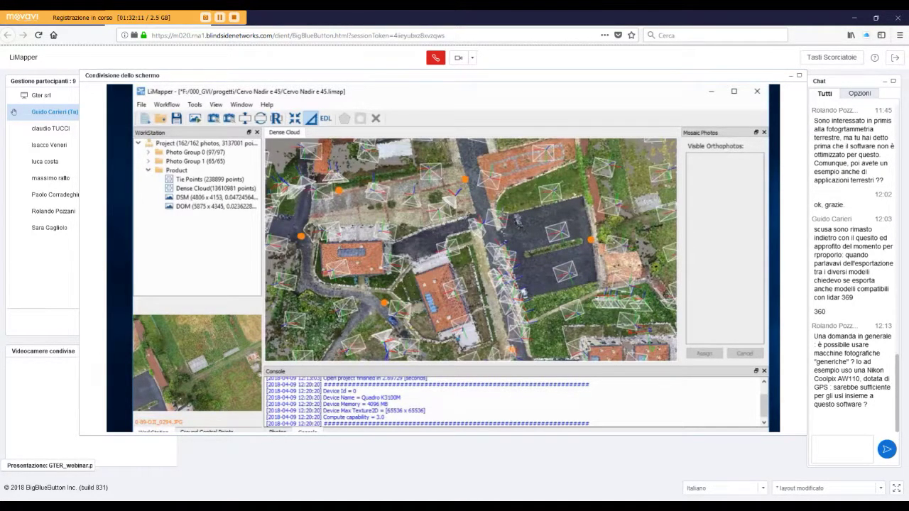
pyautogui.click(505, 214)
pyautogui.click(583, 198)
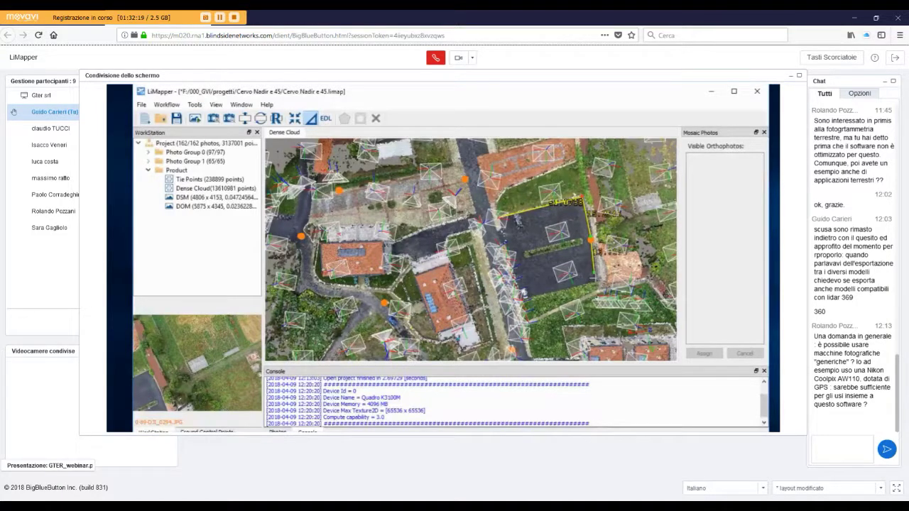
pyautogui.click(594, 282)
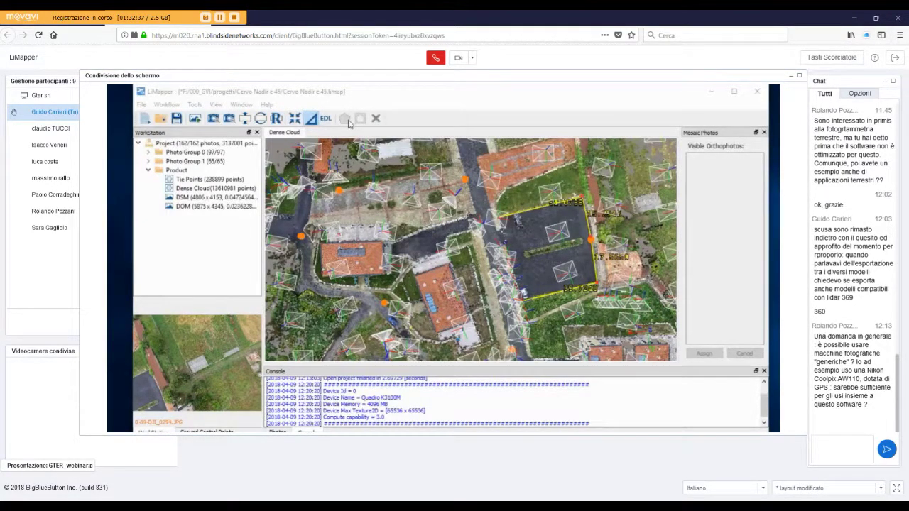
pyautogui.click(311, 118)
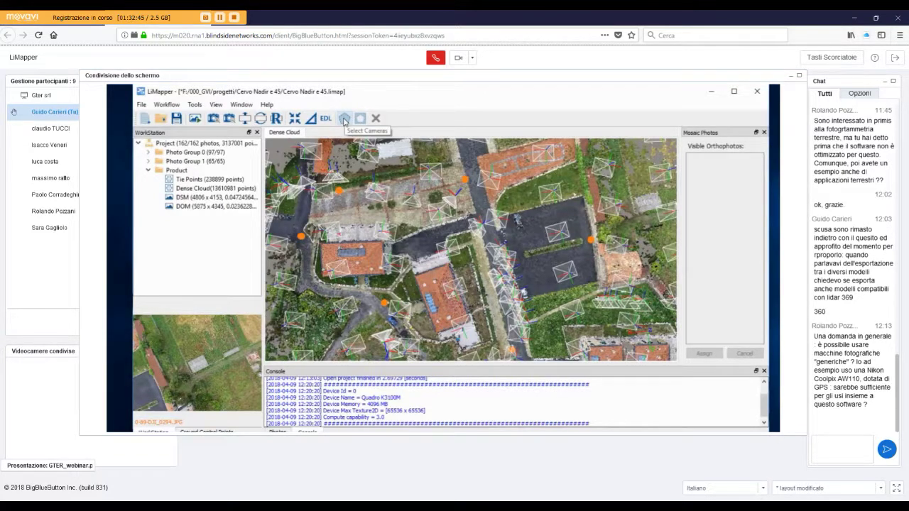
# - Select the cameras around the car park with a polygon, try inverting the selection, and leave camera selection
pyautogui.click(344, 119)
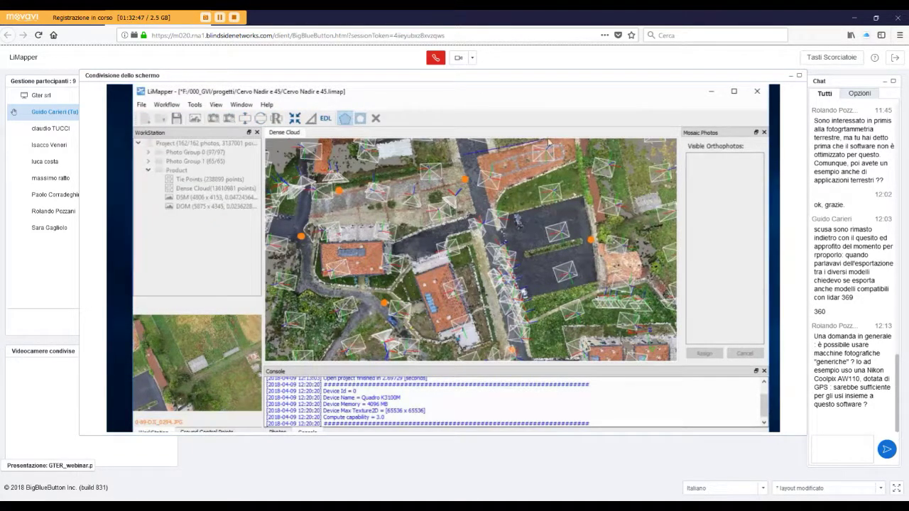
pyautogui.click(469, 154)
pyautogui.click(620, 150)
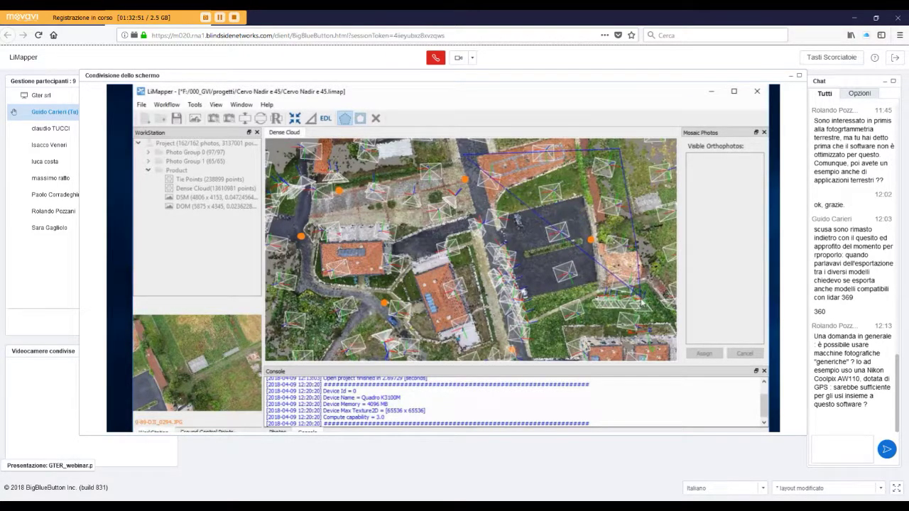
pyautogui.click(641, 297)
pyautogui.click(429, 310)
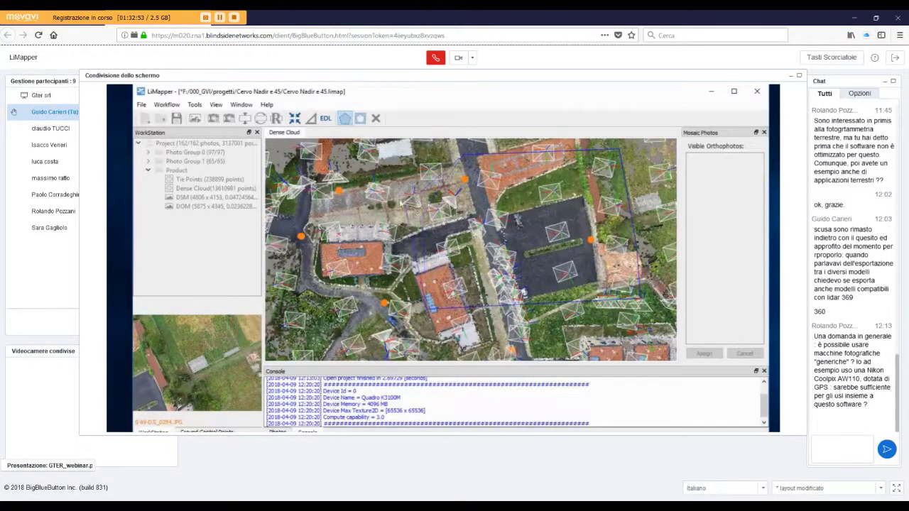
pyautogui.click(402, 159)
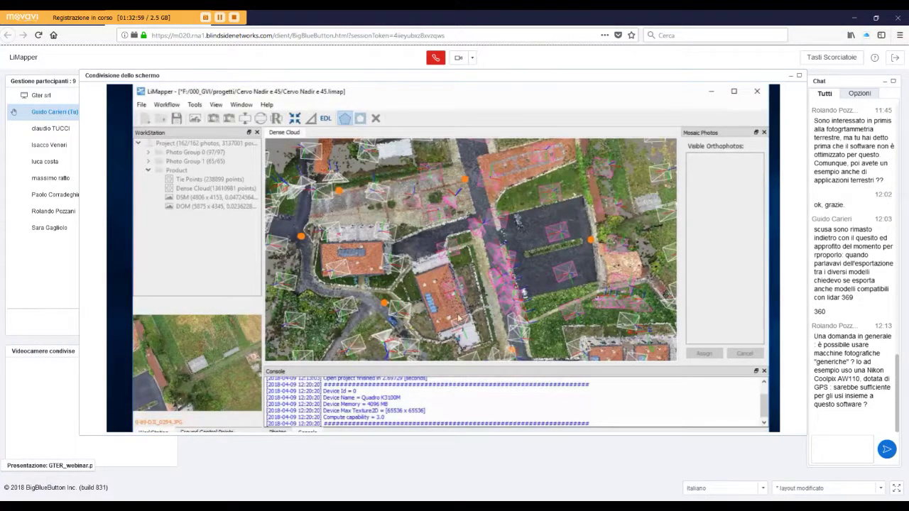
pyautogui.click(361, 119)
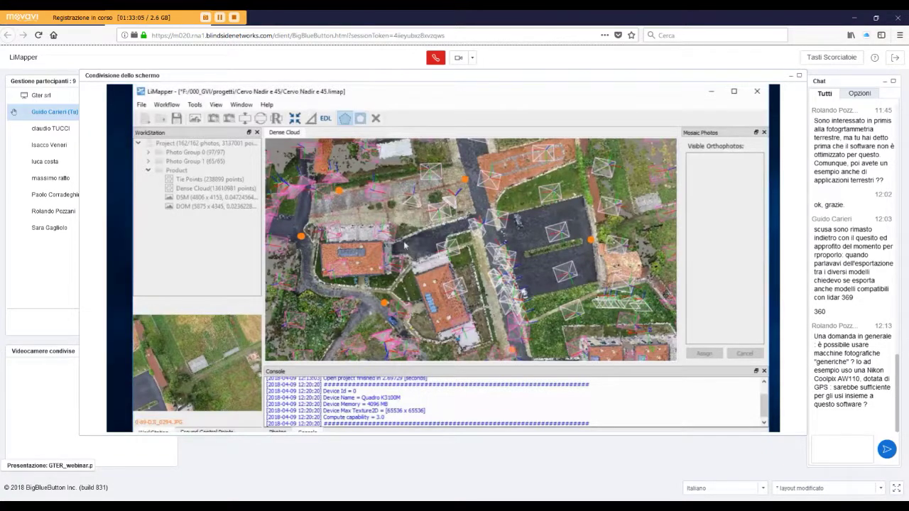
pyautogui.click(343, 119)
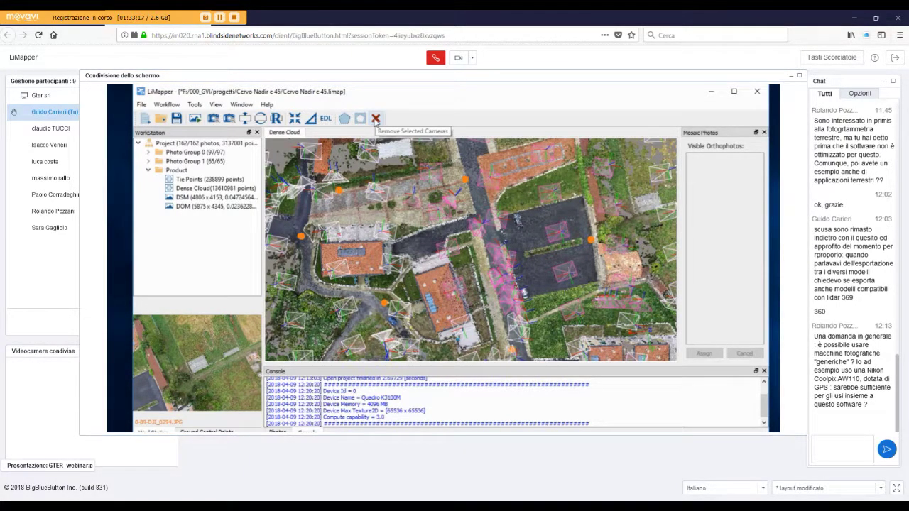
# - Examine the selected cameras over the dense cloud from above and from the side
pyautogui.scroll(-3, 529, 221)
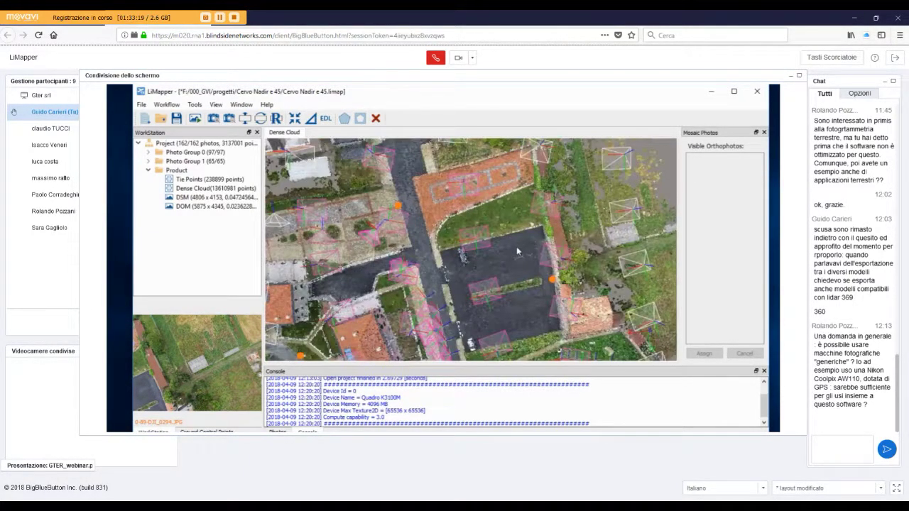
pyautogui.scroll(-3, 518, 250)
pyautogui.scroll(-4, 517, 250)
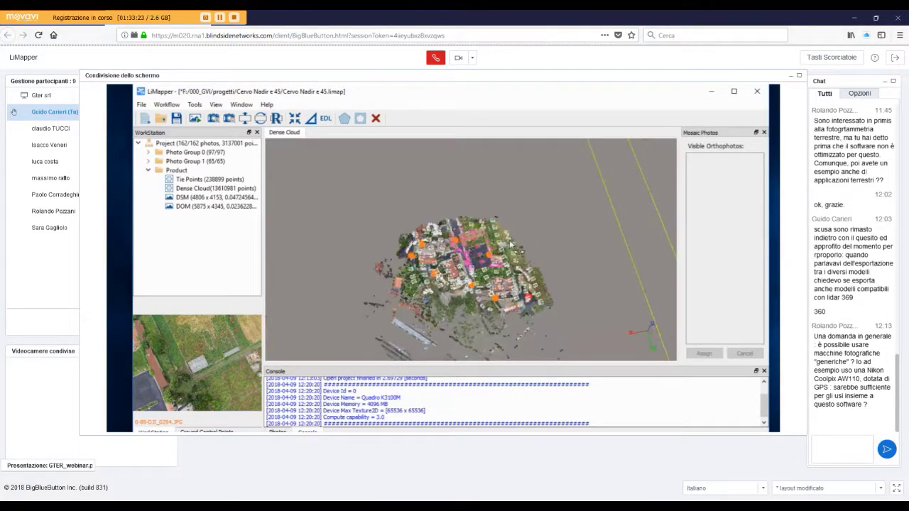
pyautogui.moveTo(518, 250); pyautogui.dragTo(574, 236)
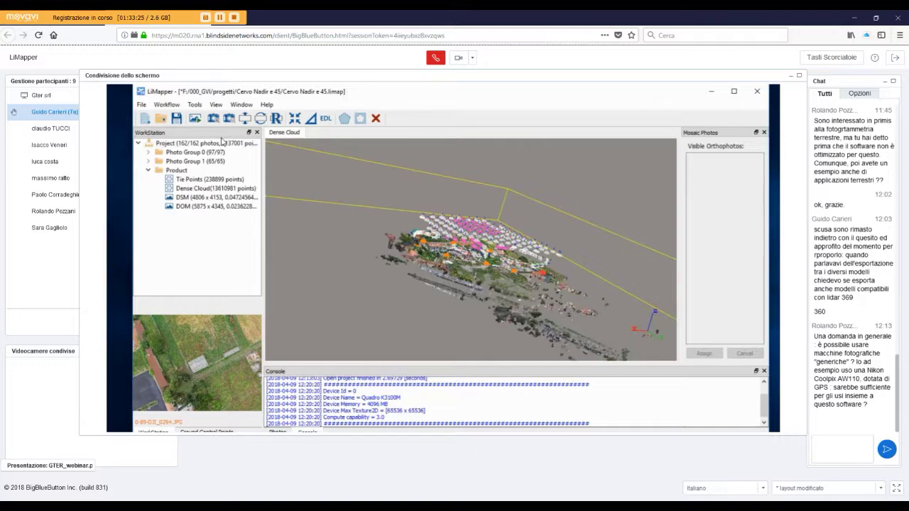
pyautogui.moveTo(421, 296); pyautogui.dragTo(351, 255)
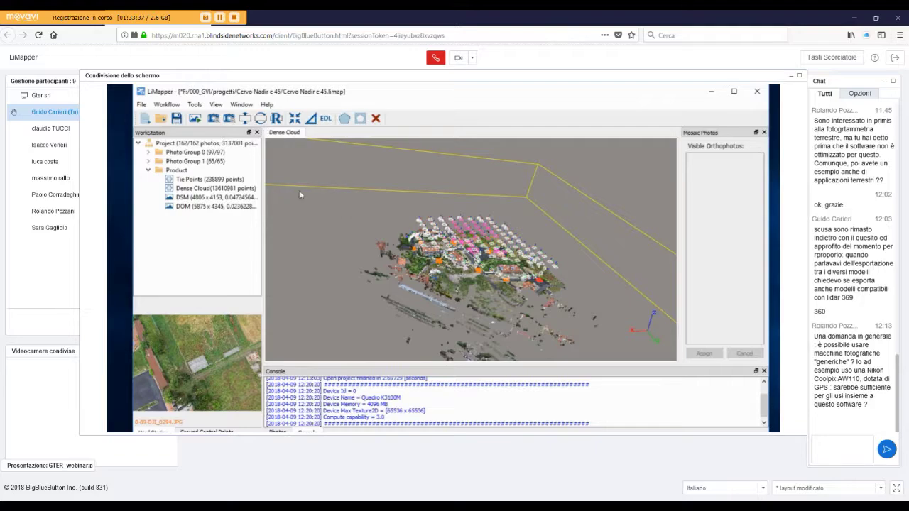
# - Review the processing stages and the Build Dense Cloud quality options, and leave without processing
pyautogui.click(199, 107)
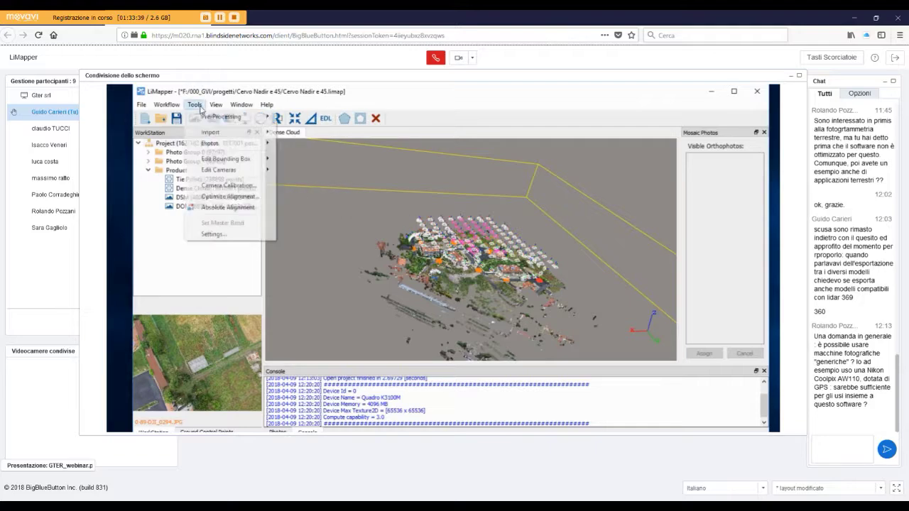
pyautogui.click(214, 116)
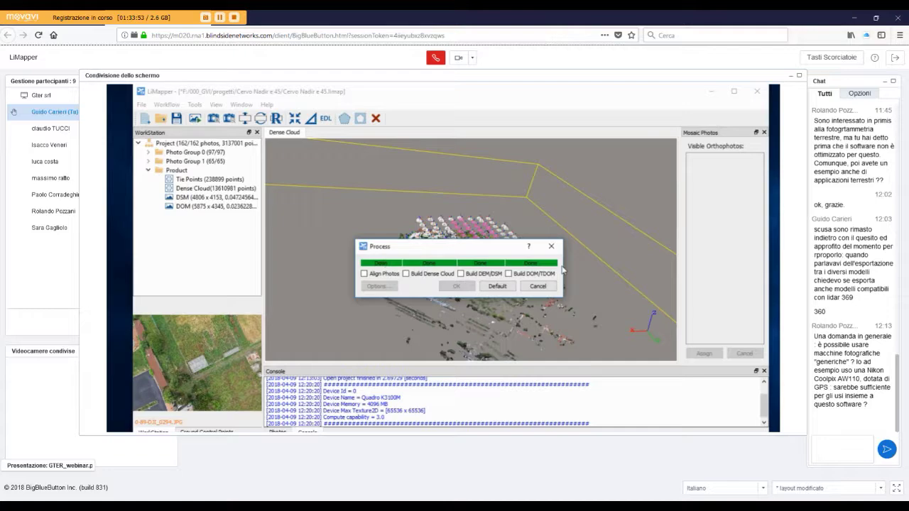
pyautogui.click(405, 273)
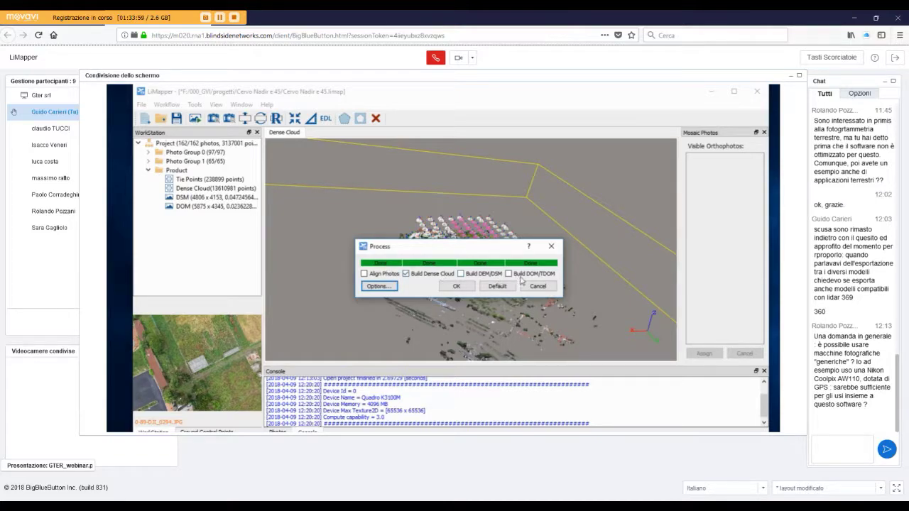
pyautogui.click(415, 274)
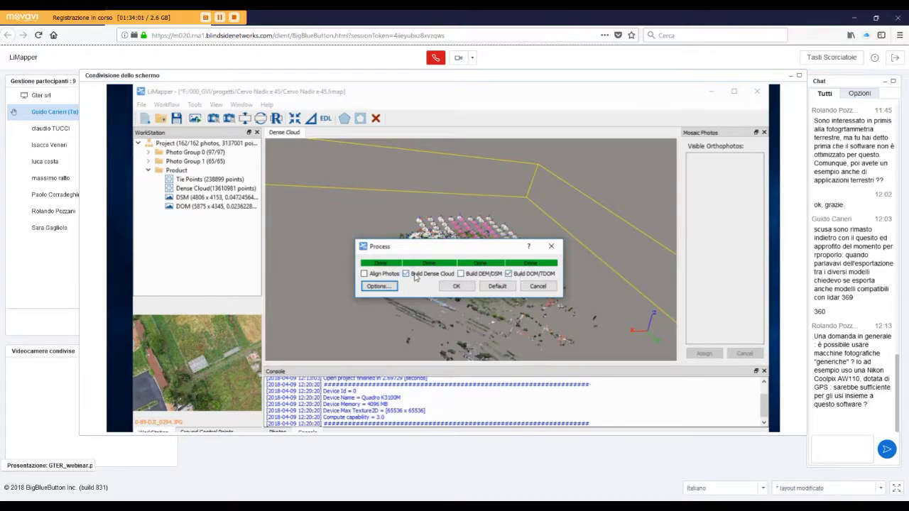
pyautogui.click(508, 274)
pyautogui.click(406, 273)
pyautogui.click(394, 287)
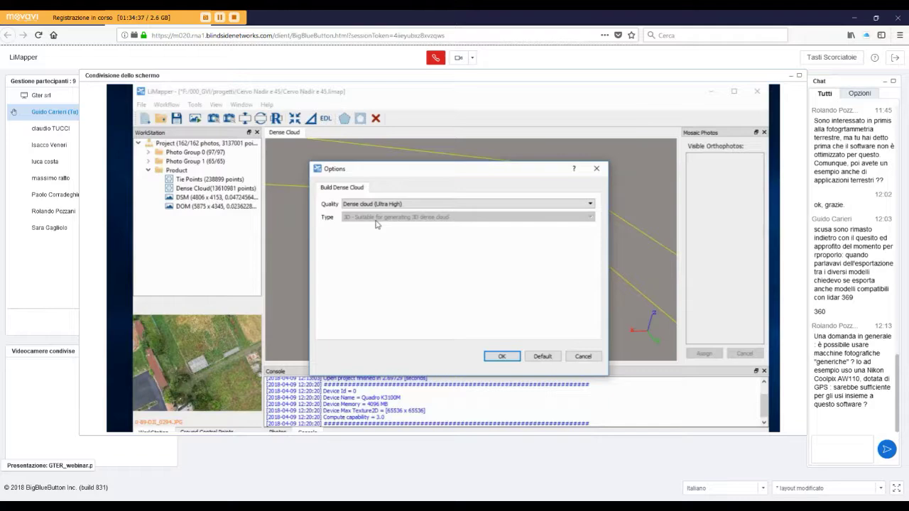
pyautogui.click(583, 355)
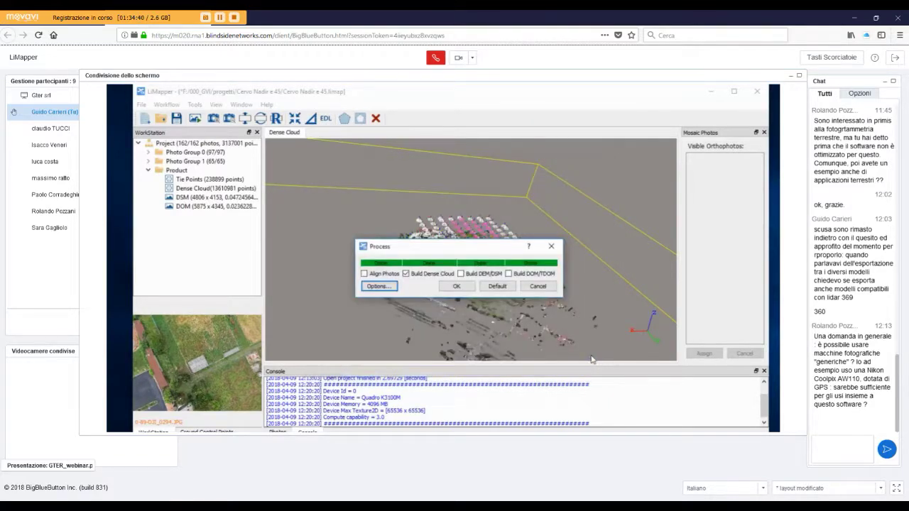
pyautogui.click(536, 288)
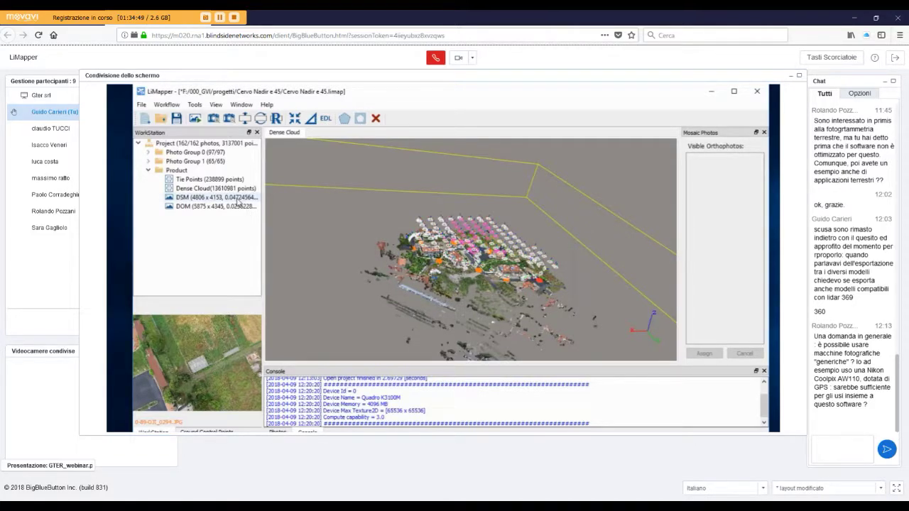
# - Hide the cameras in the dense cloud view around the car park
pyautogui.moveTo(419, 313); pyautogui.dragTo(501, 278)
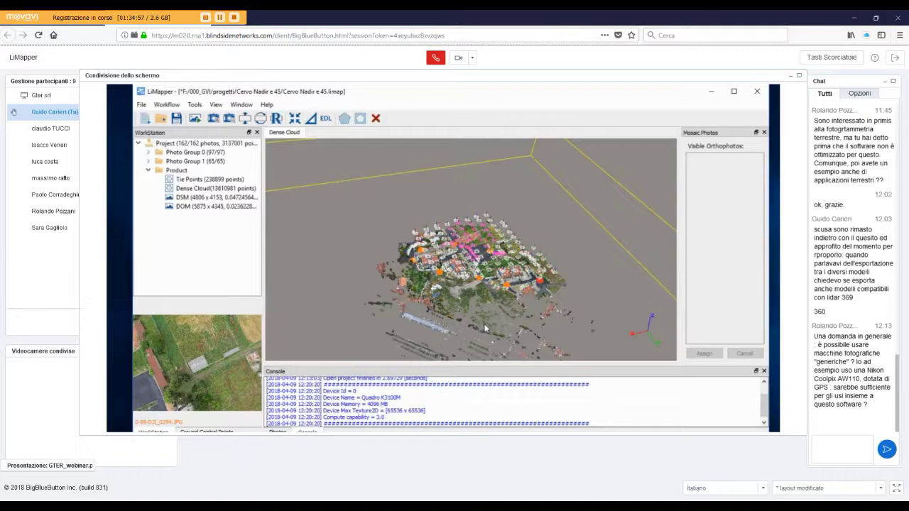
pyautogui.scroll(8, 481, 315)
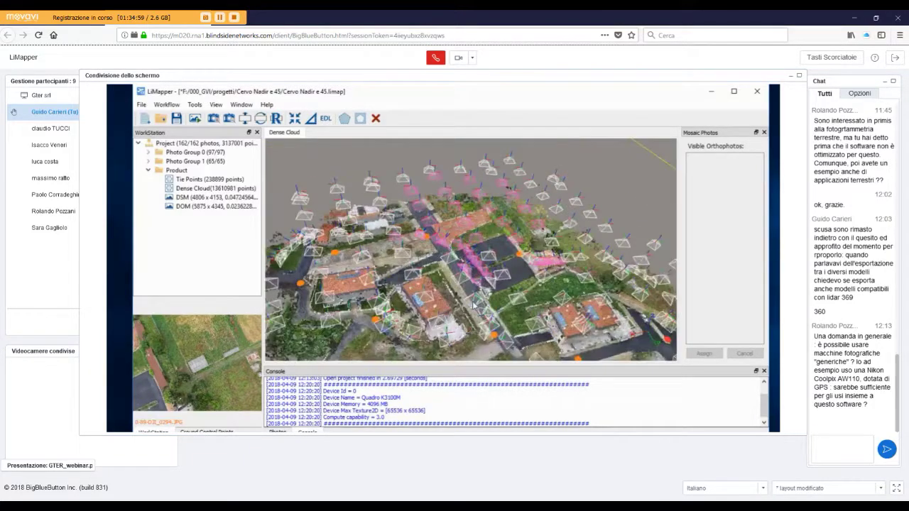
pyautogui.scroll(3, 474, 306)
pyautogui.scroll(3, 491, 277)
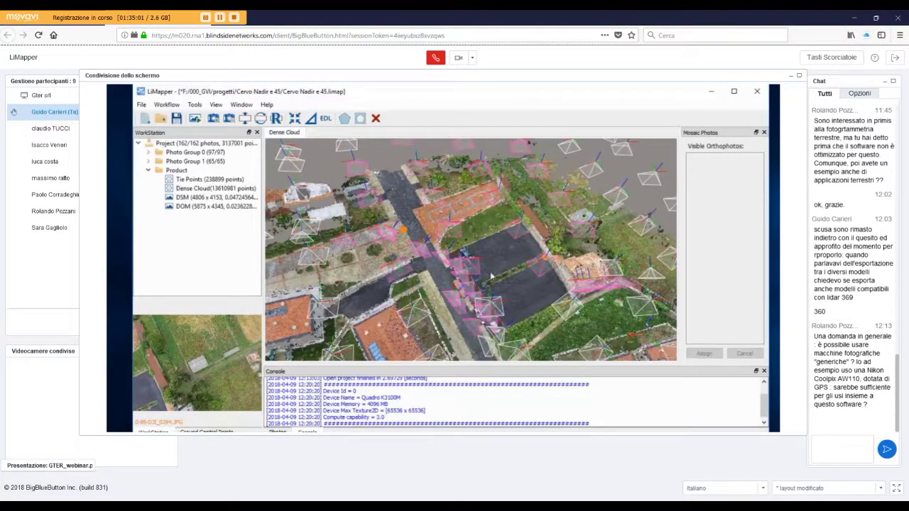
pyautogui.moveTo(490, 277); pyautogui.dragTo(547, 291)
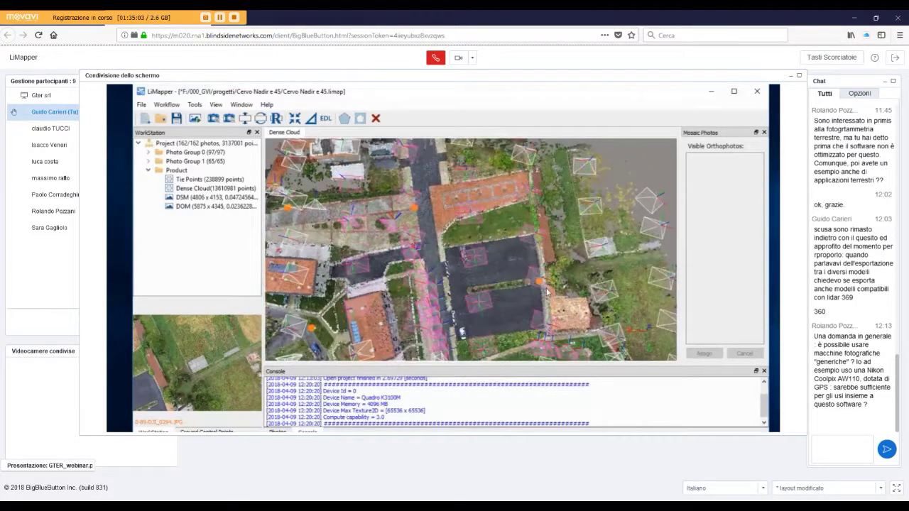
pyautogui.click(216, 106)
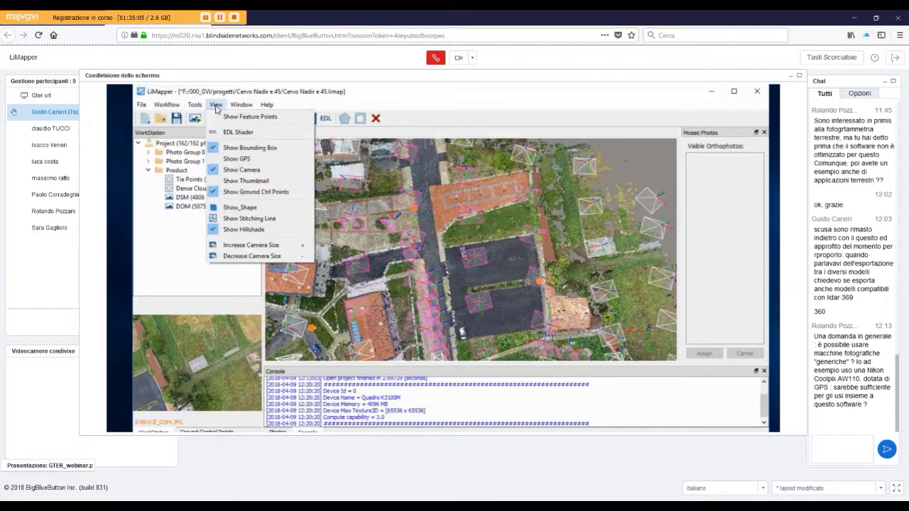
pyautogui.click(261, 170)
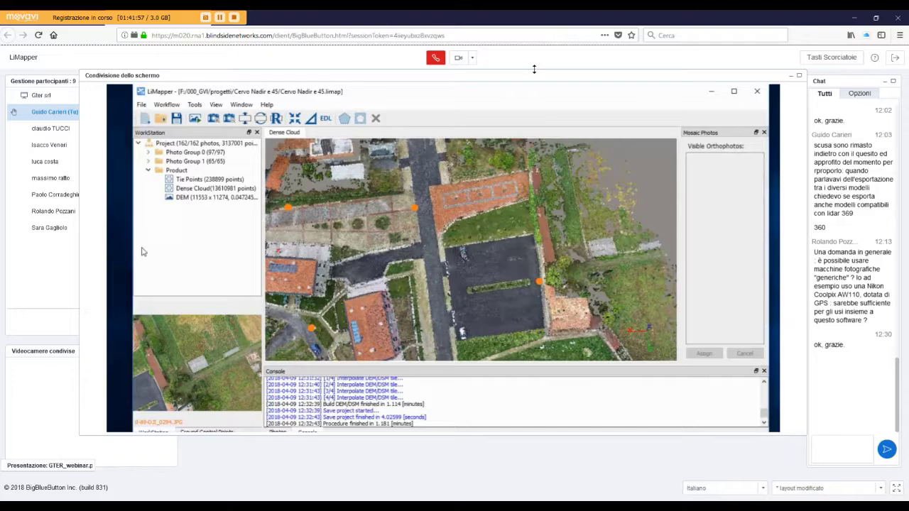
# - Open the DEM product and examine its terrain relief around the surveyed buildings and car park
pyautogui.click(188, 199)
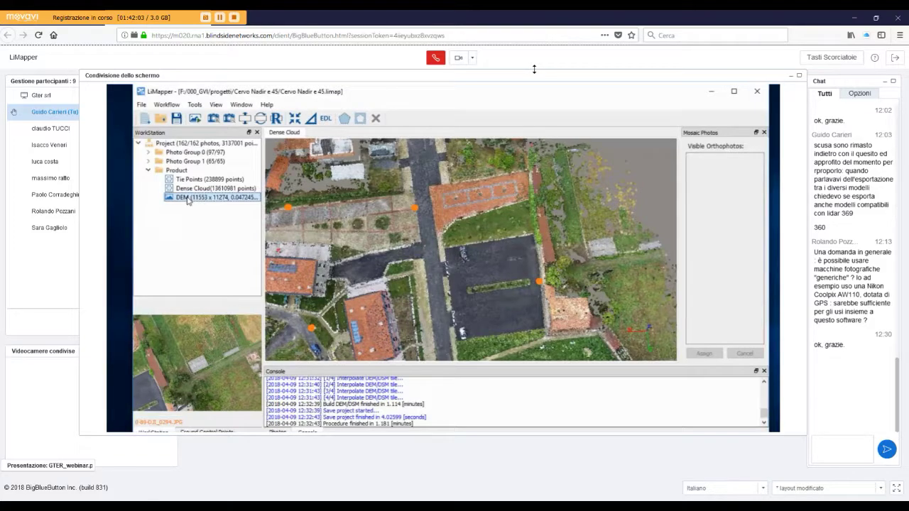
pyautogui.doubleClick(189, 199)
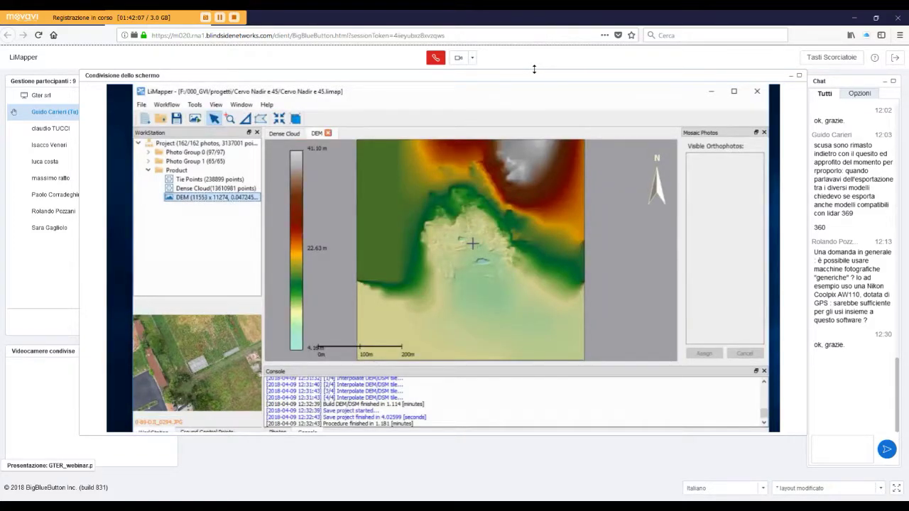
pyautogui.scroll(3, 473, 244)
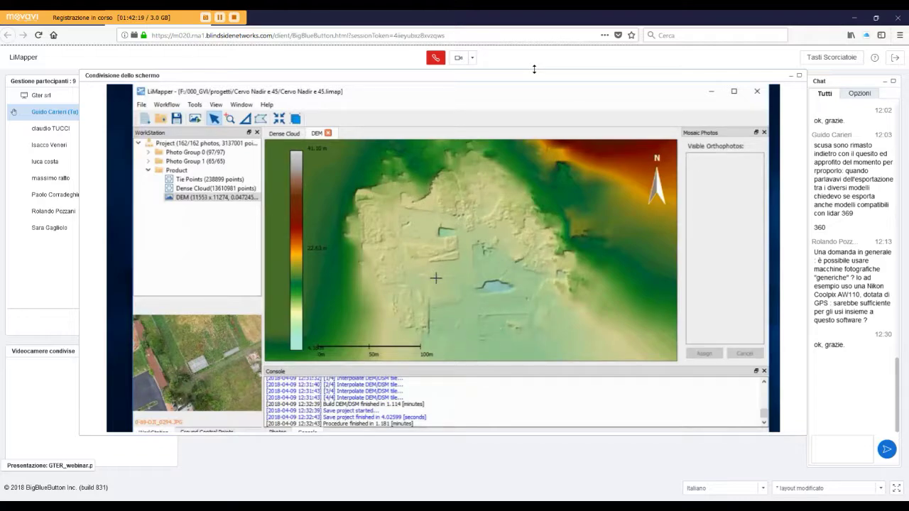
pyautogui.scroll(3, 438, 277)
pyautogui.scroll(1, 436, 276)
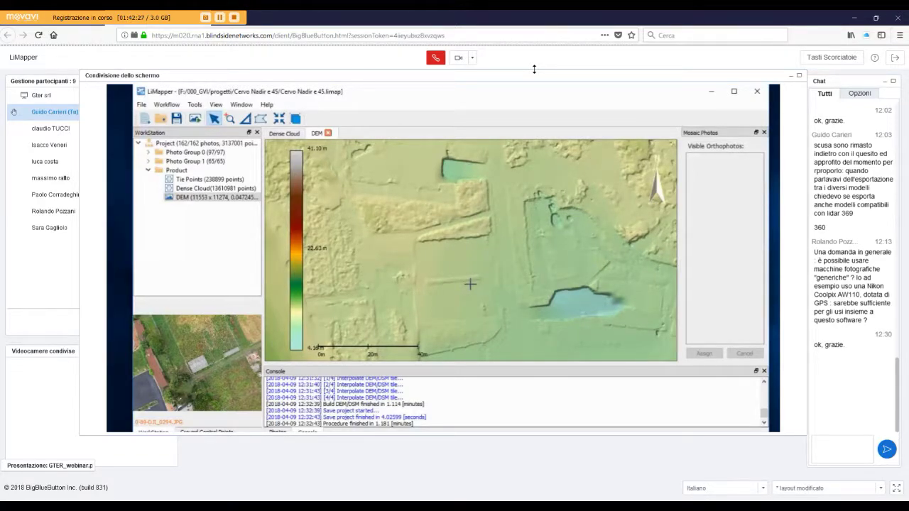
pyautogui.scroll(-1, 470, 284)
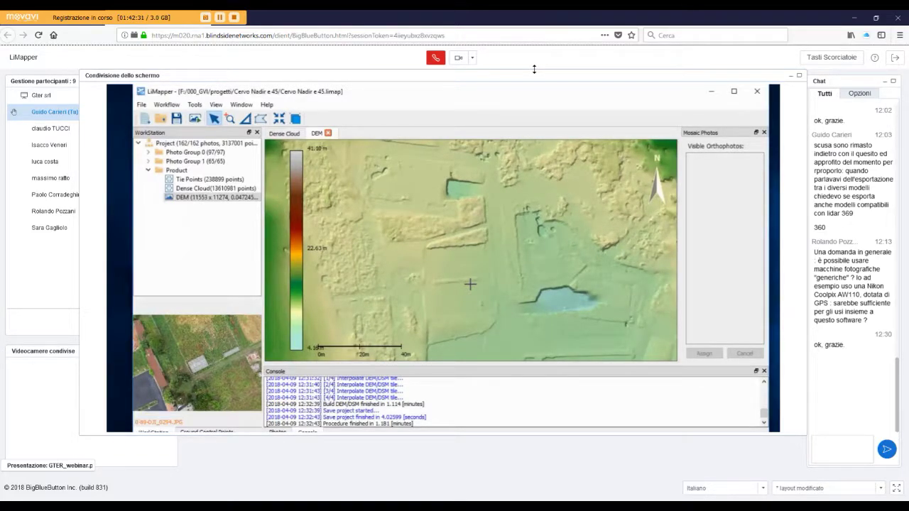
pyautogui.scroll(-4, 470, 284)
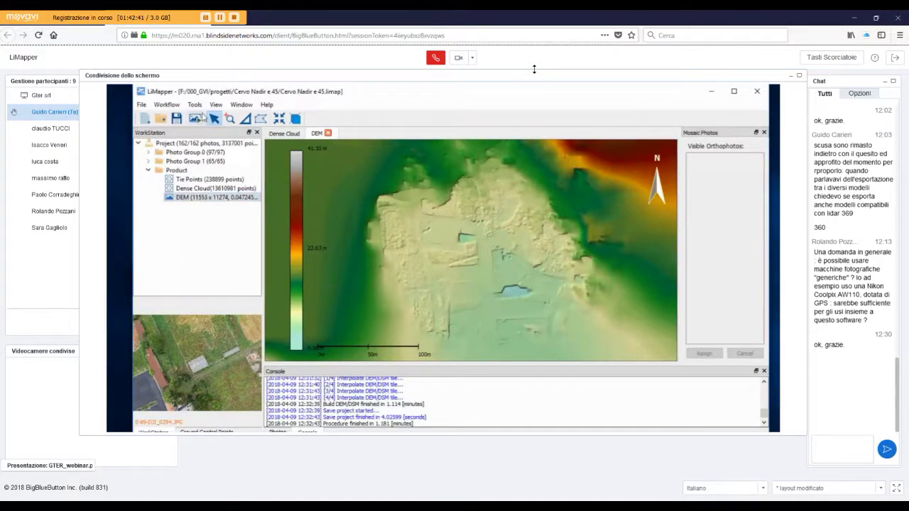
# - Process the project with only the Build DOM/TDOM stage enabled
pyautogui.click(196, 105)
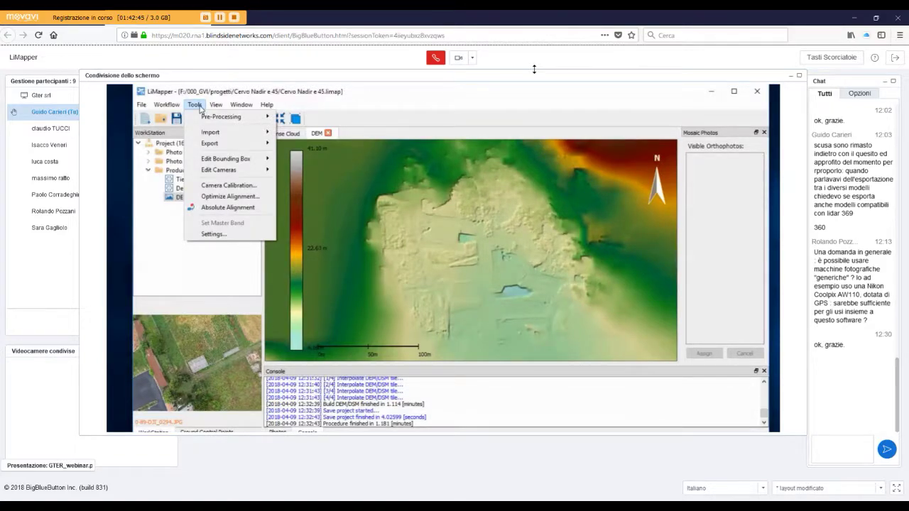
pyautogui.moveTo(236, 176)
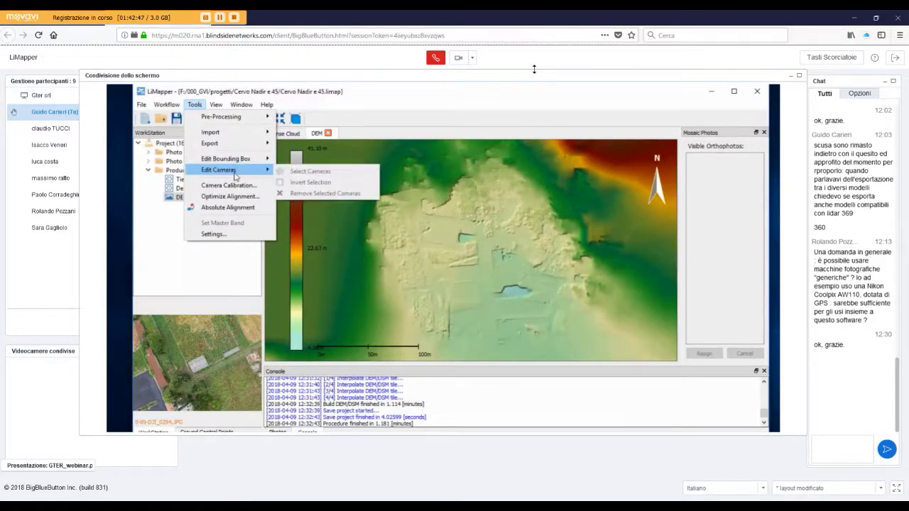
pyautogui.moveTo(223, 134)
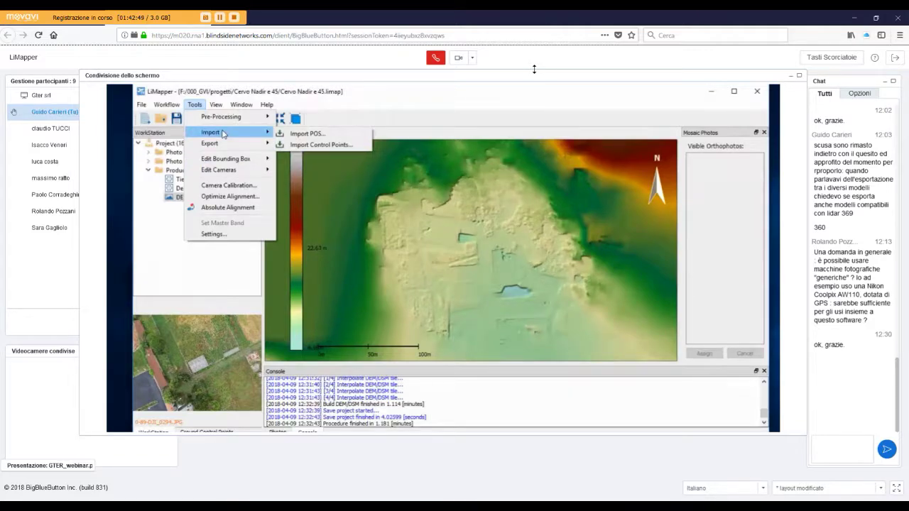
pyautogui.click(177, 119)
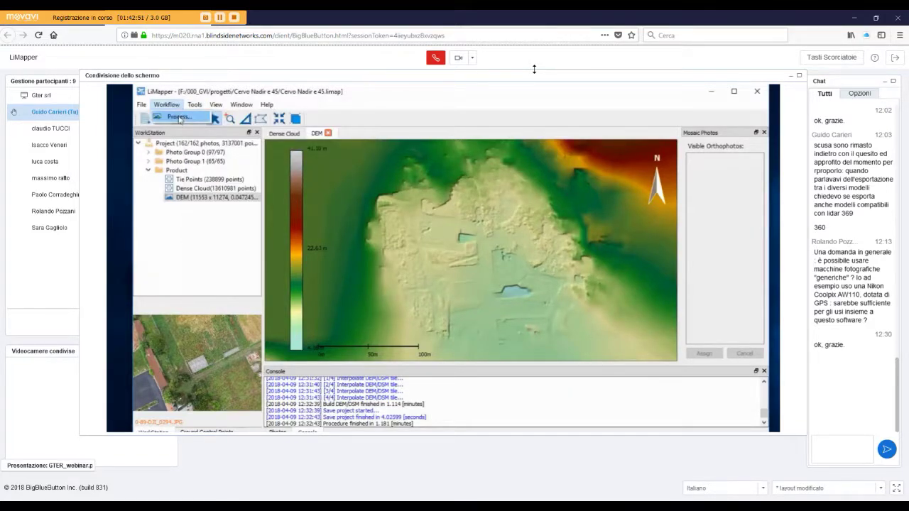
pyautogui.click(177, 120)
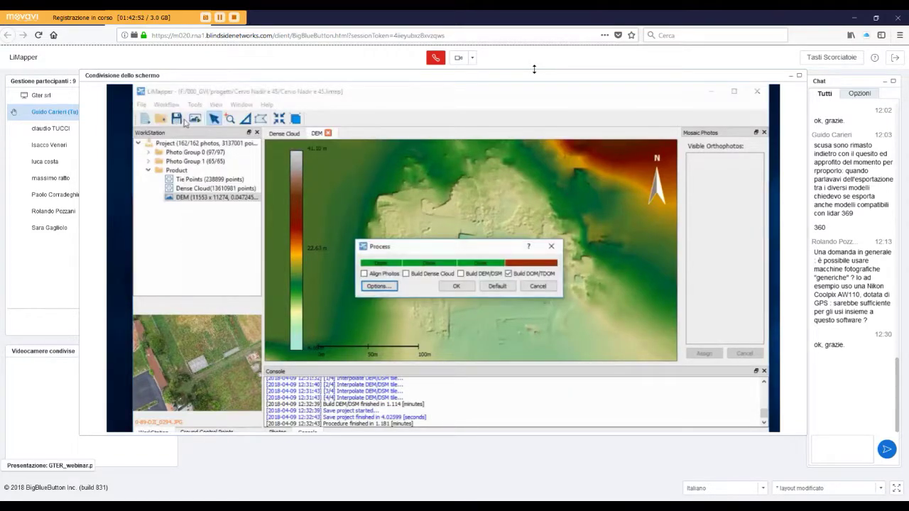
pyautogui.click(539, 287)
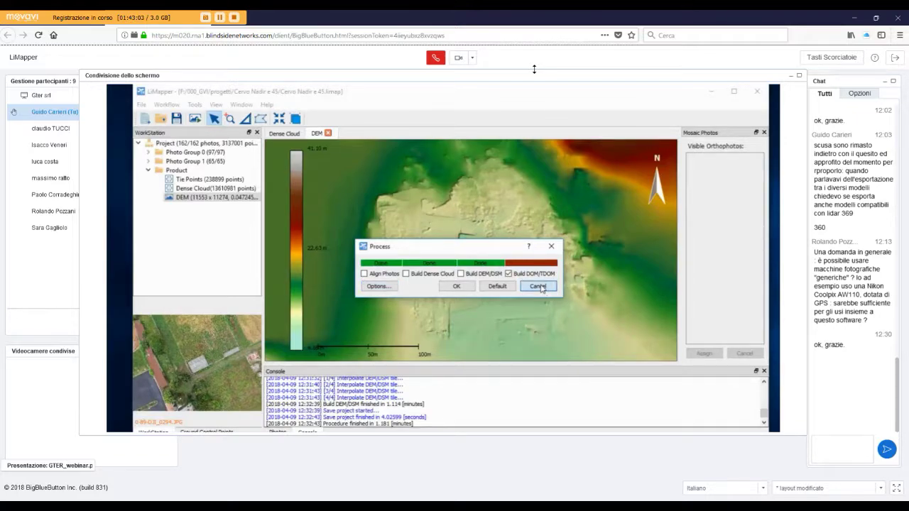
pyautogui.click(456, 288)
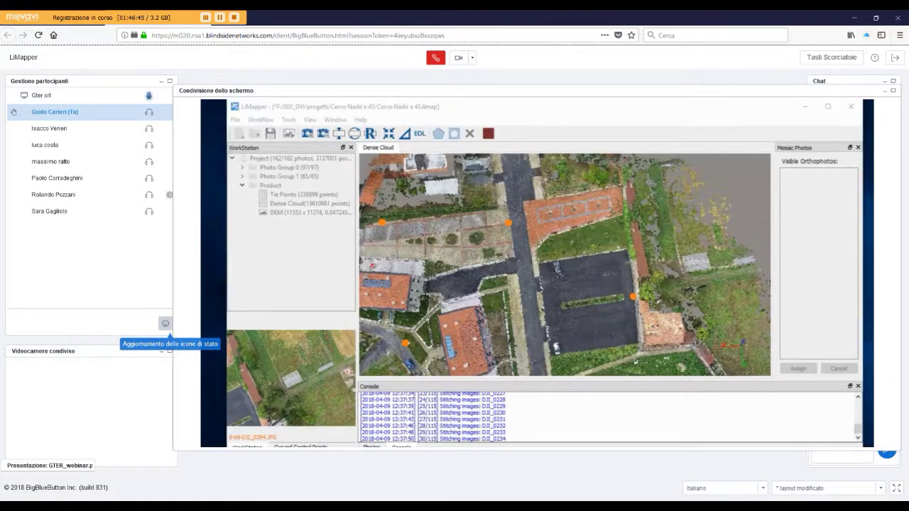
# - Start a chat message reading "per modelli costituiti da molti milioni di punti e di dimensioni molto ampie, è possibile suddividere l'intero"
pyautogui.click(165, 323)
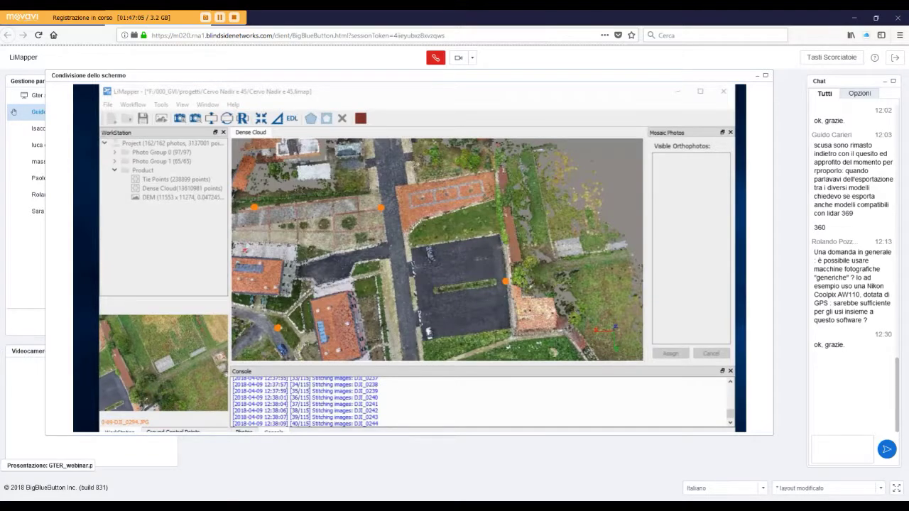
pyautogui.click(842, 448)
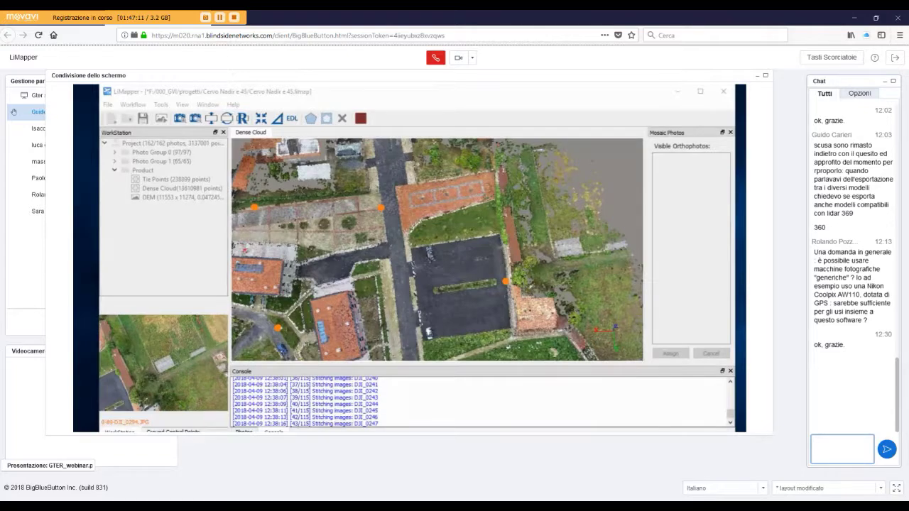
pyautogui.write('per modelli')
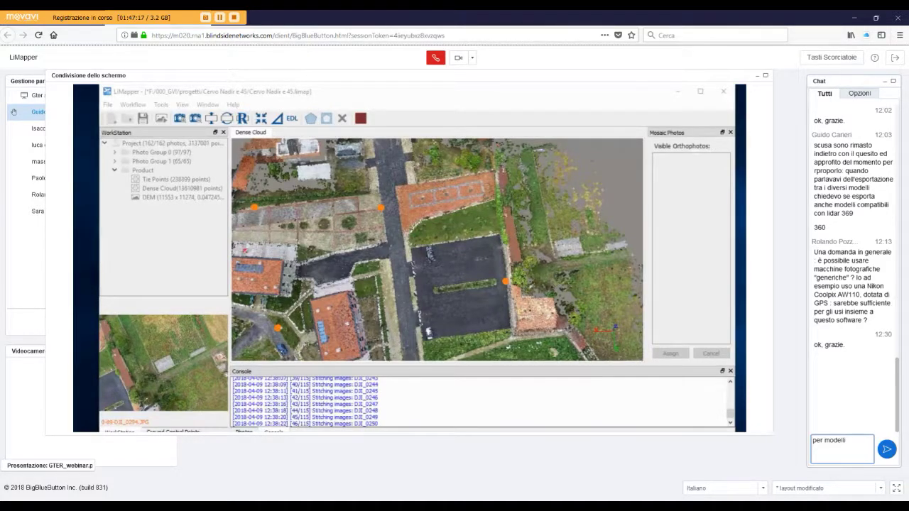
pyautogui.write(' costituiti da mol')
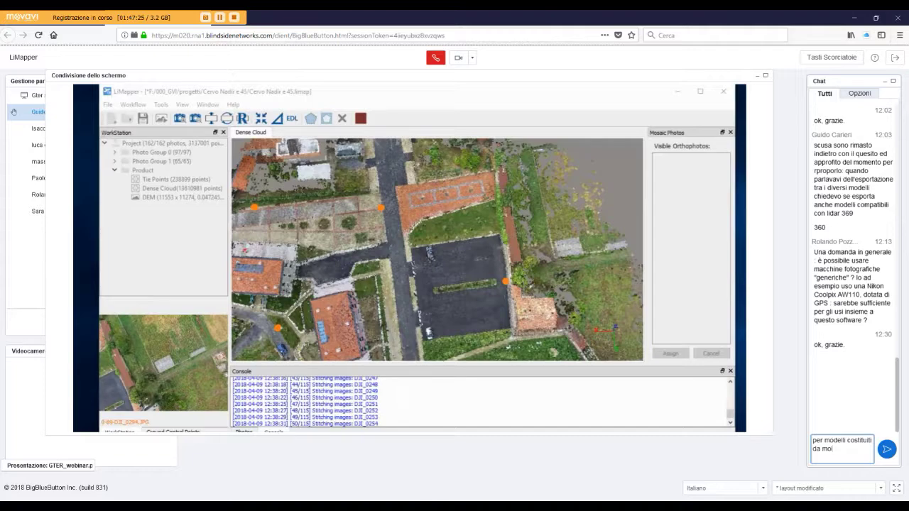
pyautogui.write('ti milioni di punt')
pyautogui.write('i e')
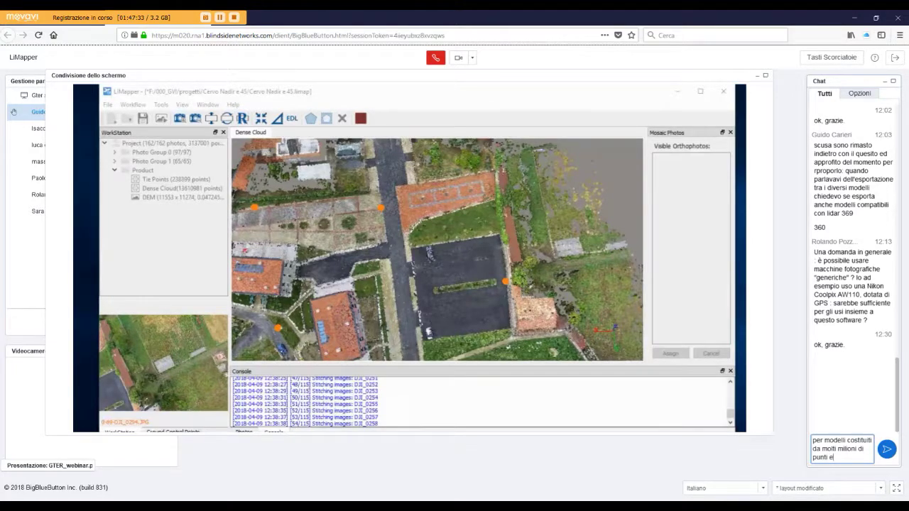
pyautogui.write(' di dimensioni molt')
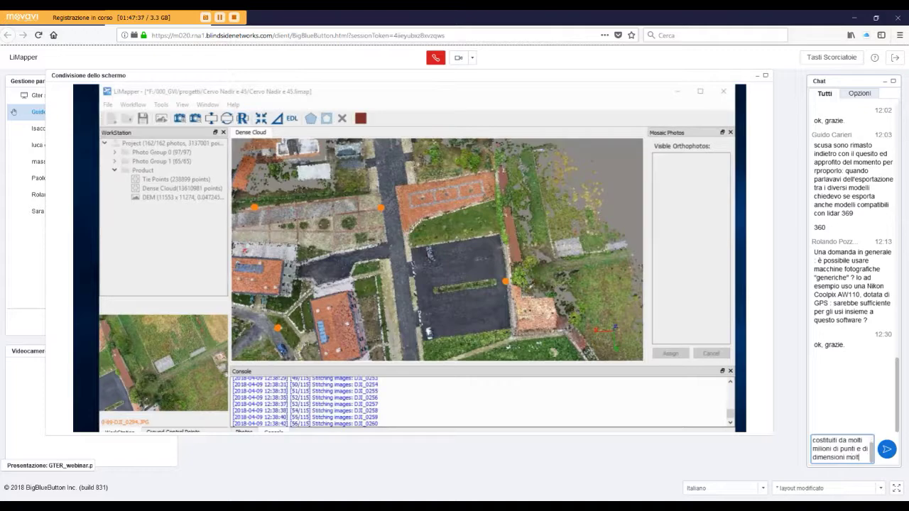
pyautogui.write('o amp')
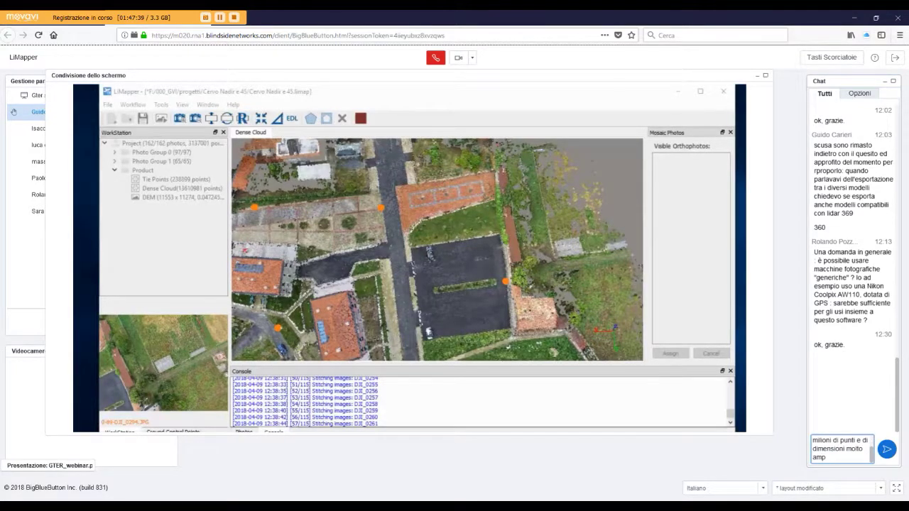
pyautogui.write('e')
pyautogui.press('BackSpace')
pyautogui.write('ie, è possibile suddi')
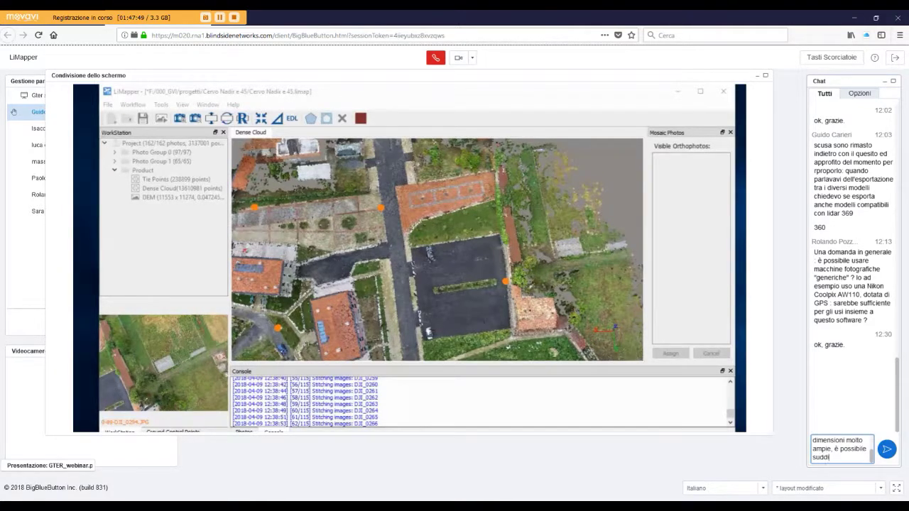
pyautogui.write("videre l'intero")
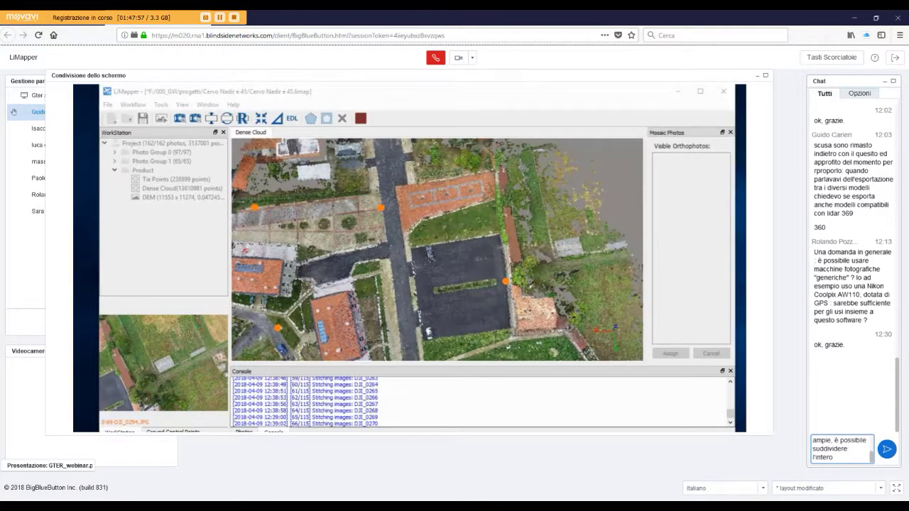
# - Complete the unsent chat question with the words "lavoro in tiles georiferiti?"
pyautogui.write(' la')
pyautogui.write('vr')
pyautogui.write('o')
pyautogui.press('BackSpace')
pyautogui.write('oro in tile')
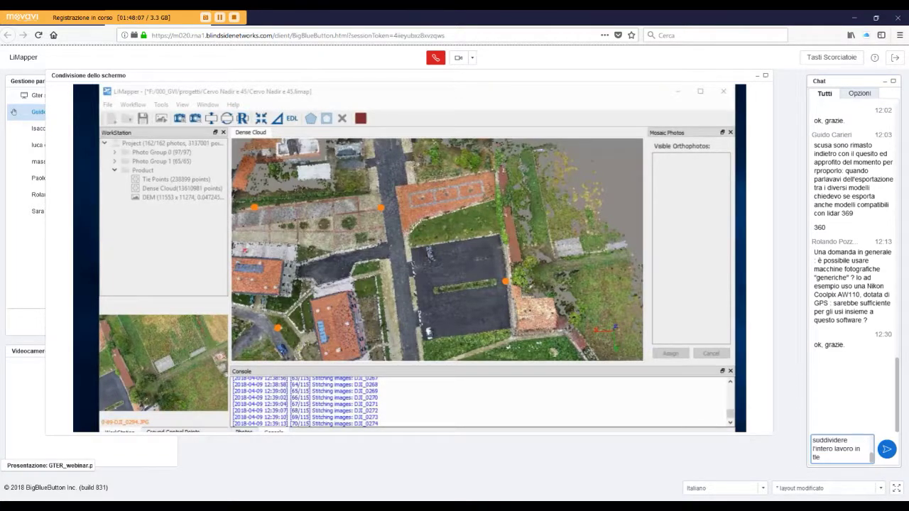
pyautogui.press('BackSpace')
pyautogui.press('BackSpace')
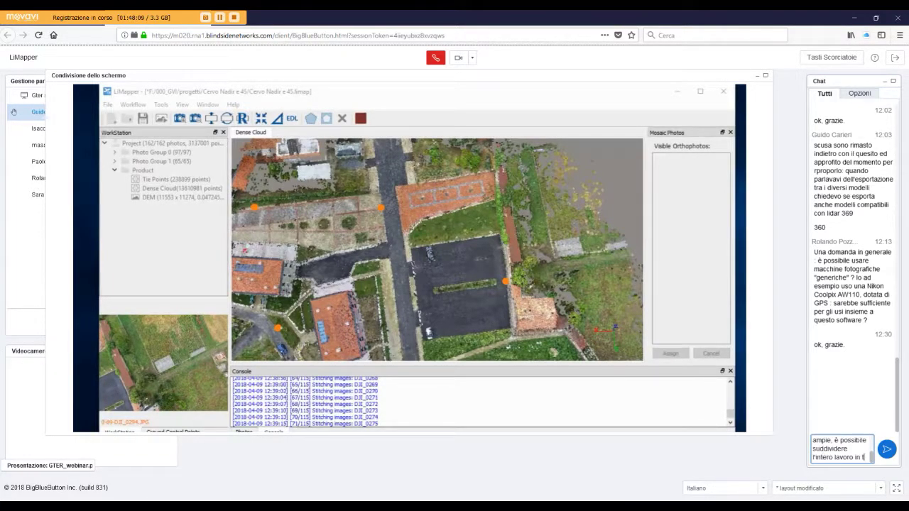
pyautogui.write('iles')
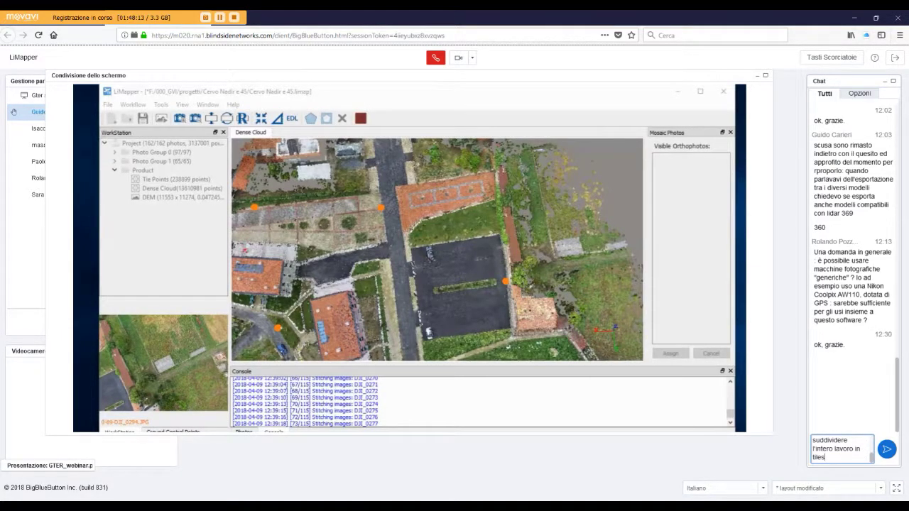
pyautogui.write(' da')
pyautogui.press('BackSpace')
pyautogui.write('georiferiti')
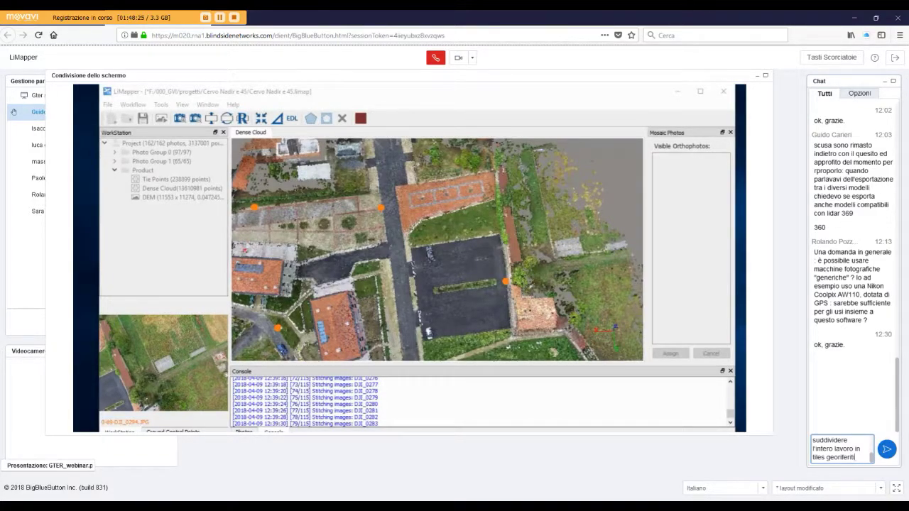
pyautogui.write('?')
# - Reword the end of the chat question to "un mosaico di zone georiferite?" and send it
pyautogui.write('un mosa')
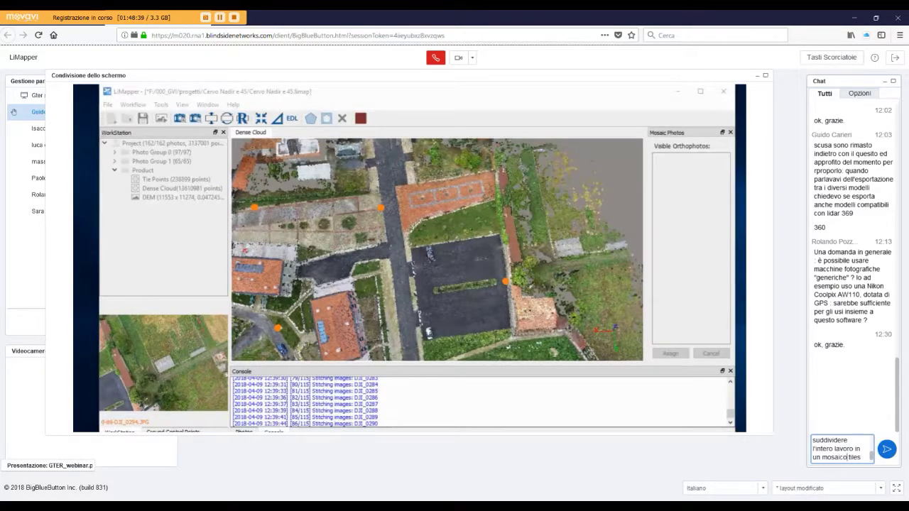
pyautogui.write('ico di piccoli')
pyautogui.press('Delete')
pyautogui.press('Delete')
pyautogui.press('Delete')
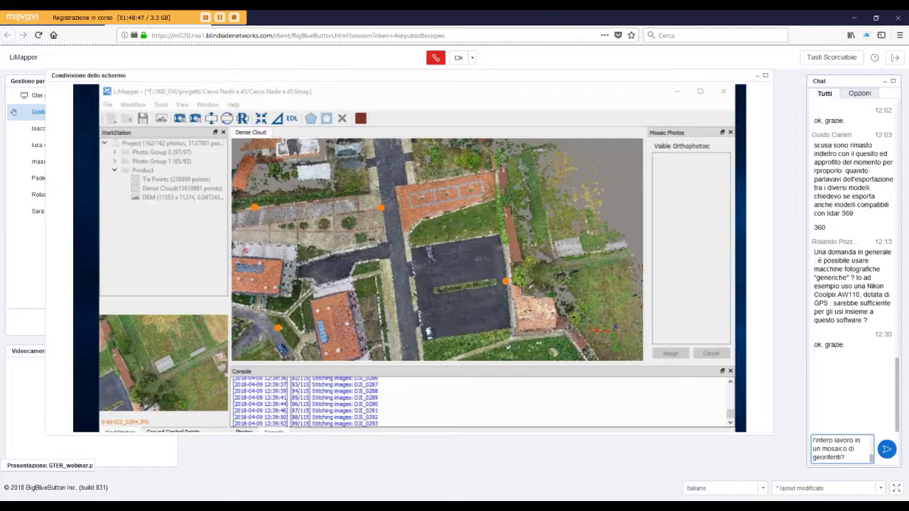
pyautogui.write('zone')
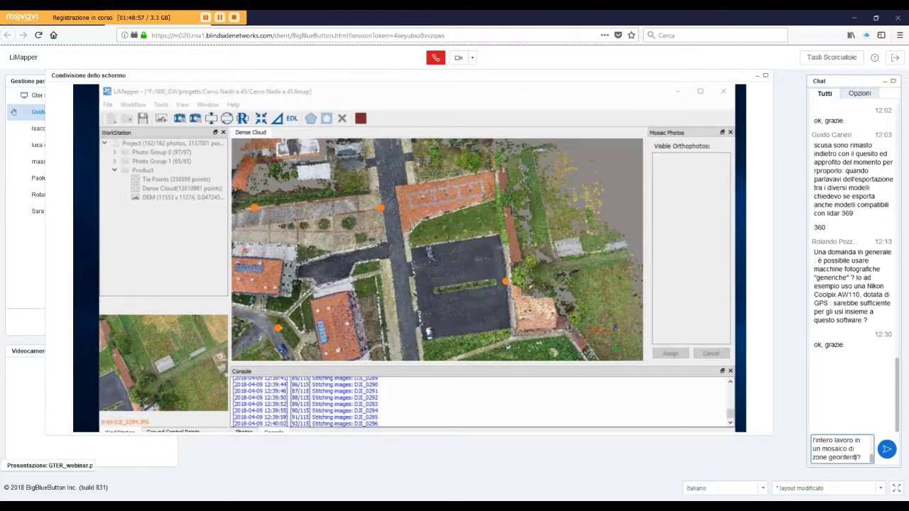
pyautogui.write('e')
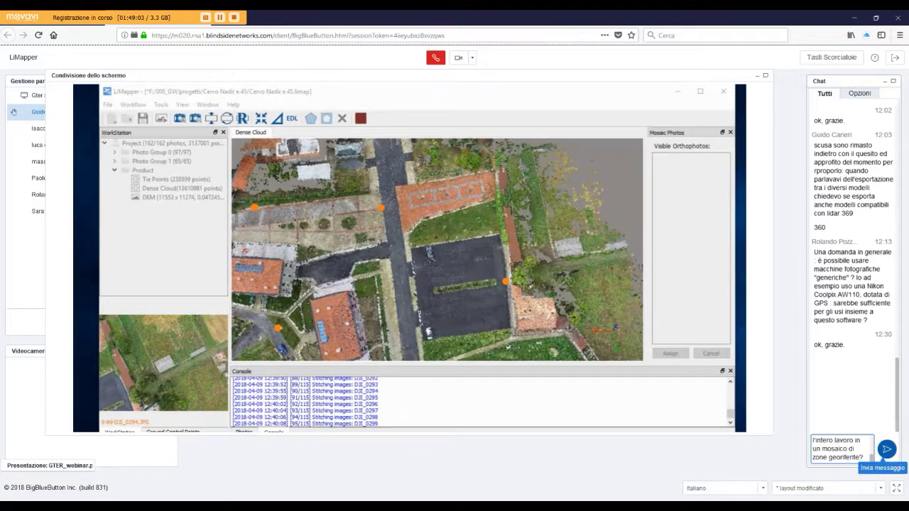
pyautogui.click(886, 450)
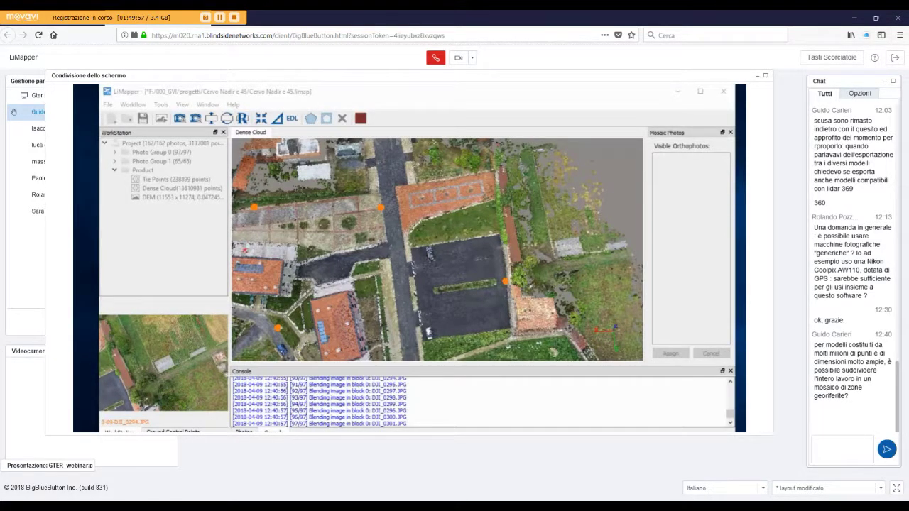
# - Send the reply "grazie" in the webinar chat
pyautogui.click(841, 450)
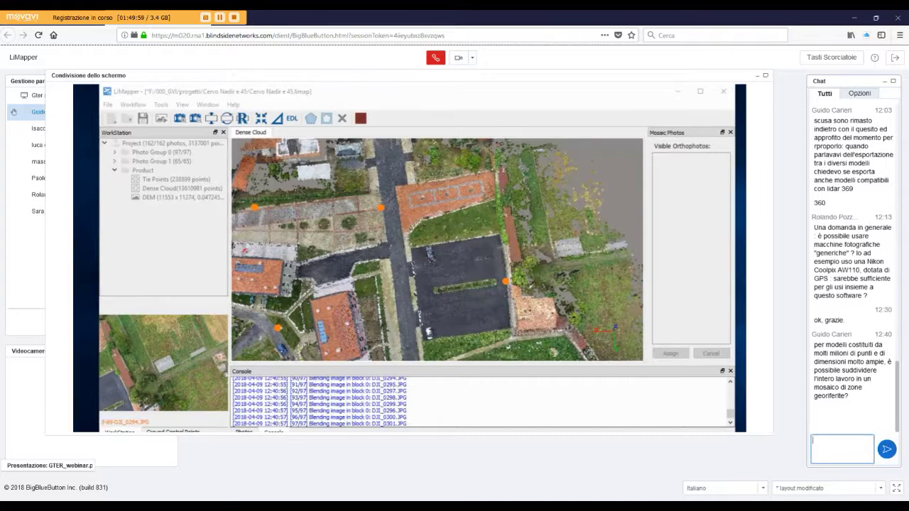
pyautogui.write('grazie')
pyautogui.press('Return')
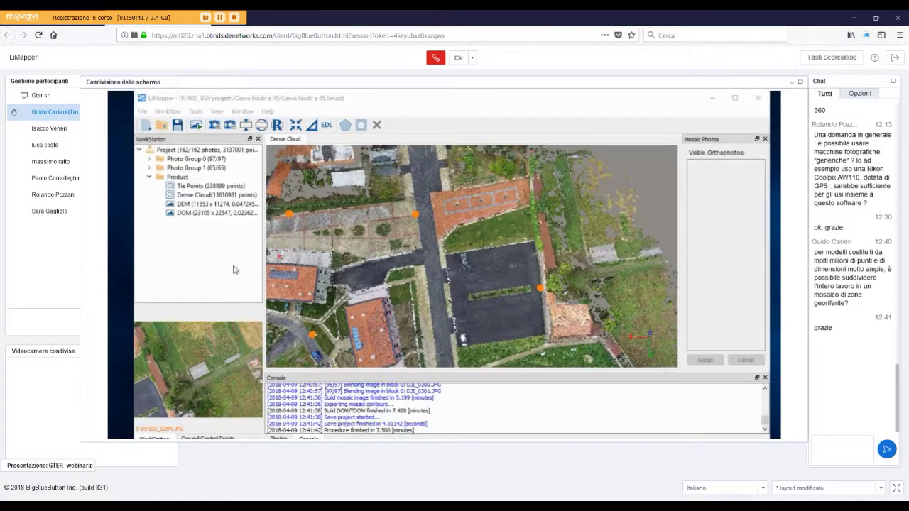
# - Open the DOM product and examine the orthophoto around the buildings beside the car park
pyautogui.doubleClick(243, 215)
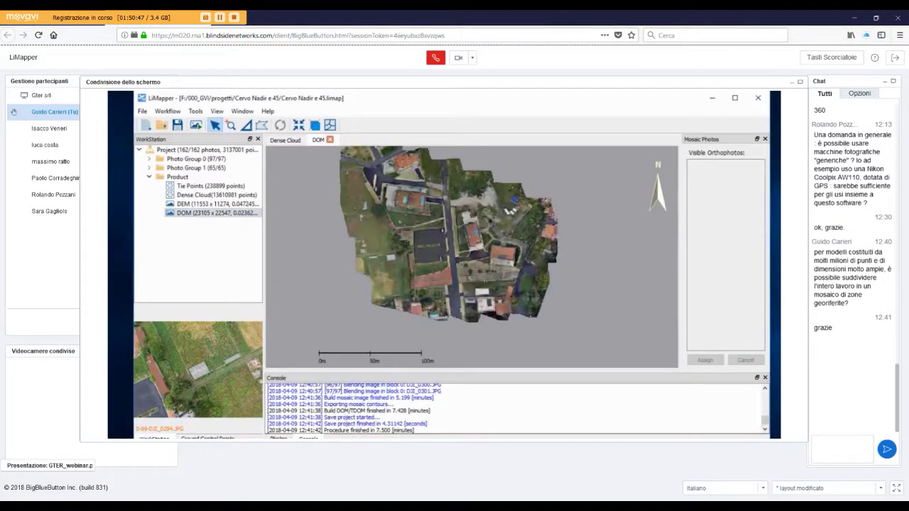
pyautogui.scroll(5, 477, 262)
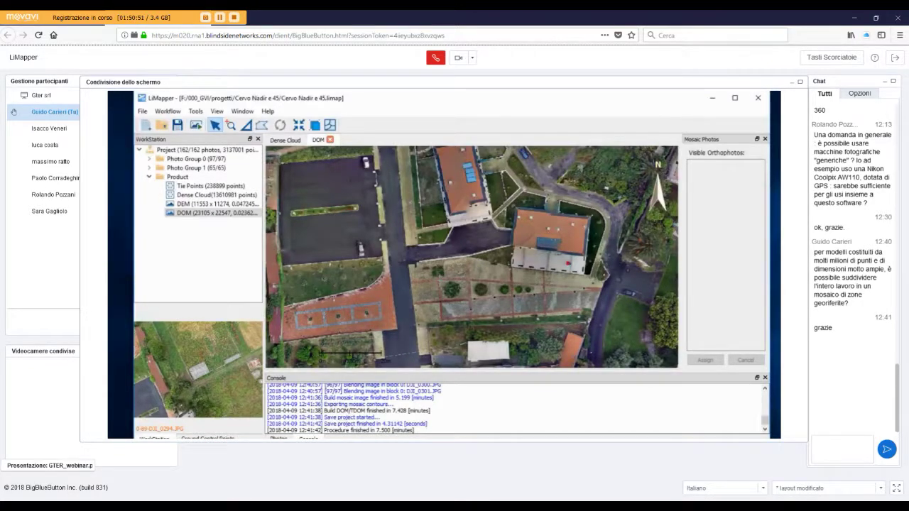
pyautogui.scroll(-1, 461, 288)
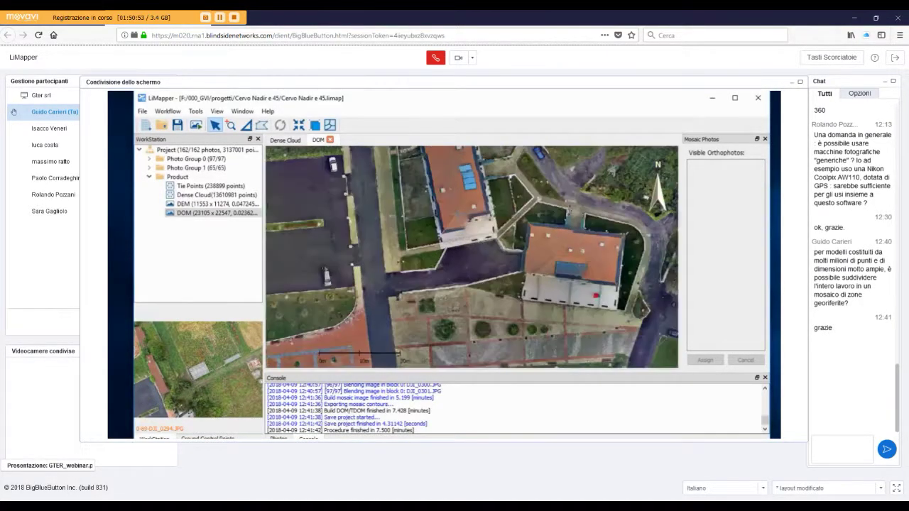
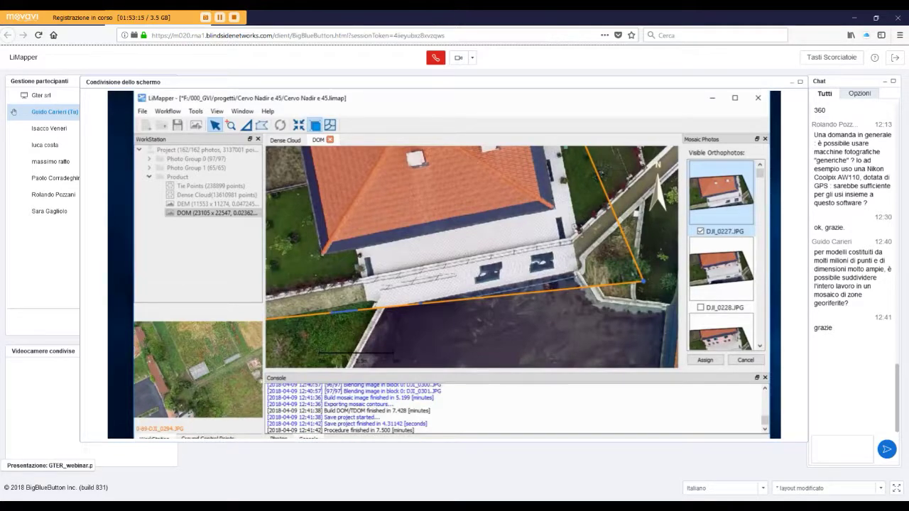
# - Browse the visible orthophotos for the outlined roof area and show the mosaic contours over the whole DOM
pyautogui.moveTo(760, 174); pyautogui.dragTo(774, 226)
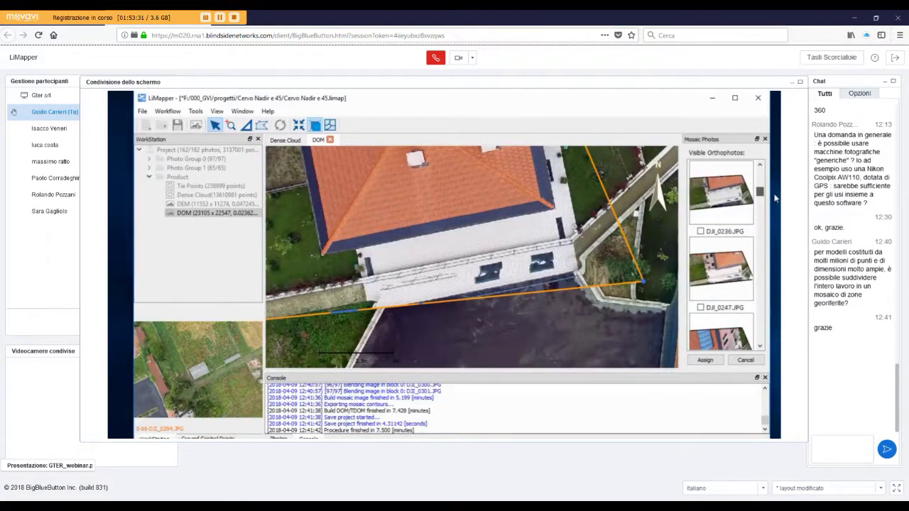
pyautogui.click(531, 197)
pyautogui.scroll(-8, 536, 203)
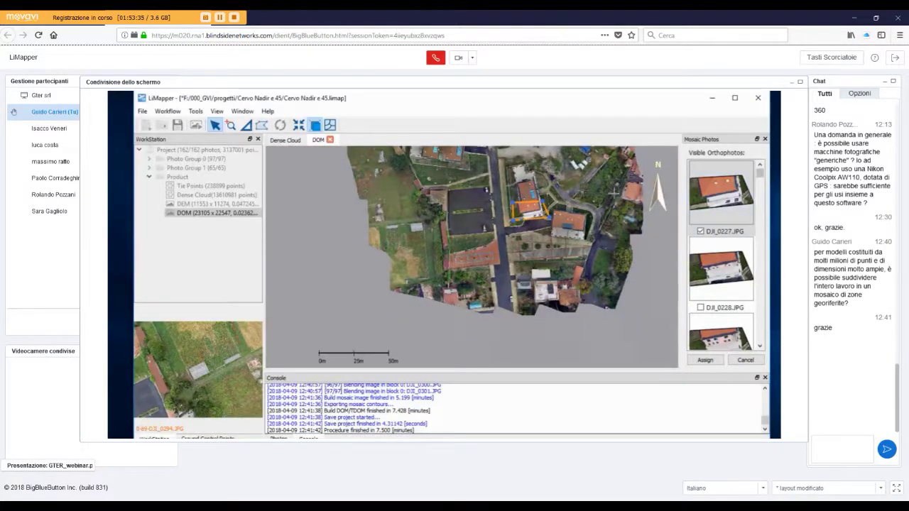
pyautogui.scroll(-1, 650, 257)
pyautogui.moveTo(650, 257); pyautogui.dragTo(643, 312)
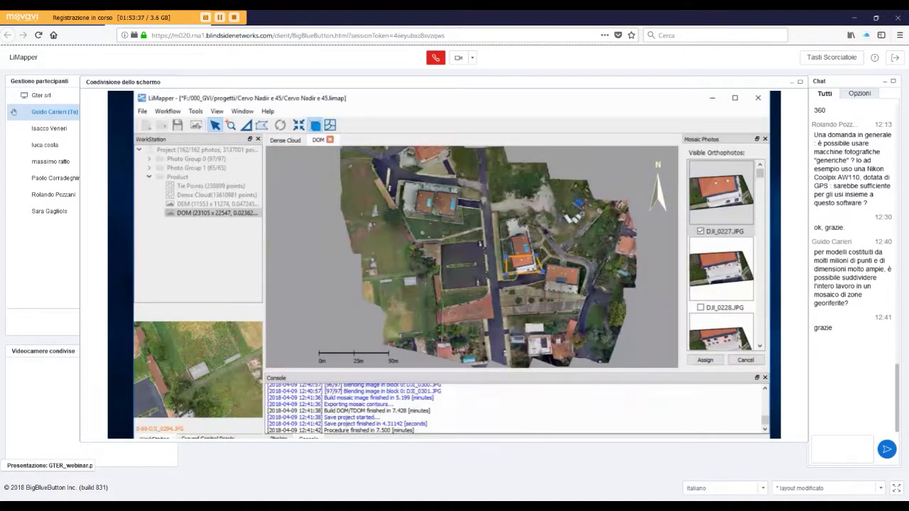
pyautogui.click(331, 126)
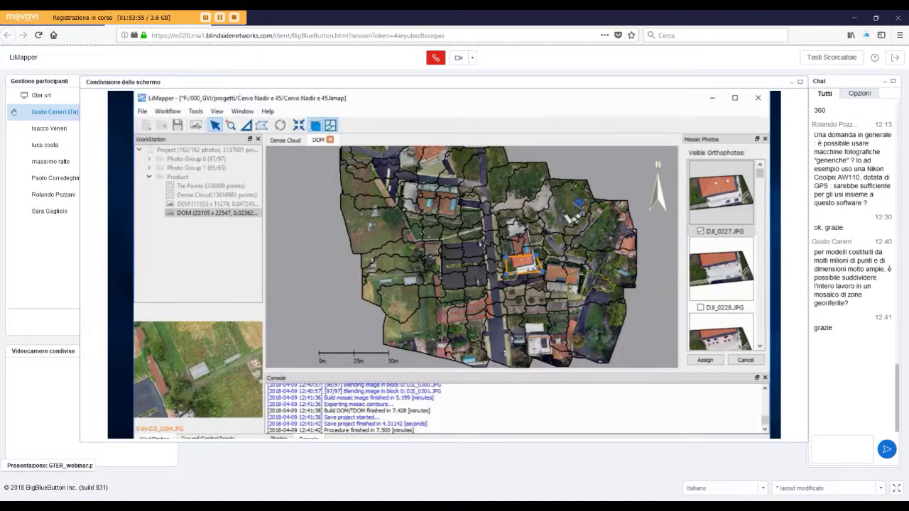
pyautogui.rightClick(580, 277)
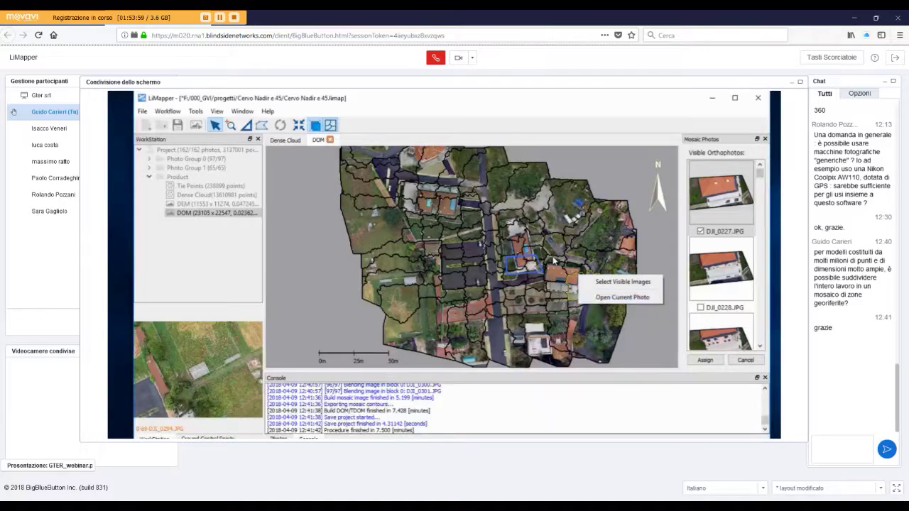
# - Hide the mosaic contours on the orthophoto and close the DOM view
pyautogui.click(142, 112)
pyautogui.click(142, 111)
pyautogui.click(242, 112)
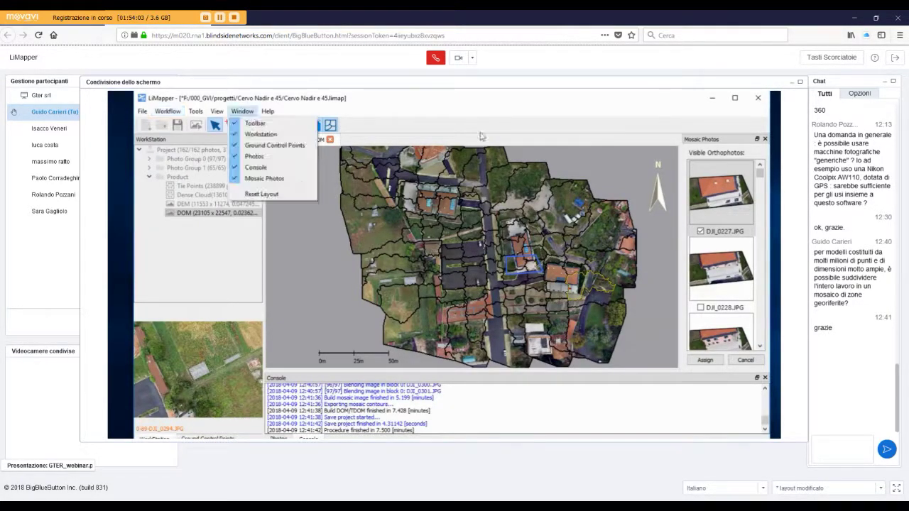
pyautogui.click(243, 112)
pyautogui.click(316, 126)
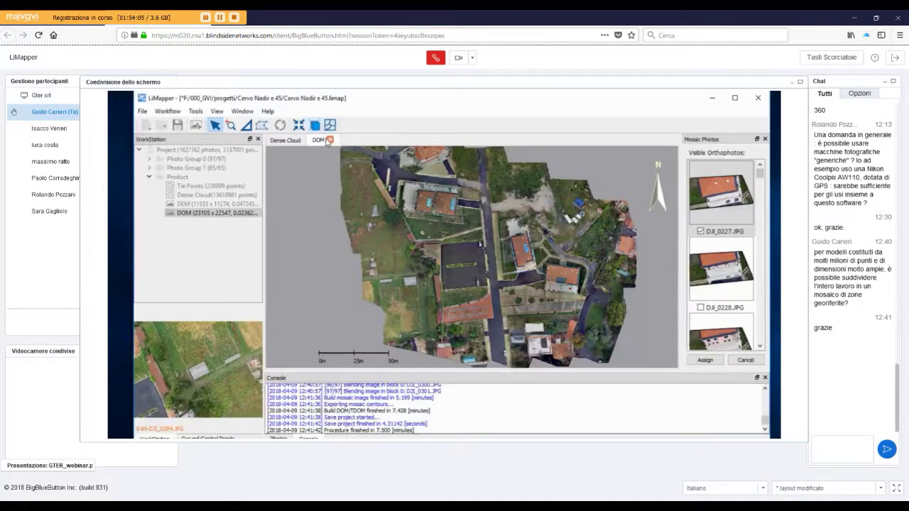
pyautogui.click(141, 112)
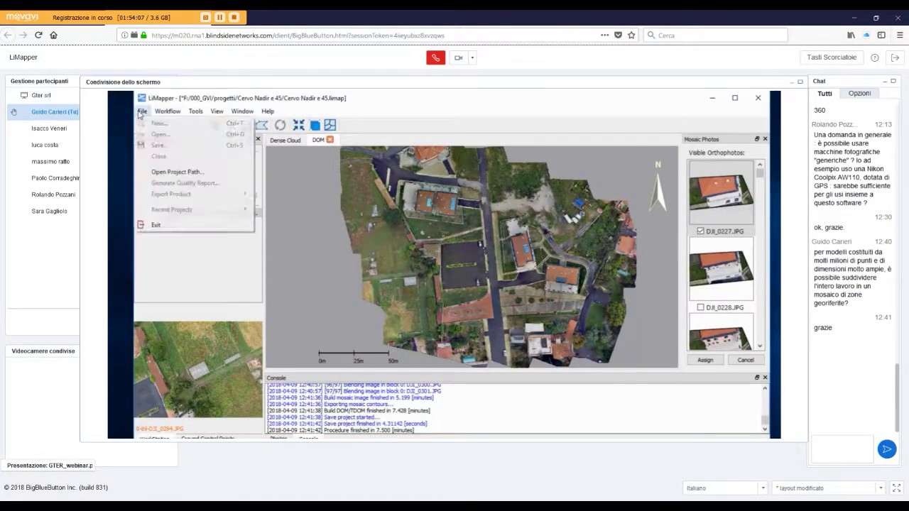
pyautogui.click(141, 112)
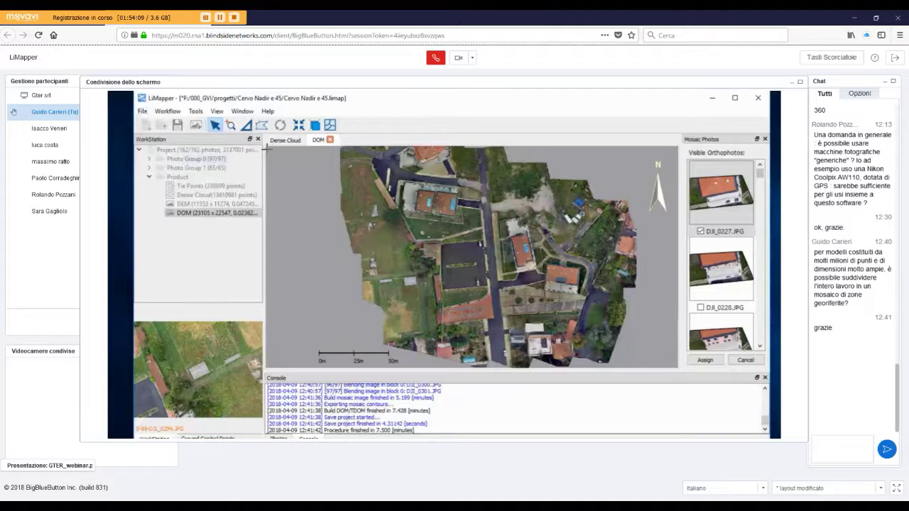
pyautogui.click(329, 140)
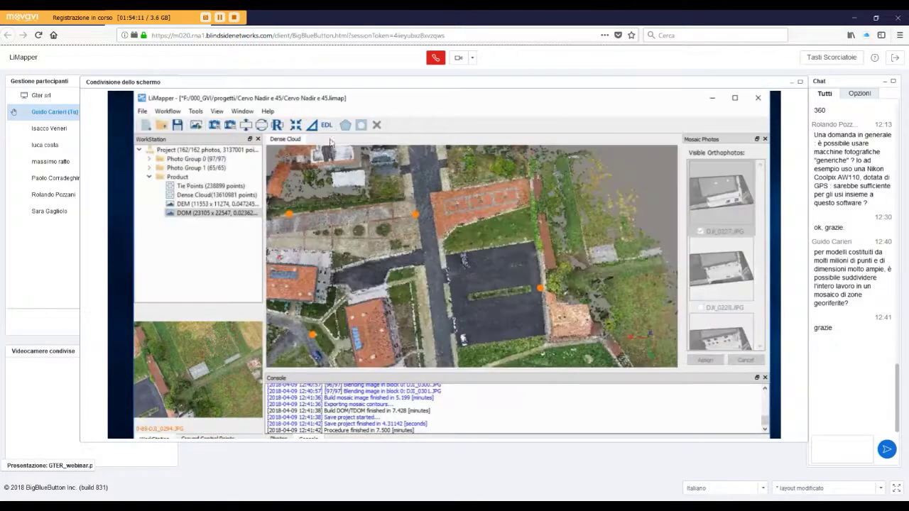
# - Open the DEM/DSM export settings, review the coordinate system choices and leave without exporting
pyautogui.click(142, 112)
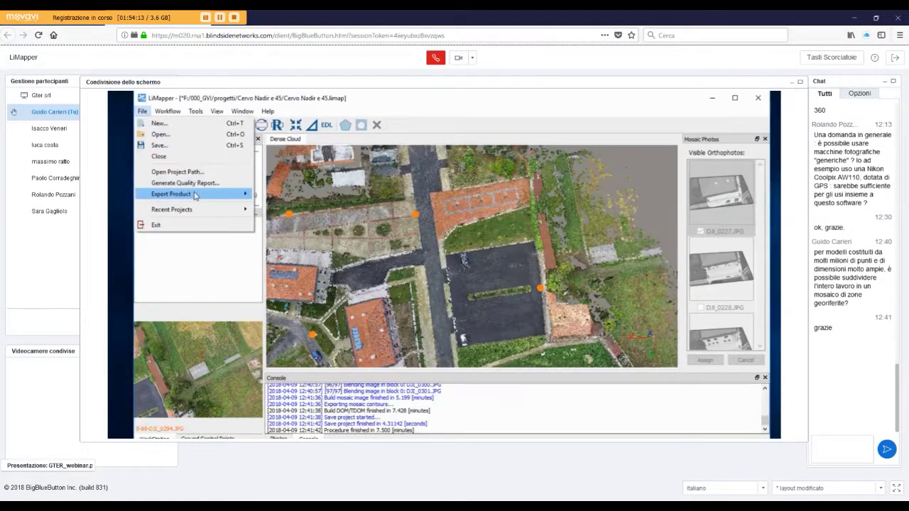
pyautogui.moveTo(196, 196)
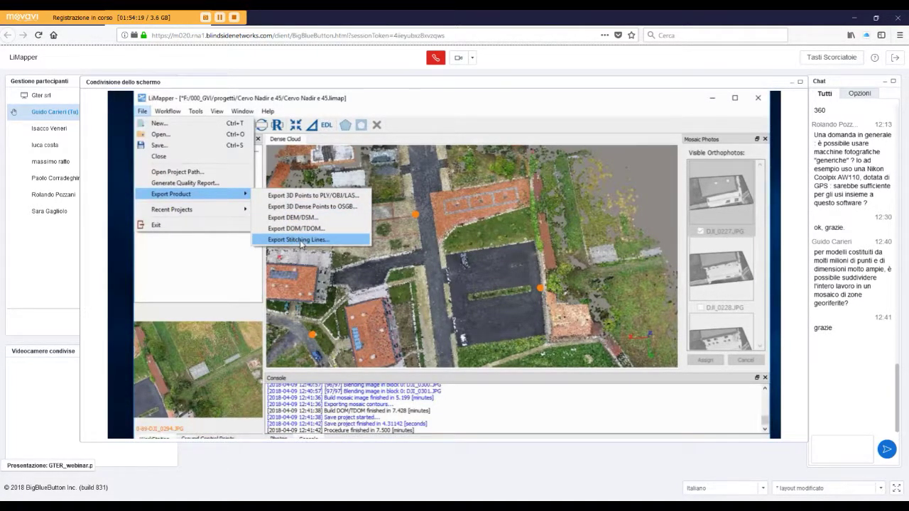
pyautogui.click(310, 218)
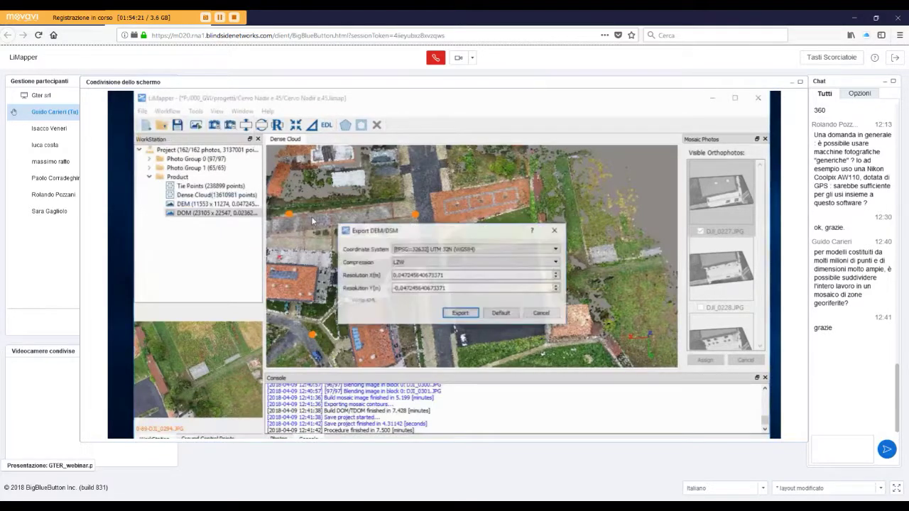
pyautogui.click(441, 250)
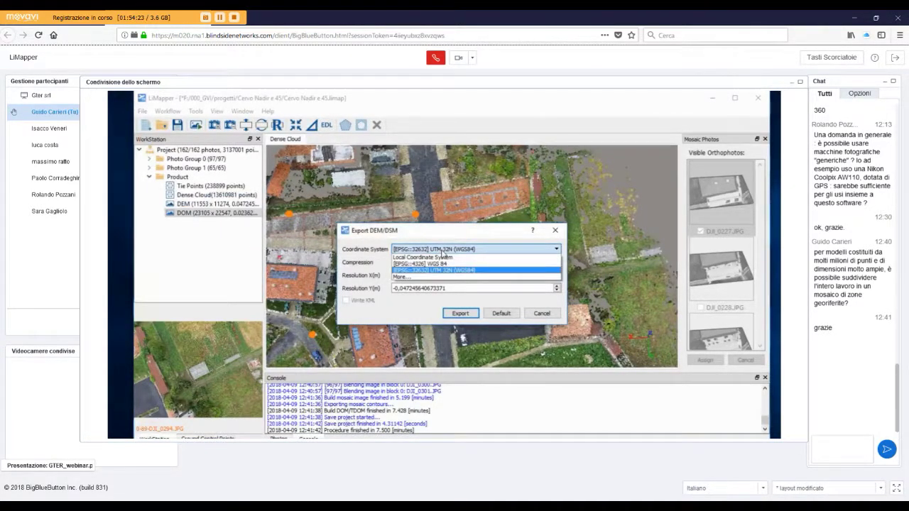
pyautogui.click(442, 252)
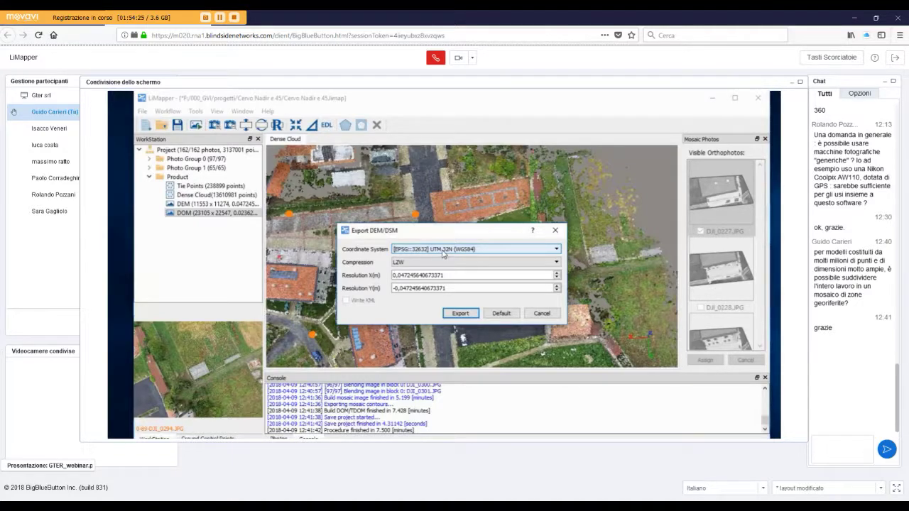
pyautogui.click(550, 318)
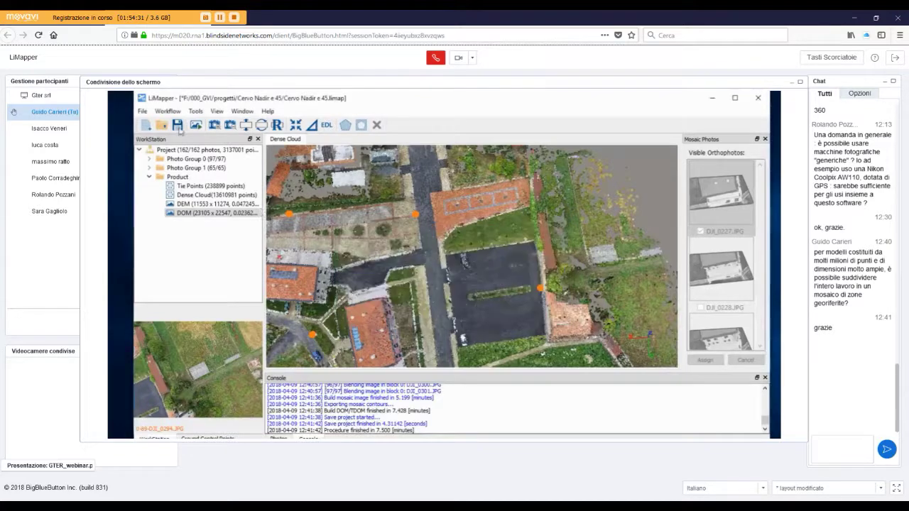
# - Open the point export settings, review the source cloud choices and leave without exporting
pyautogui.click(142, 112)
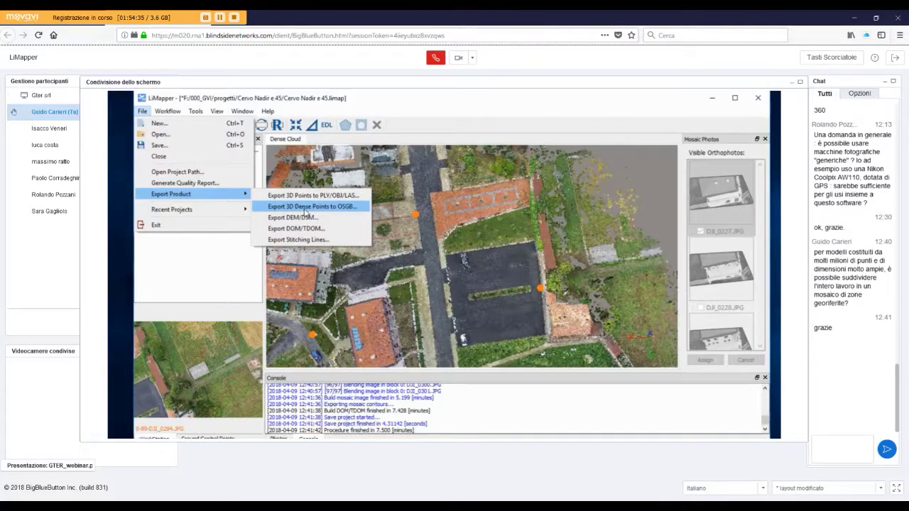
pyautogui.click(307, 210)
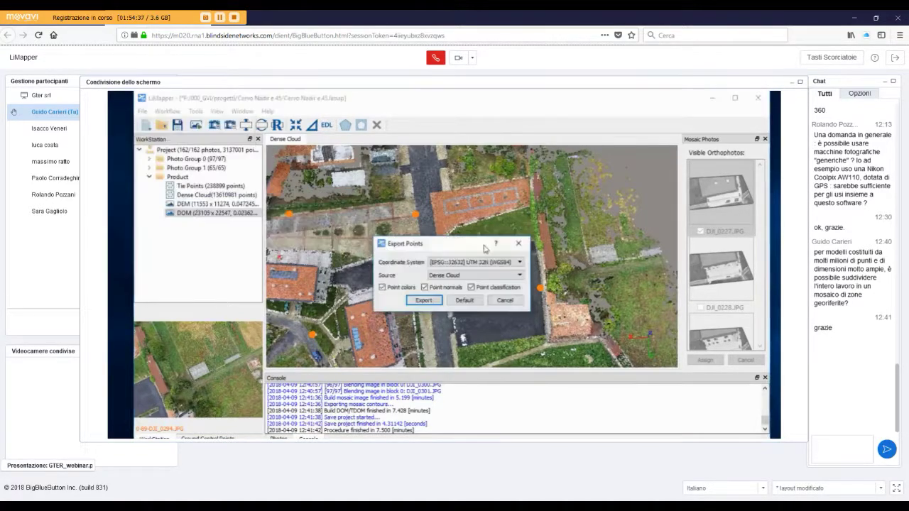
pyautogui.click(509, 275)
pyautogui.click(509, 276)
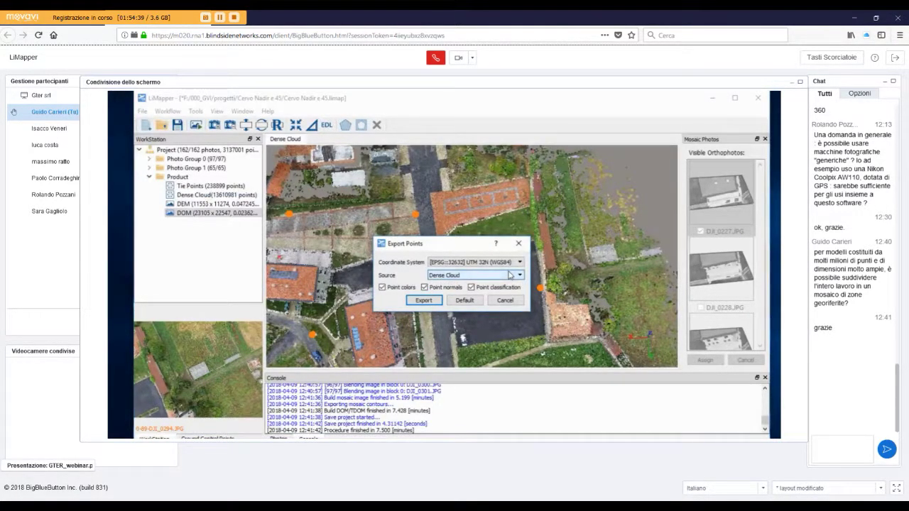
pyautogui.click(509, 275)
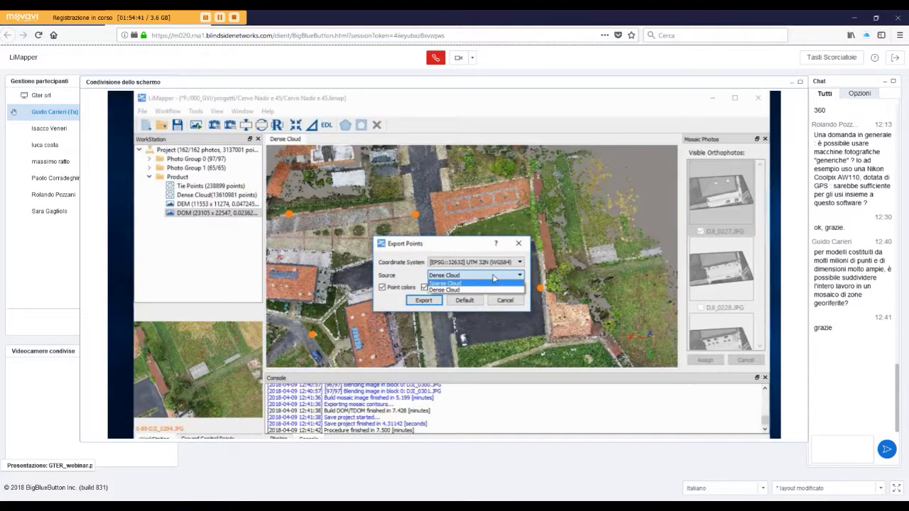
pyautogui.click(493, 277)
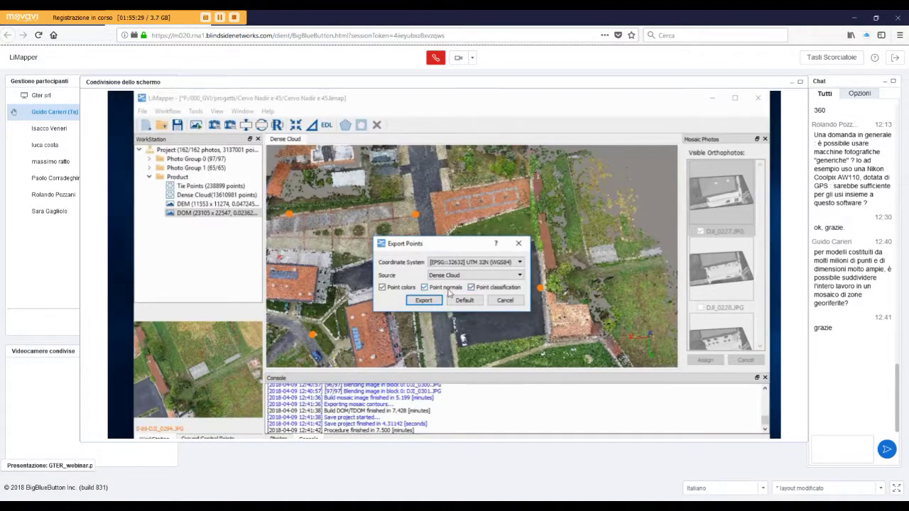
pyautogui.click(503, 300)
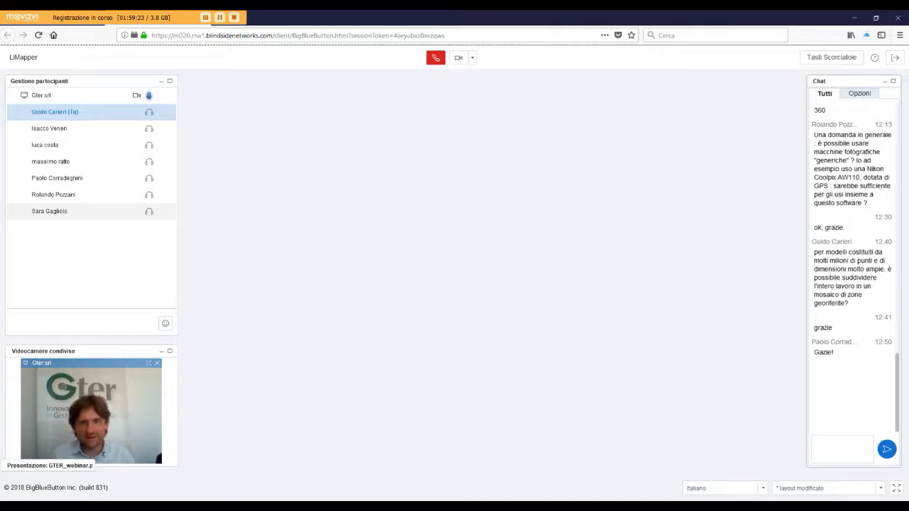
# - Send the farewell message "un saluto" in the webinar chat
pyautogui.scroll(5, 852, 270)
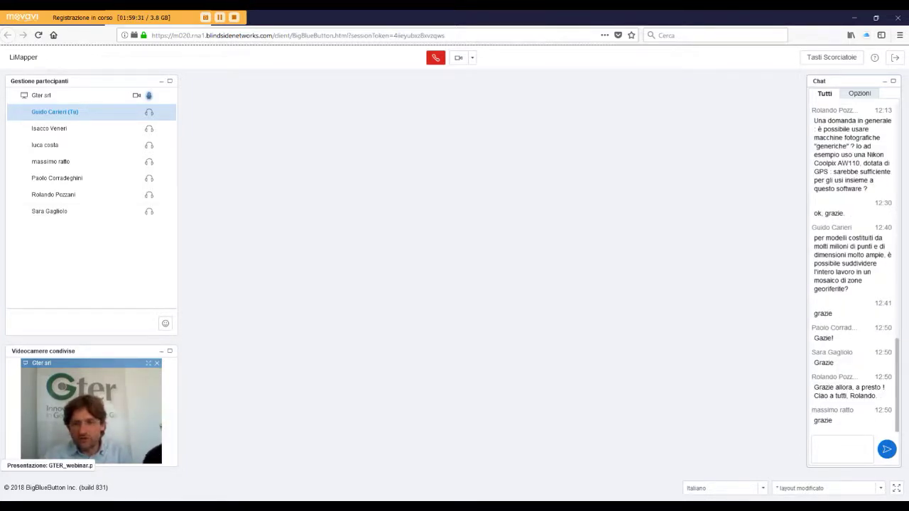
pyautogui.click(842, 449)
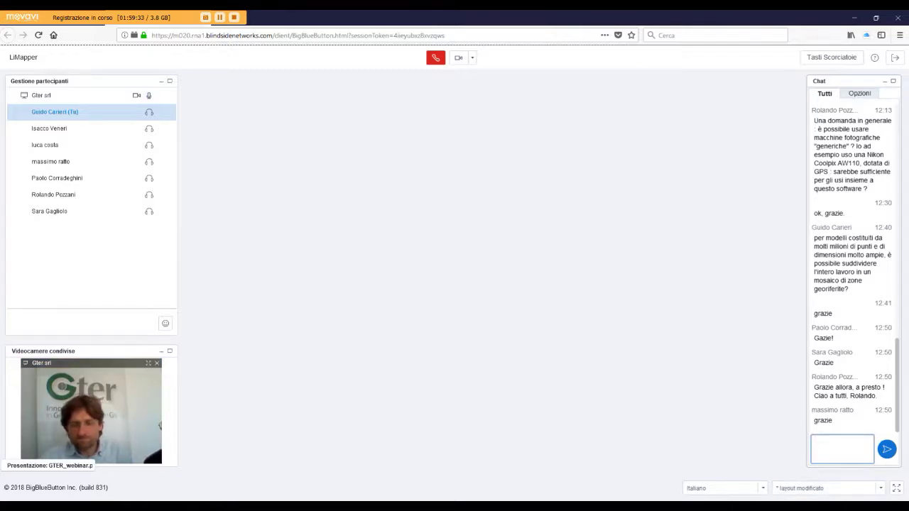
pyautogui.write('un d')
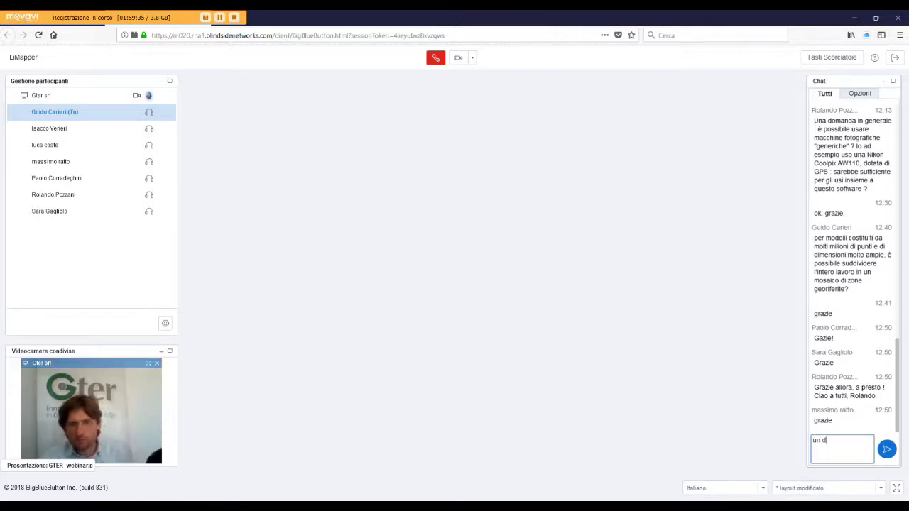
pyautogui.press('BackSpace')
pyautogui.write('sa')
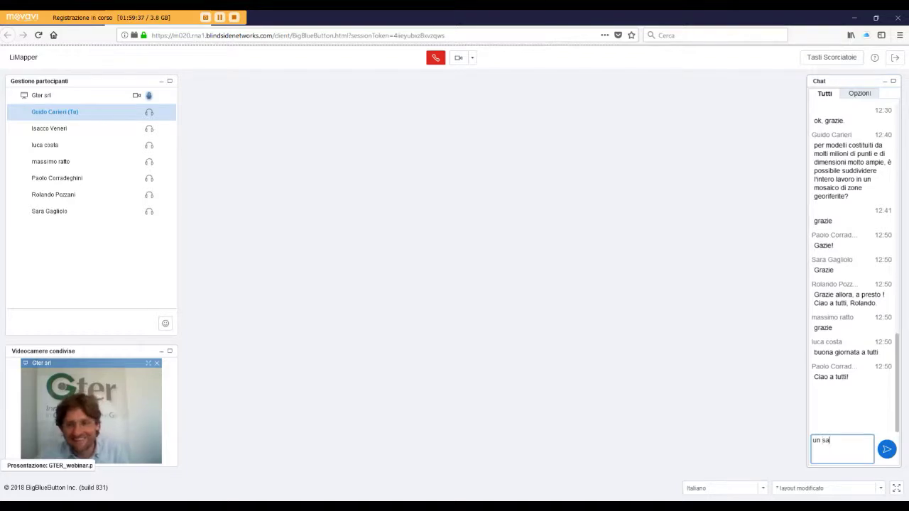
pyautogui.write('luto,')
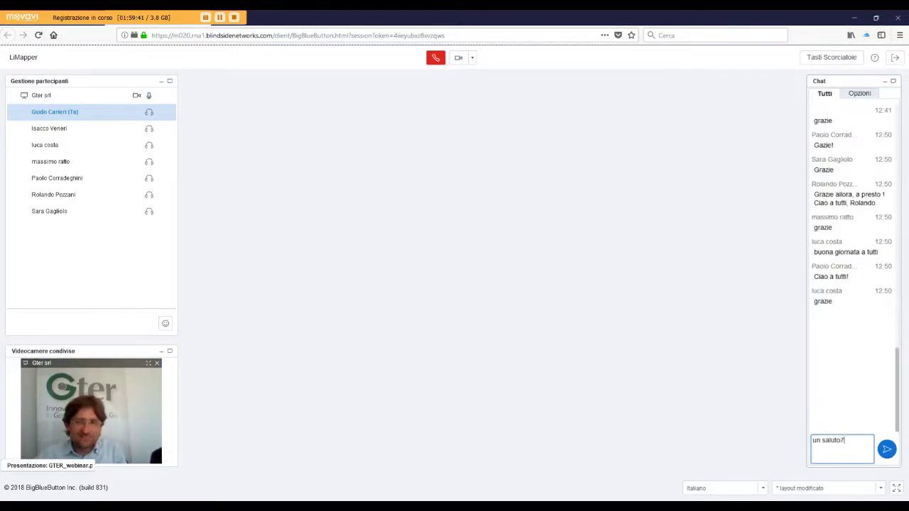
pyautogui.press('Return')
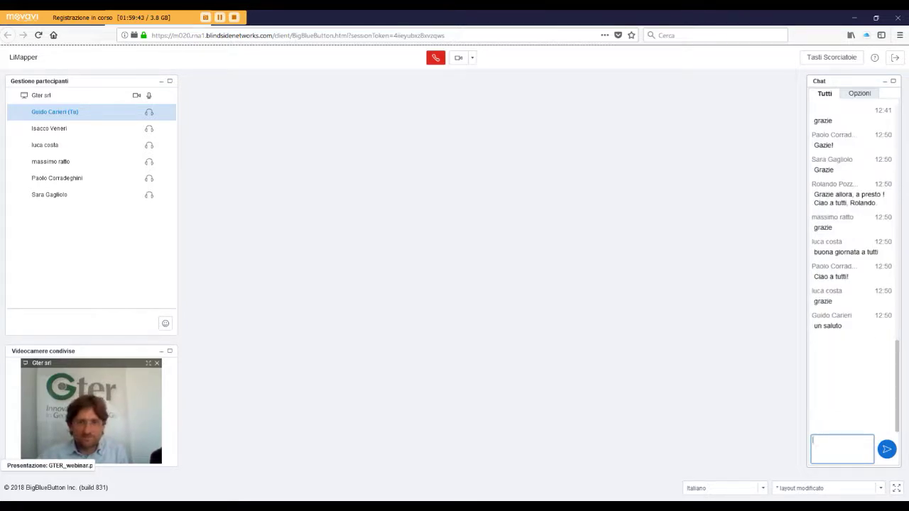